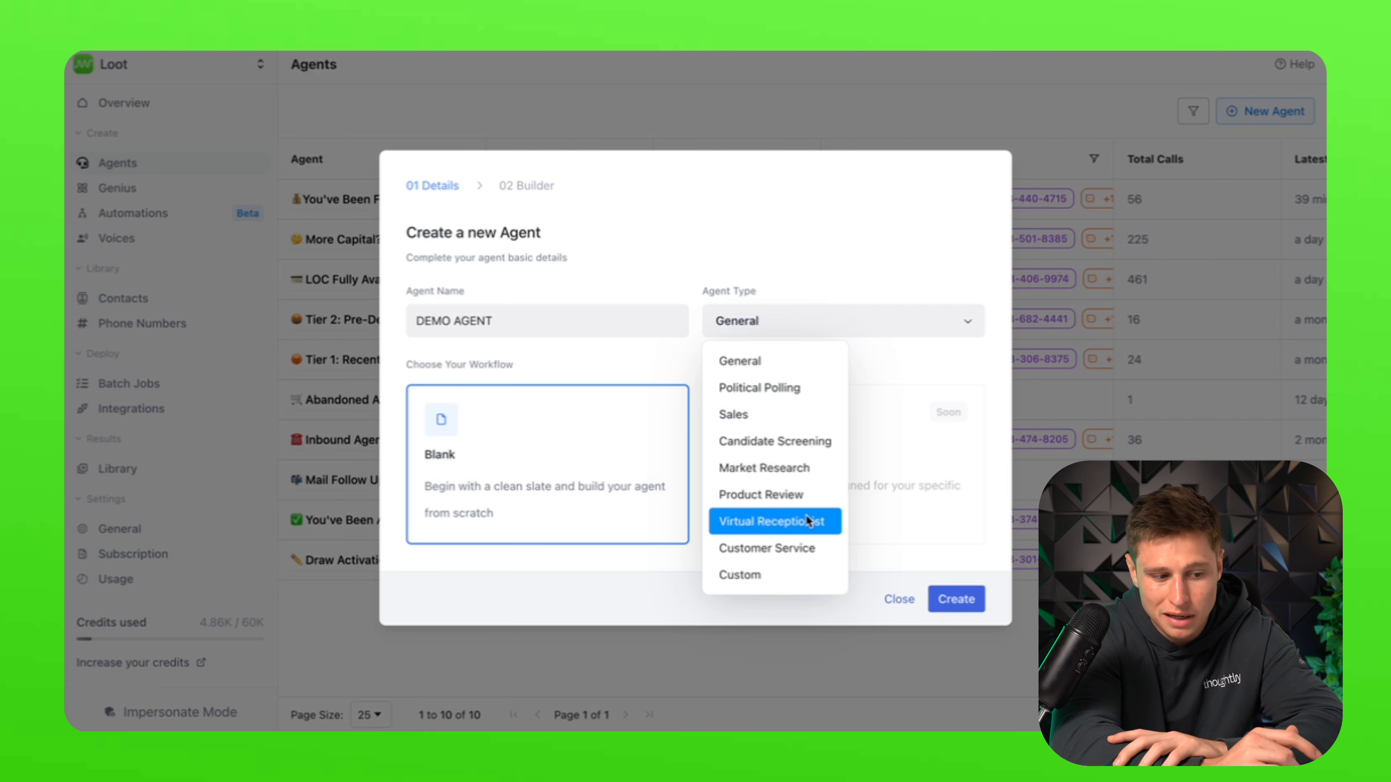
Step: Keep General as the agent type and create DEMO AGENT, opening its builder
{"action": "left_click", "coordinate": [824, 366]}
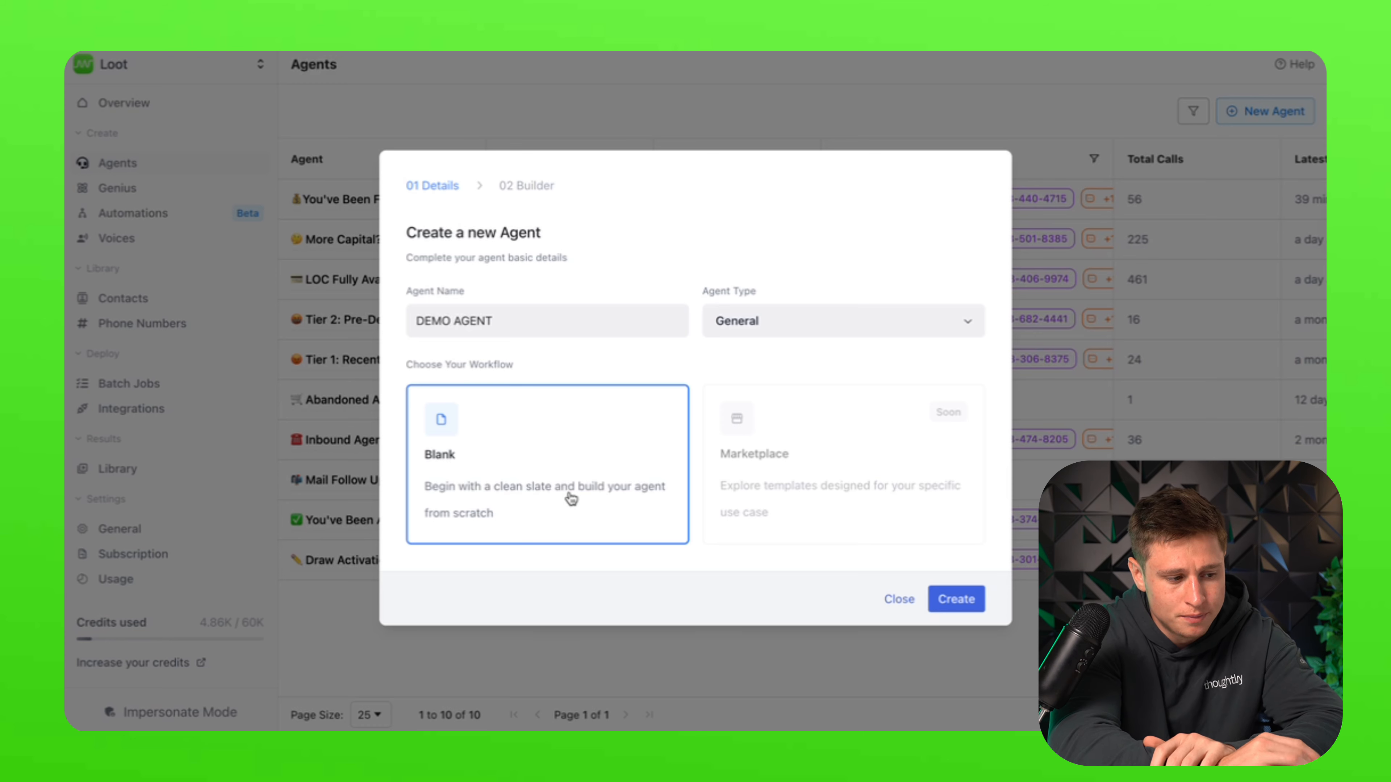
{"action": "left_click", "coordinate": [963, 598]}
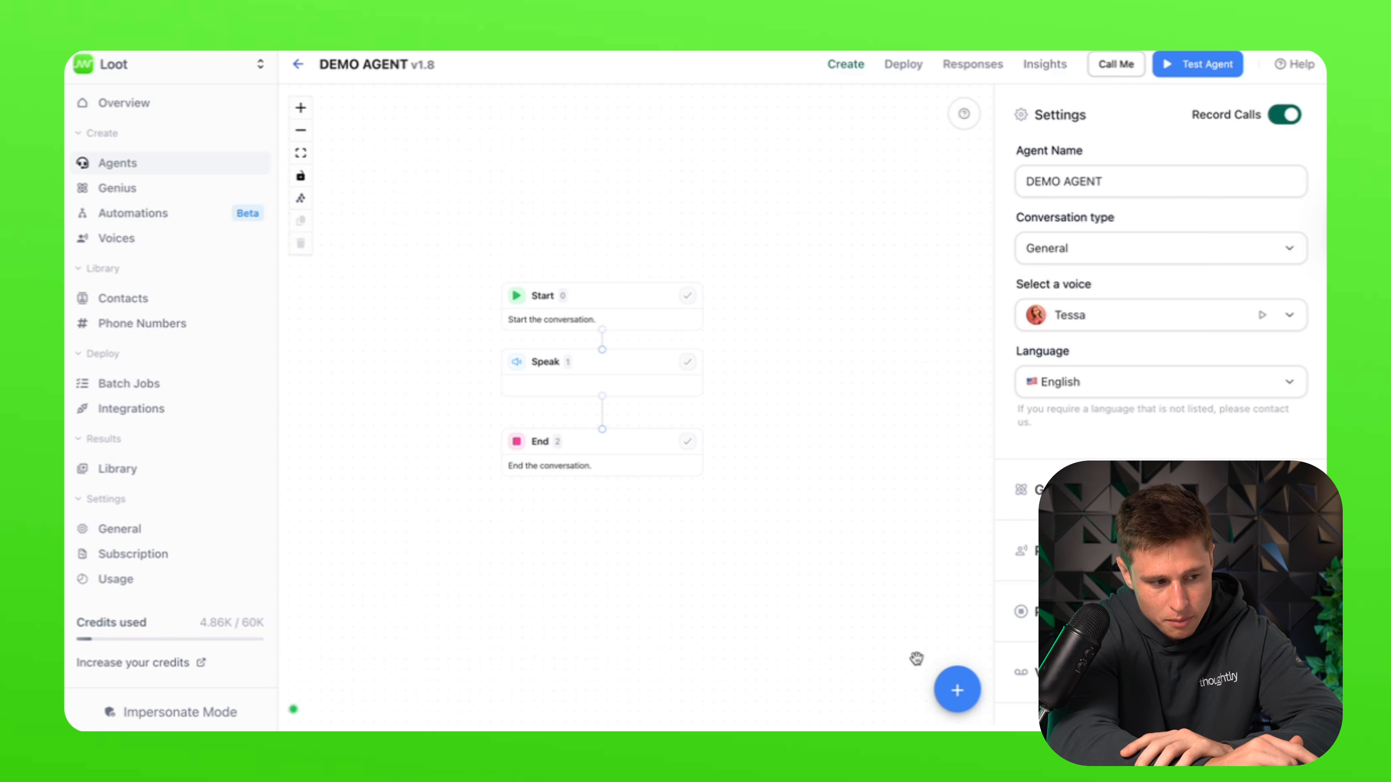
Step: Delete the End and Speak nodes so only Start remains, and show its greeting settings
{"action": "left_click", "coordinate": [958, 706]}
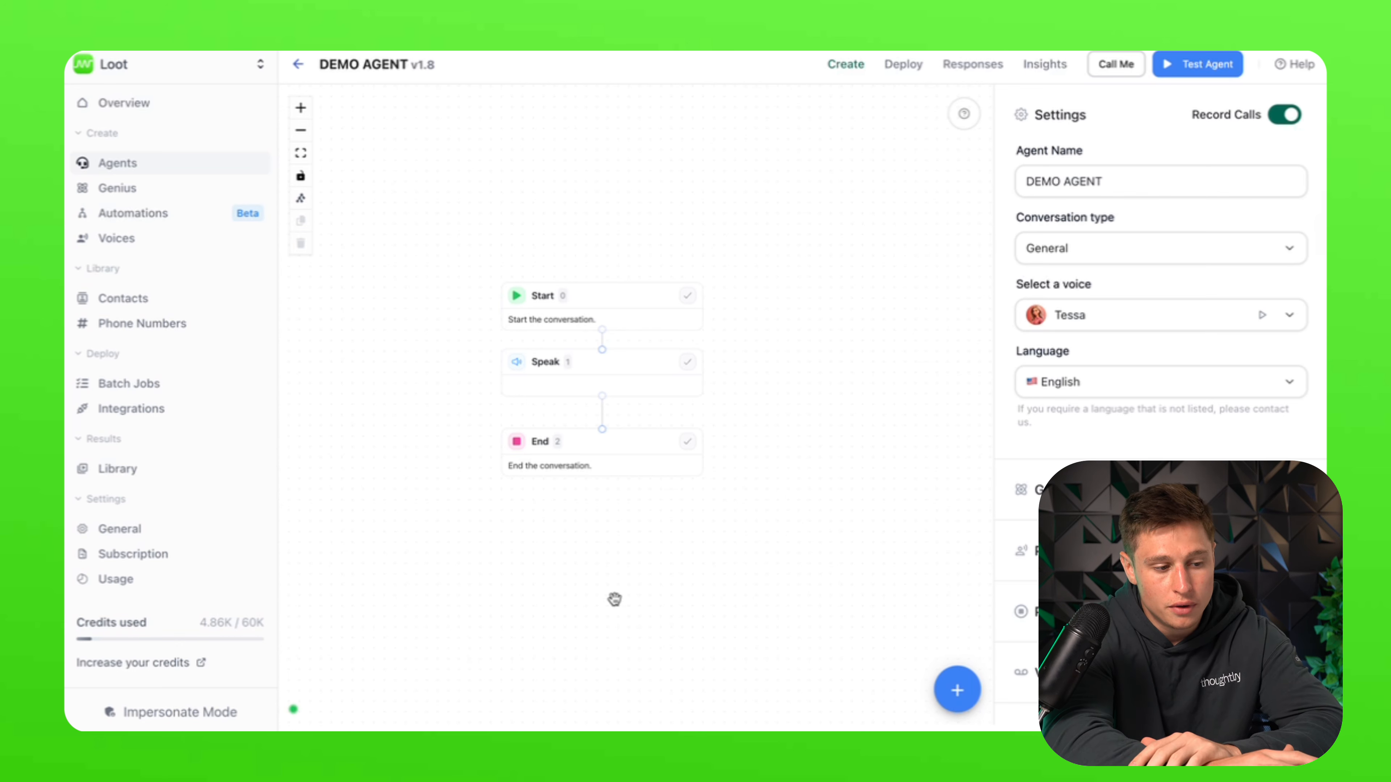
{"action": "left_click", "coordinate": [578, 468]}
{"action": "key", "text": "Delete"}
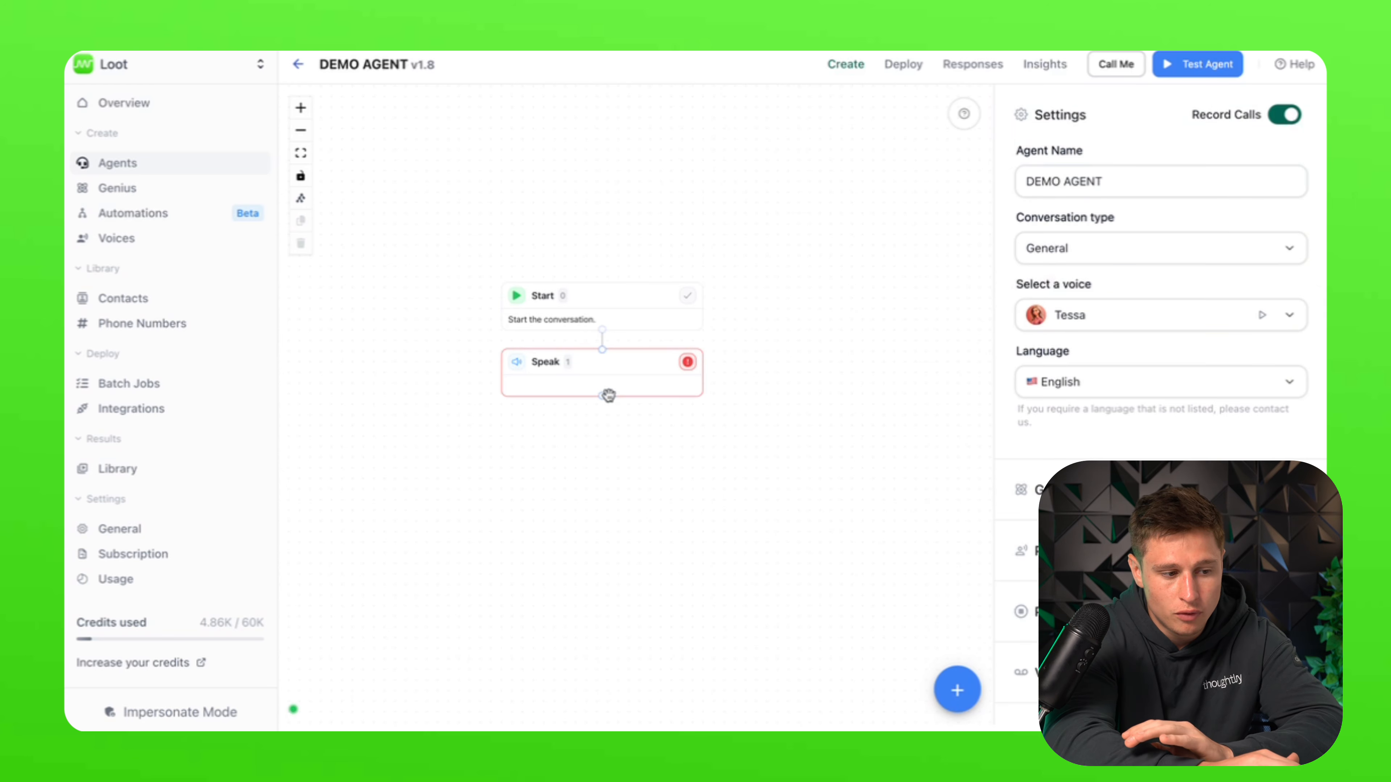
{"action": "left_click", "coordinate": [608, 394]}
{"action": "key", "text": "Delete"}
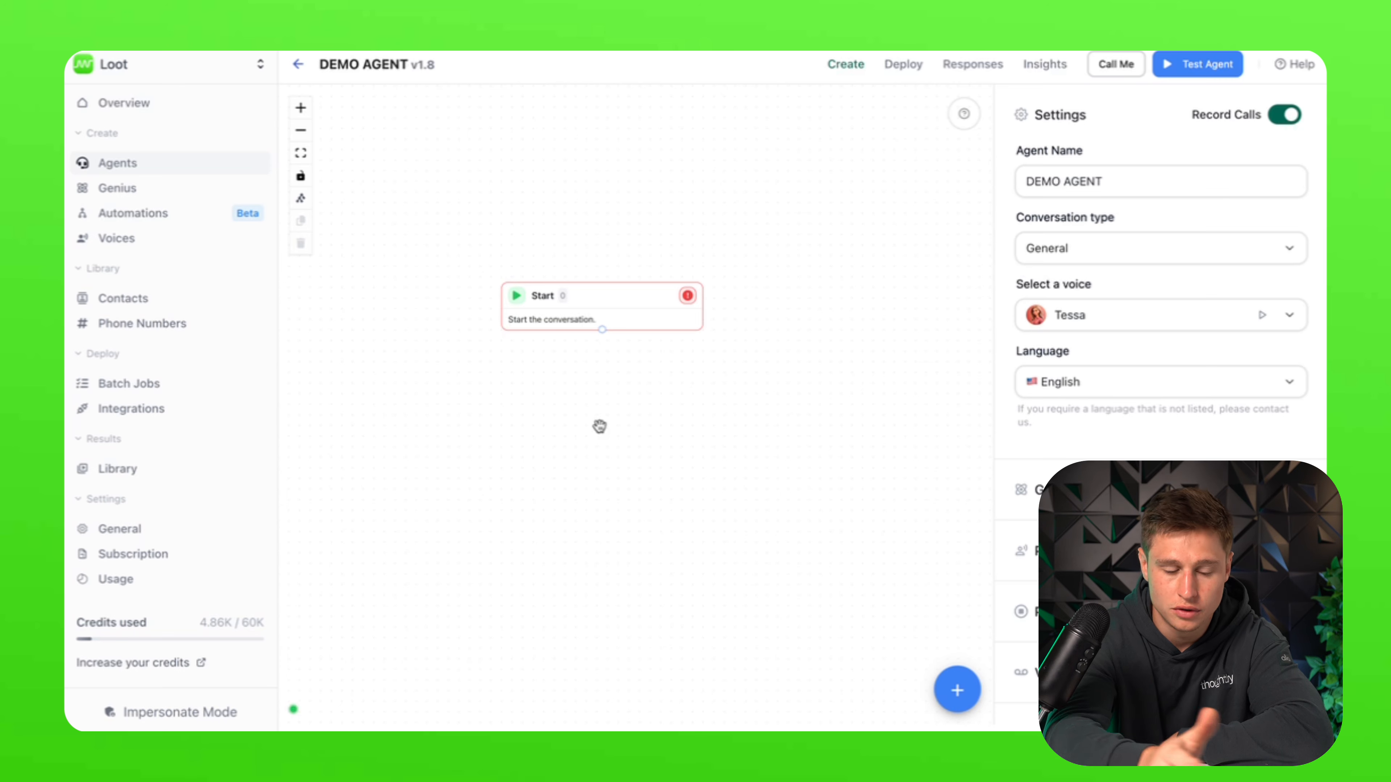
{"action": "left_click", "coordinate": [624, 302]}
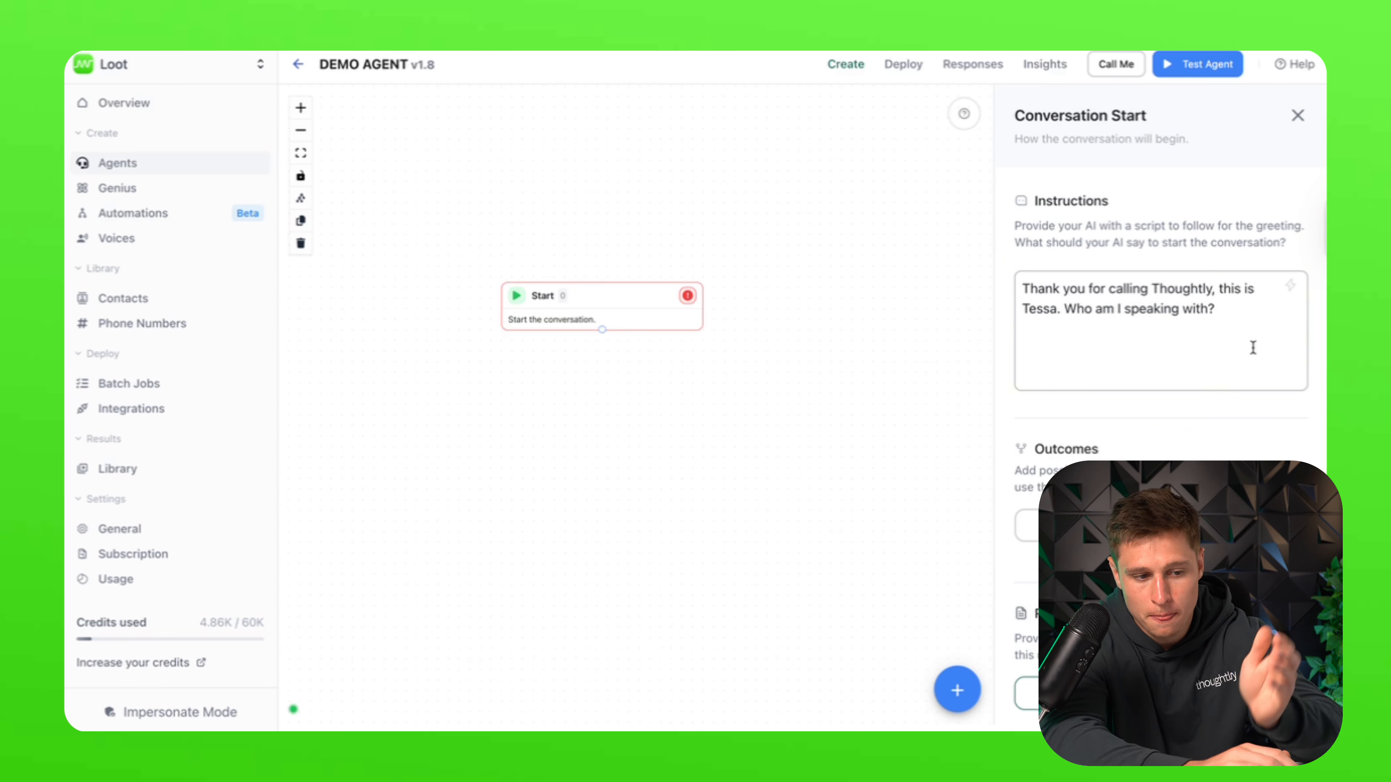
Step: Fix the greeting to read 'Thank you for calling Thoughtly. This is Tessa…' and open Manage Rules
{"action": "left_click_drag", "start_coordinate": [1253, 331], "coordinate": [1016, 235]}
{"action": "left_click", "coordinate": [1204, 383]}
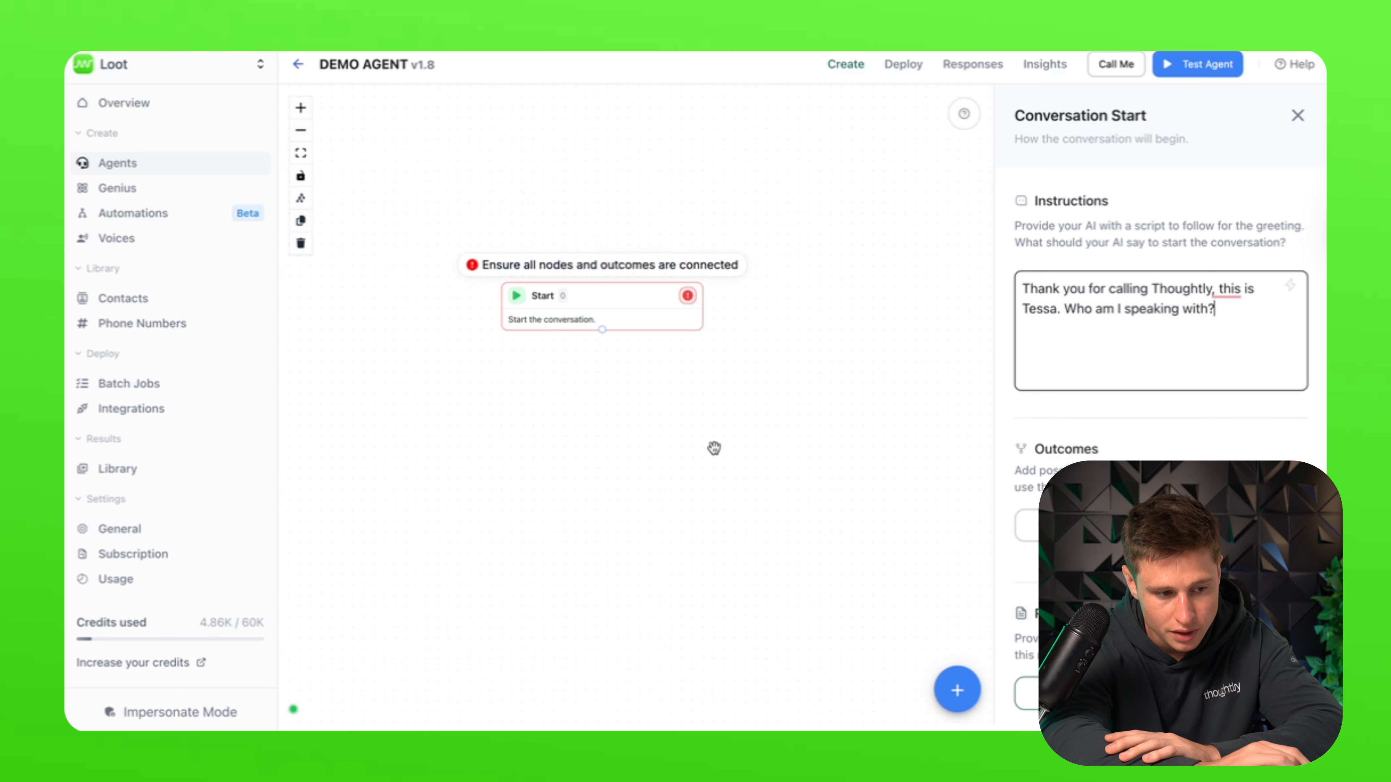
{"action": "scroll", "coordinate": [1161, 407], "scroll_direction": "down", "scroll_amount": 1}
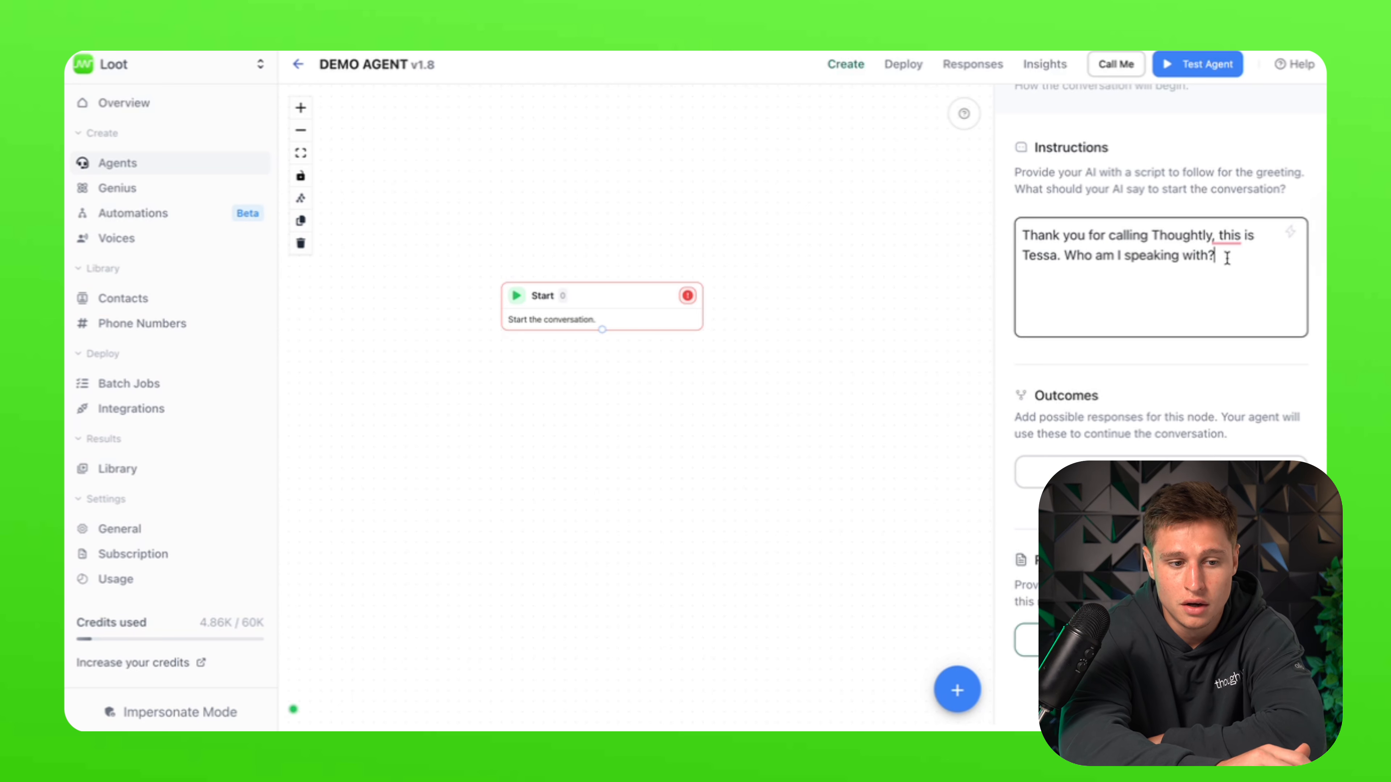
{"action": "left_click_drag", "start_coordinate": [1224, 257], "coordinate": [988, 132]}
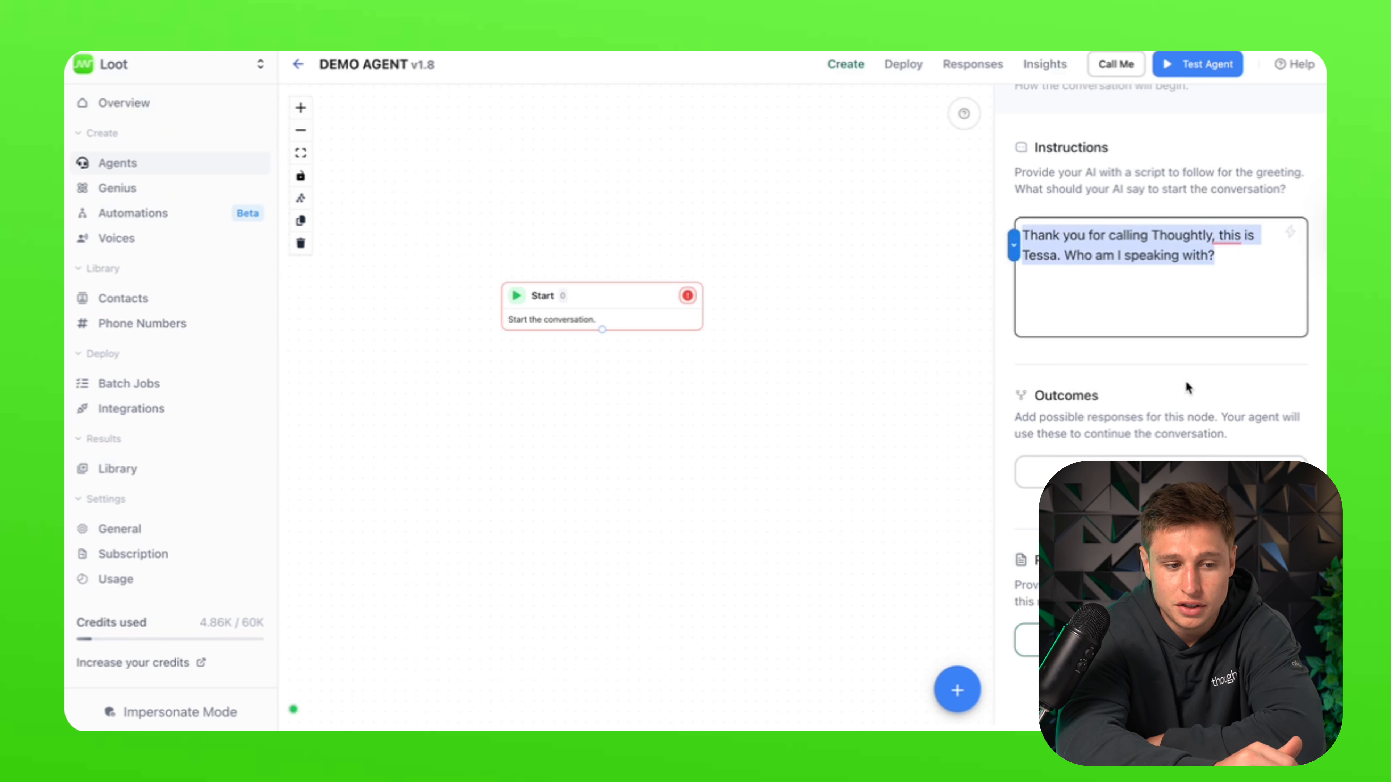
{"action": "left_click", "coordinate": [1127, 290]}
{"action": "left_click_drag", "start_coordinate": [1227, 279], "coordinate": [959, 188]}
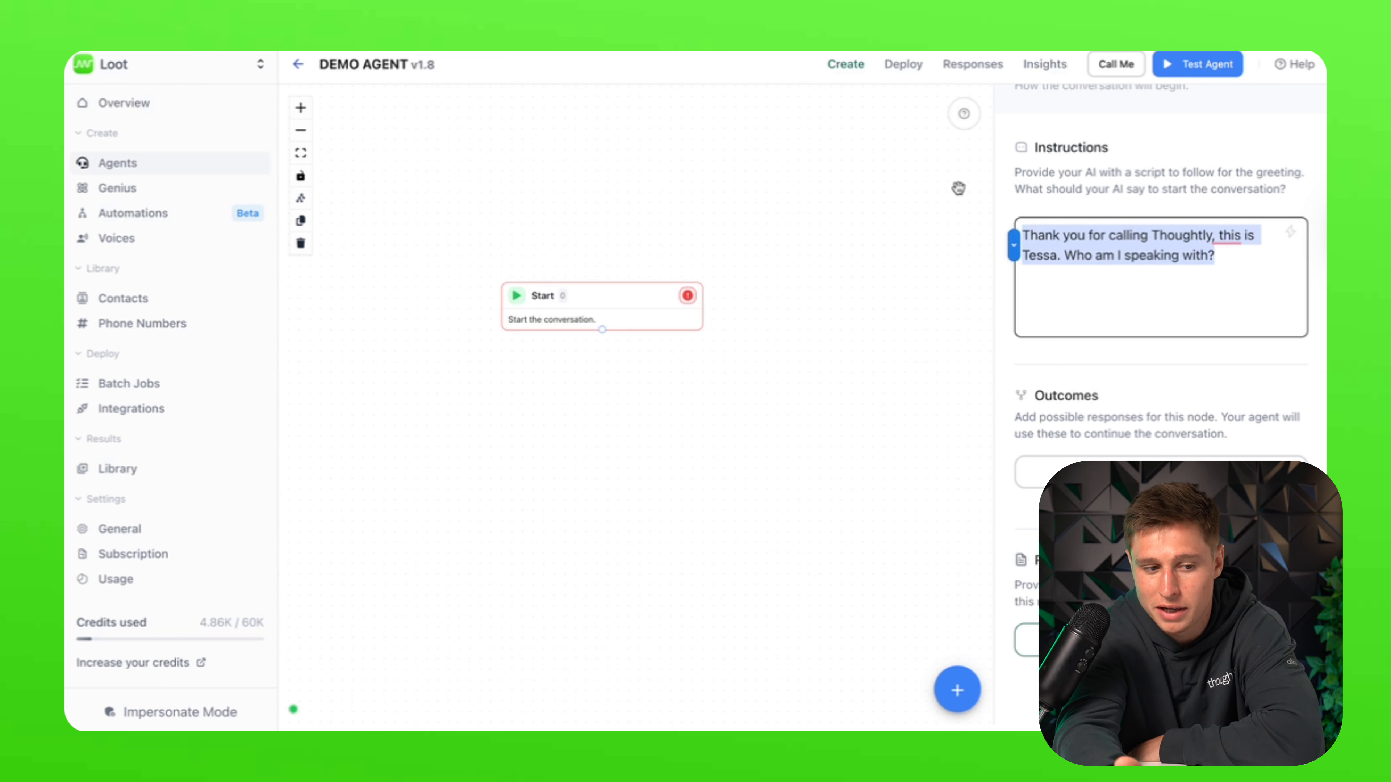
{"action": "scroll", "coordinate": [1123, 269], "scroll_direction": "down", "scroll_amount": 1}
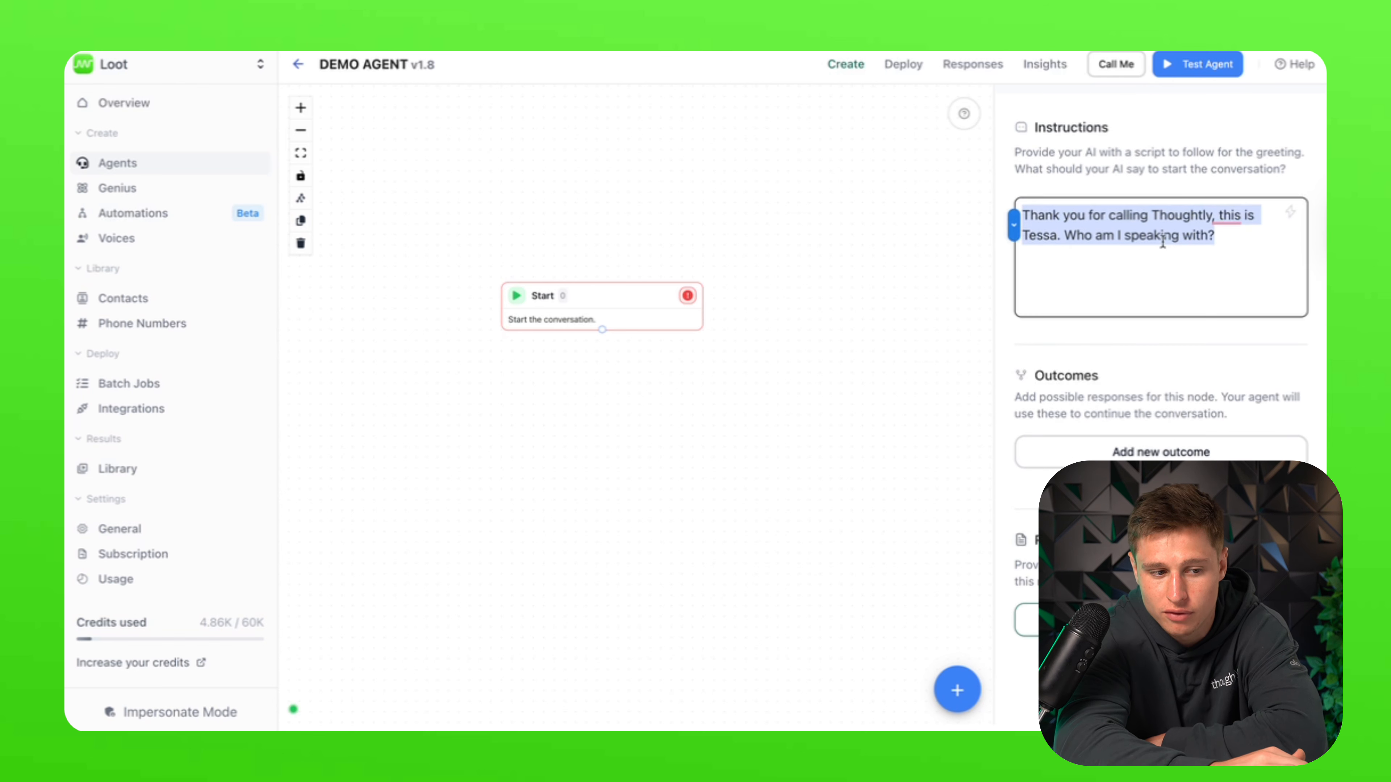
{"action": "mouse_move", "coordinate": [1229, 216]}
{"action": "left_click", "coordinate": [1205, 264]}
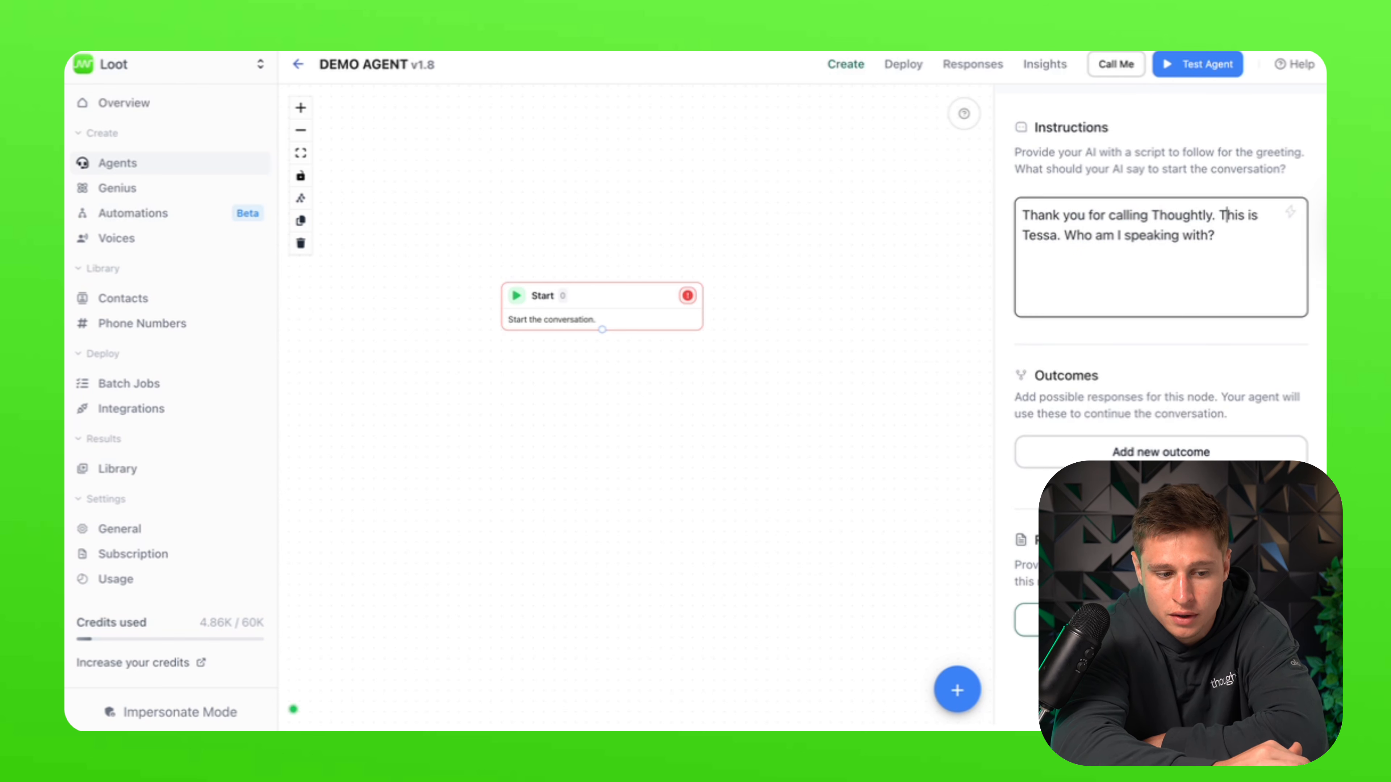
{"action": "left_click", "coordinate": [1161, 620]}
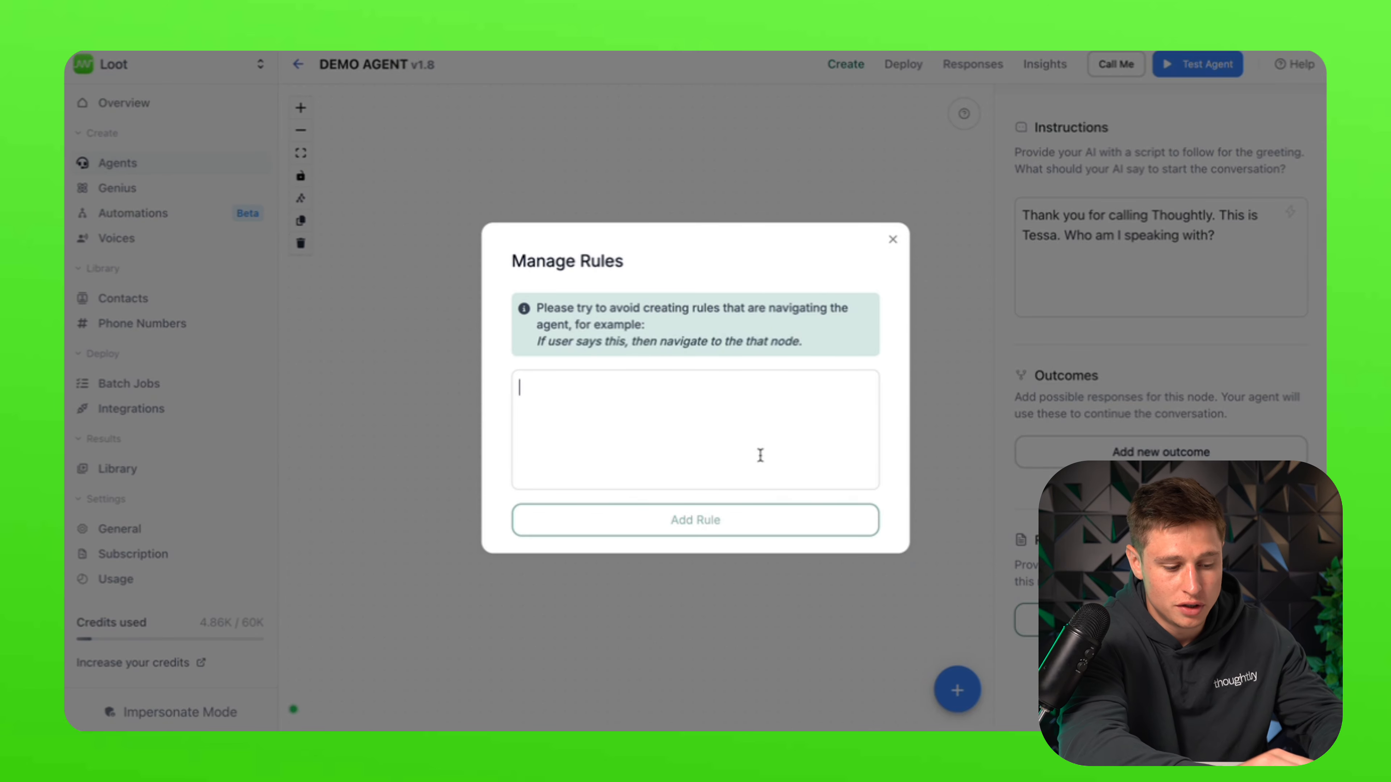
Step: Add the Start rule 'Do not continue until you get the callers name' and close the dialog
{"action": "type", "text": "Do not continue u"}
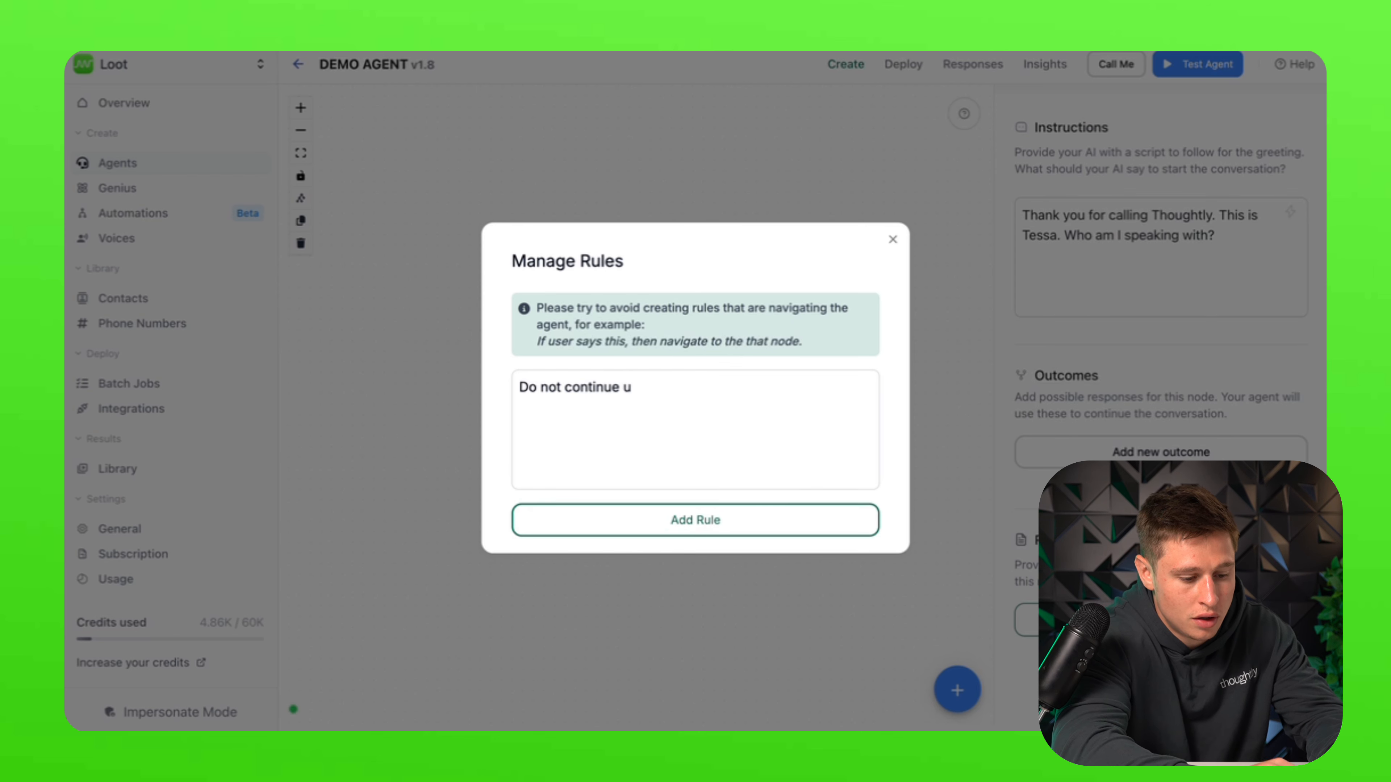
{"action": "type", "text": "ntil you get the callers name"}
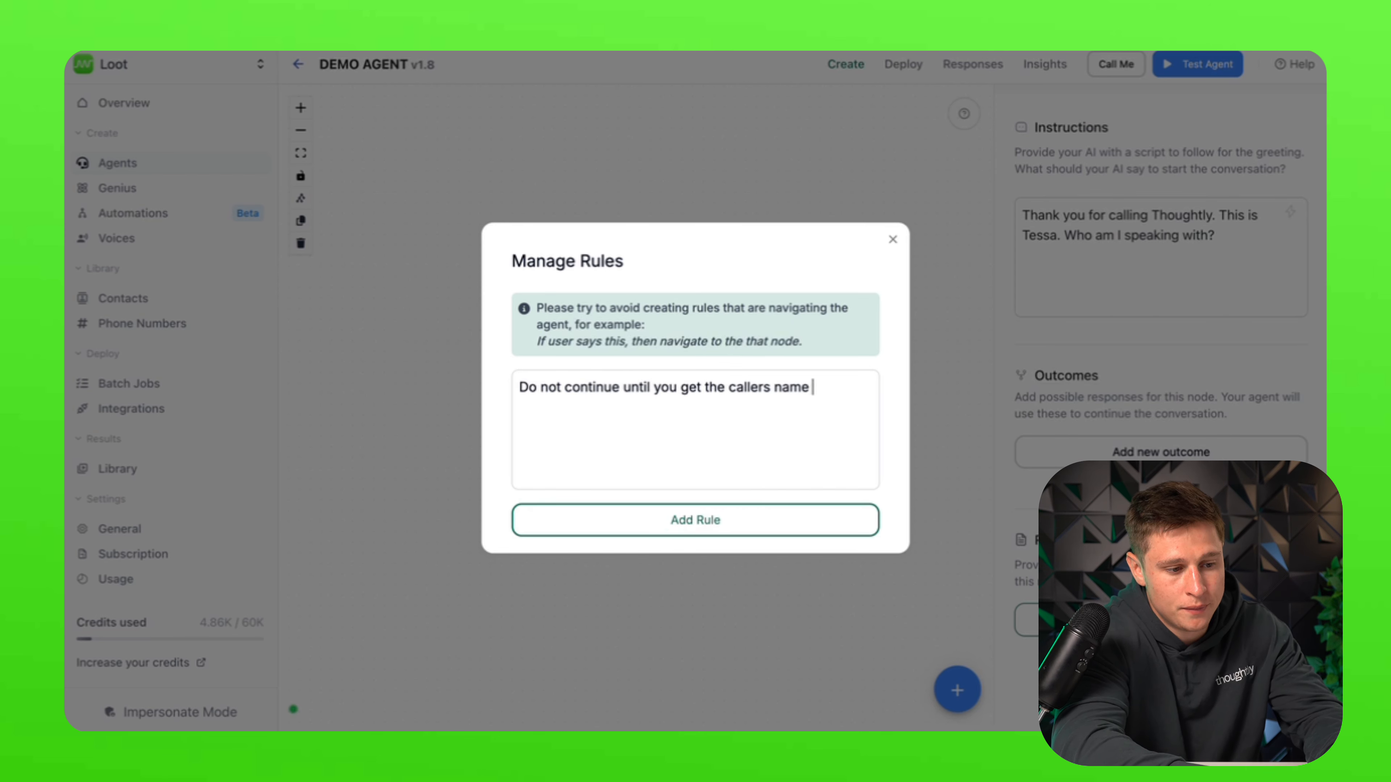
{"action": "left_click", "coordinate": [804, 521]}
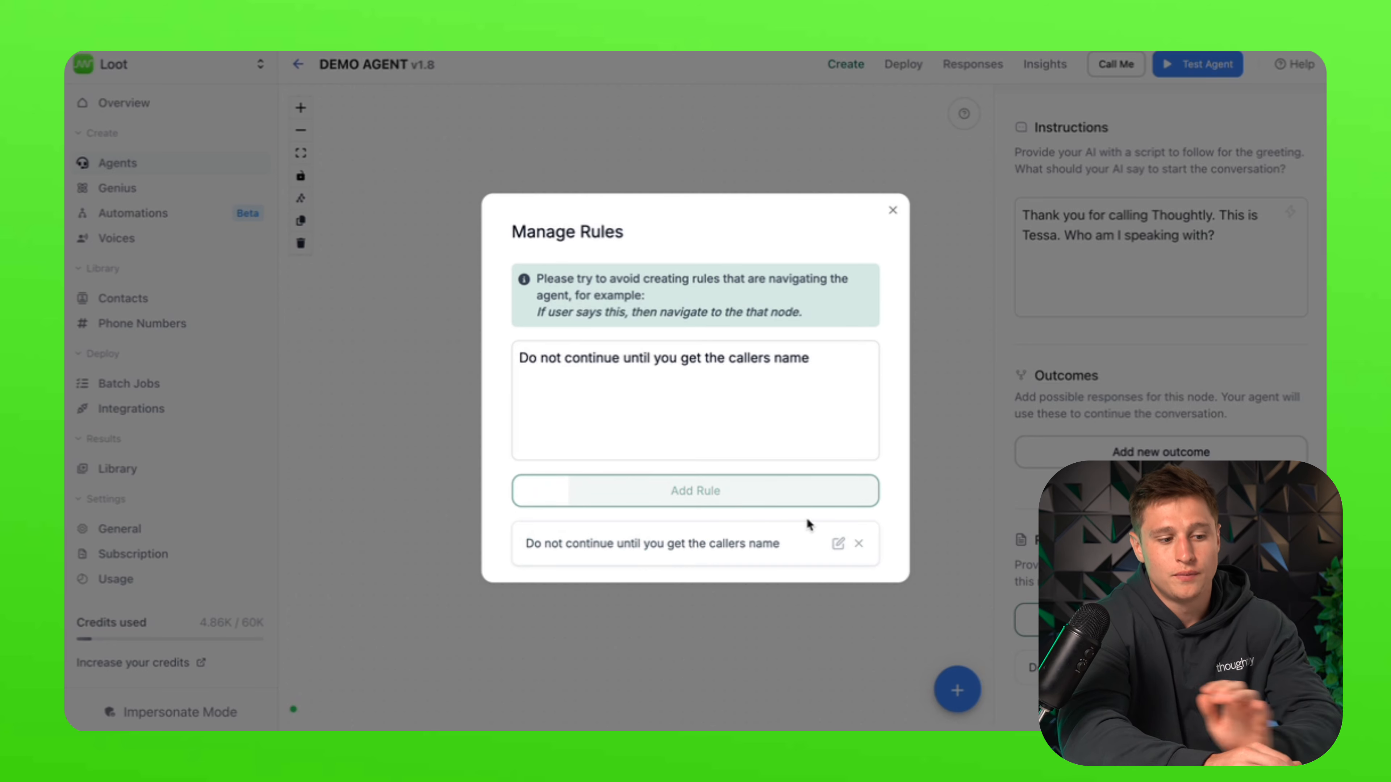
{"action": "left_click", "coordinate": [888, 218]}
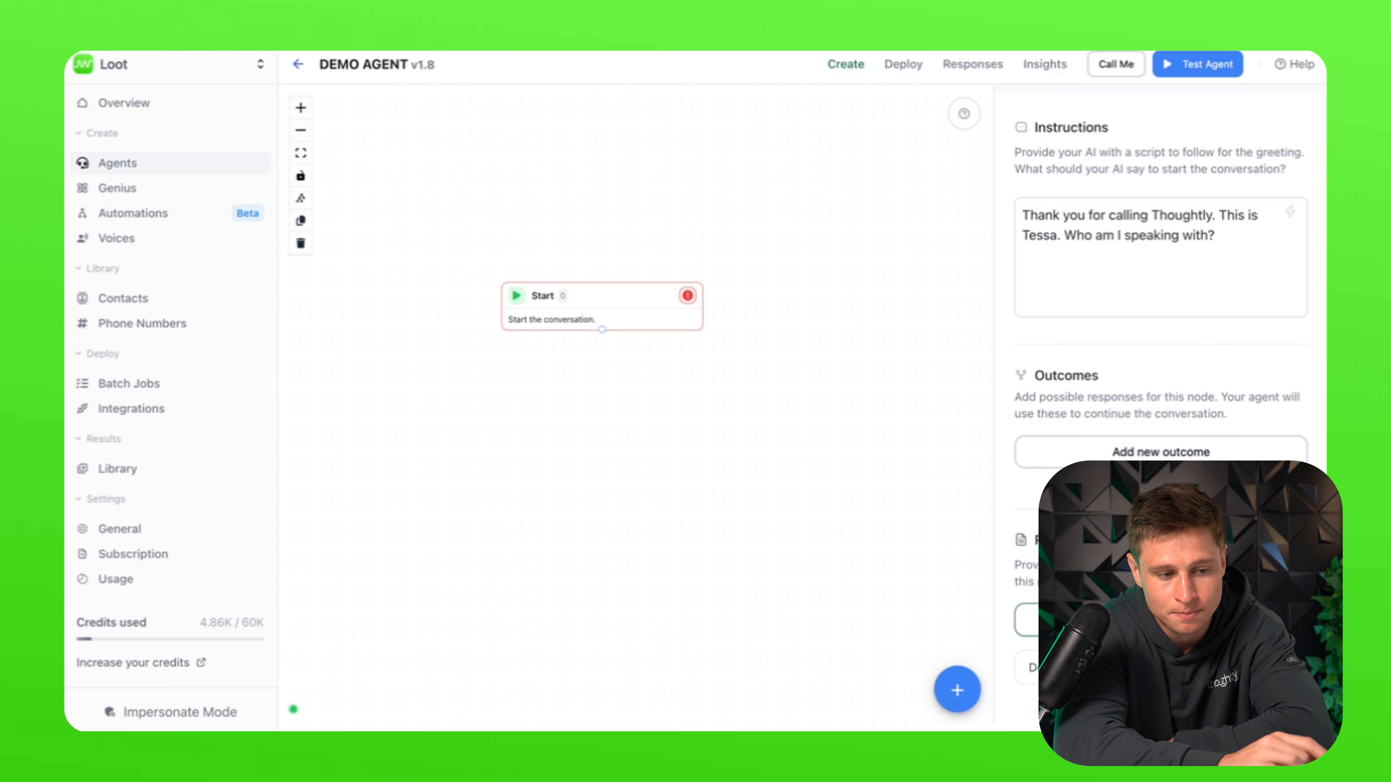
Step: Reopen the Start node's greeting and delete the old script
{"action": "right_click", "coordinate": [590, 480]}
{"action": "left_click", "coordinate": [547, 519]}
{"action": "left_click", "coordinate": [547, 513]}
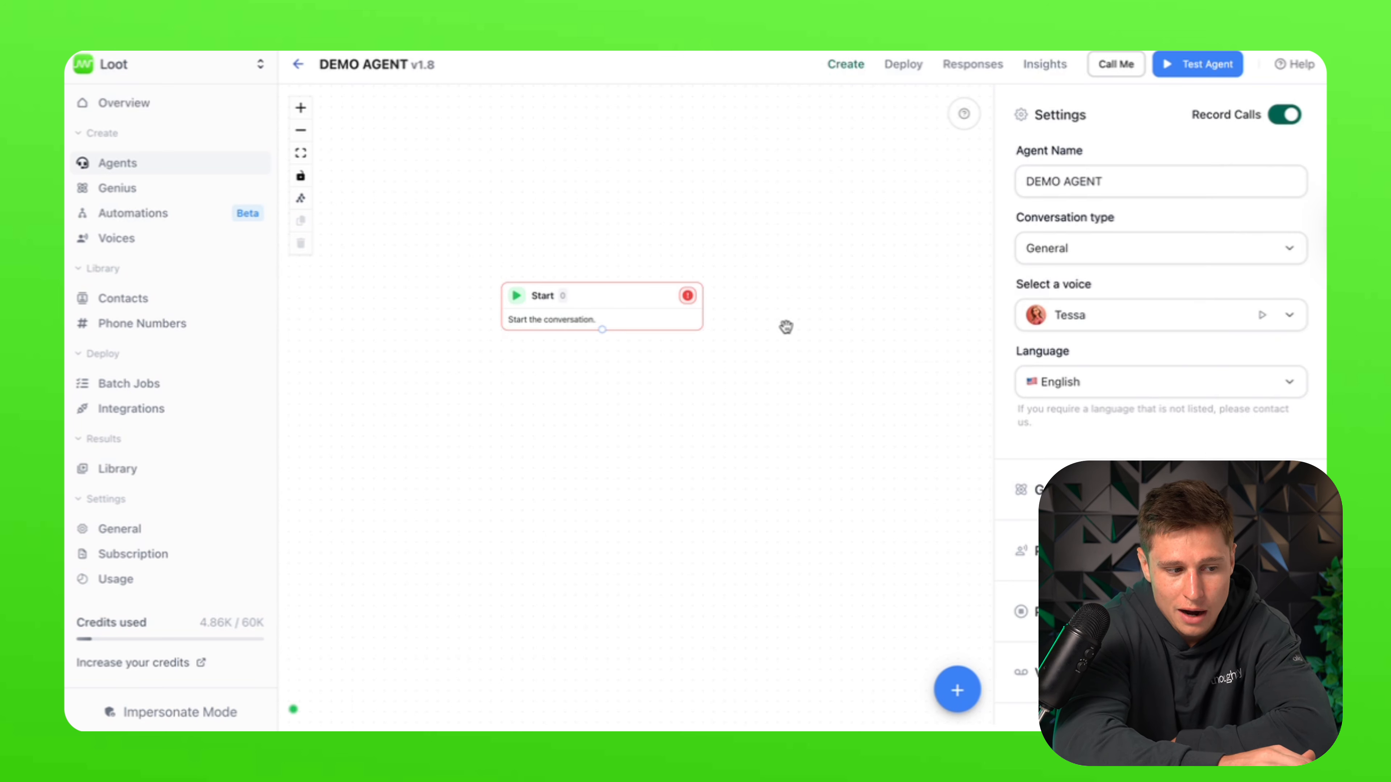
{"action": "left_click", "coordinate": [597, 306]}
{"action": "key", "text": "ctrl+a"}
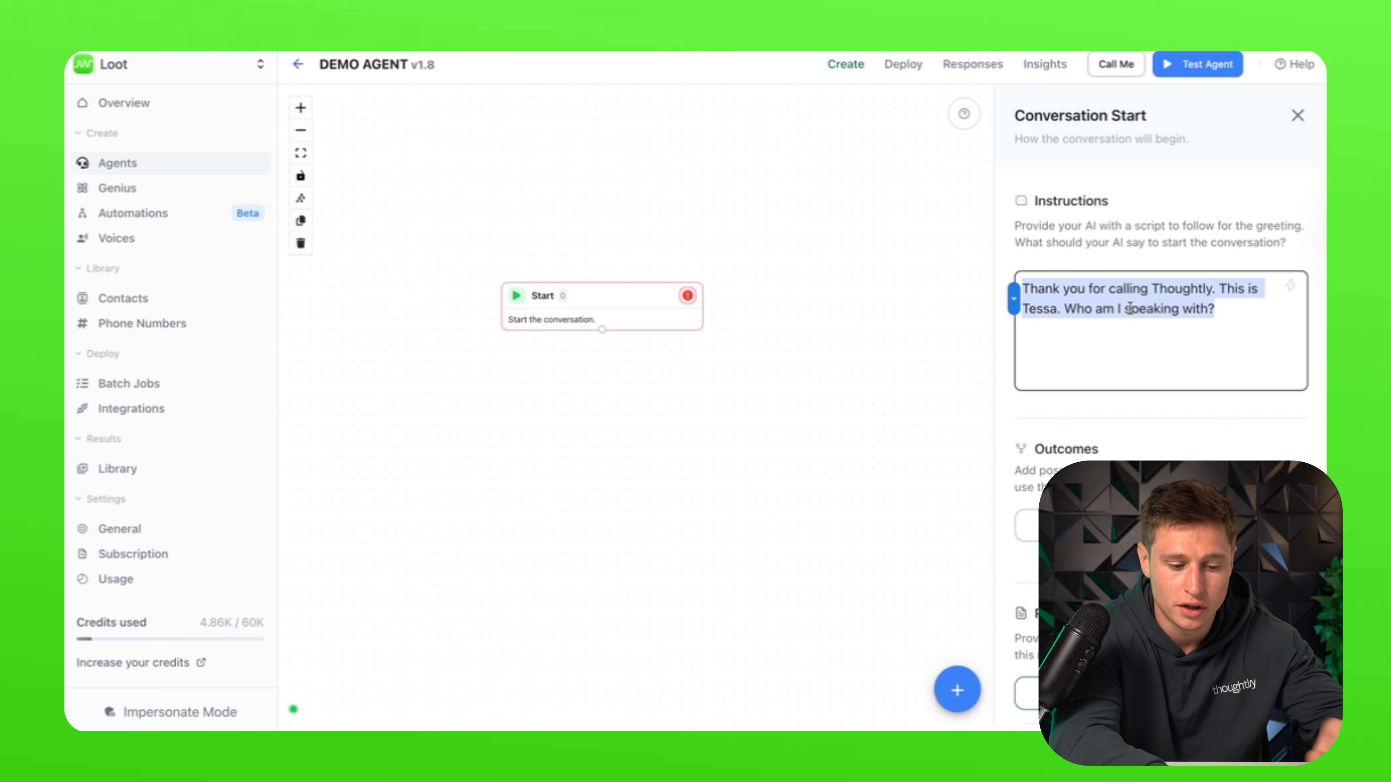
{"action": "key", "text": "BackSpace"}
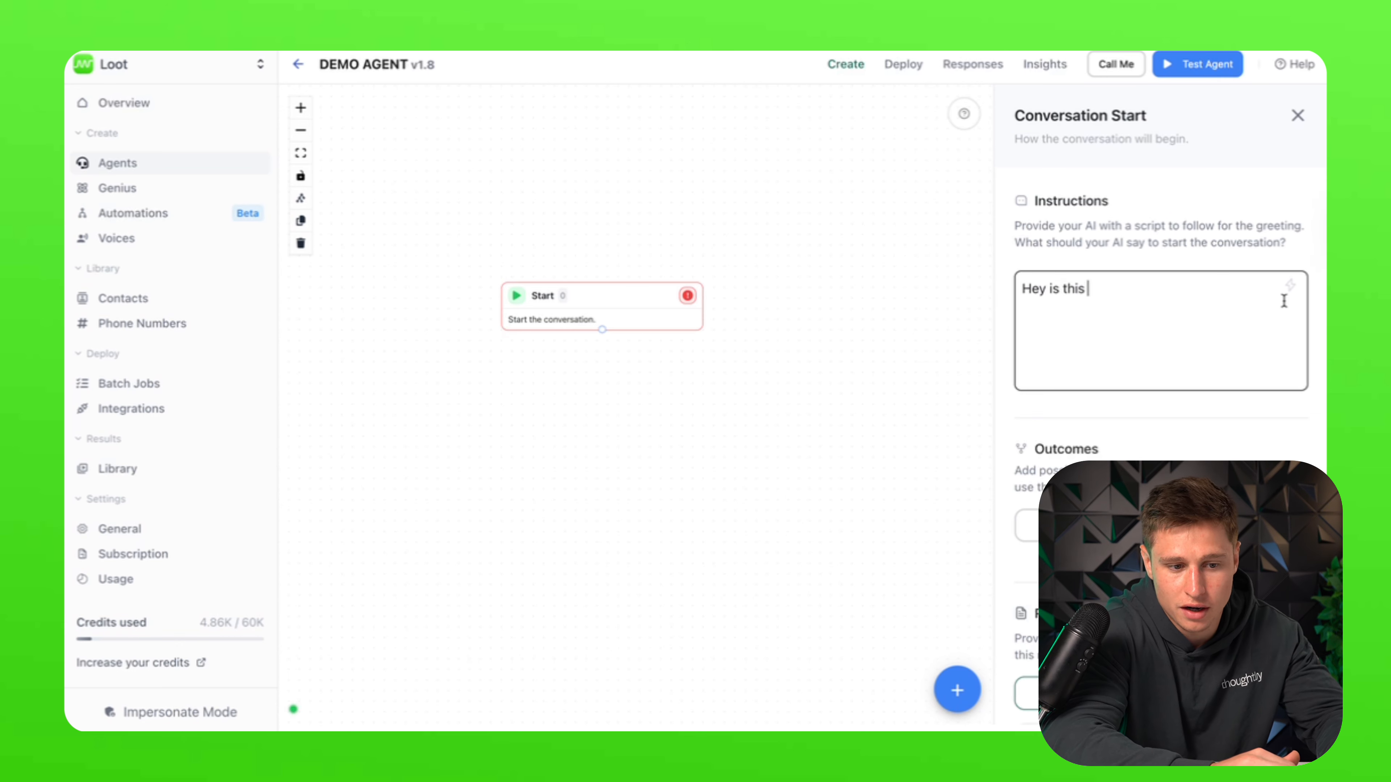
Step: Write the greeting 'Hey is this [contact name]?' using the contact name variable
{"action": "left_click", "coordinate": [1290, 286]}
{"action": "left_click", "coordinate": [1236, 331]}
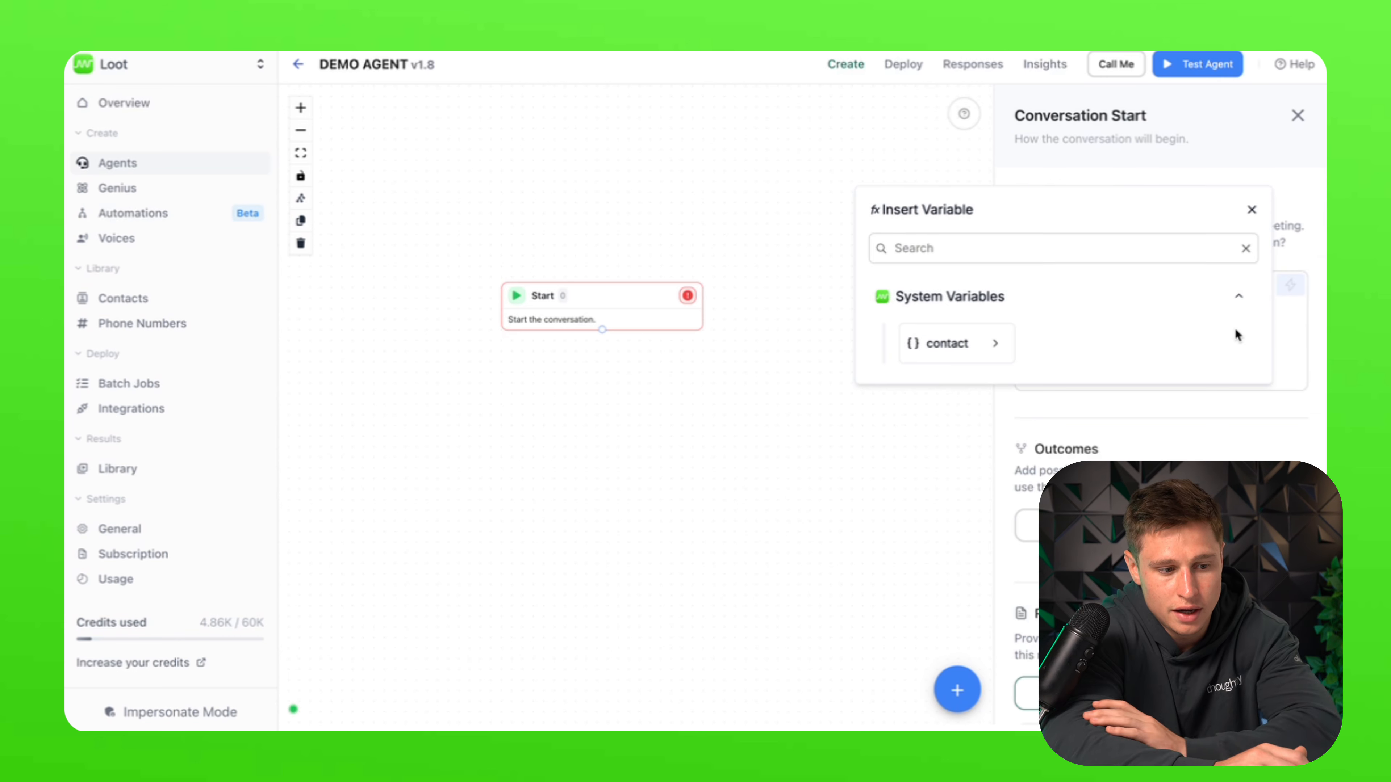
{"action": "left_click", "coordinate": [1027, 346]}
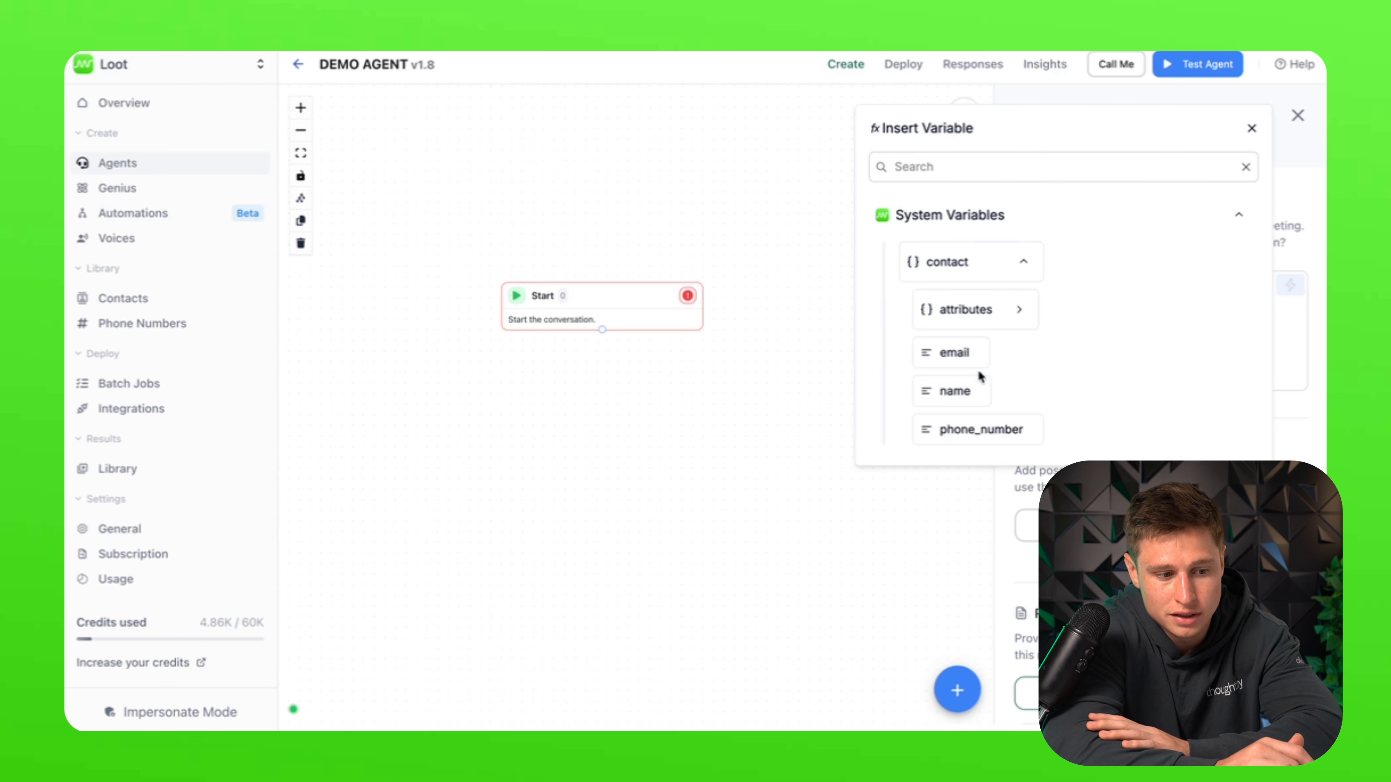
{"action": "left_click", "coordinate": [968, 397]}
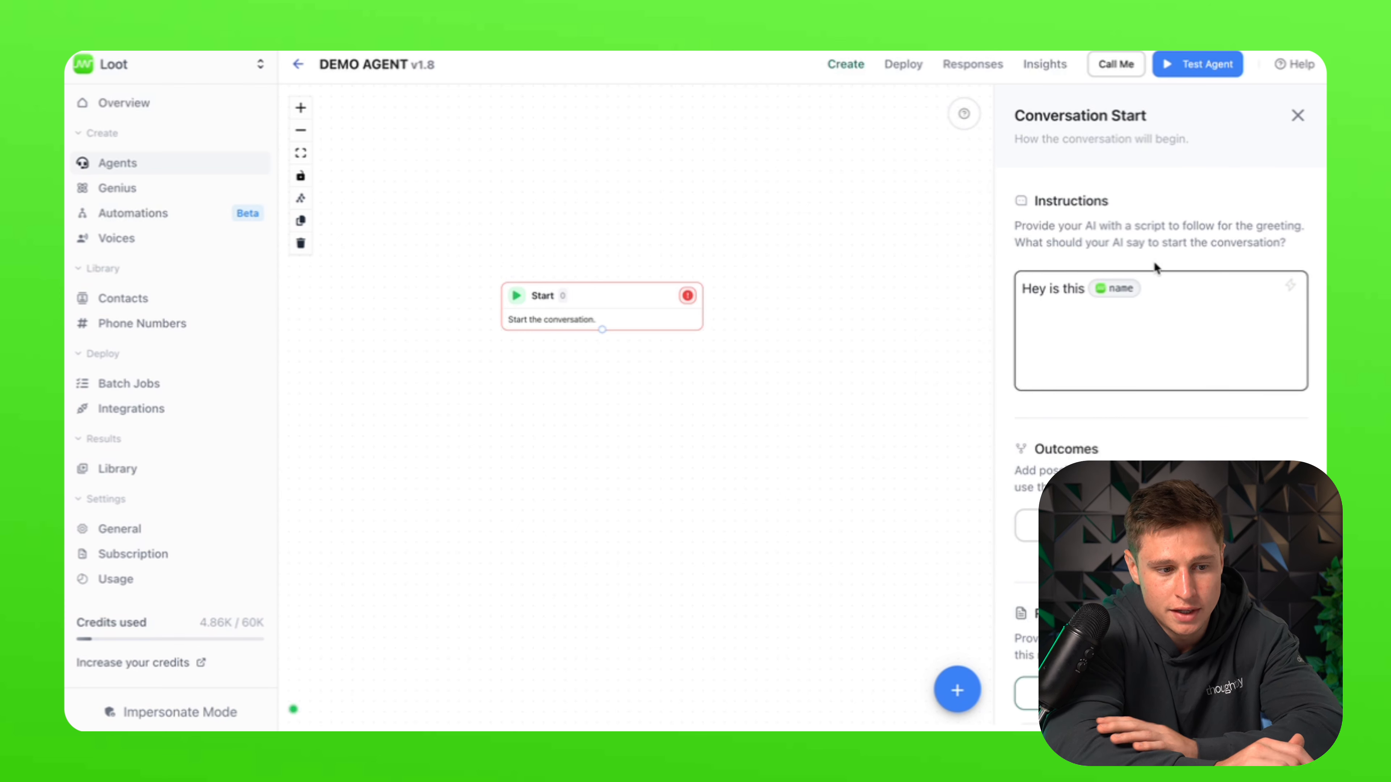
{"action": "type", "text": "?"}
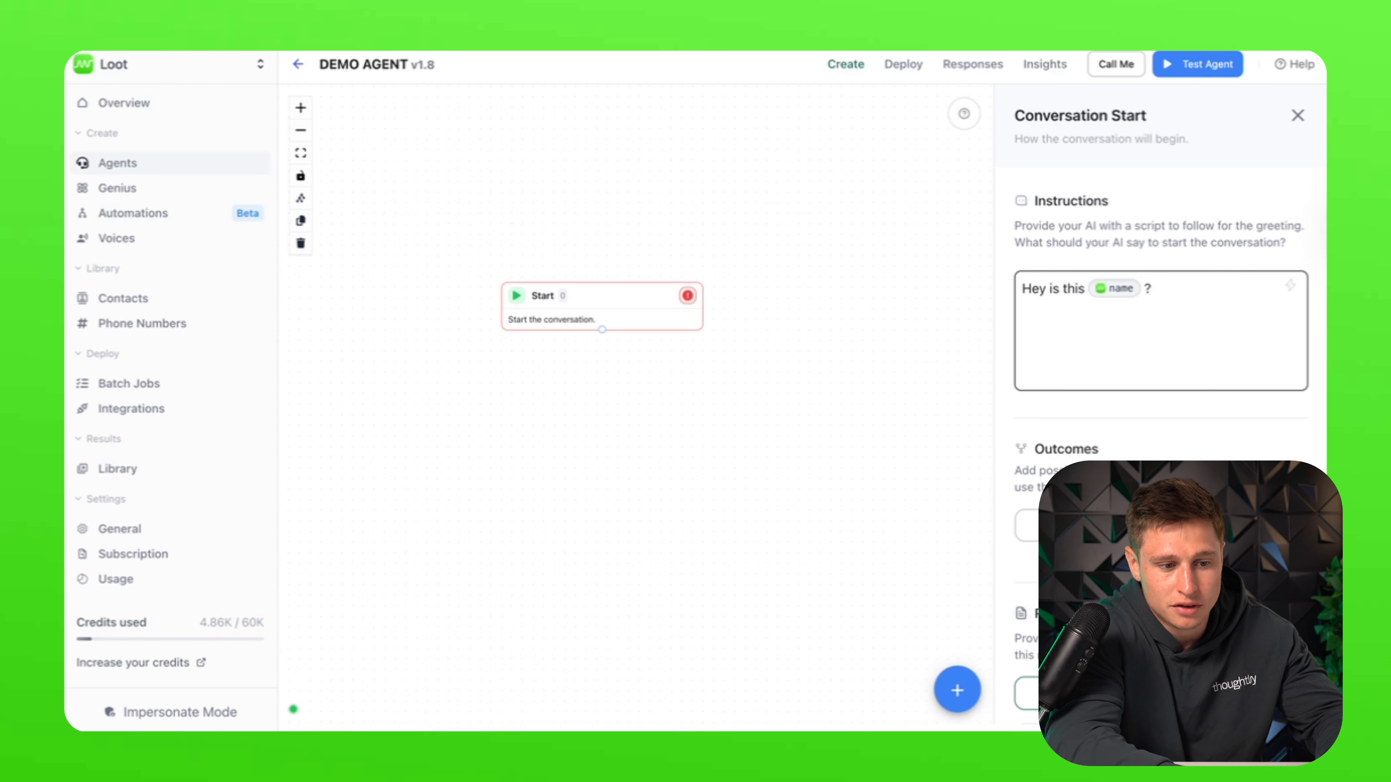
{"action": "scroll", "coordinate": [1161, 384], "scroll_direction": "down", "scroll_amount": 2}
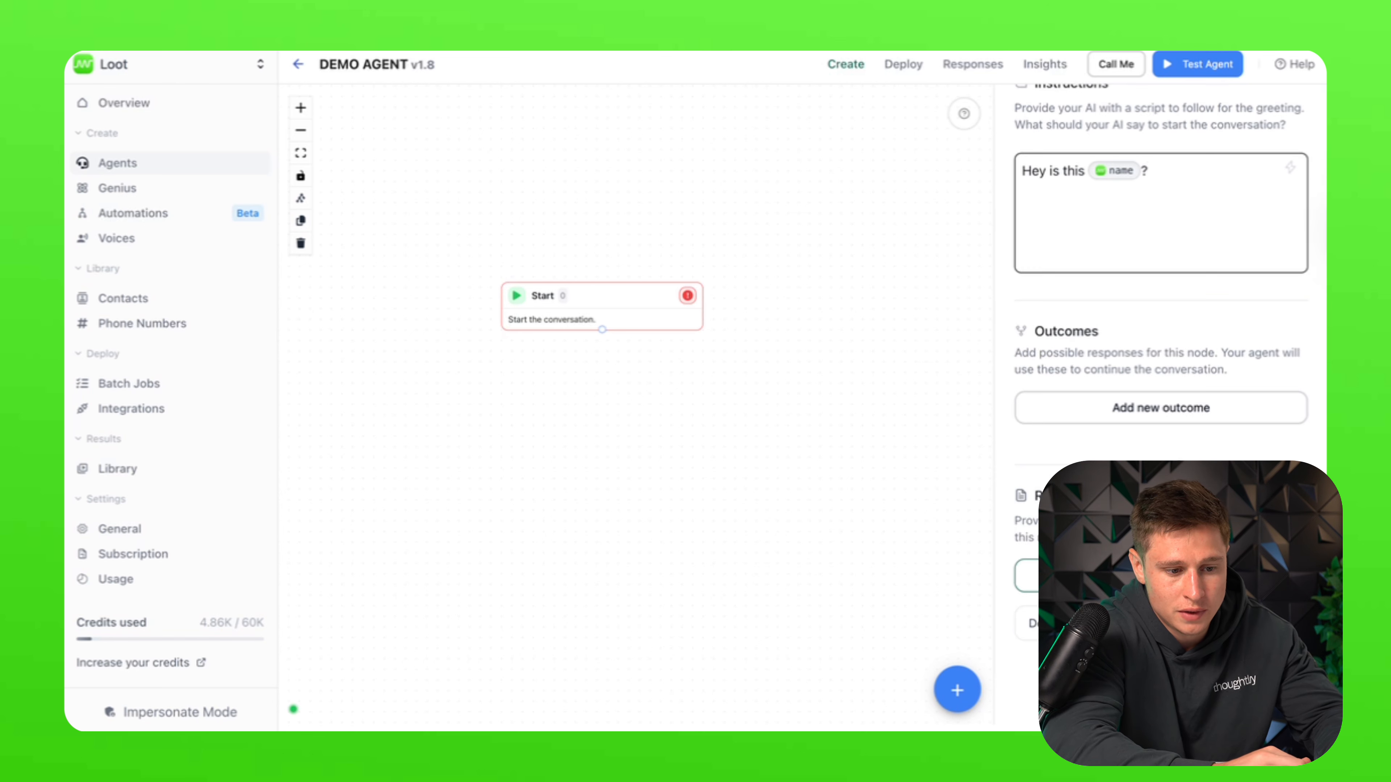
Step: Add Start outcome A 'Yes this is [contact name]' with the name variable
{"action": "left_click", "coordinate": [1177, 408]}
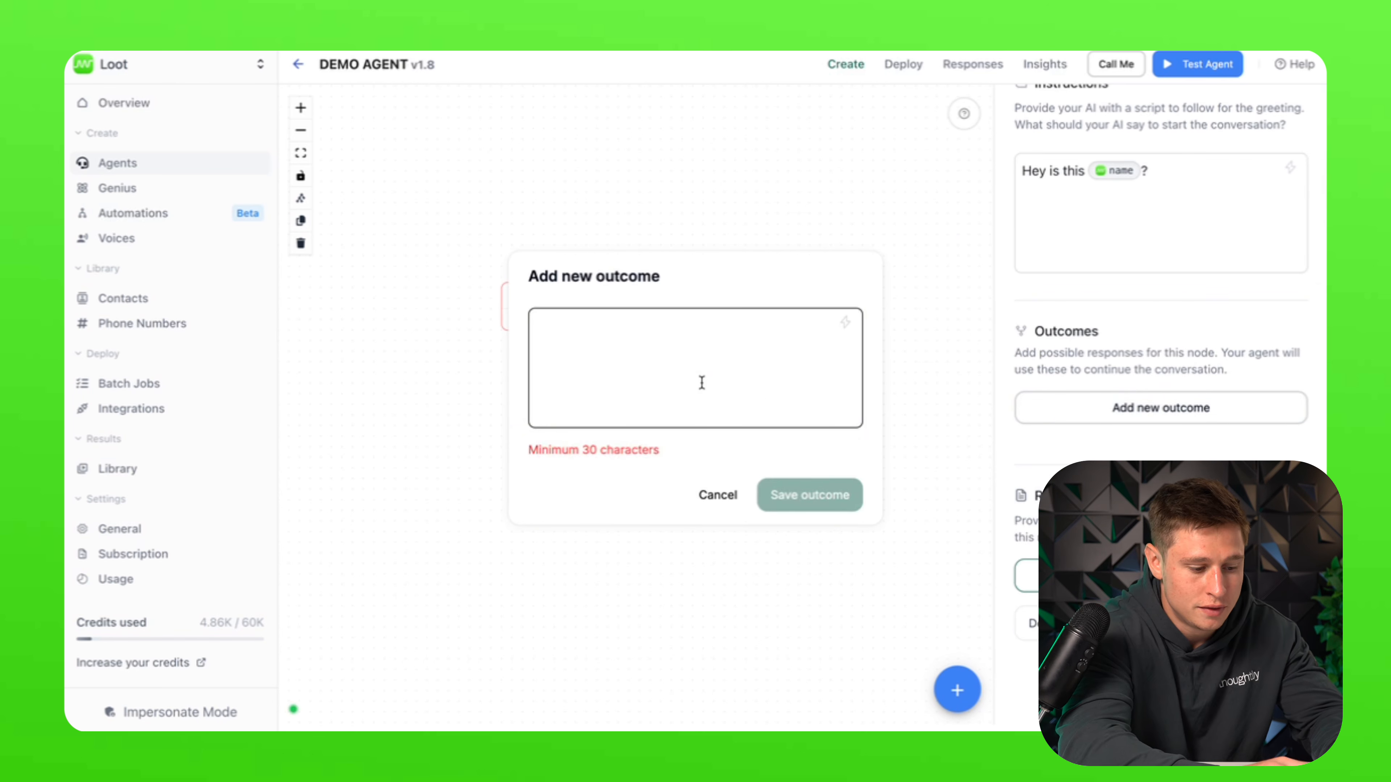
{"action": "type", "text": "Yes thiu"}
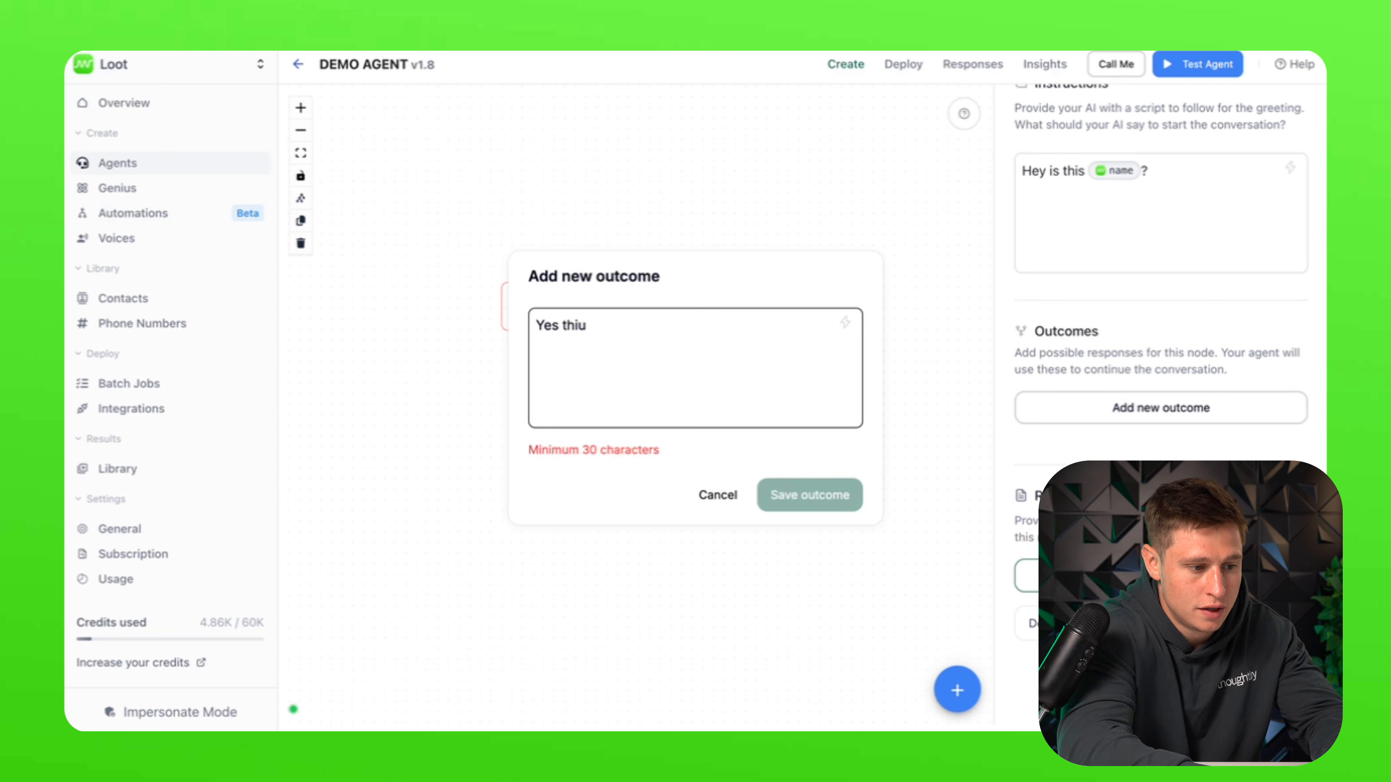
{"action": "key", "text": "BackSpace"}
{"action": "type", "text": "s is"}
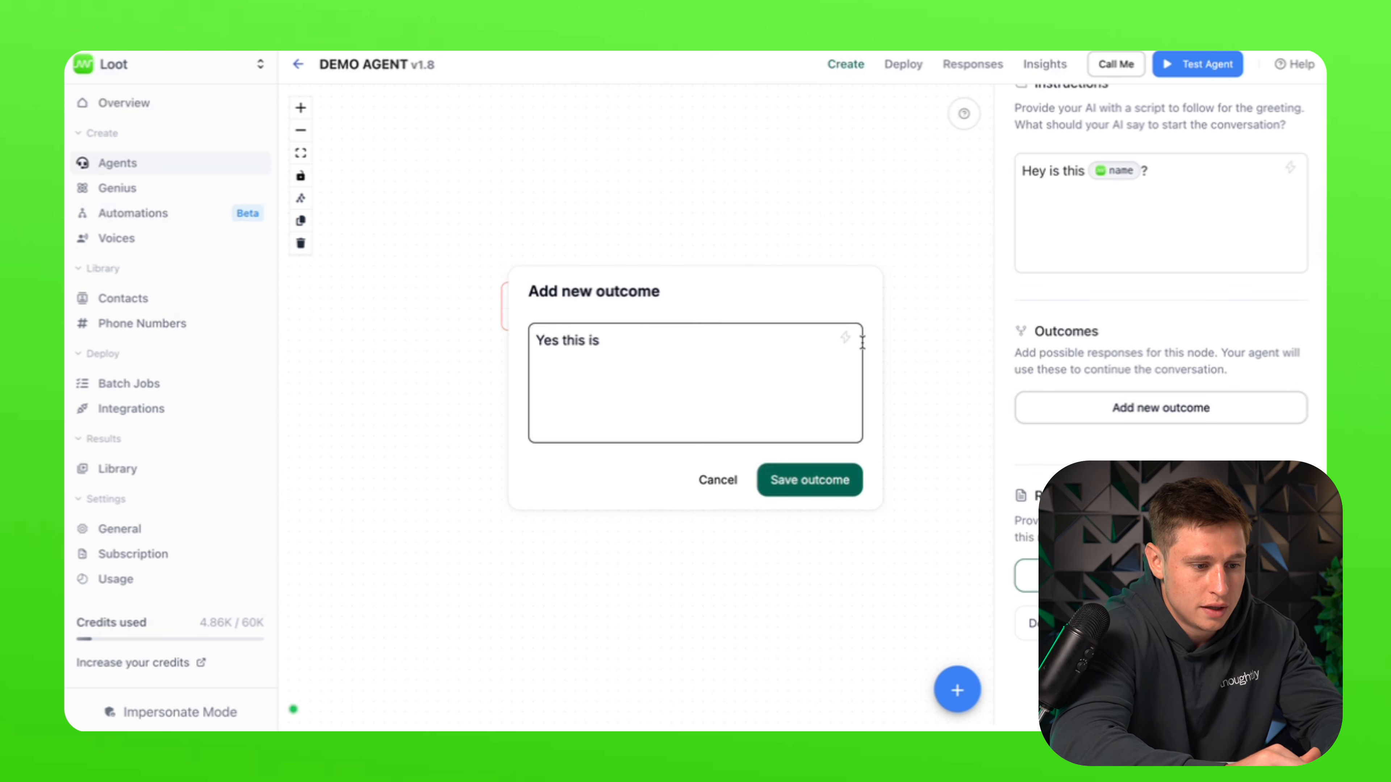
{"action": "left_click", "coordinate": [846, 337]}
{"action": "left_click", "coordinate": [798, 377]}
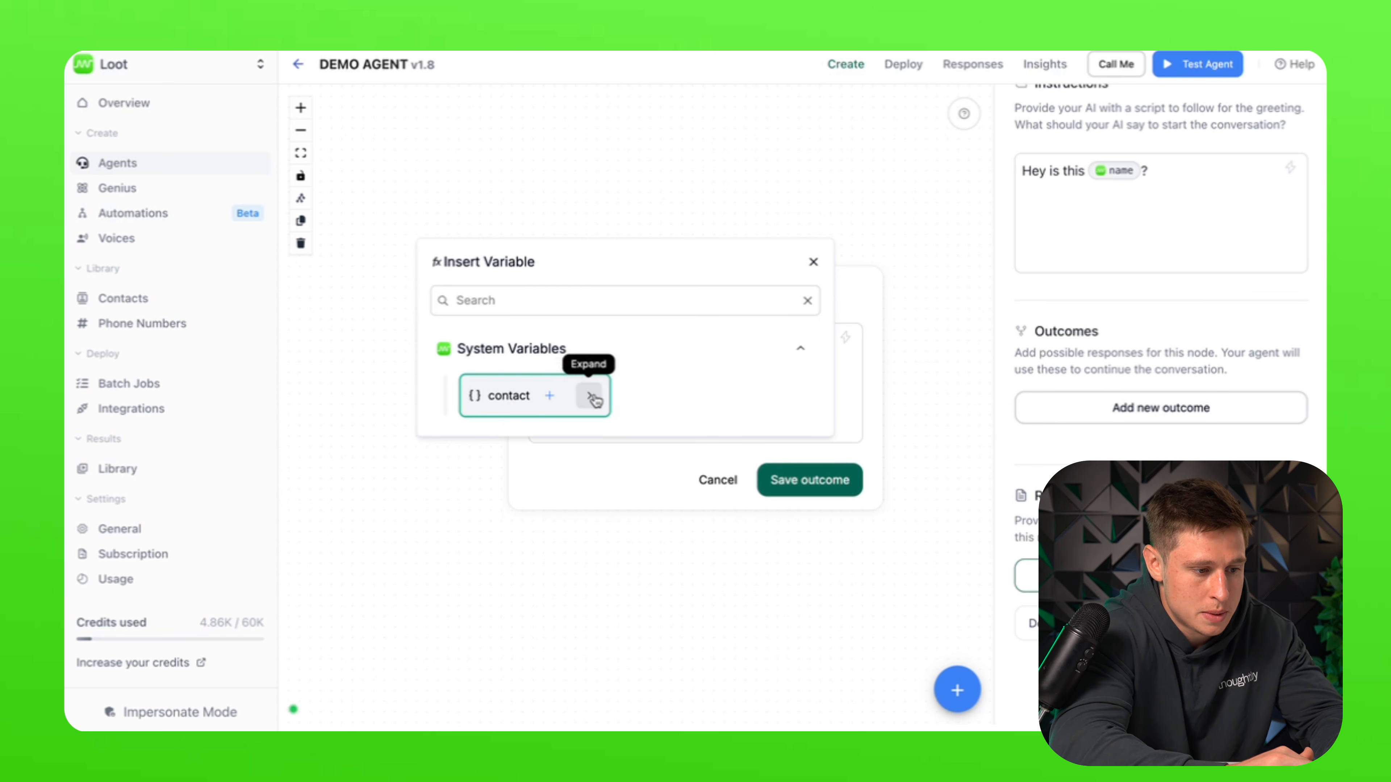
{"action": "left_click", "coordinate": [589, 398]}
{"action": "left_click", "coordinate": [518, 441]}
{"action": "left_click", "coordinate": [797, 479]}
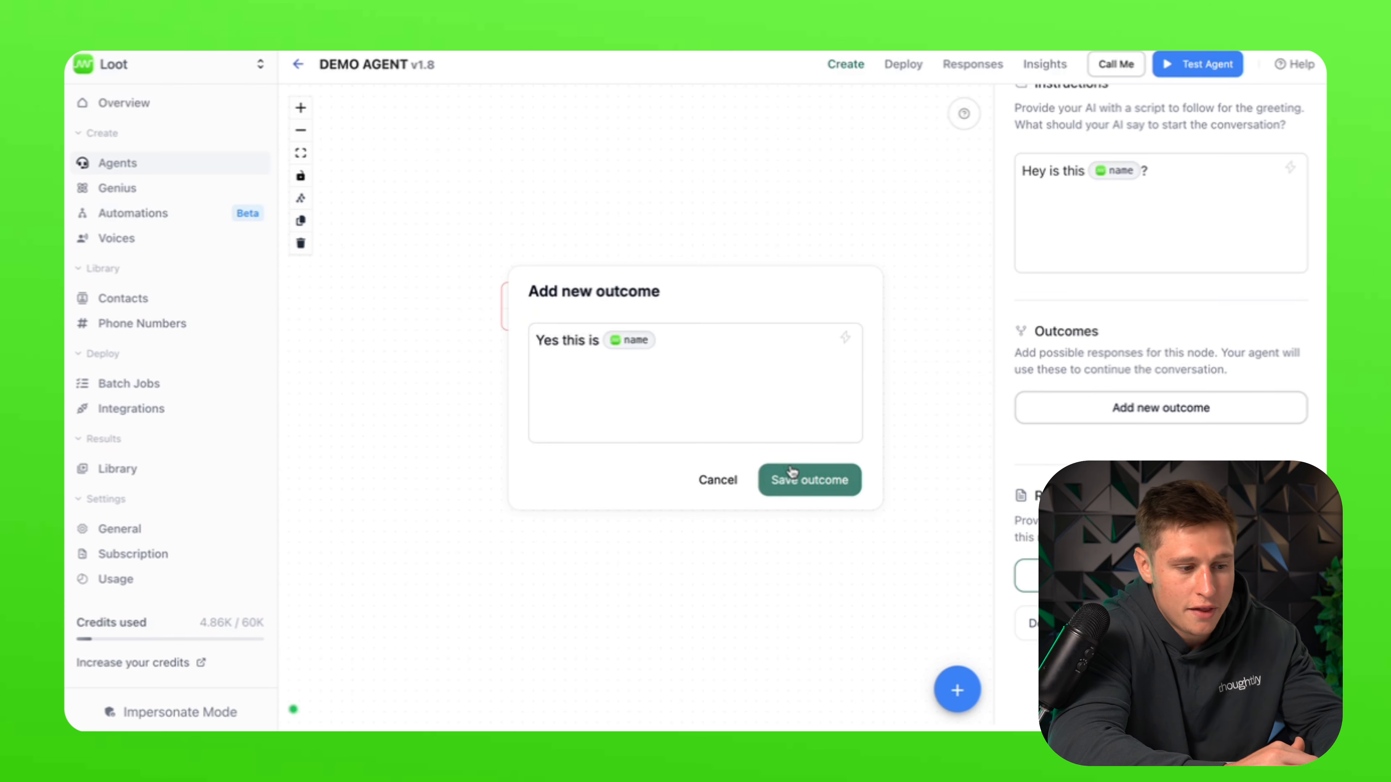
Step: Add Start outcome B 'No this is not [contact name]'
{"action": "left_click", "coordinate": [1239, 415]}
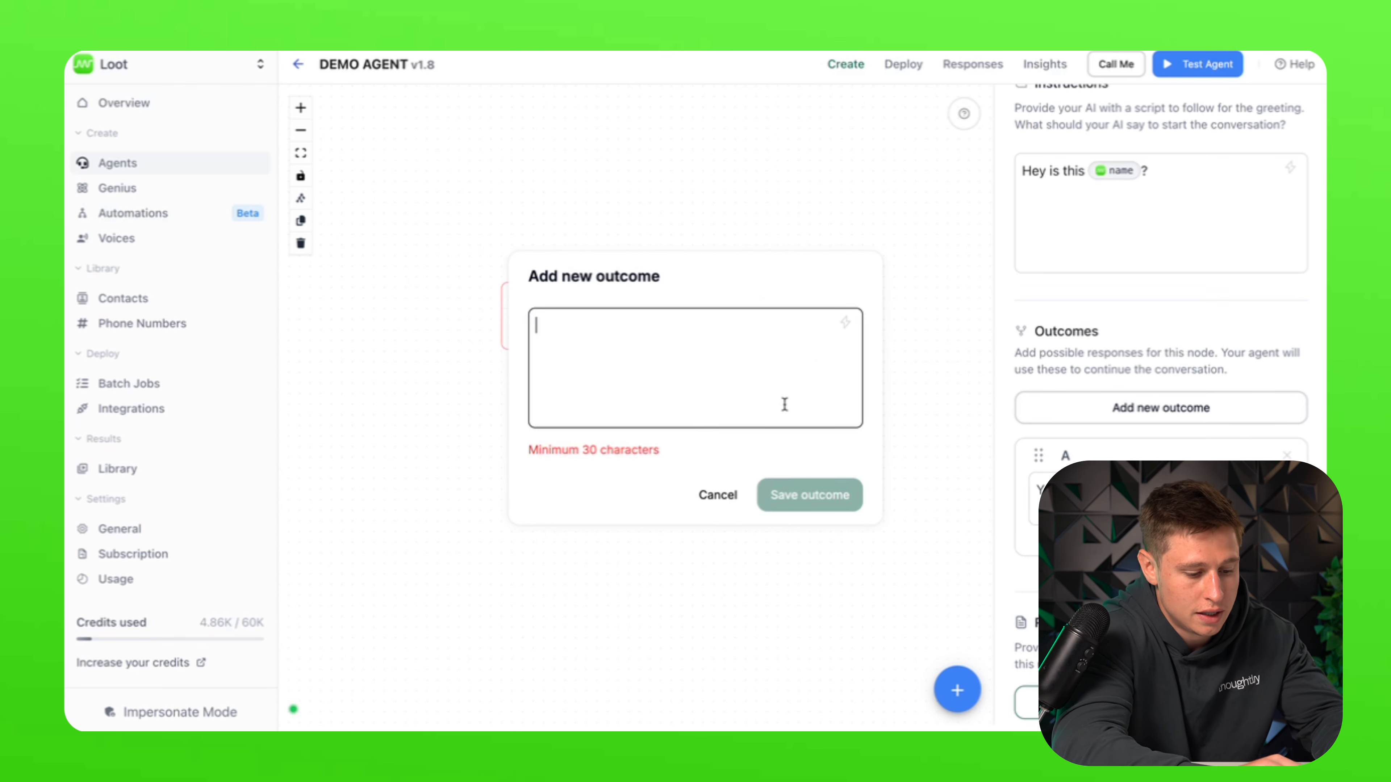
{"action": "type", "text": "No this is not name"}
{"action": "left_click", "coordinate": [789, 488]}
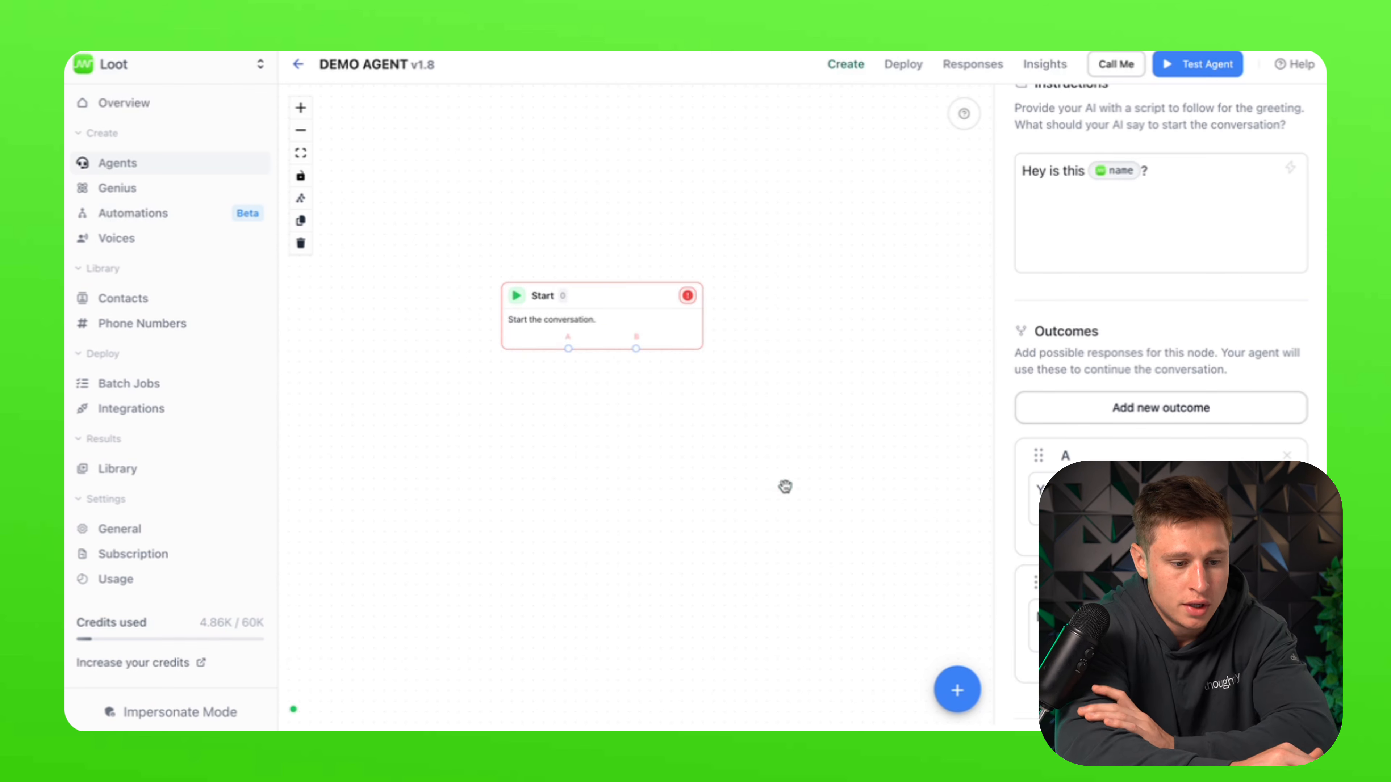
{"action": "scroll", "coordinate": [1205, 229], "scroll_direction": "up", "scroll_amount": 3}
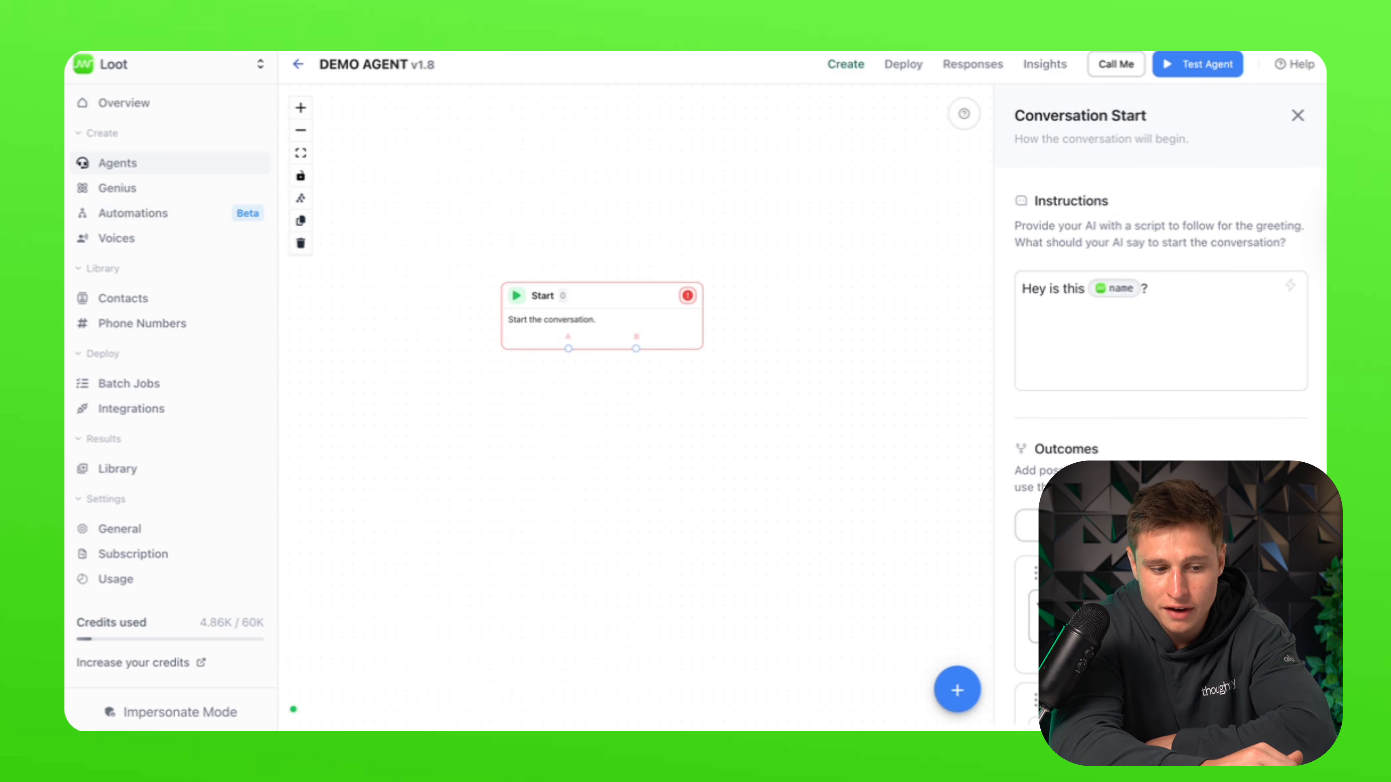
{"action": "scroll", "coordinate": [1180, 311], "scroll_direction": "down", "scroll_amount": 1}
{"action": "left_click", "coordinate": [957, 690]}
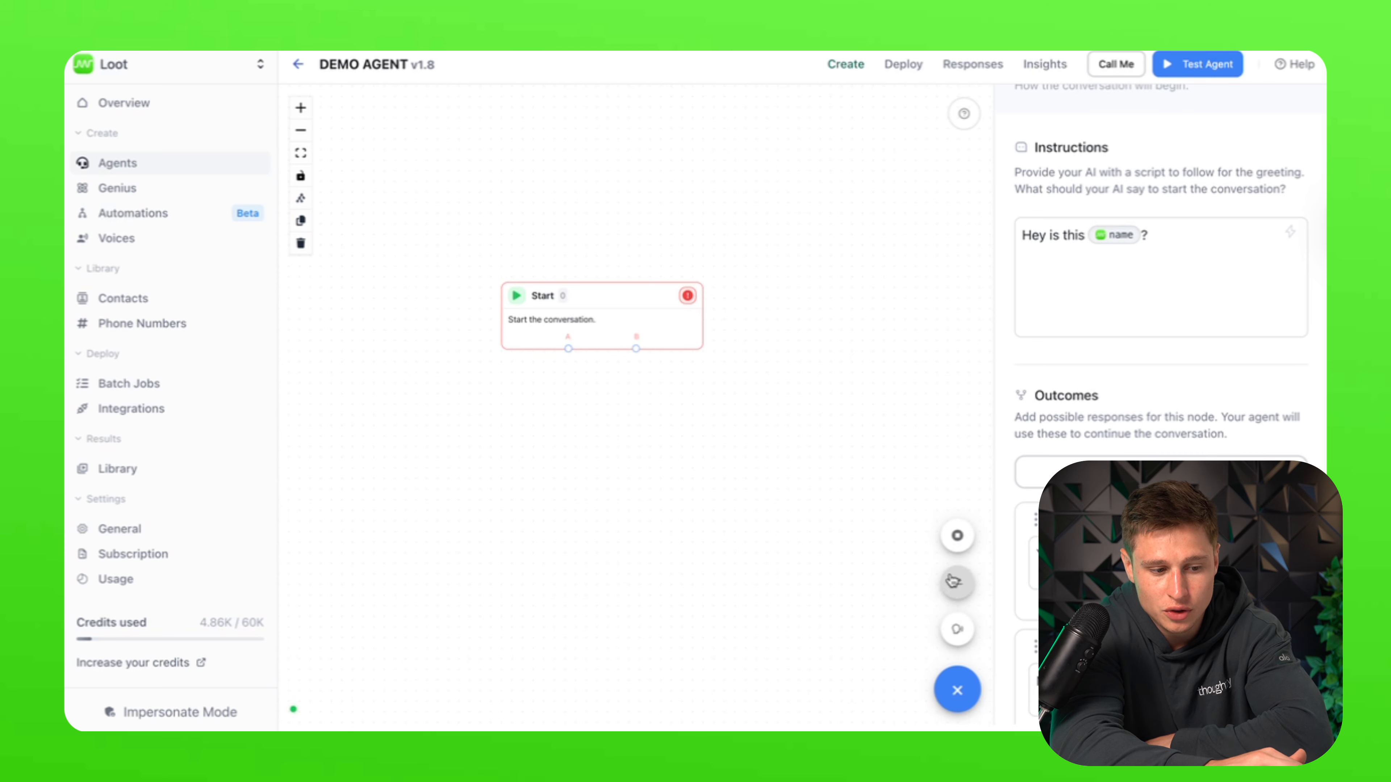
Step: Discard a trial End node and remove both of the Start node's outcomes
{"action": "left_click", "coordinate": [957, 535]}
{"action": "left_click_drag", "start_coordinate": [722, 441], "coordinate": [792, 440]}
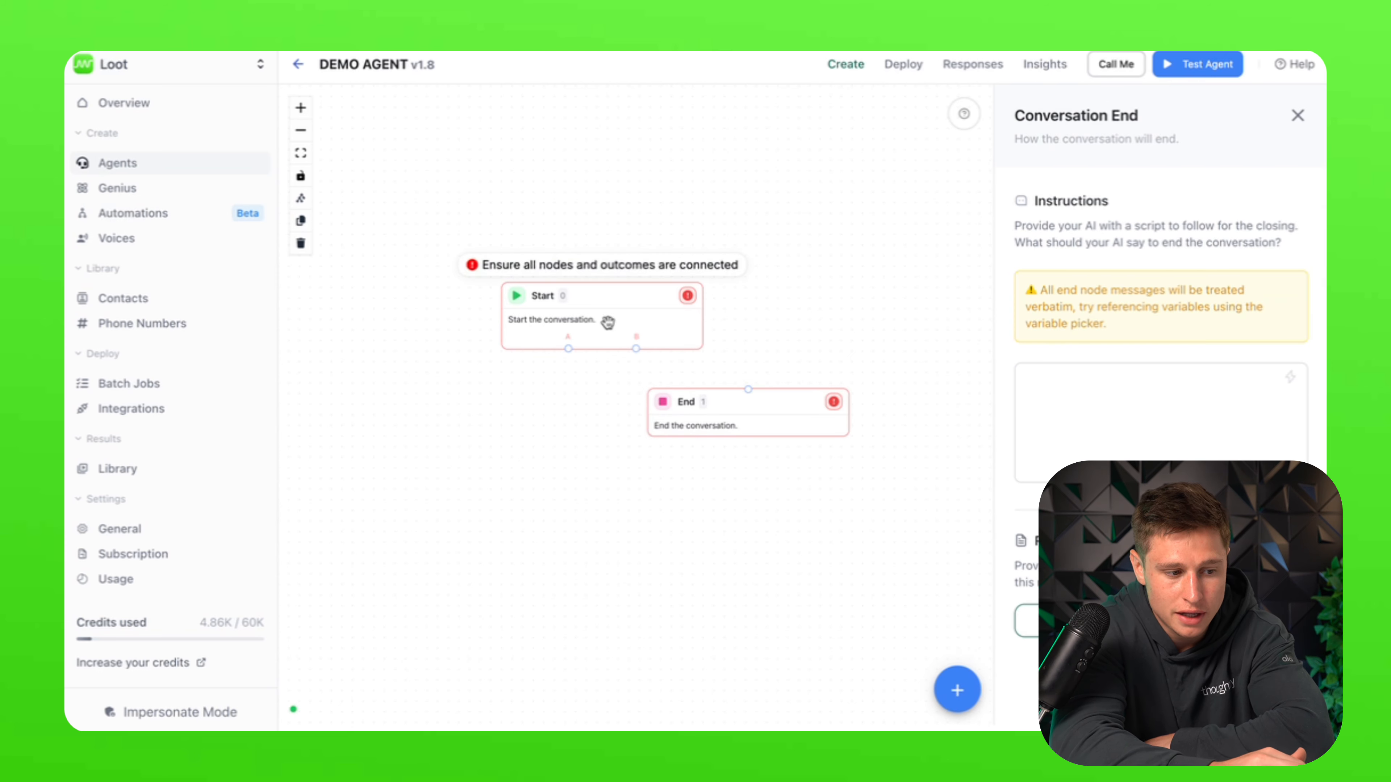
{"action": "key", "text": "Delete"}
{"action": "left_click", "coordinate": [674, 329]}
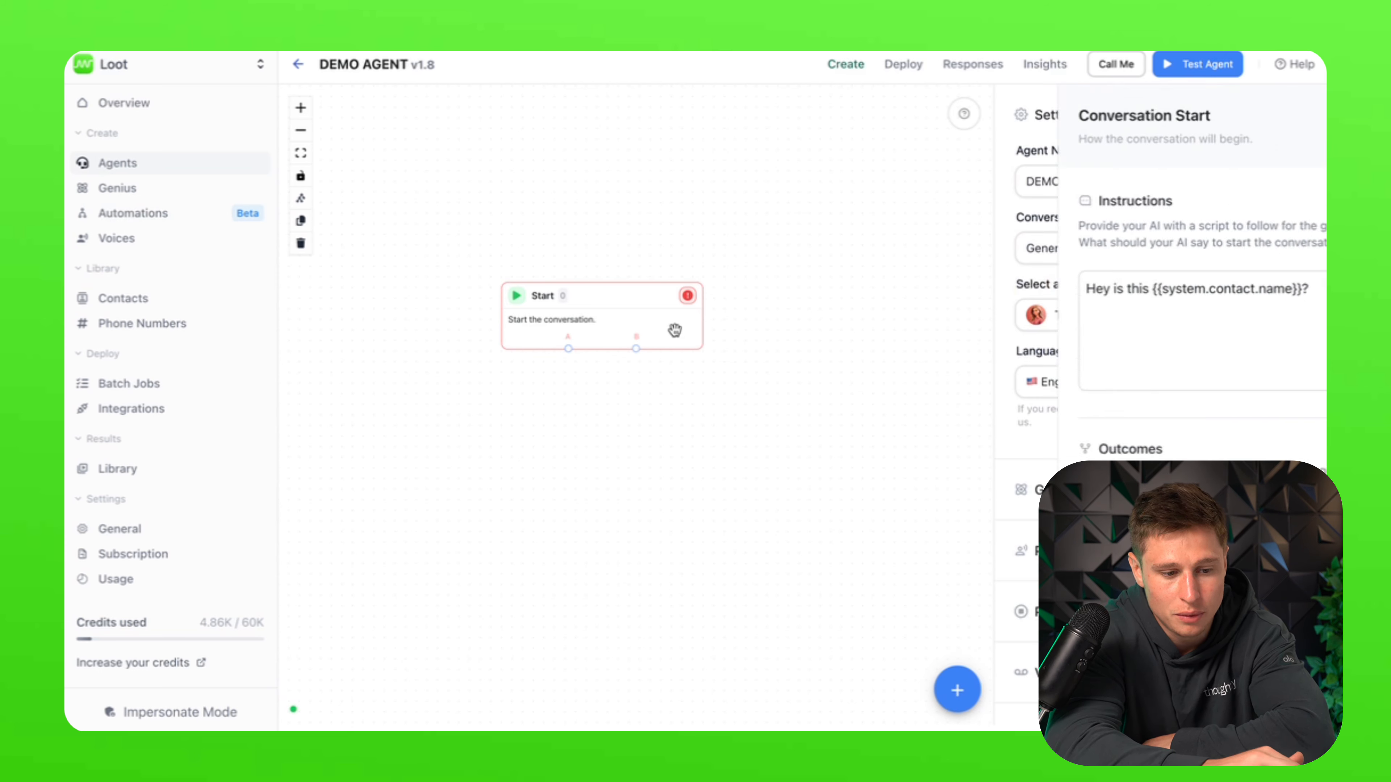
{"action": "left_click", "coordinate": [1288, 573]}
{"action": "left_click", "coordinate": [1288, 573]}
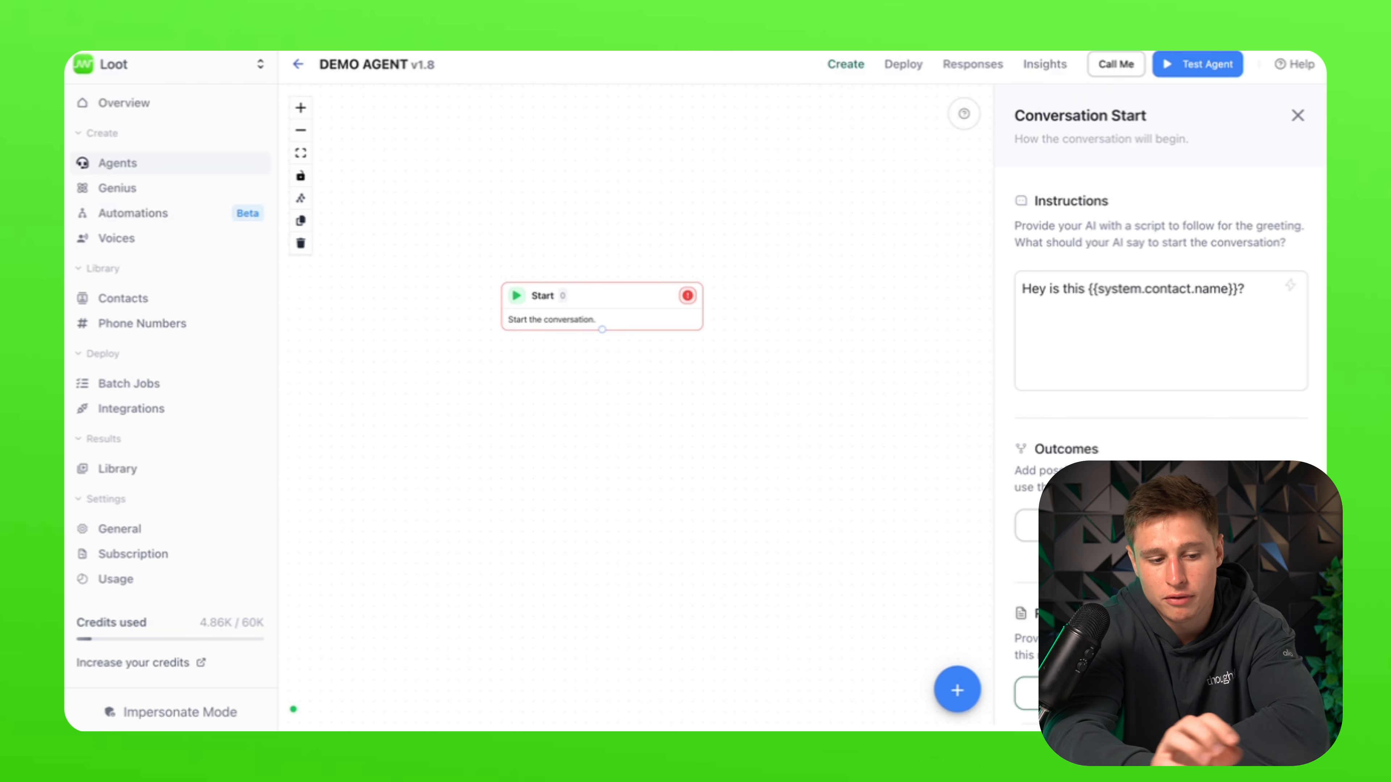
Step: Replace the greeting with 'Thank you for calling Thoughtly, this is Tessa, who do I have the pleasure of speaking to.'
{"action": "triple_click", "coordinate": [1093, 284]}
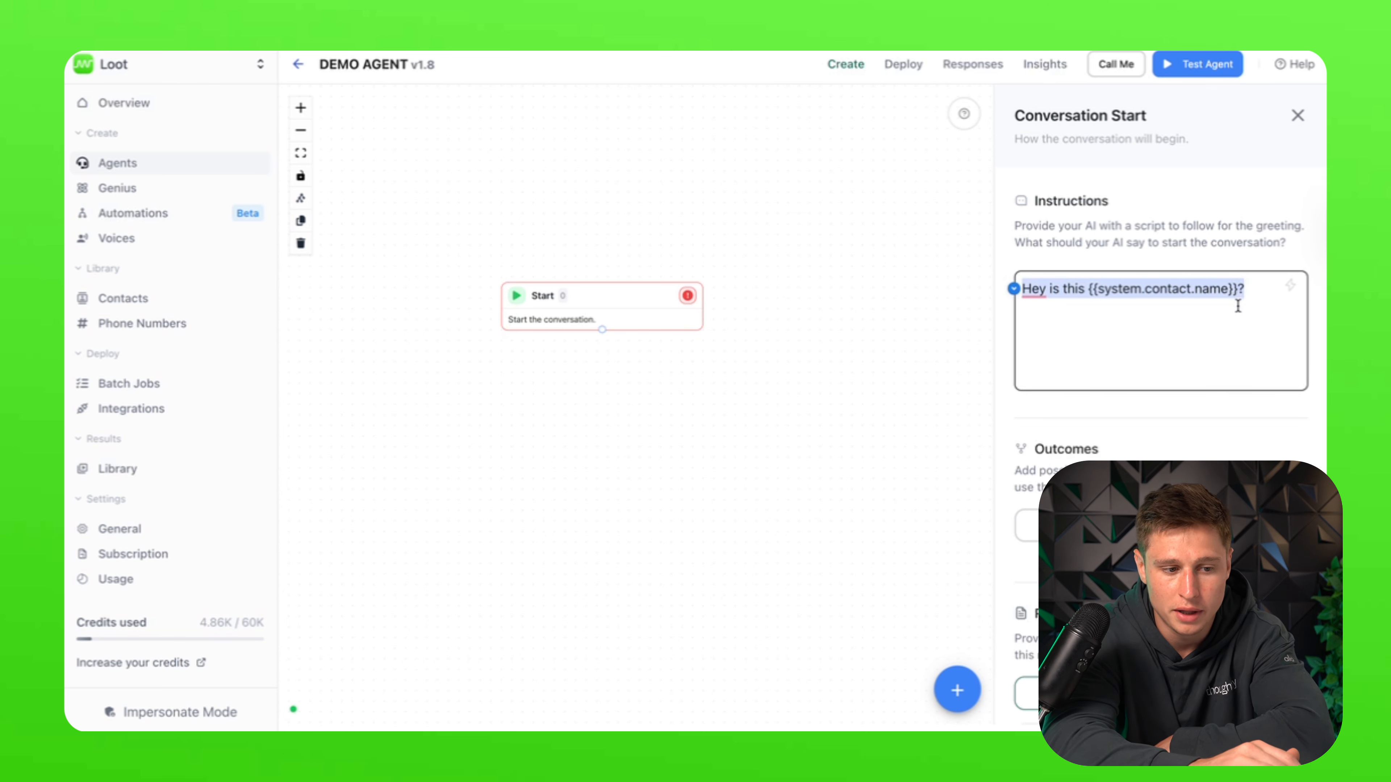
{"action": "key", "text": "BackSpace"}
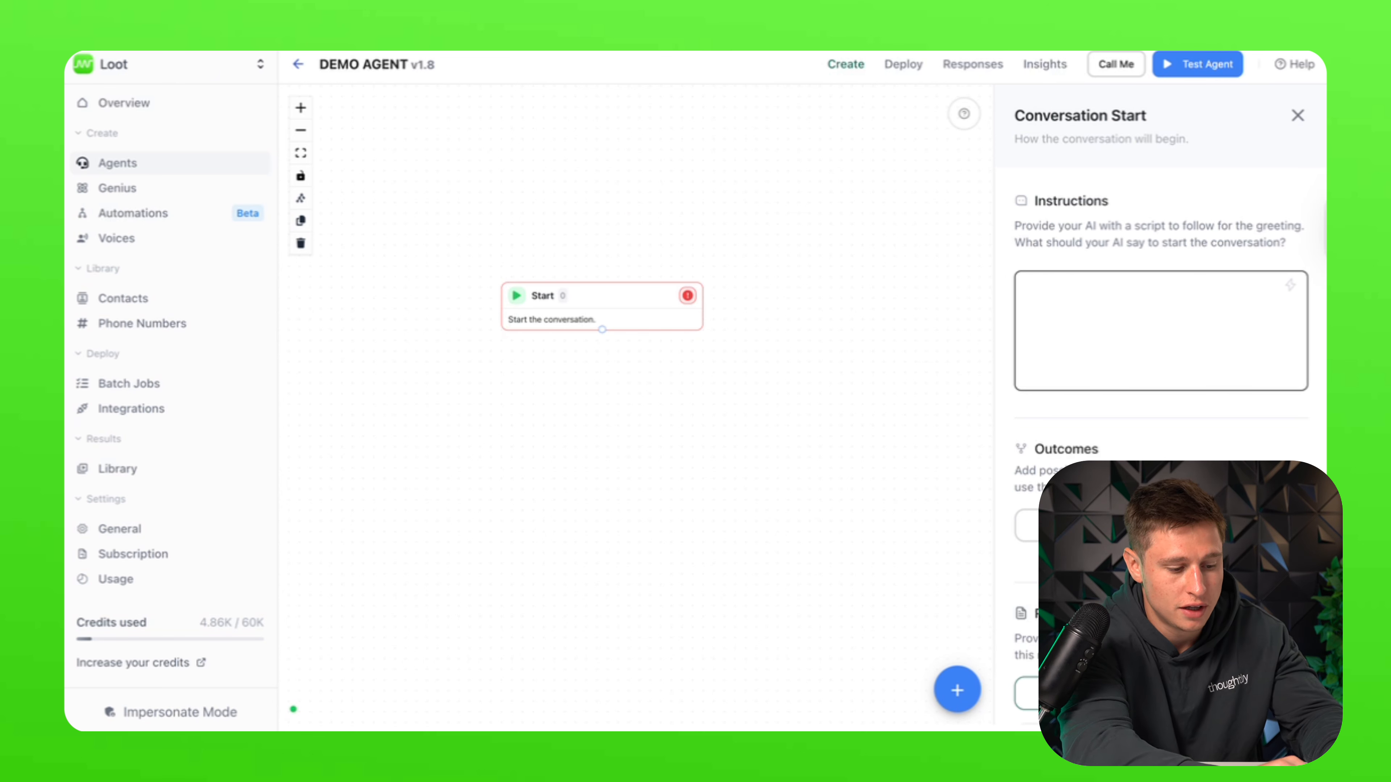
{"action": "type", "text": "Thank you for calling Thoughtly, this is Tessa, who do I have the pleasure of speaking to."}
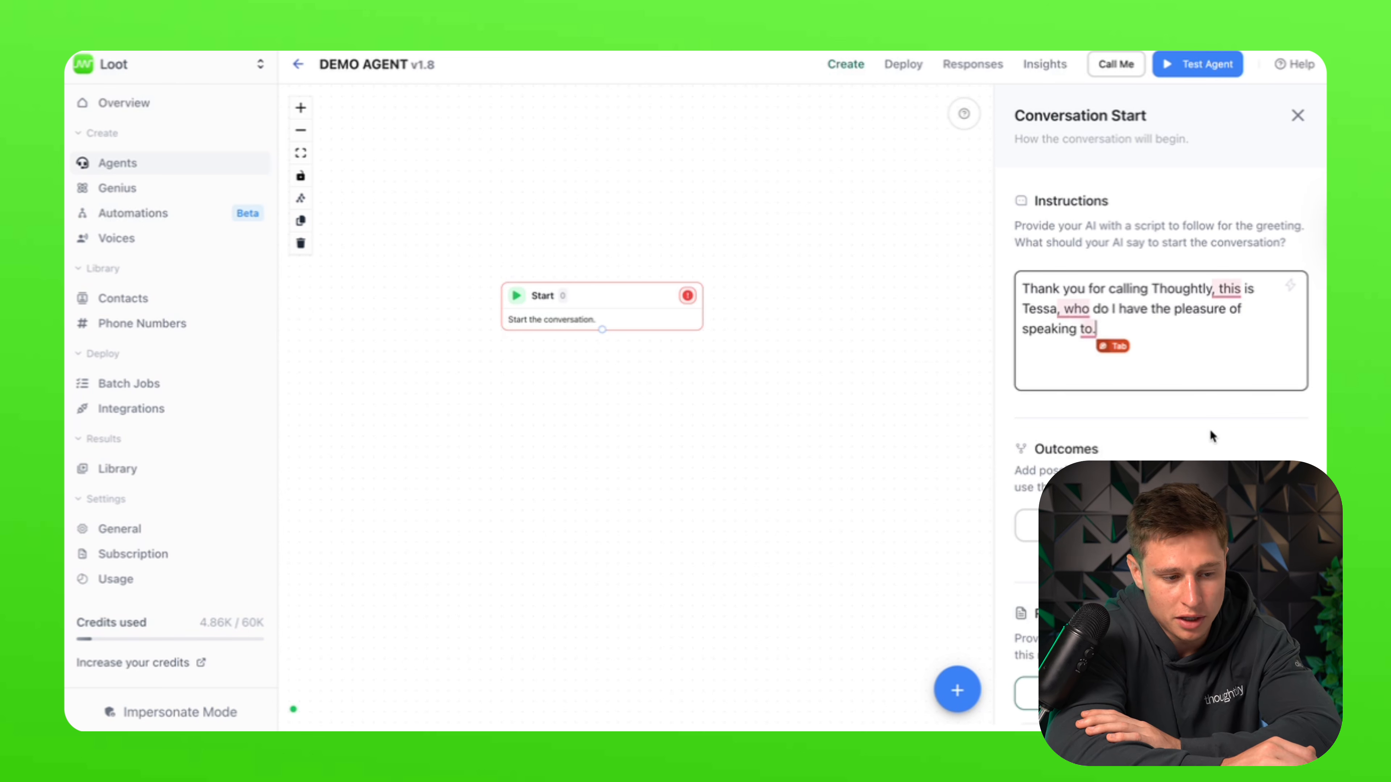
{"action": "left_click", "coordinate": [740, 355]}
{"action": "left_click", "coordinate": [662, 308]}
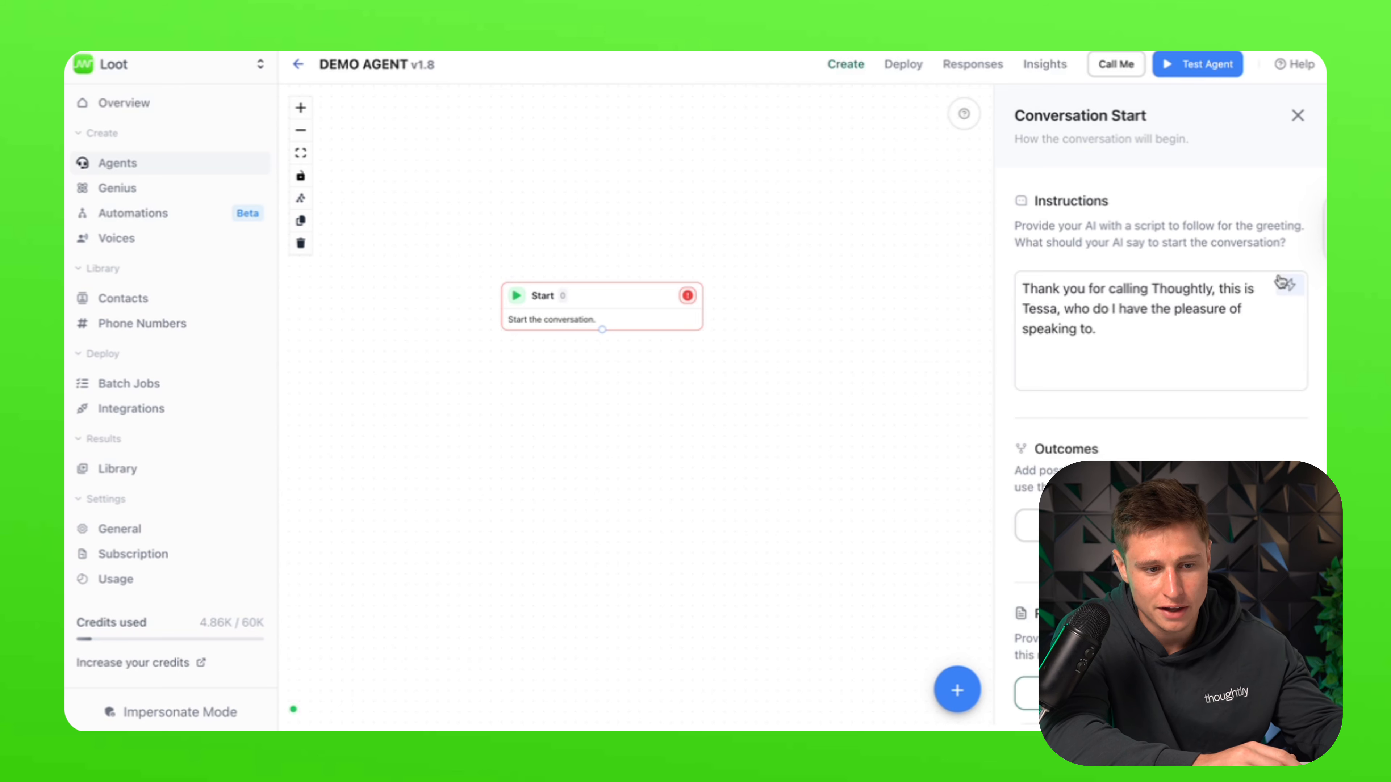
Step: Browse the greeting's variable picker, close it unused, and reselect the greeting text
{"action": "left_click", "coordinate": [1288, 285]}
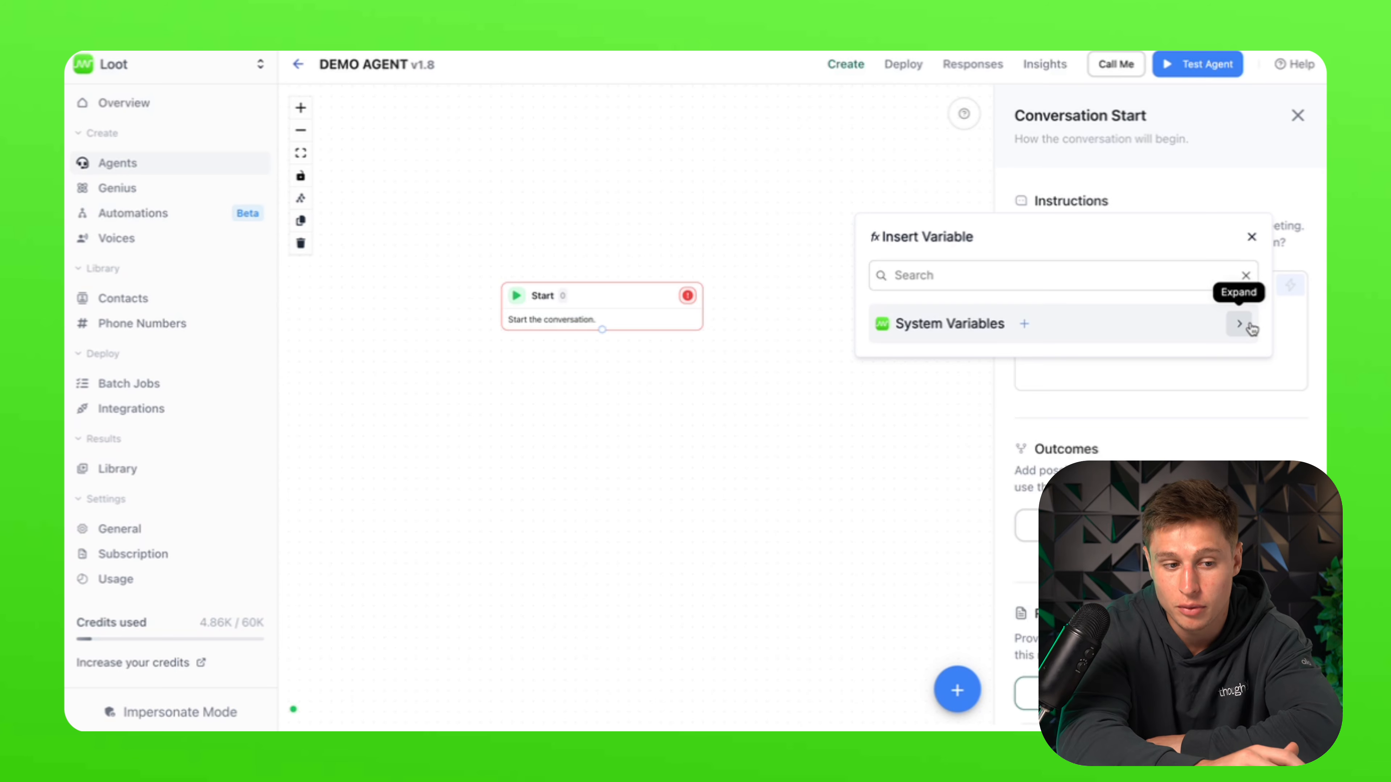
{"action": "left_click", "coordinate": [1252, 237]}
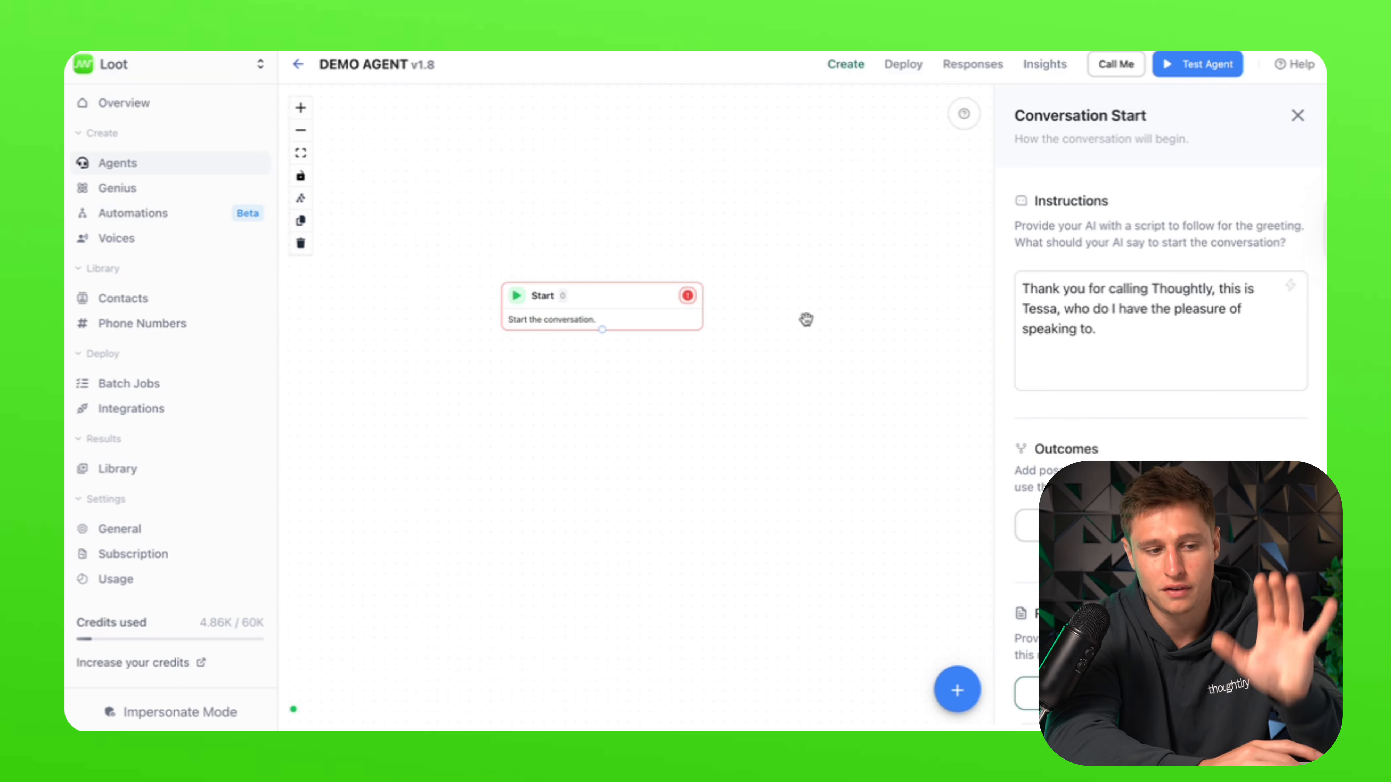
{"action": "scroll", "coordinate": [1180, 397], "scroll_direction": "down", "scroll_amount": 3}
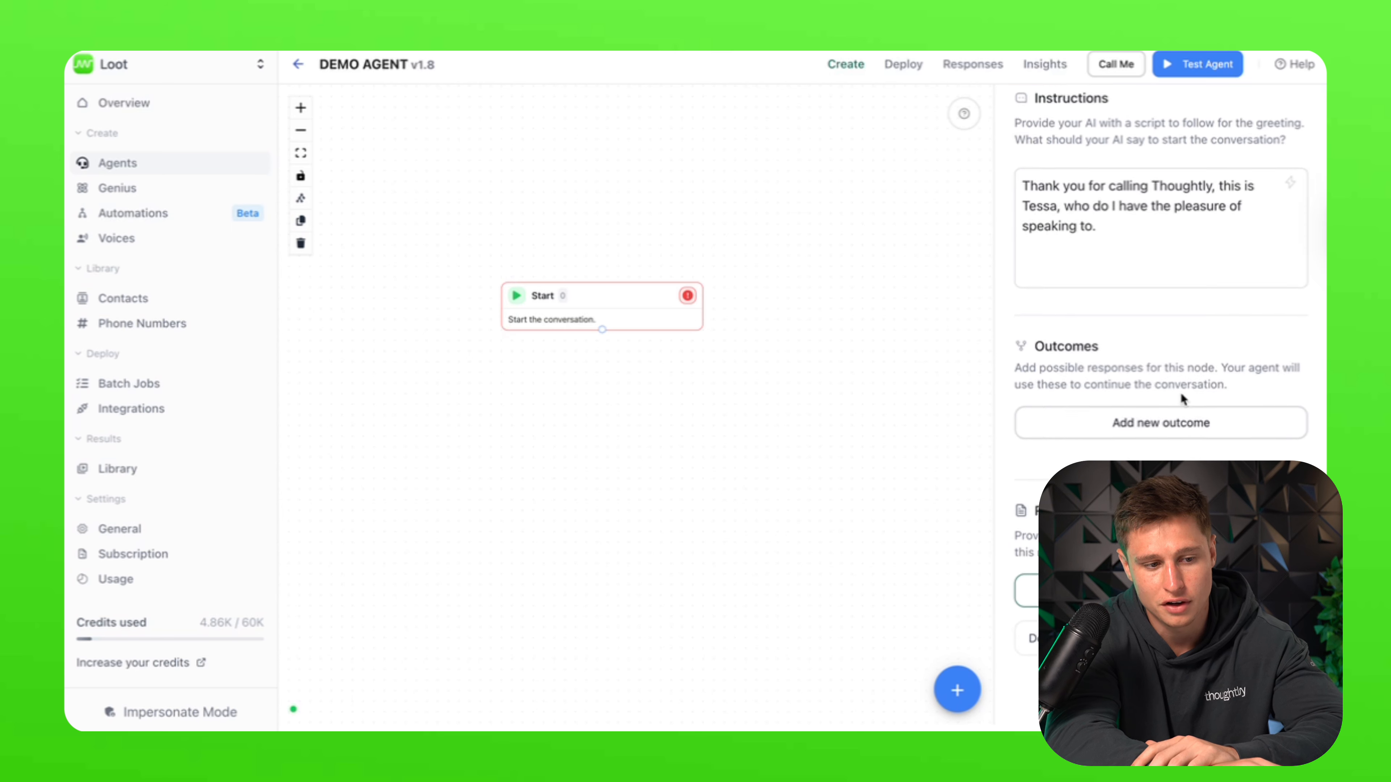
{"action": "left_click", "coordinate": [1146, 218]}
{"action": "key", "text": "ctrl+a"}
{"action": "left_click", "coordinate": [1136, 226]}
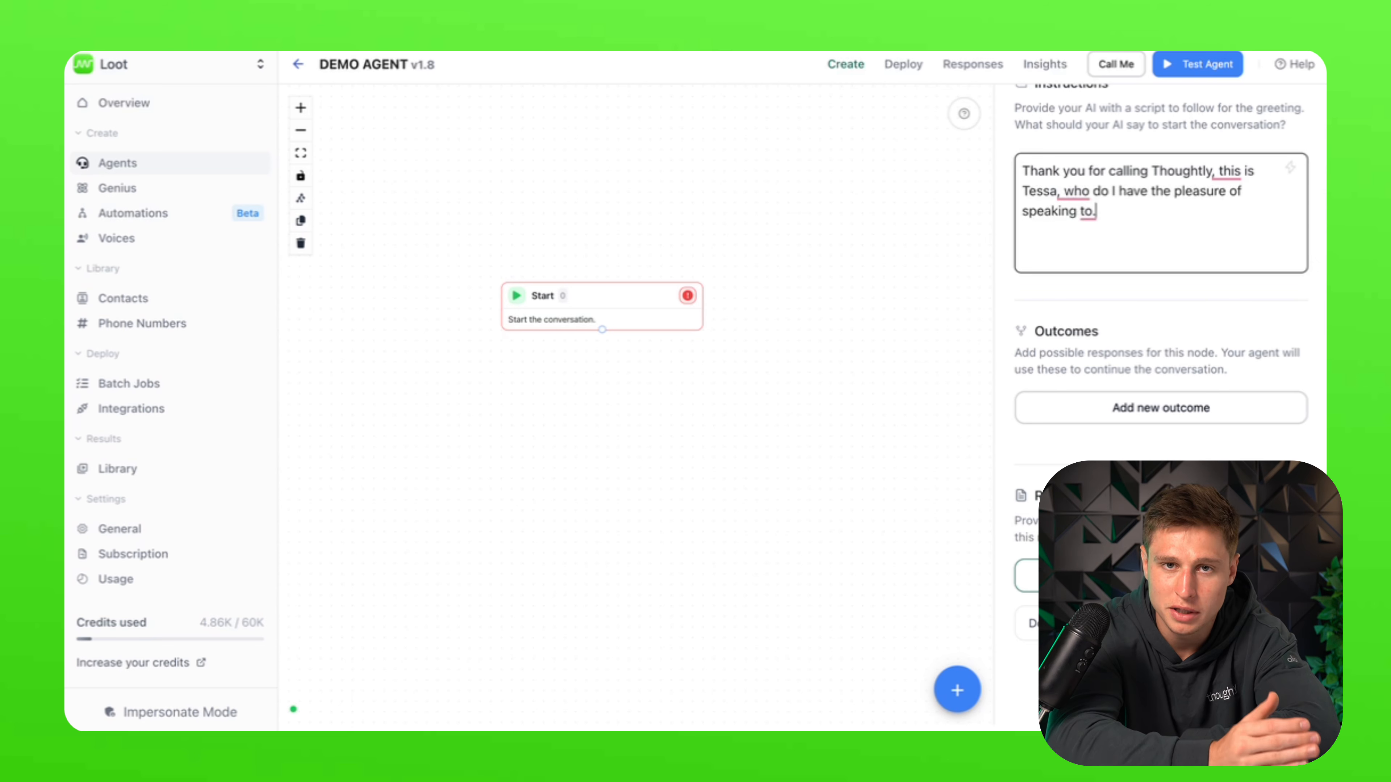
Step: Add a Speak node below Start and keep it in fixed Message mode
{"action": "left_click", "coordinate": [957, 691]}
{"action": "left_click", "coordinate": [958, 629]}
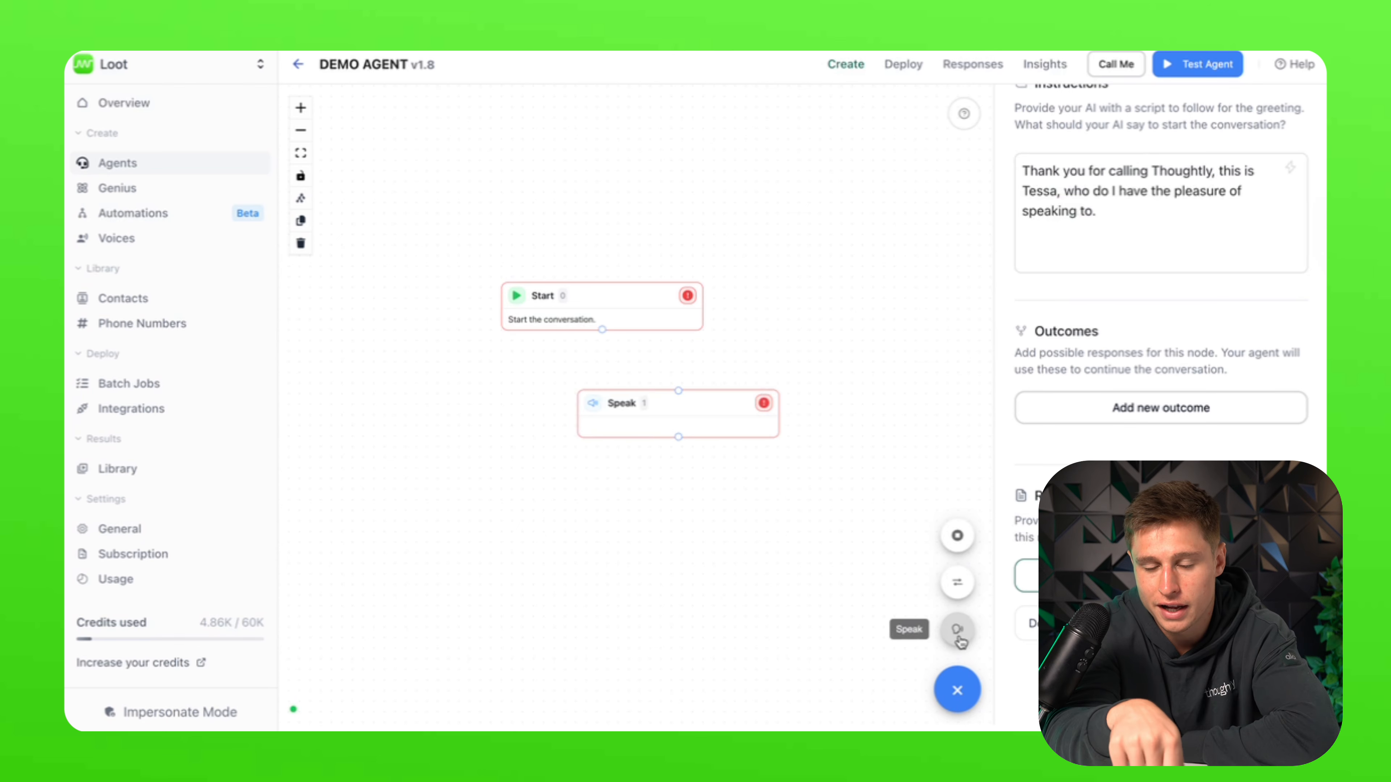
{"action": "left_click_drag", "start_coordinate": [656, 398], "coordinate": [602, 362]}
{"action": "left_click", "coordinate": [592, 404]}
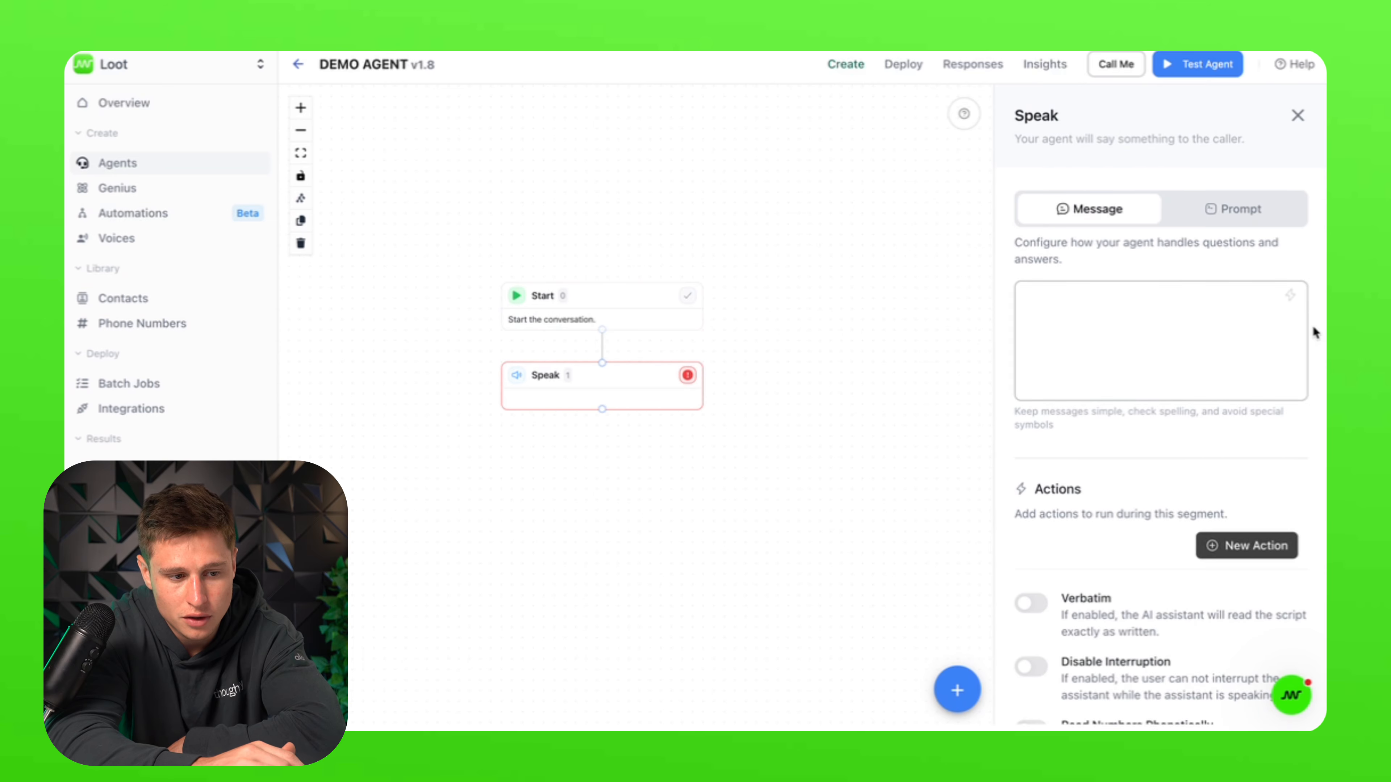
{"action": "left_click", "coordinate": [1161, 332]}
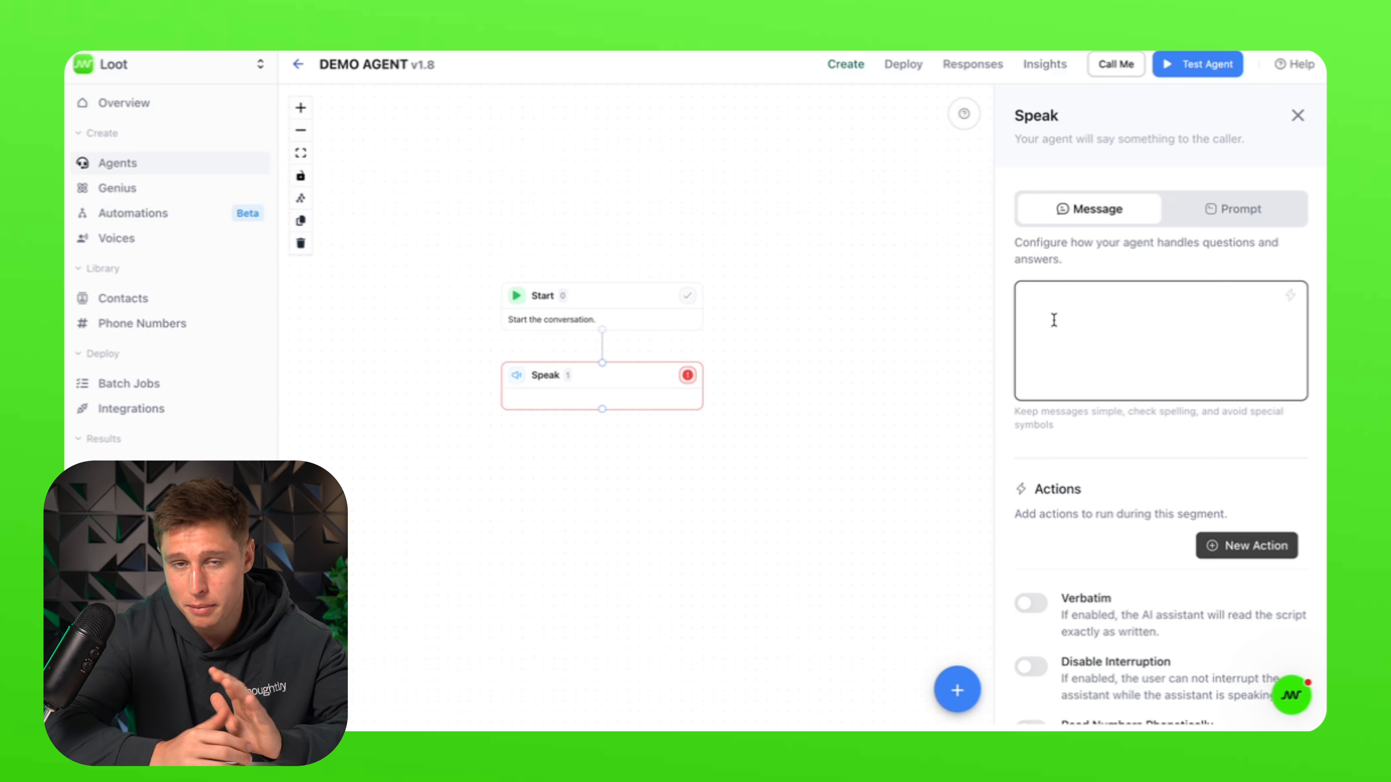
{"action": "left_click", "coordinate": [1225, 203]}
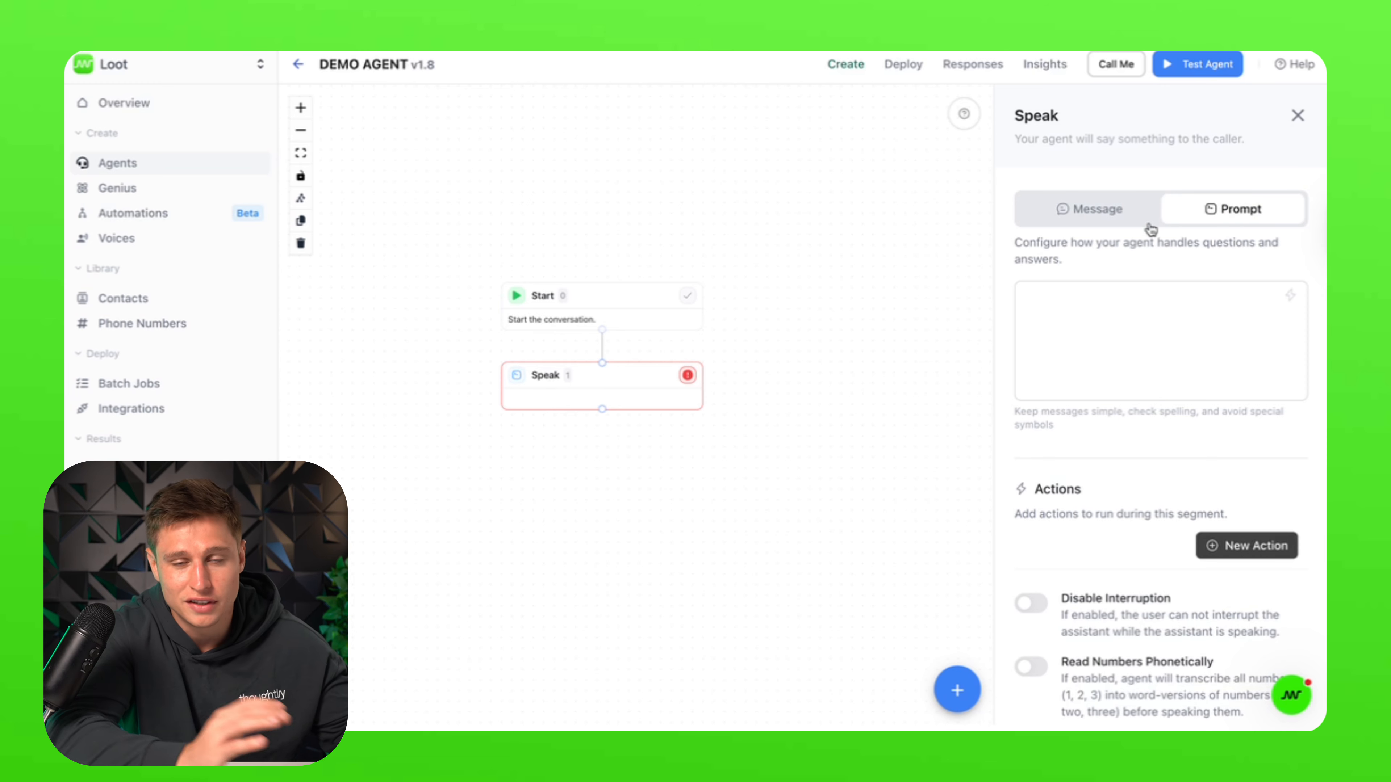
{"action": "left_click", "coordinate": [1072, 219]}
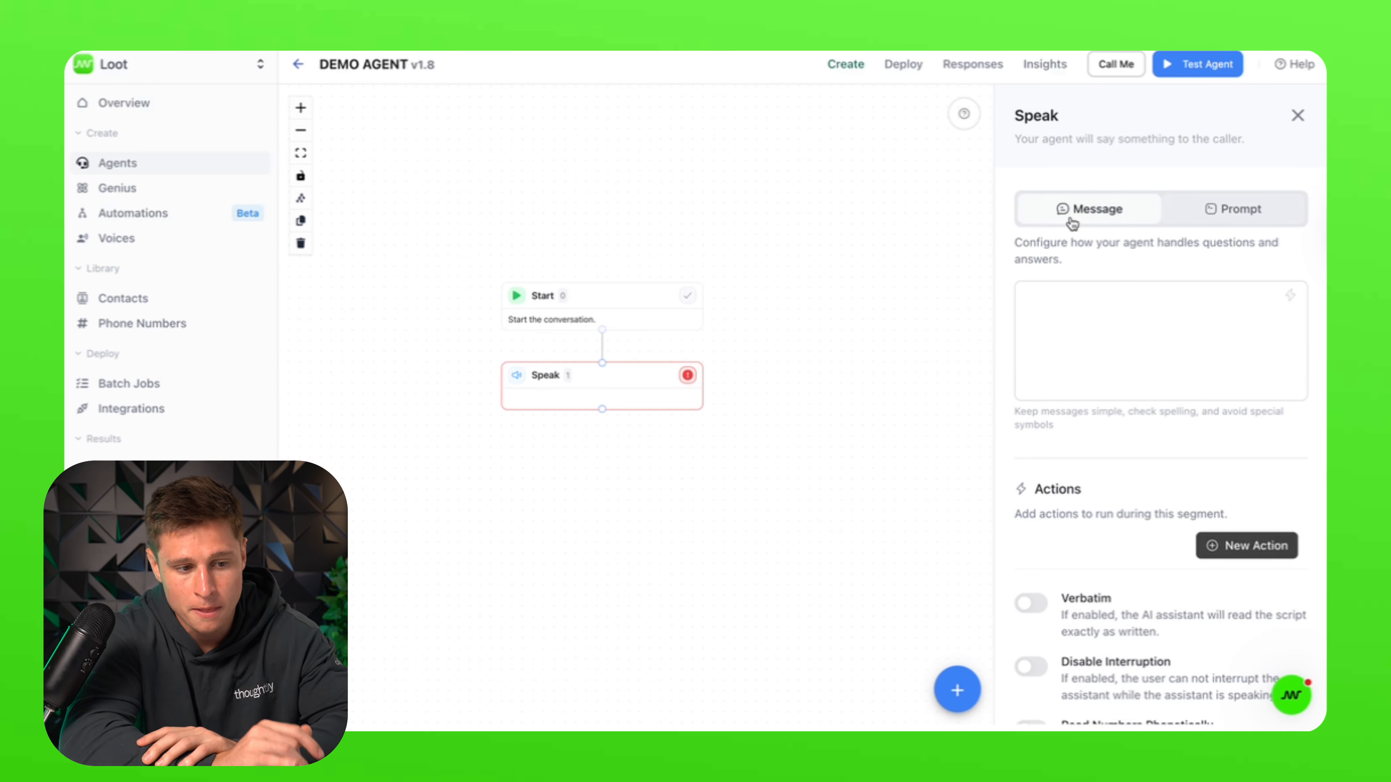
Step: Write the message 'Its nice to speak with you [name] would like to speak with sales or service?'
{"action": "left_click", "coordinate": [1133, 378]}
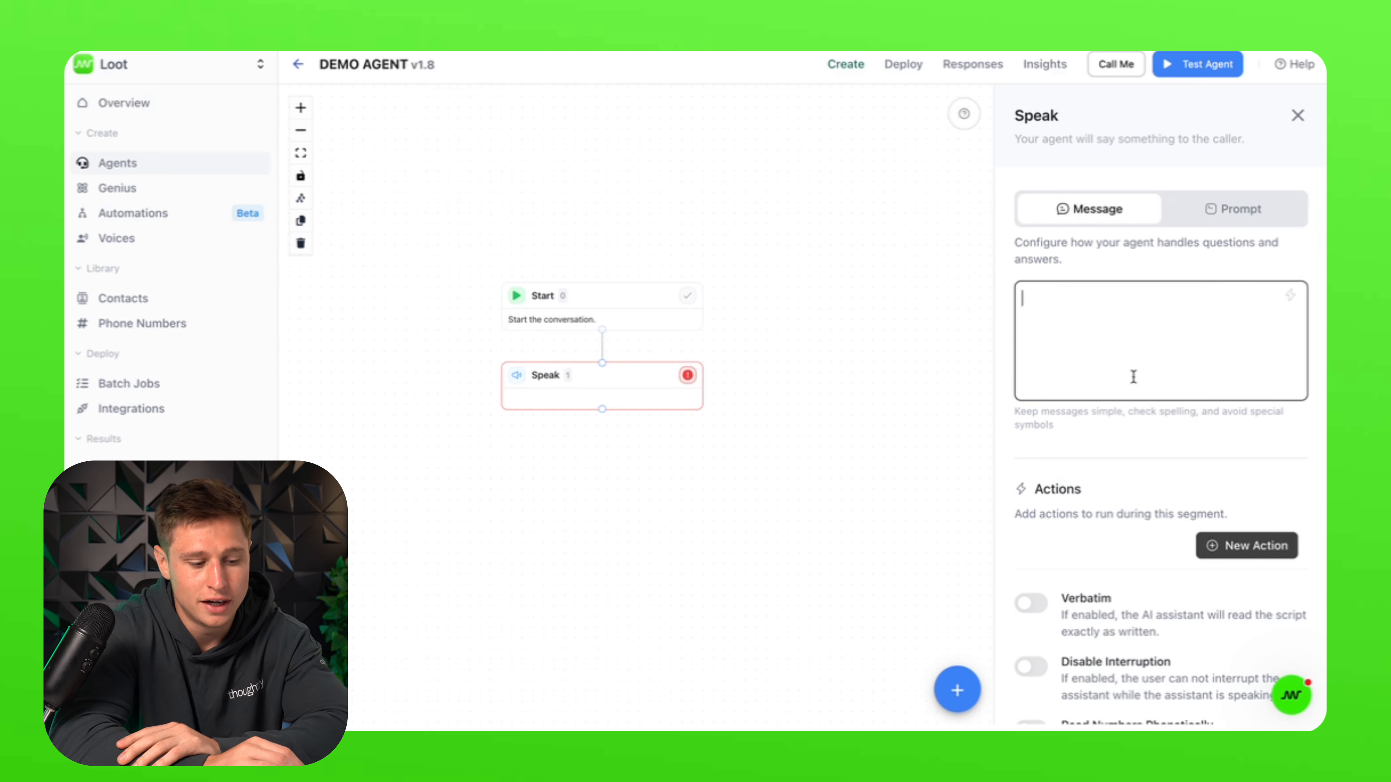
{"action": "type", "text": "I"}
{"action": "key", "text": "BackSpace"}
{"action": "key", "text": "BackSpace"}
{"action": "key", "text": "BackSpace"}
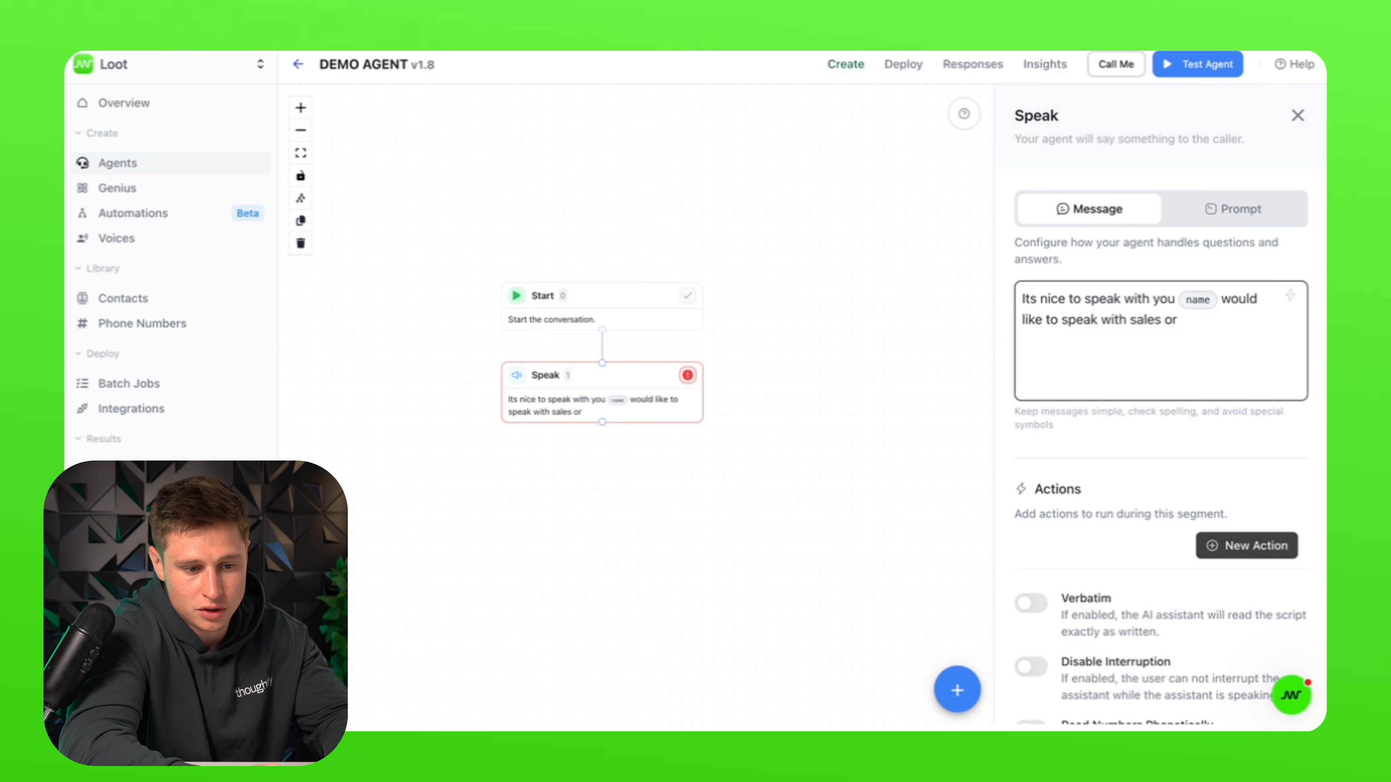
{"action": "type", "text": "service"}
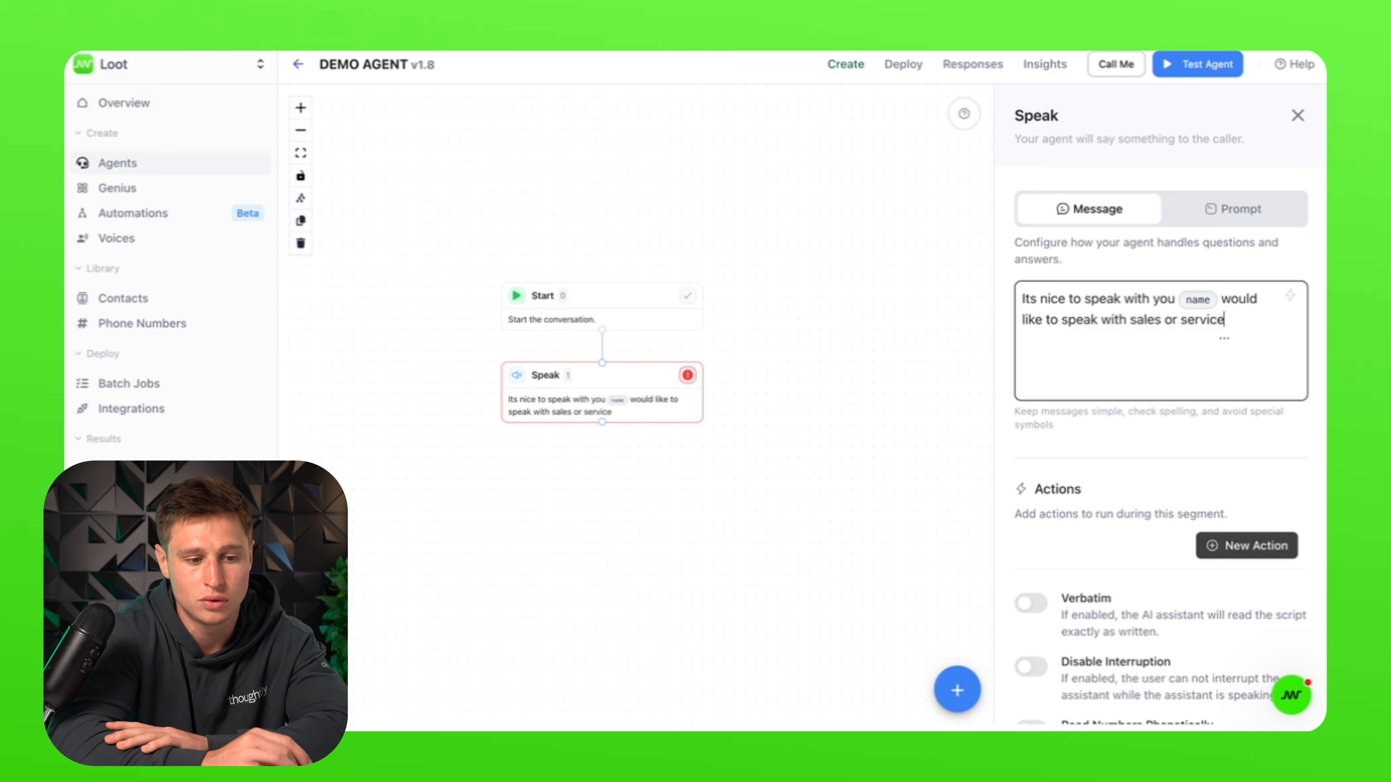
{"action": "type", "text": "?"}
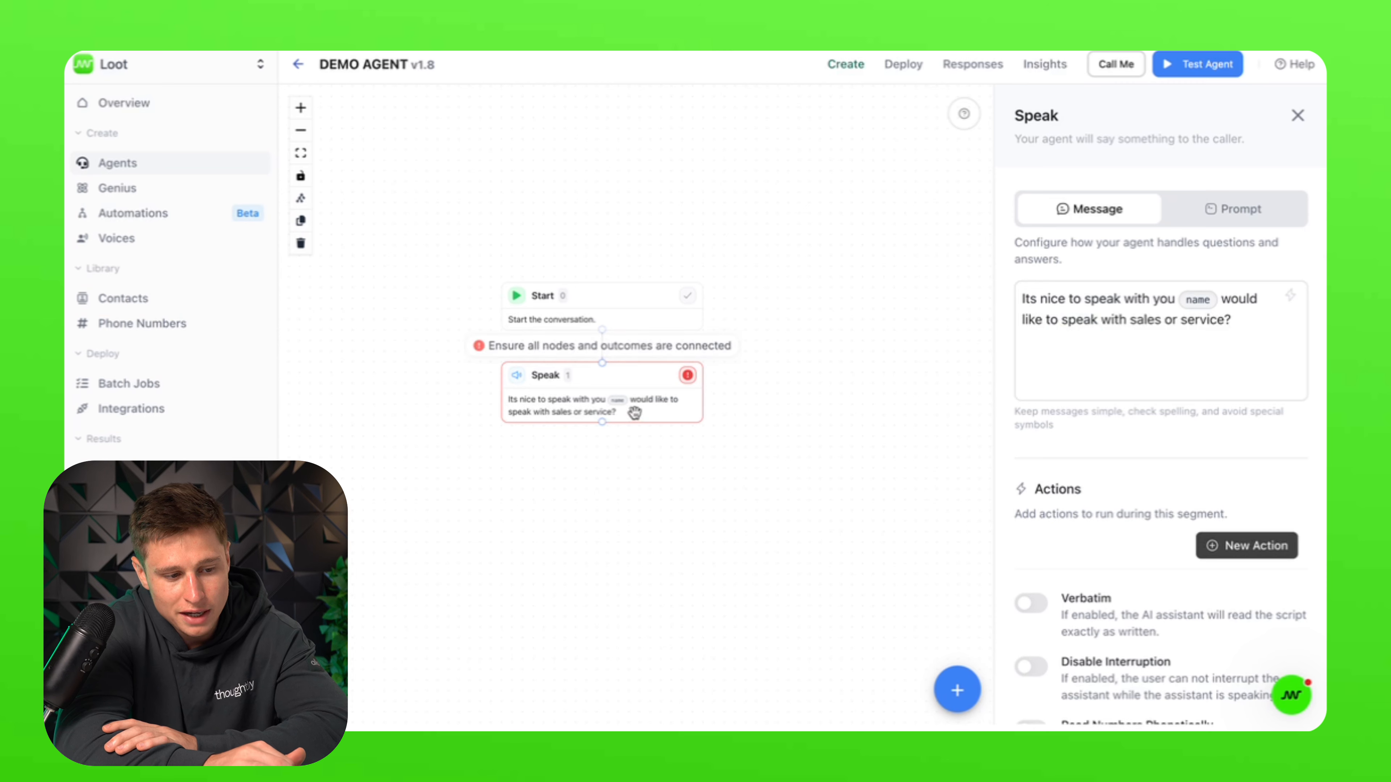
{"action": "left_click_drag", "start_coordinate": [634, 404], "coordinate": [635, 436]}
{"action": "scroll", "coordinate": [1172, 605], "scroll_direction": "down", "scroll_amount": 8}
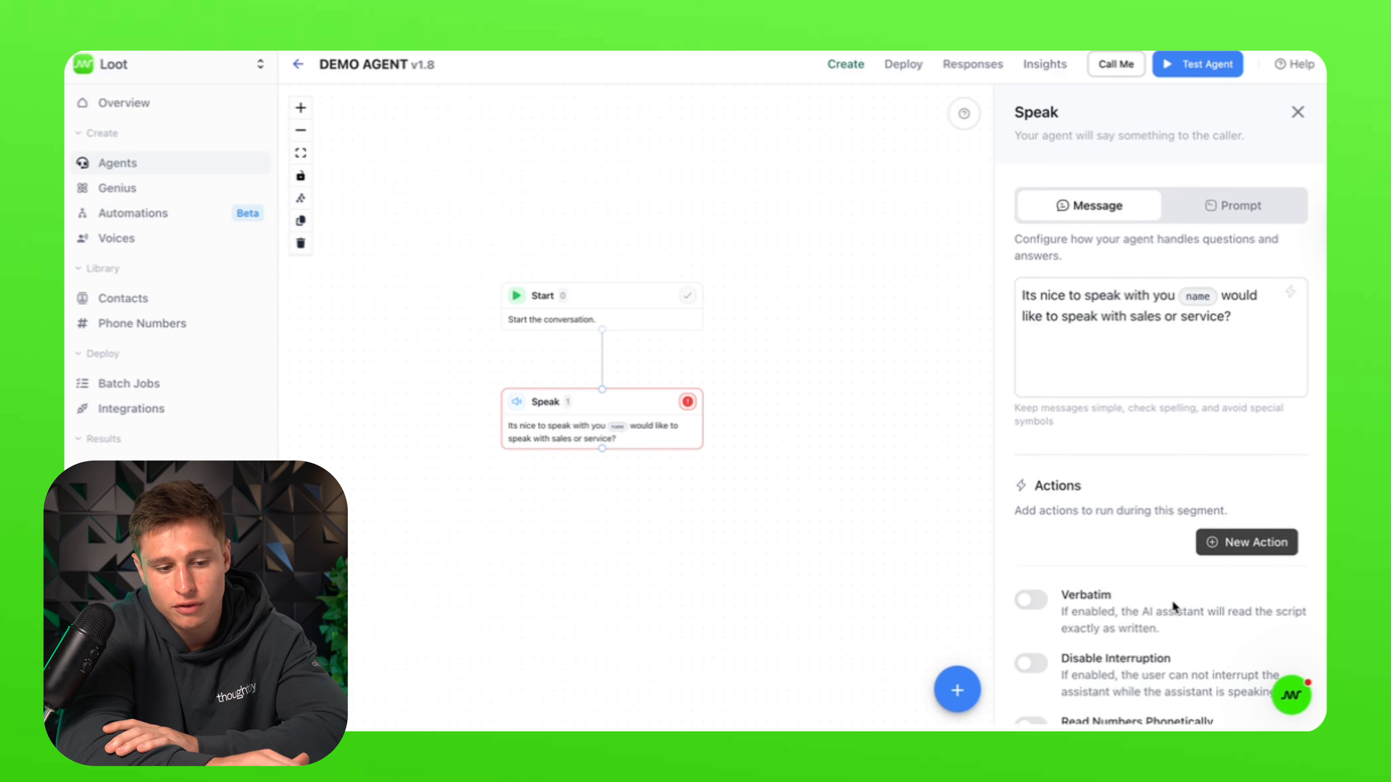
{"action": "scroll", "coordinate": [1172, 606], "scroll_direction": "down", "scroll_amount": 1}
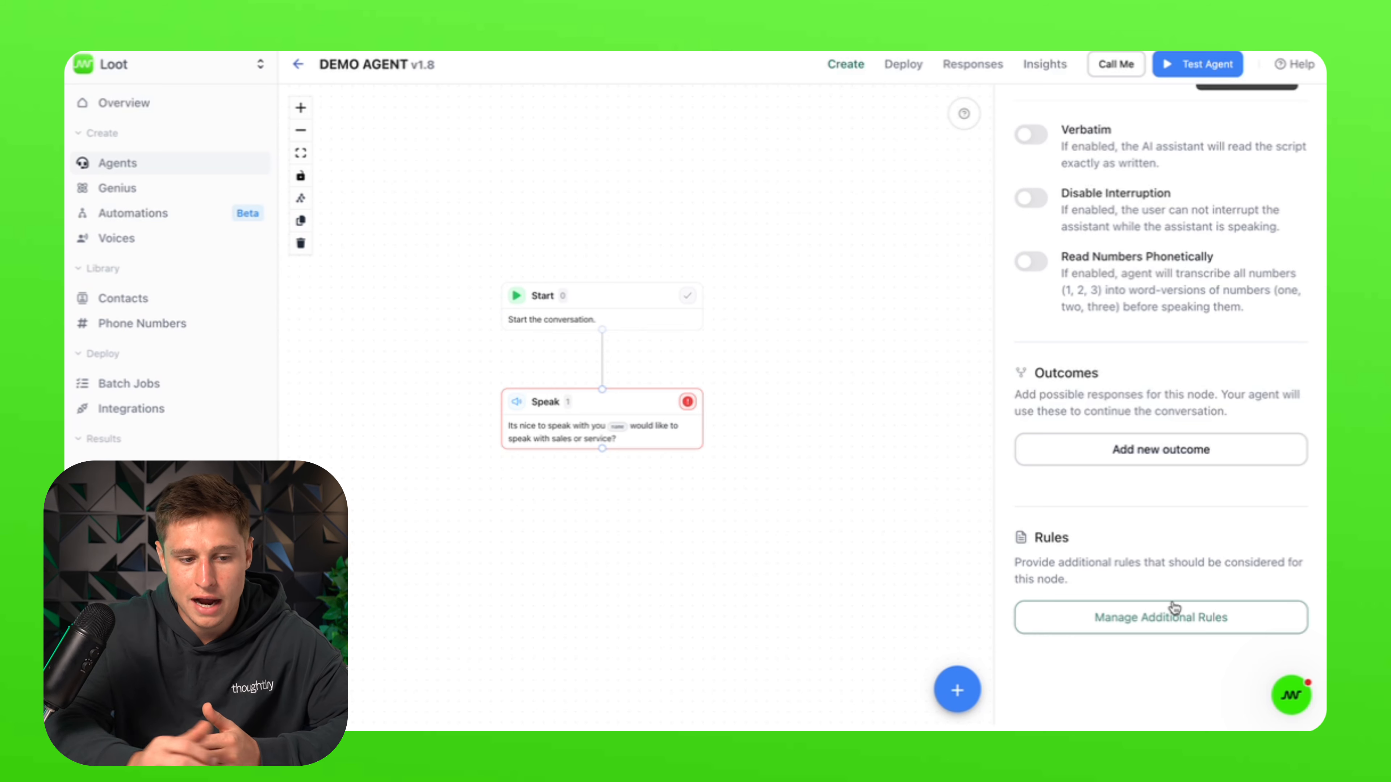
Step: Add Speak outcome A 'The caller wants to speak with sales'
{"action": "left_click", "coordinate": [1177, 455]}
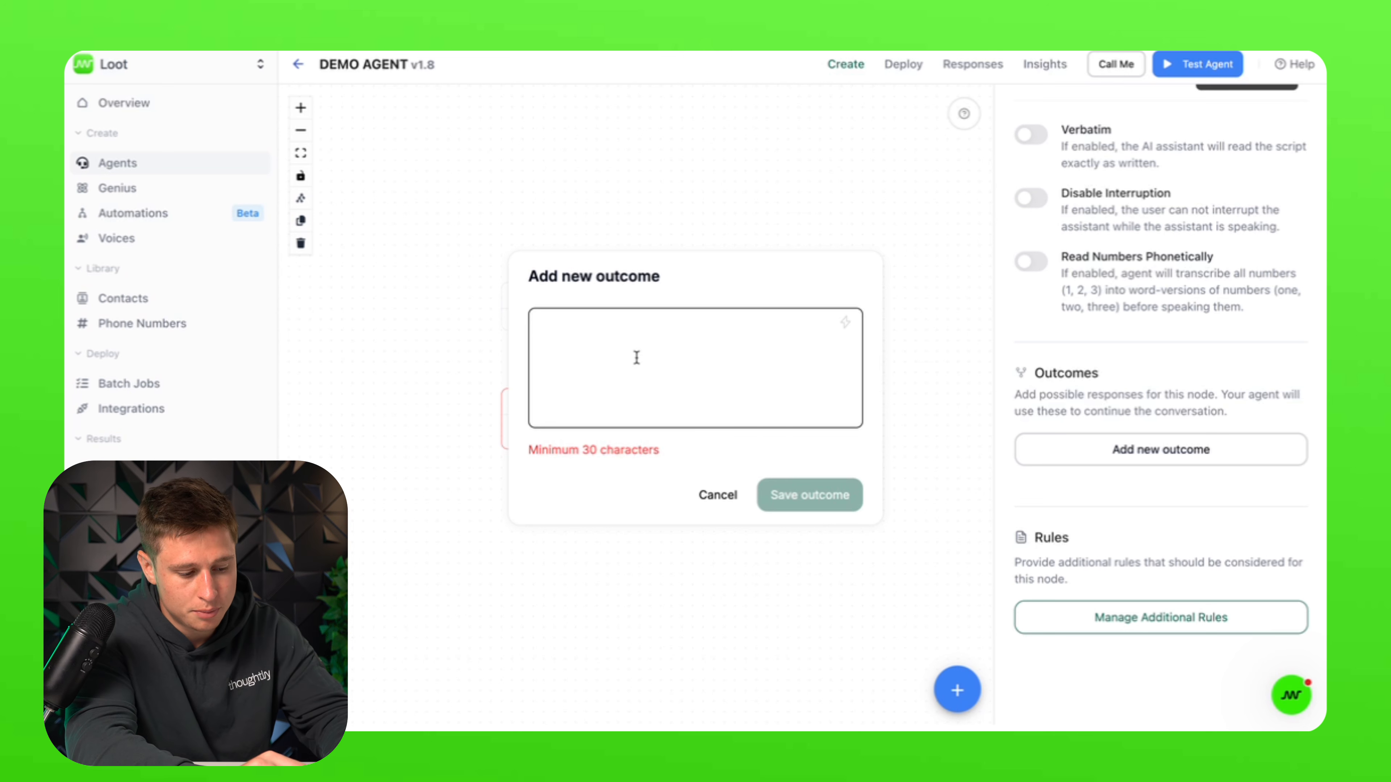
{"action": "type", "text": "The cal"}
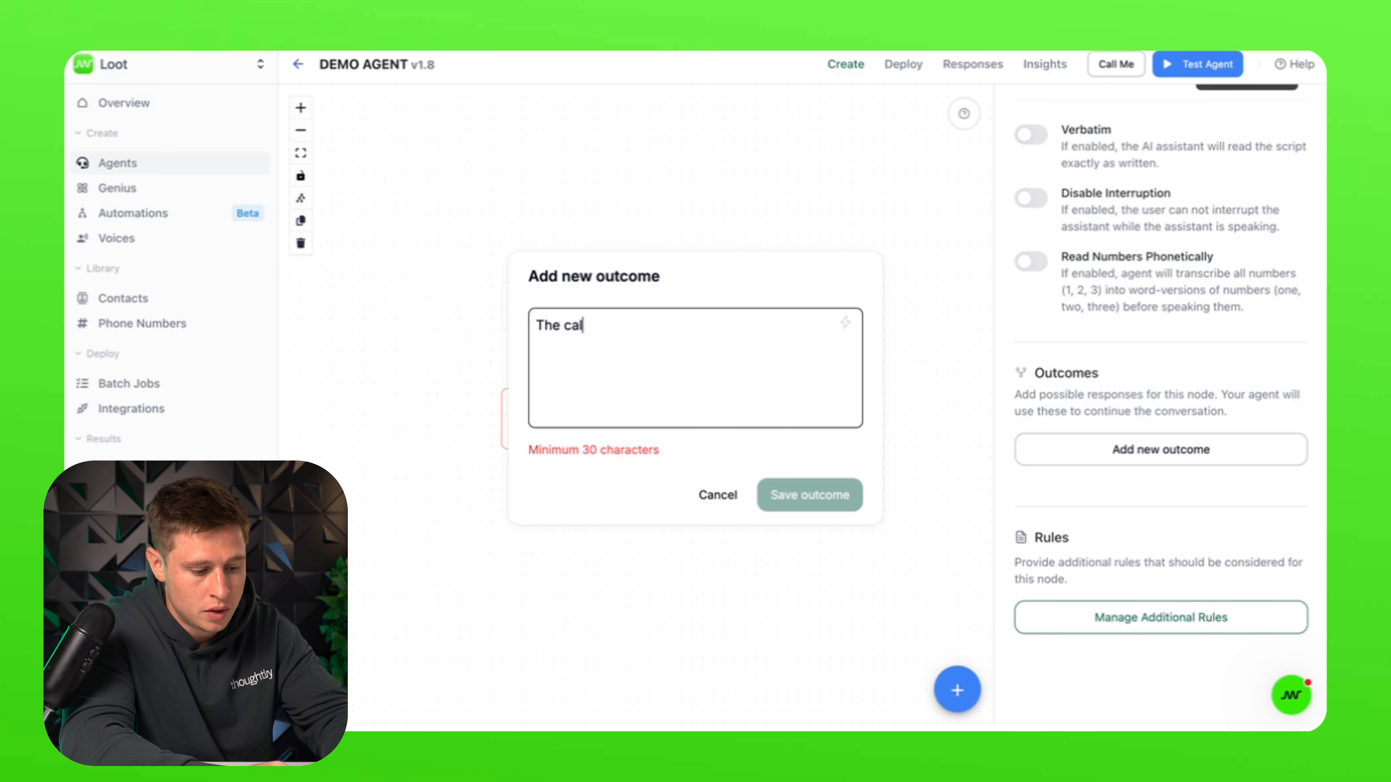
{"action": "type", "text": "ler wants to spe"}
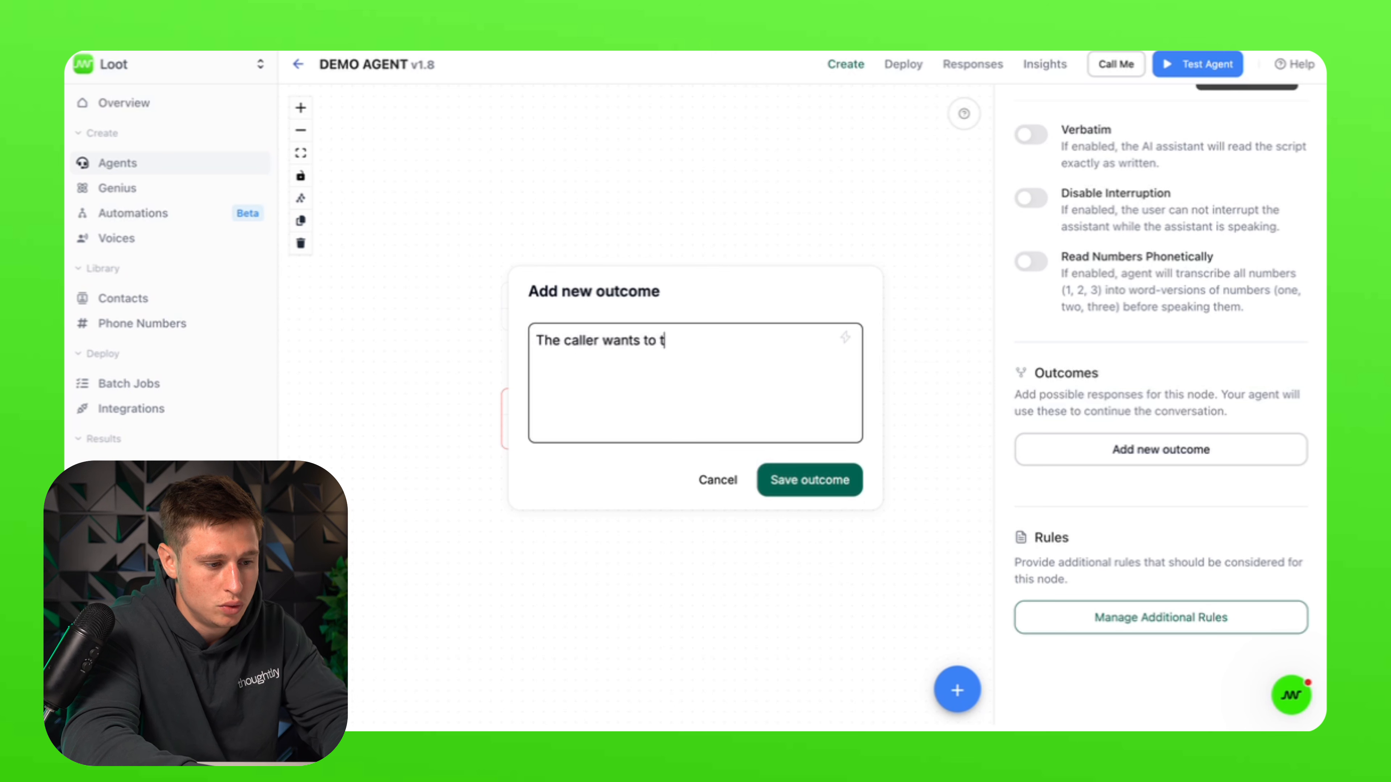
{"action": "type", "text": "ake"}
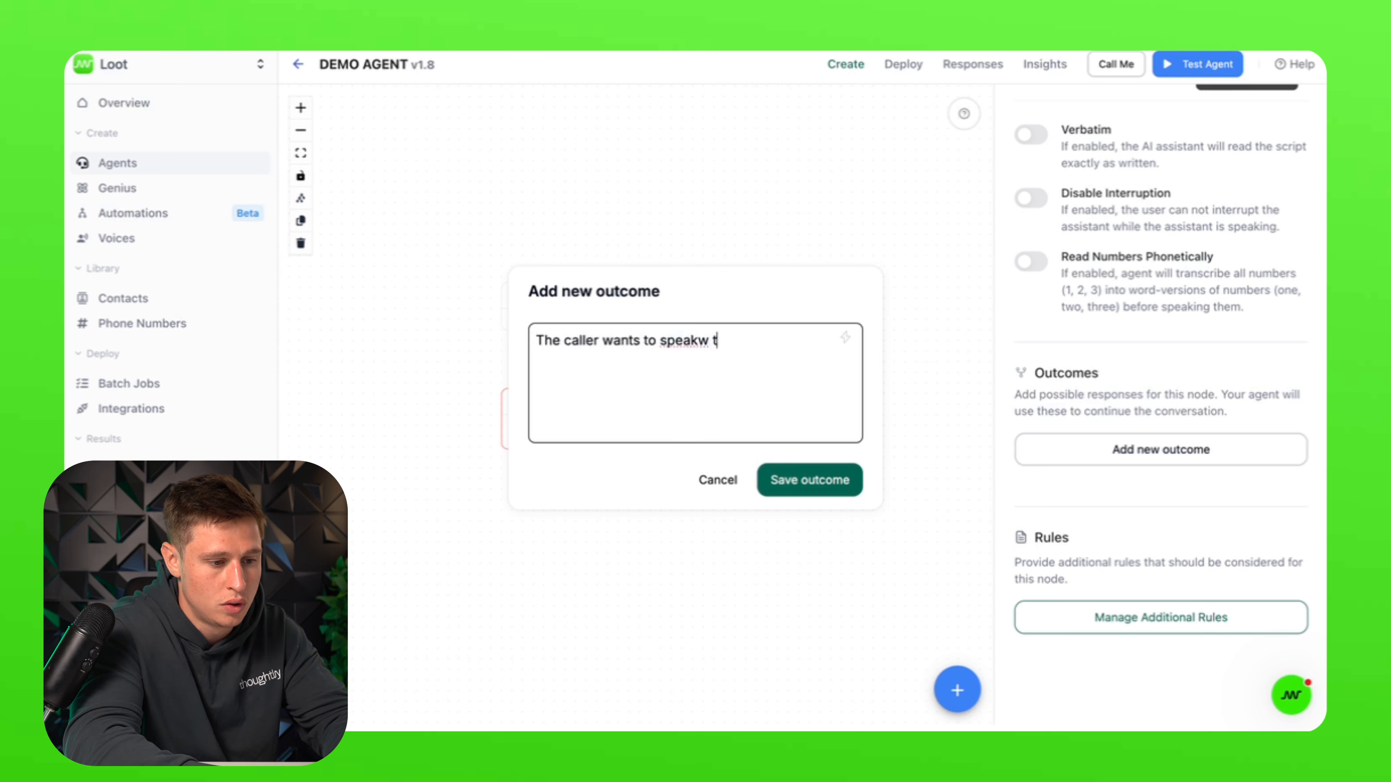
{"action": "key", "text": "BackSpace"}
{"action": "key", "text": "BackSpace"}
{"action": "type", "text": "with sales"}
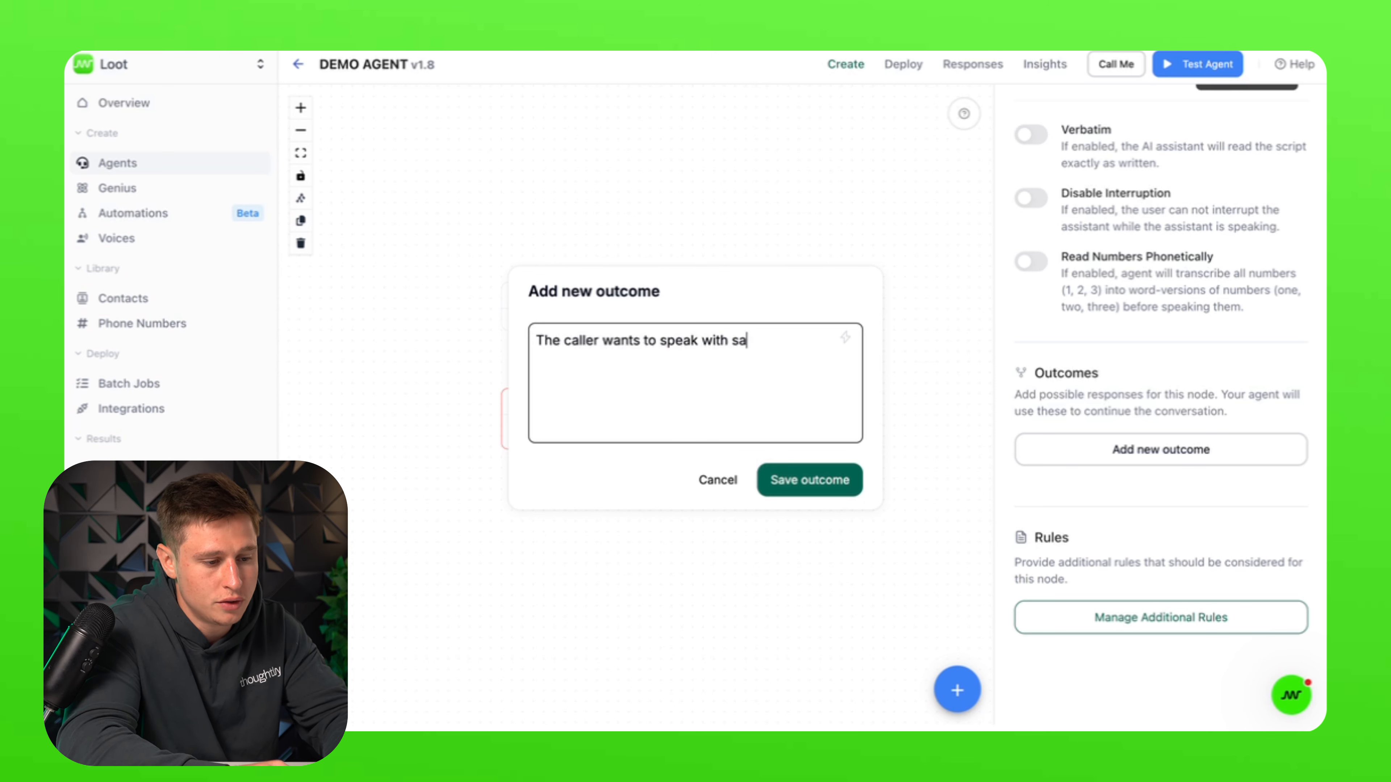
{"action": "left_click", "coordinate": [781, 474]}
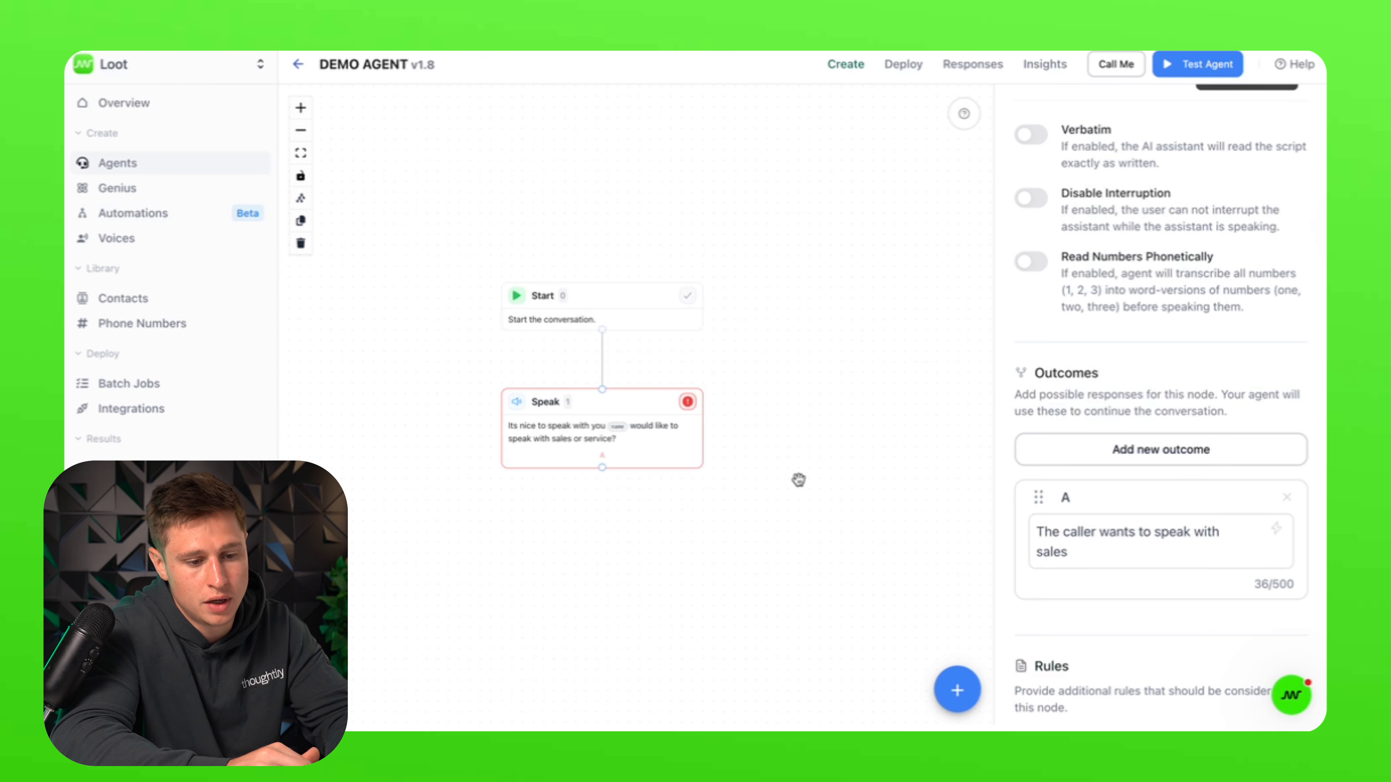
Step: Add Speak outcome B 'The caller wants to speak with service'
{"action": "left_click", "coordinate": [1115, 459]}
{"action": "type", "text": "The calle"}
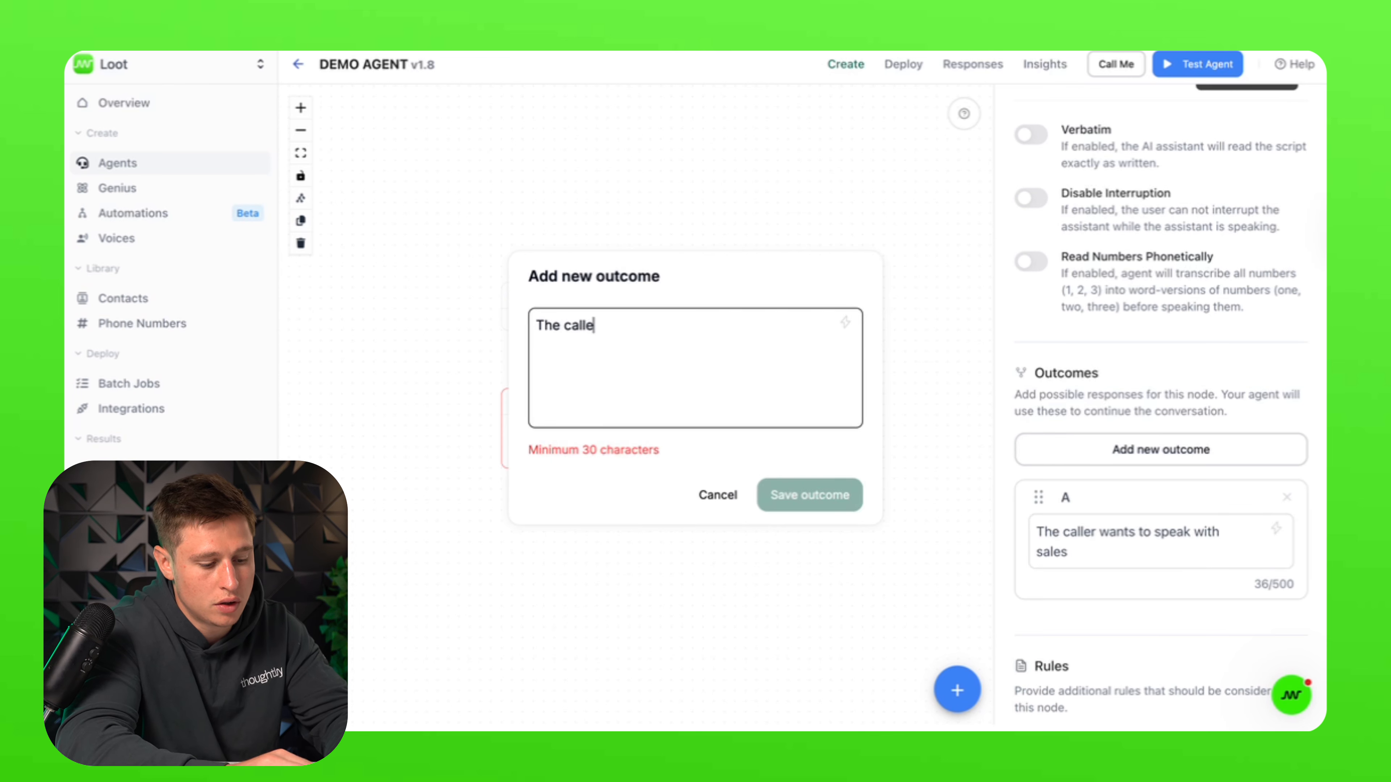
{"action": "type", "text": "r wants to spe"}
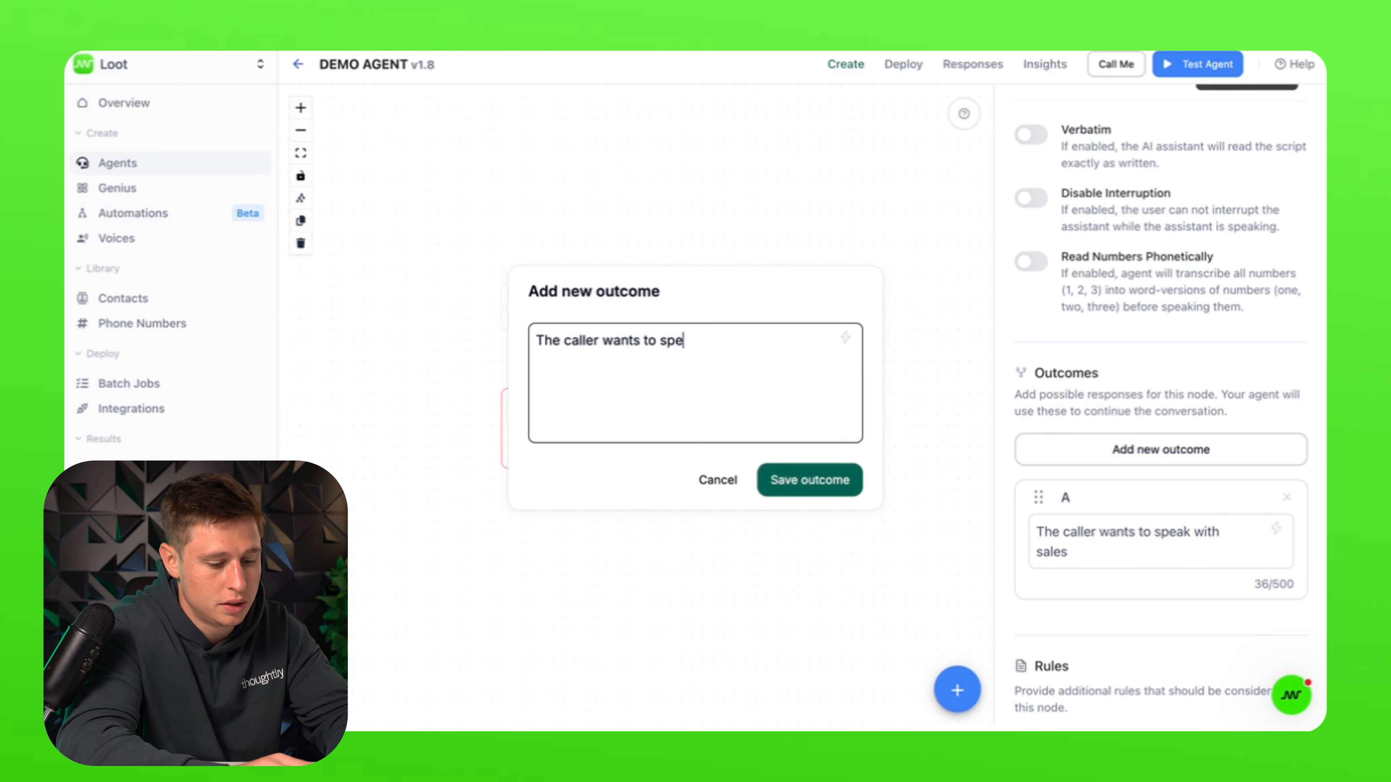
{"action": "type", "text": "ak with service"}
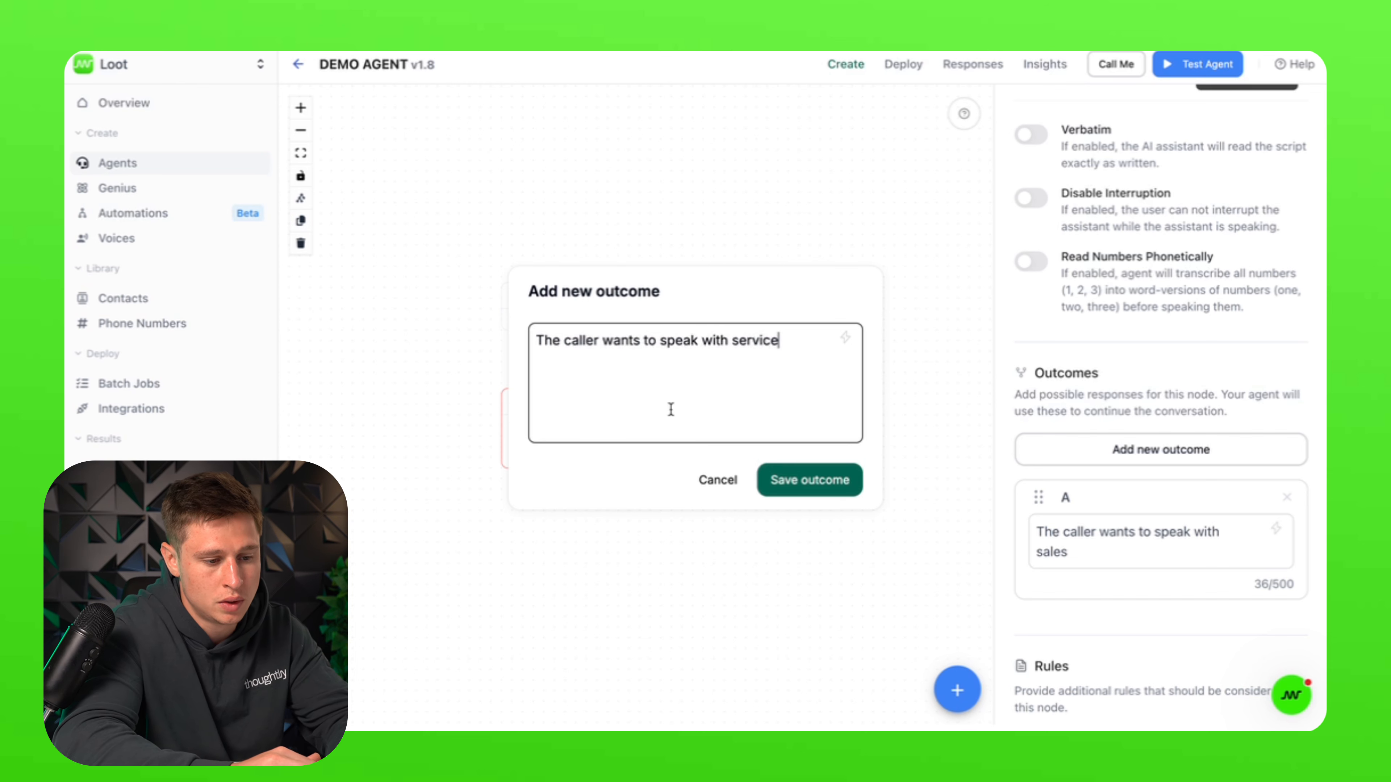
{"action": "left_click", "coordinate": [812, 487]}
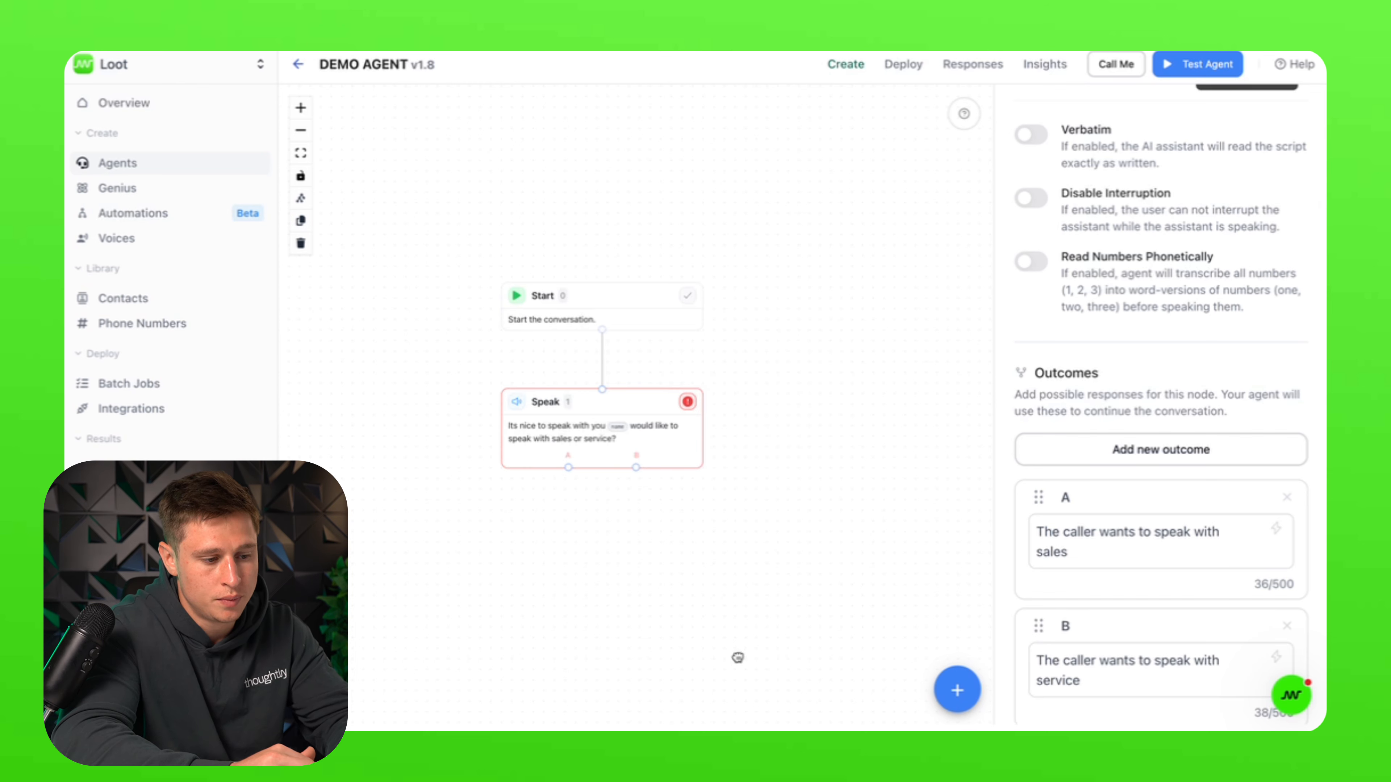
{"action": "left_click", "coordinate": [733, 658]}
Step: Add a second Speak node at the lower left and connect the sales outcome to it
{"action": "left_click", "coordinate": [957, 690]}
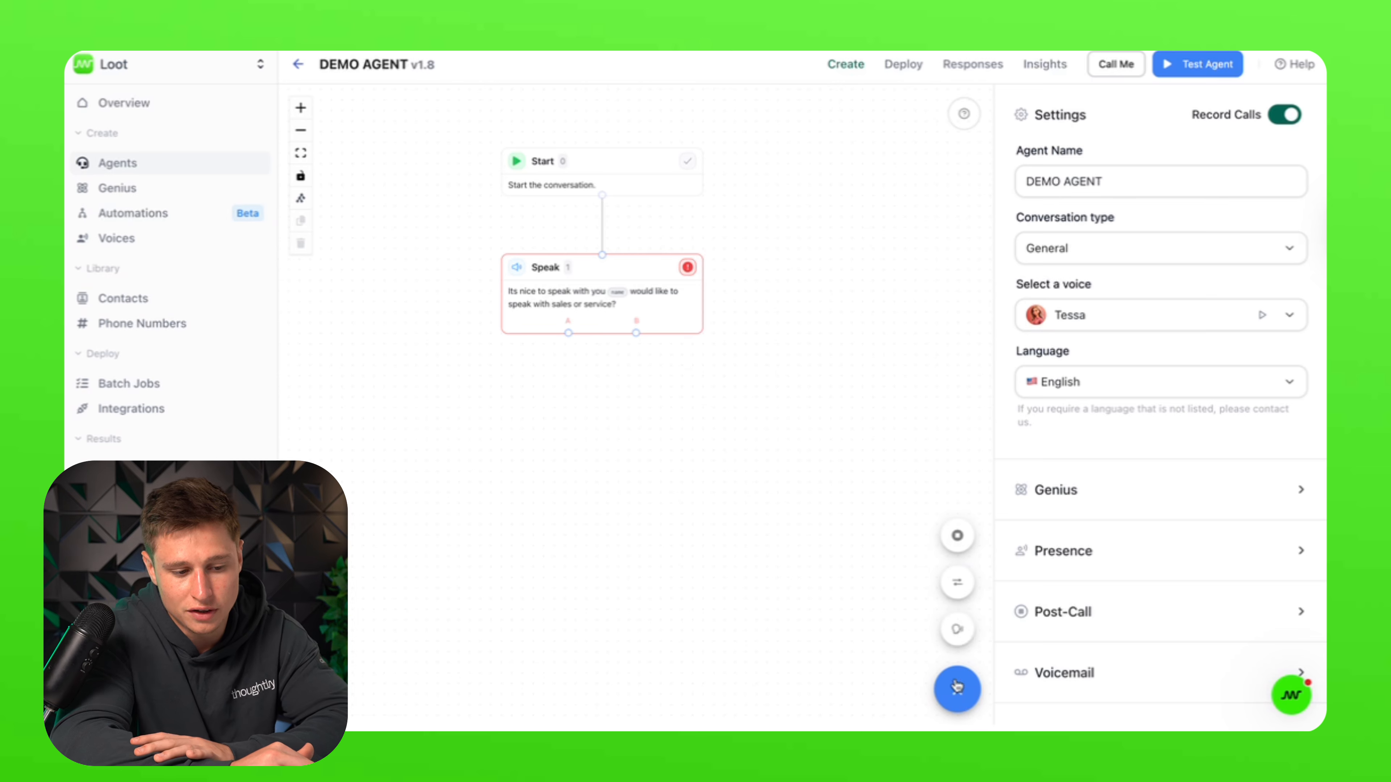
{"action": "left_click", "coordinate": [958, 630]}
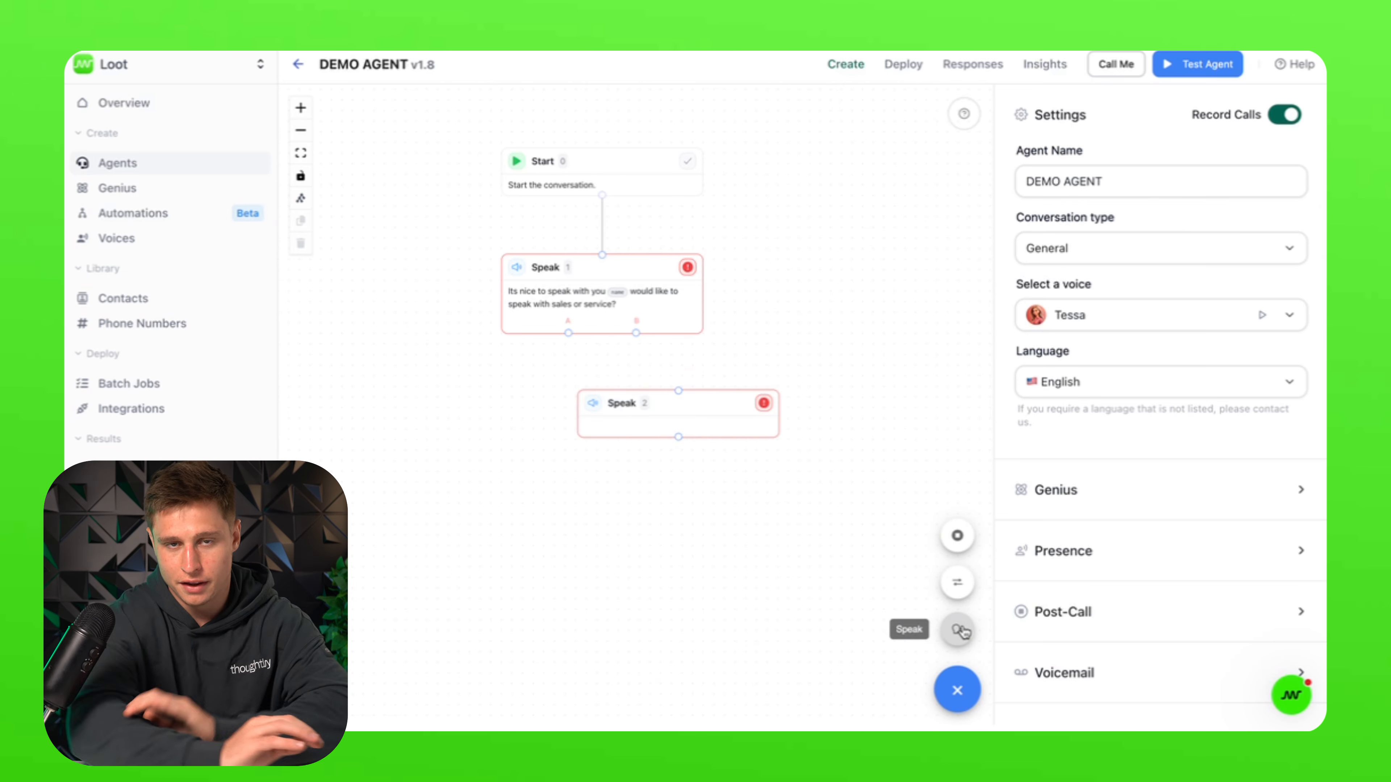
{"action": "left_click_drag", "start_coordinate": [635, 415], "coordinate": [429, 412]}
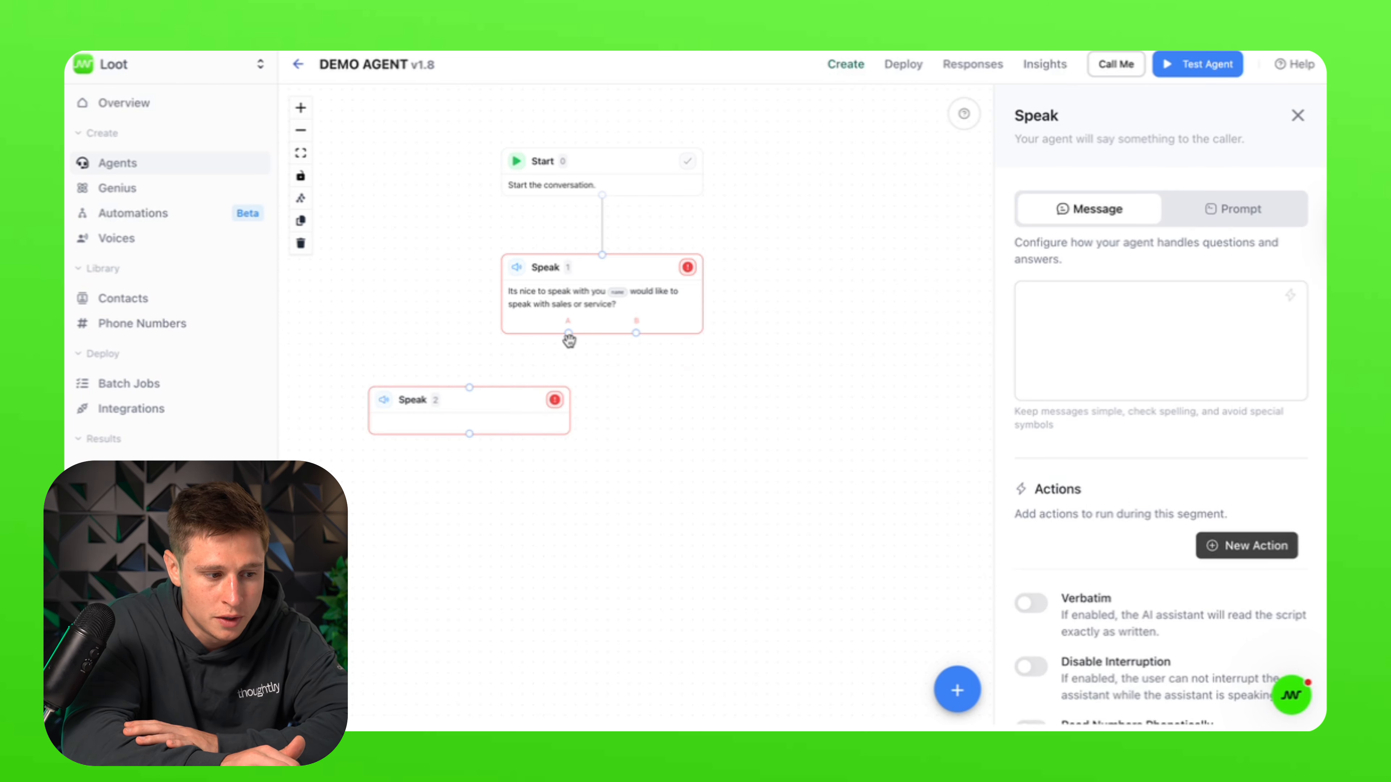
{"action": "left_click_drag", "start_coordinate": [568, 333], "coordinate": [470, 387]}
Step: Paste Speak 2's message about texting a link to book a sales appointment
{"action": "left_click", "coordinate": [459, 425]}
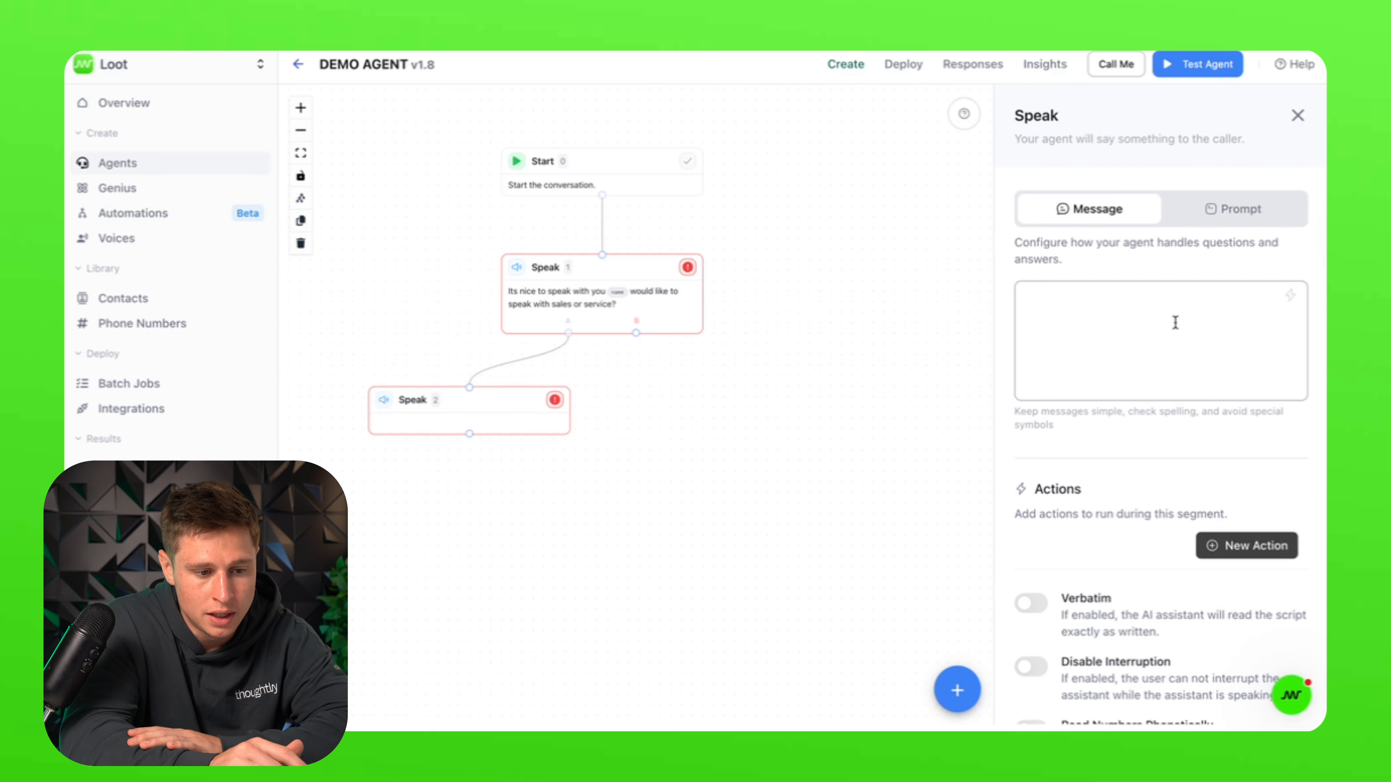
{"action": "left_click", "coordinate": [1188, 312]}
{"action": "type", "text": "Great, I am texting you a link now to book an appointment with a sales associate. One moment"}
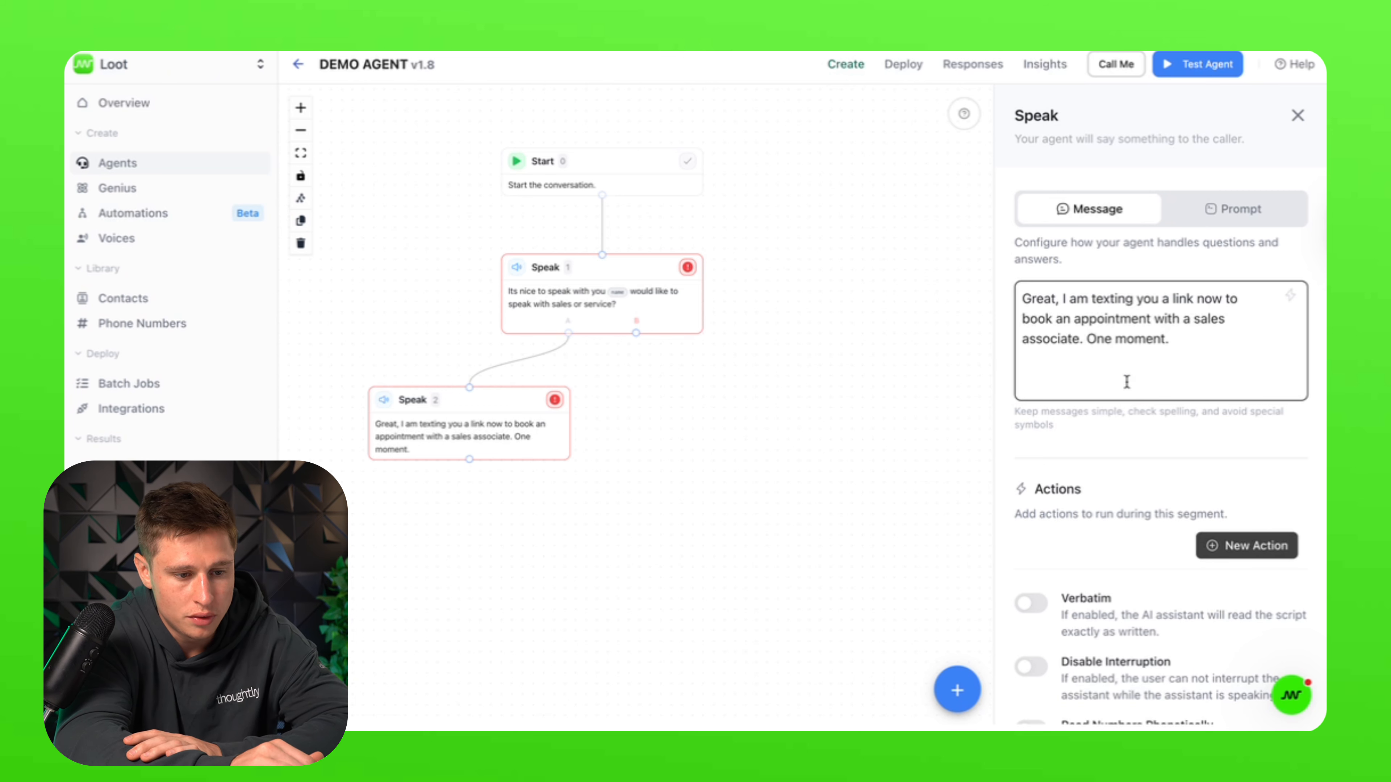
{"action": "scroll", "coordinate": [1141, 630], "scroll_direction": "down", "scroll_amount": 2}
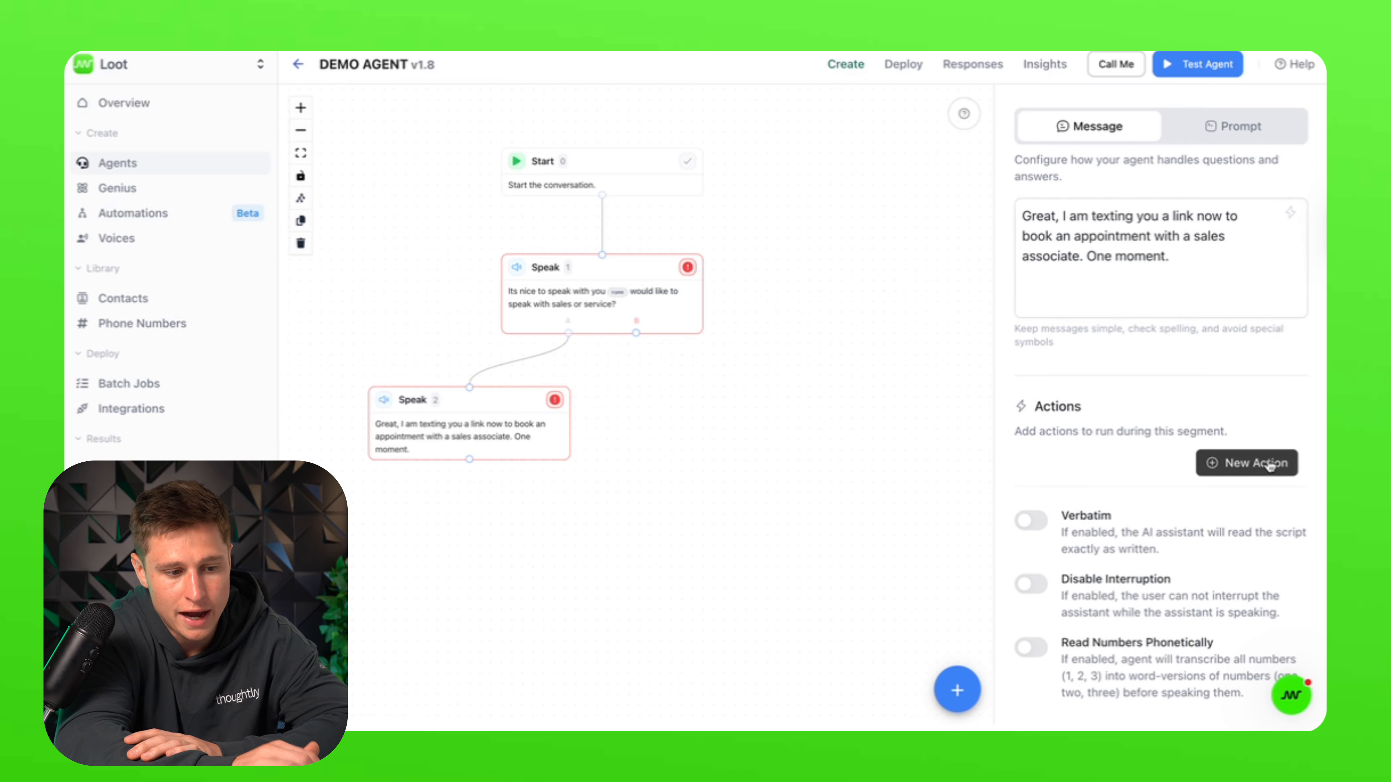
Step: Search the action list for 'SMS' and add a Send SMS action to Speak 2
{"action": "left_click", "coordinate": [1259, 463]}
{"action": "scroll", "coordinate": [701, 482], "scroll_direction": "down", "scroll_amount": 5}
{"action": "scroll", "coordinate": [704, 482], "scroll_direction": "down", "scroll_amount": 15}
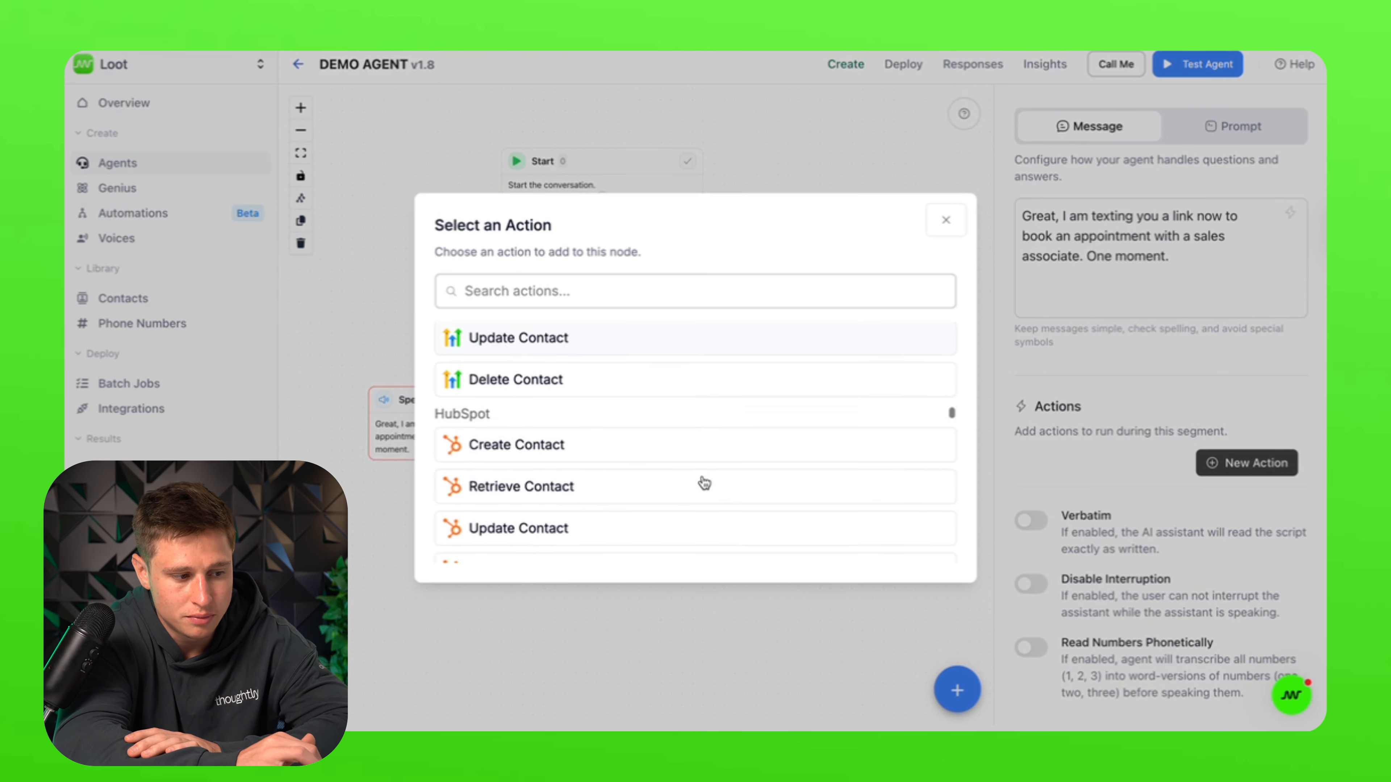
{"action": "scroll", "coordinate": [704, 482], "scroll_direction": "down", "scroll_amount": 1}
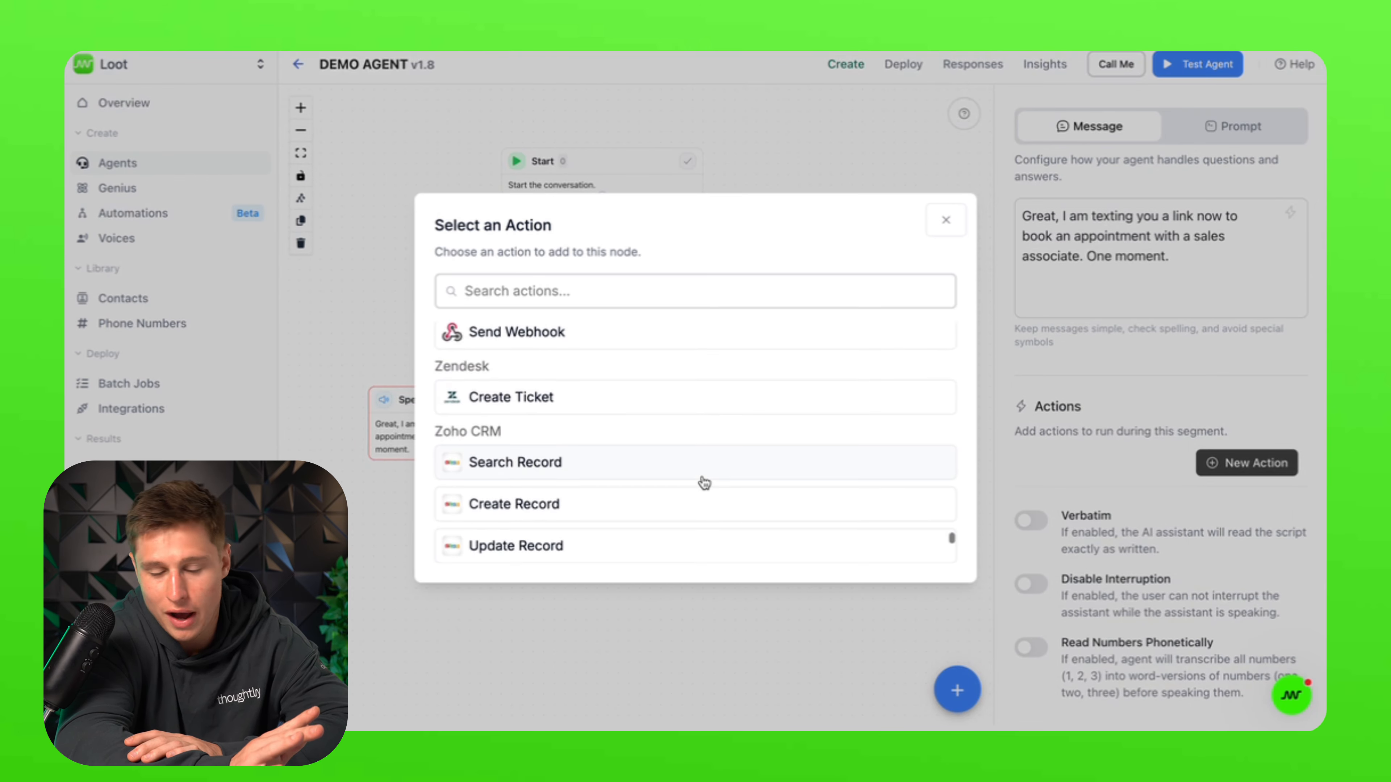
{"action": "scroll", "coordinate": [704, 482], "scroll_direction": "up", "scroll_amount": 15}
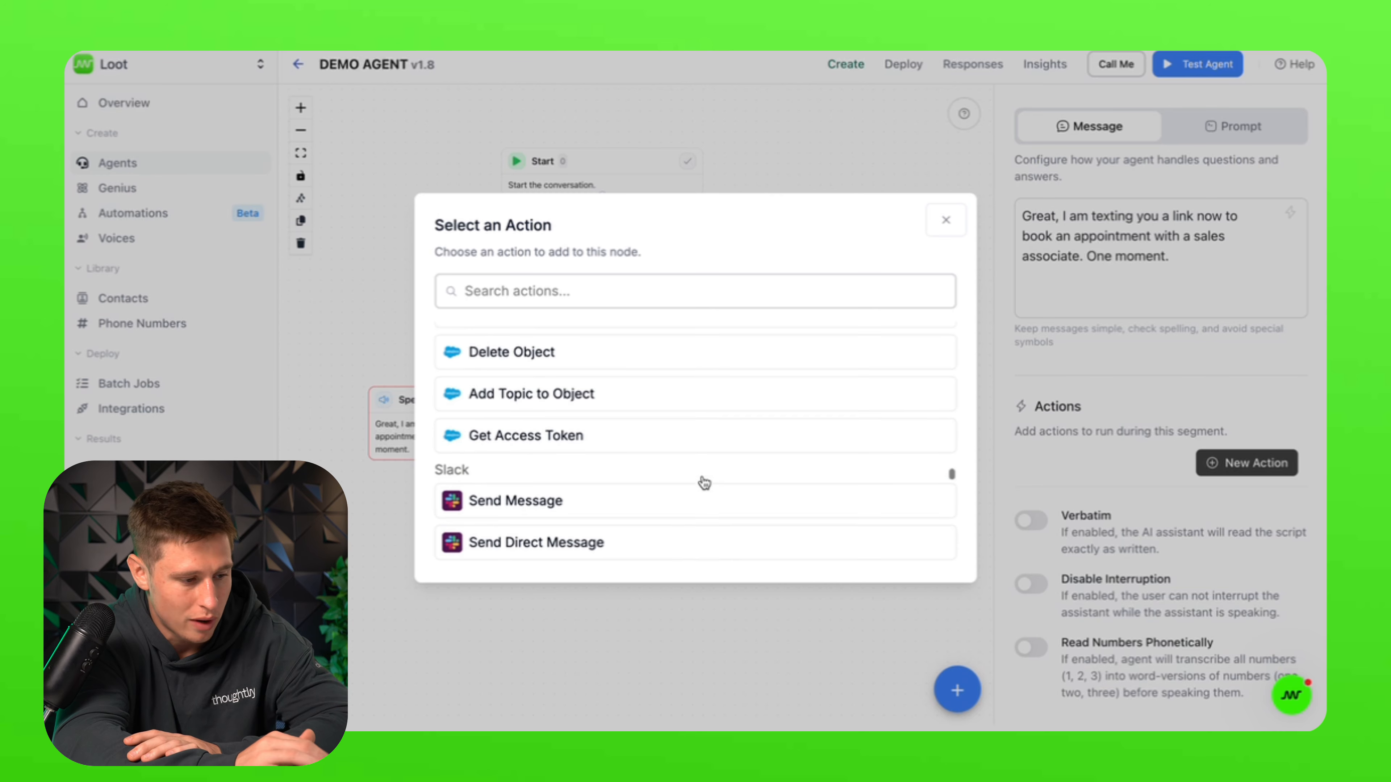
{"action": "scroll", "coordinate": [704, 482], "scroll_direction": "up", "scroll_amount": 8}
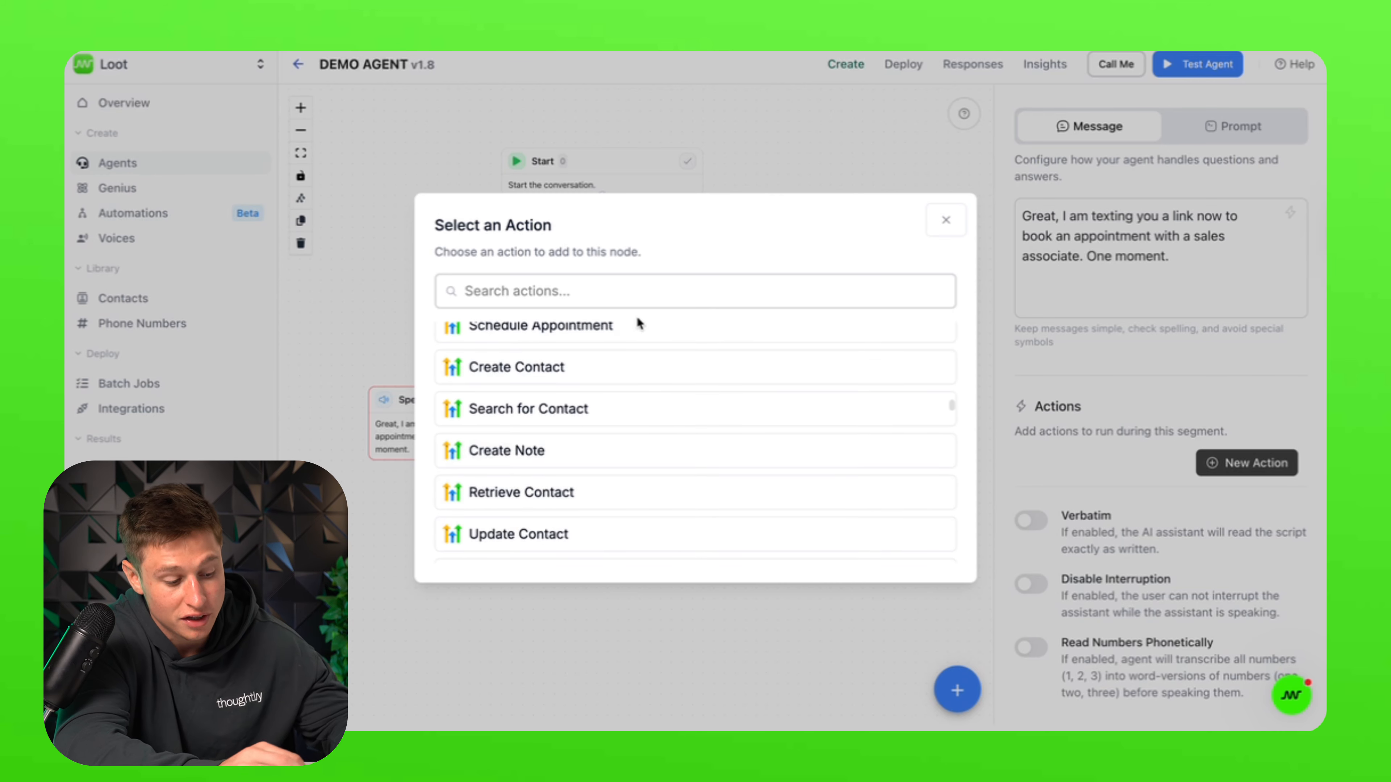
{"action": "type", "text": "SMS"}
{"action": "left_click", "coordinate": [518, 456]}
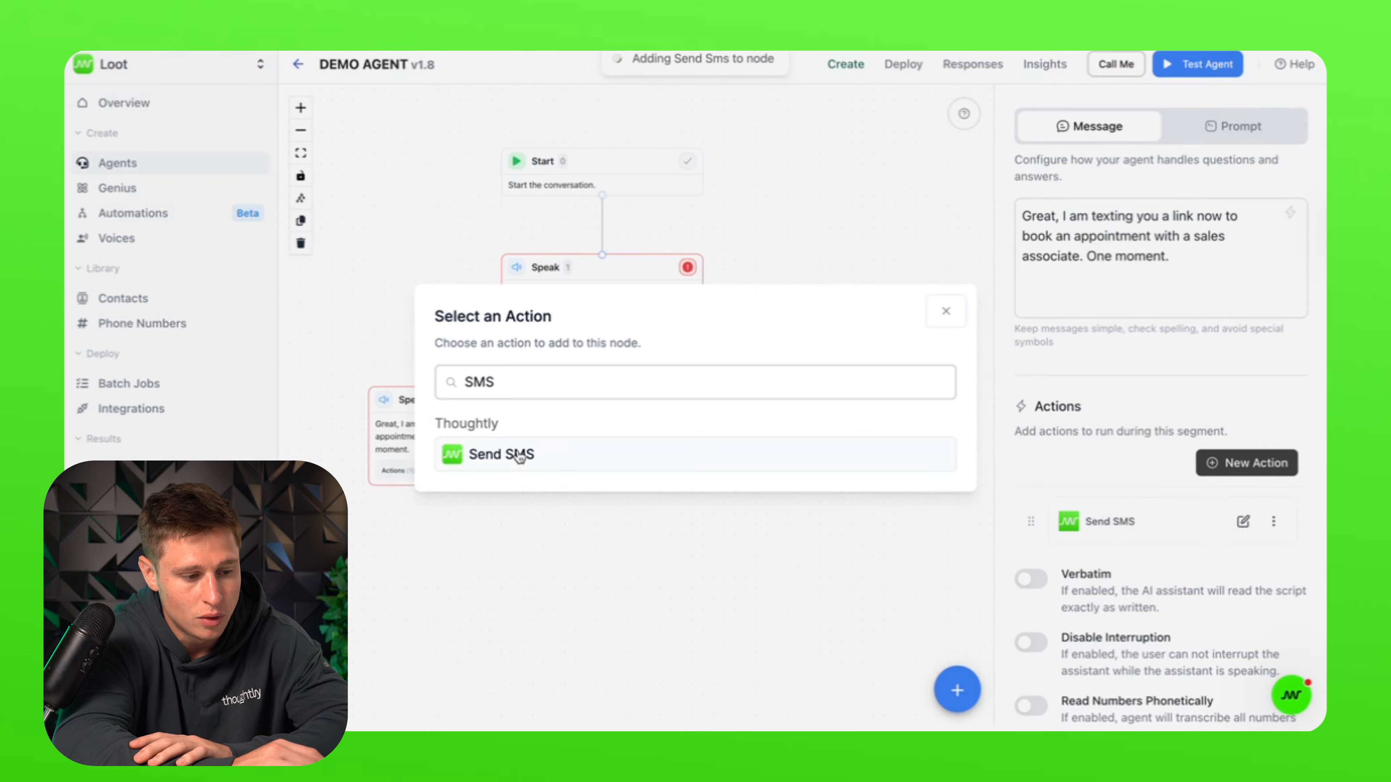
Step: Choose the From number and set To Phone Number to system.contact.phone_number
{"action": "left_click", "coordinate": [1242, 521]}
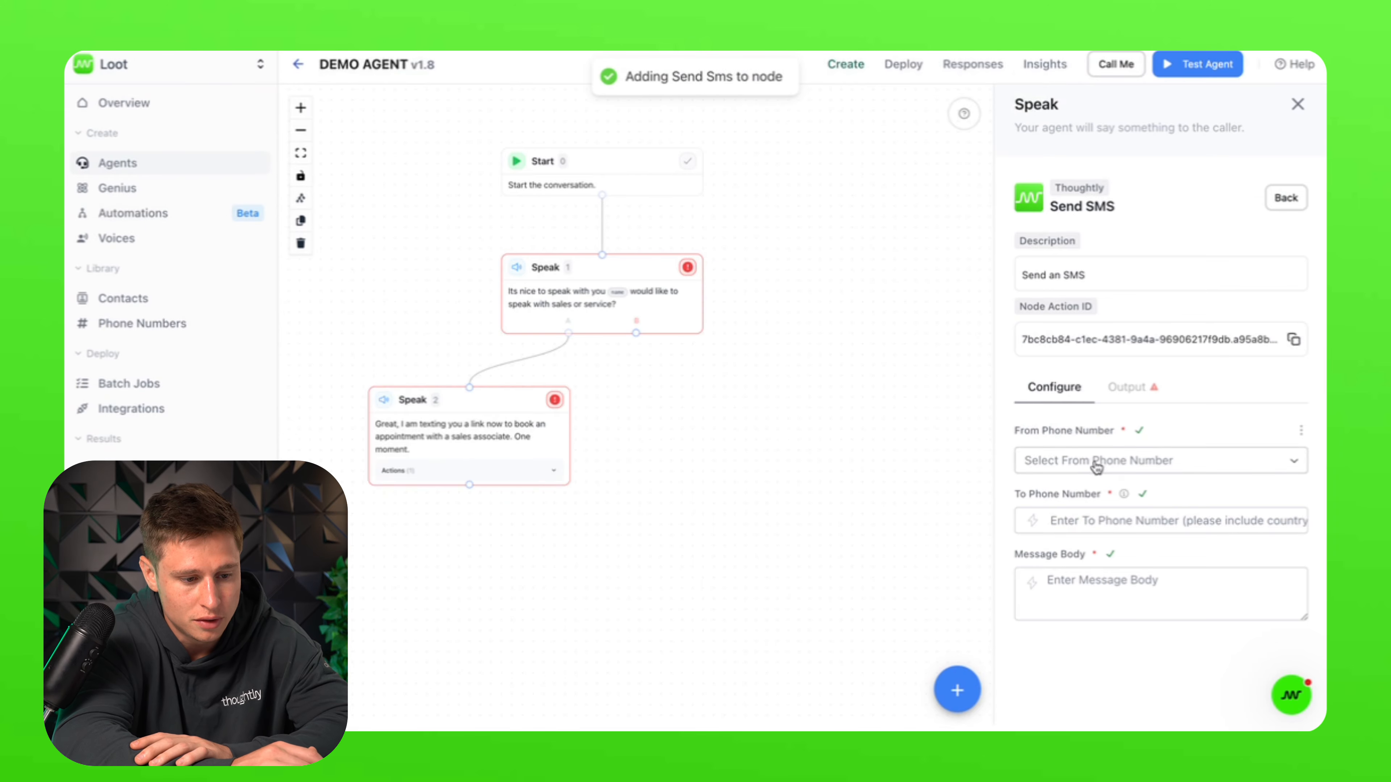
{"action": "left_click", "coordinate": [1186, 461]}
{"action": "left_click", "coordinate": [1083, 524]}
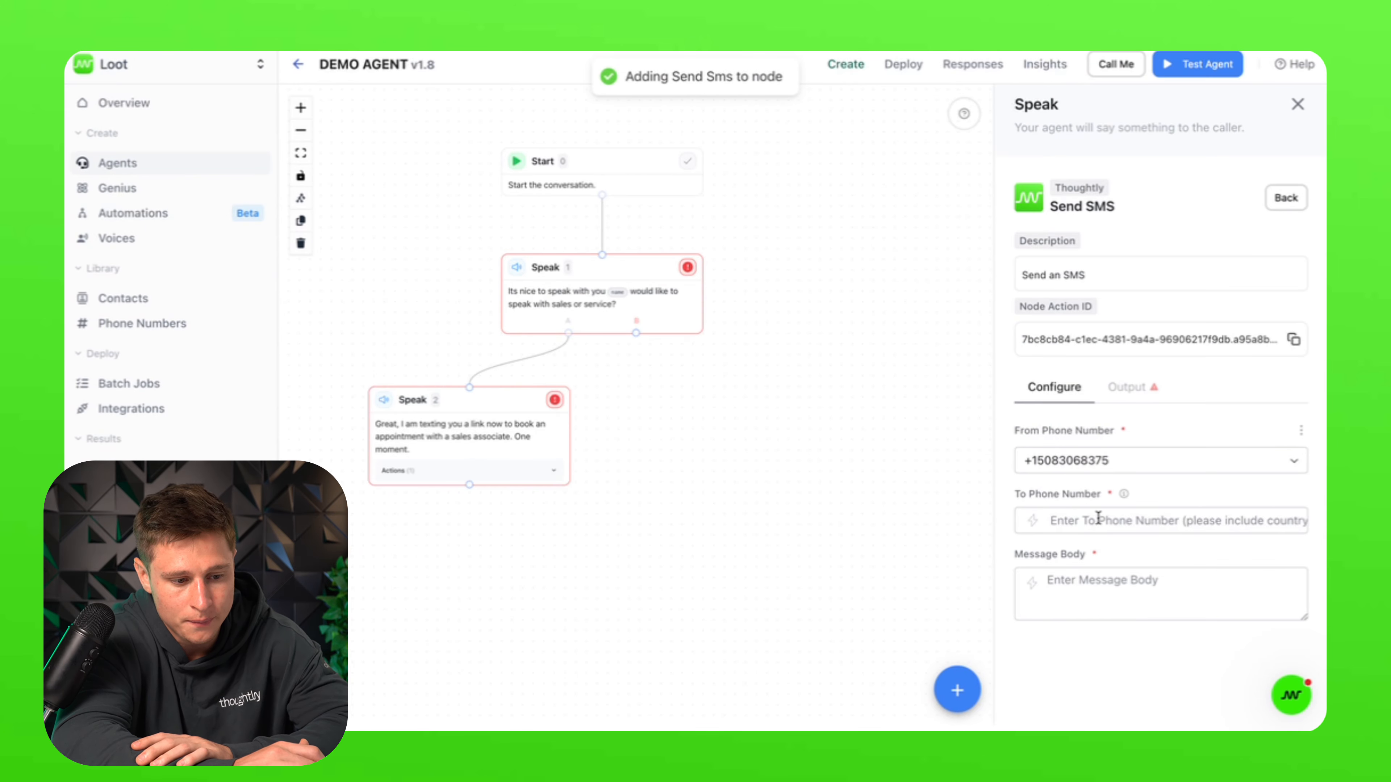
{"action": "left_click", "coordinate": [1044, 522]}
{"action": "left_click", "coordinate": [981, 559]}
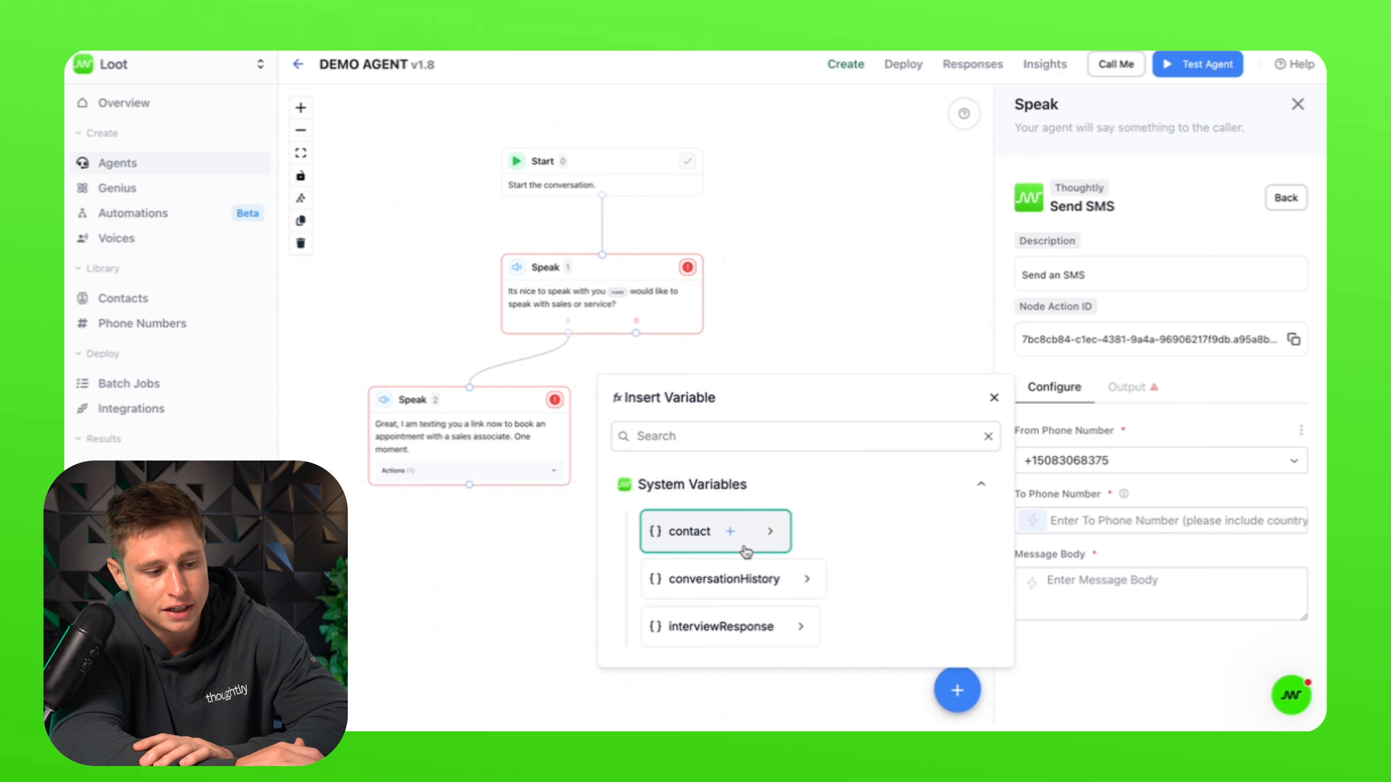
{"action": "left_click", "coordinate": [774, 534]}
{"action": "left_click", "coordinate": [712, 635]}
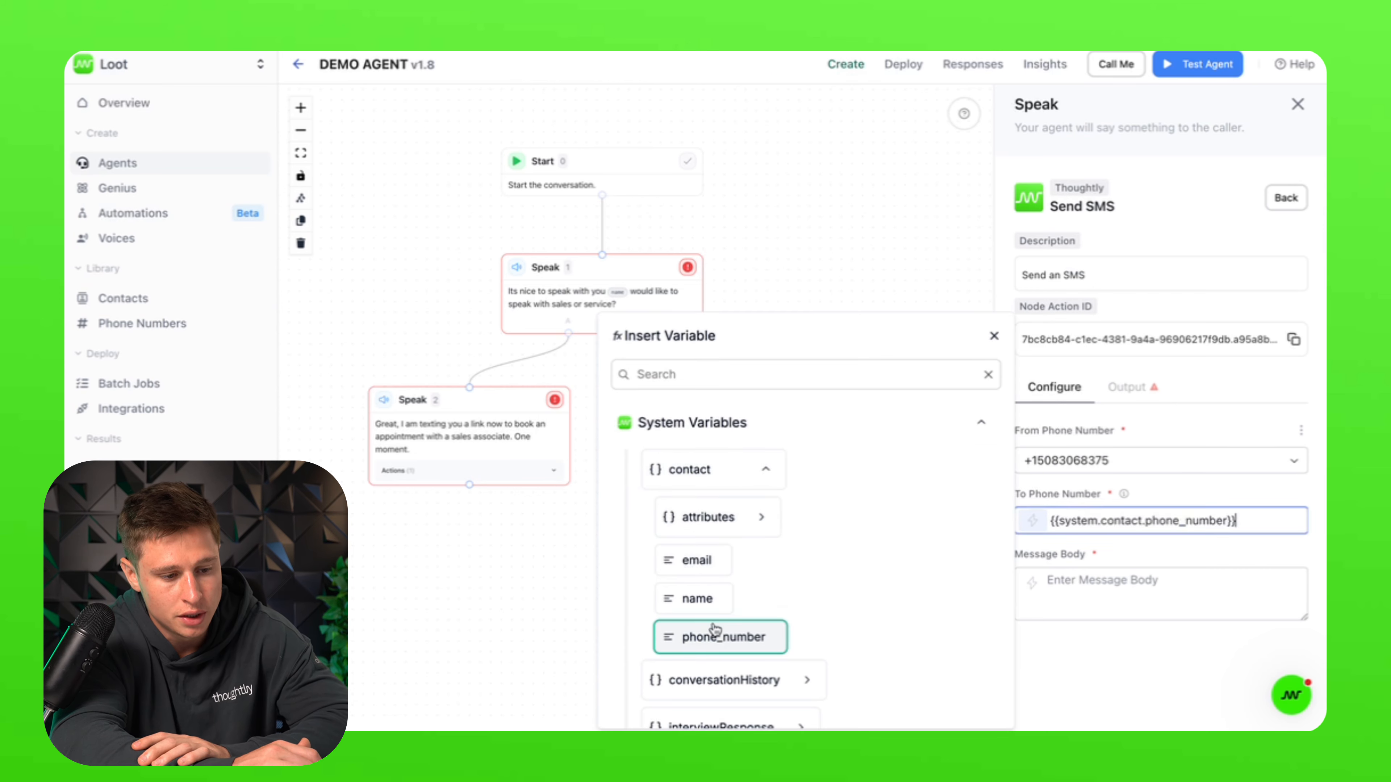
{"action": "left_click", "coordinate": [993, 336]}
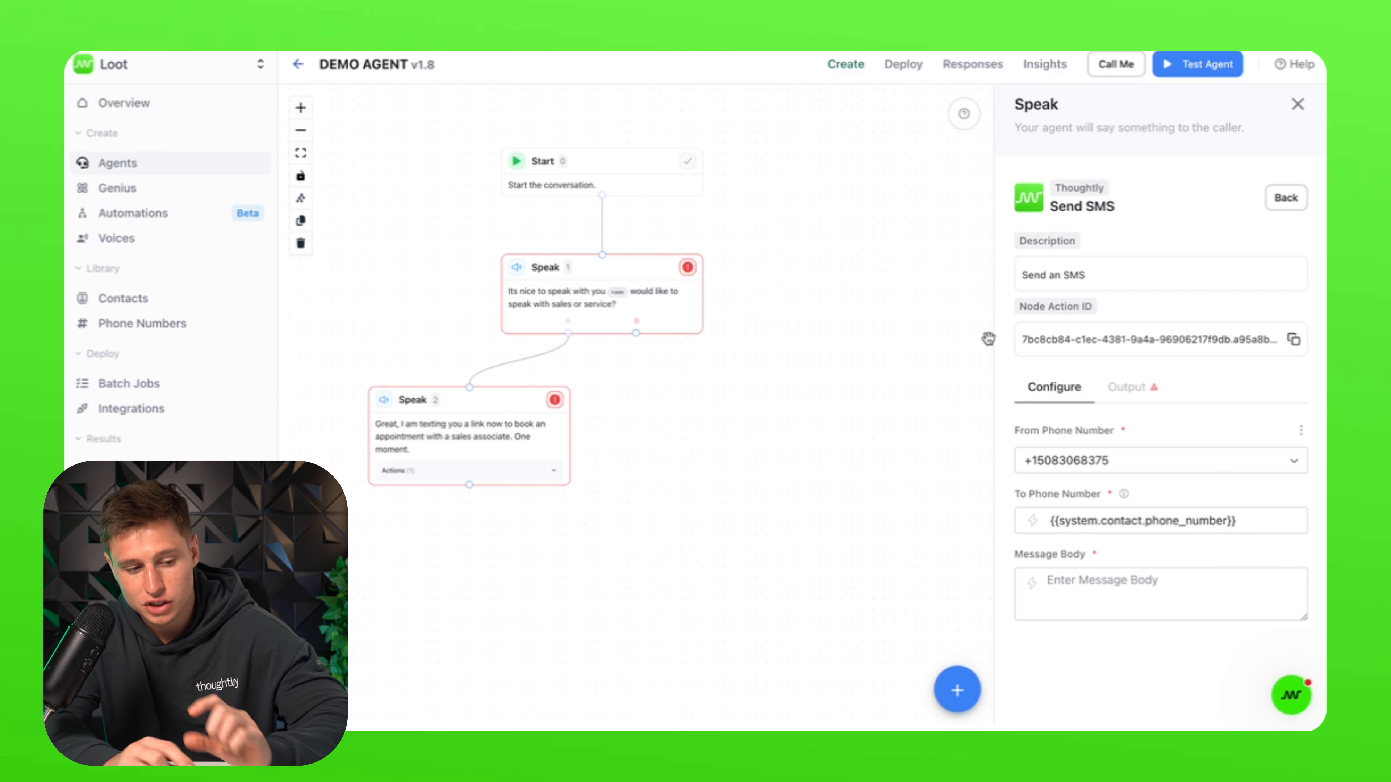
{"action": "left_click", "coordinate": [1287, 203]}
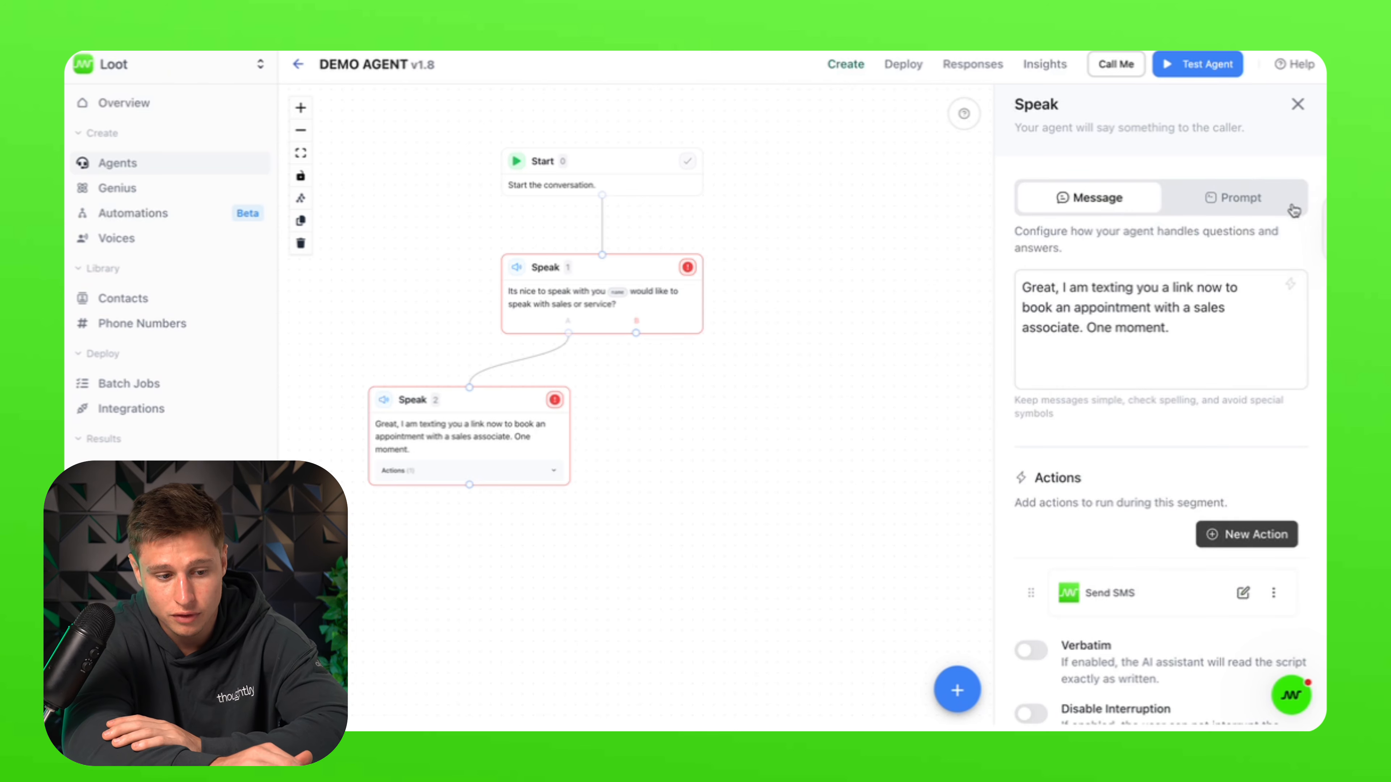
{"action": "left_click", "coordinate": [1227, 544]}
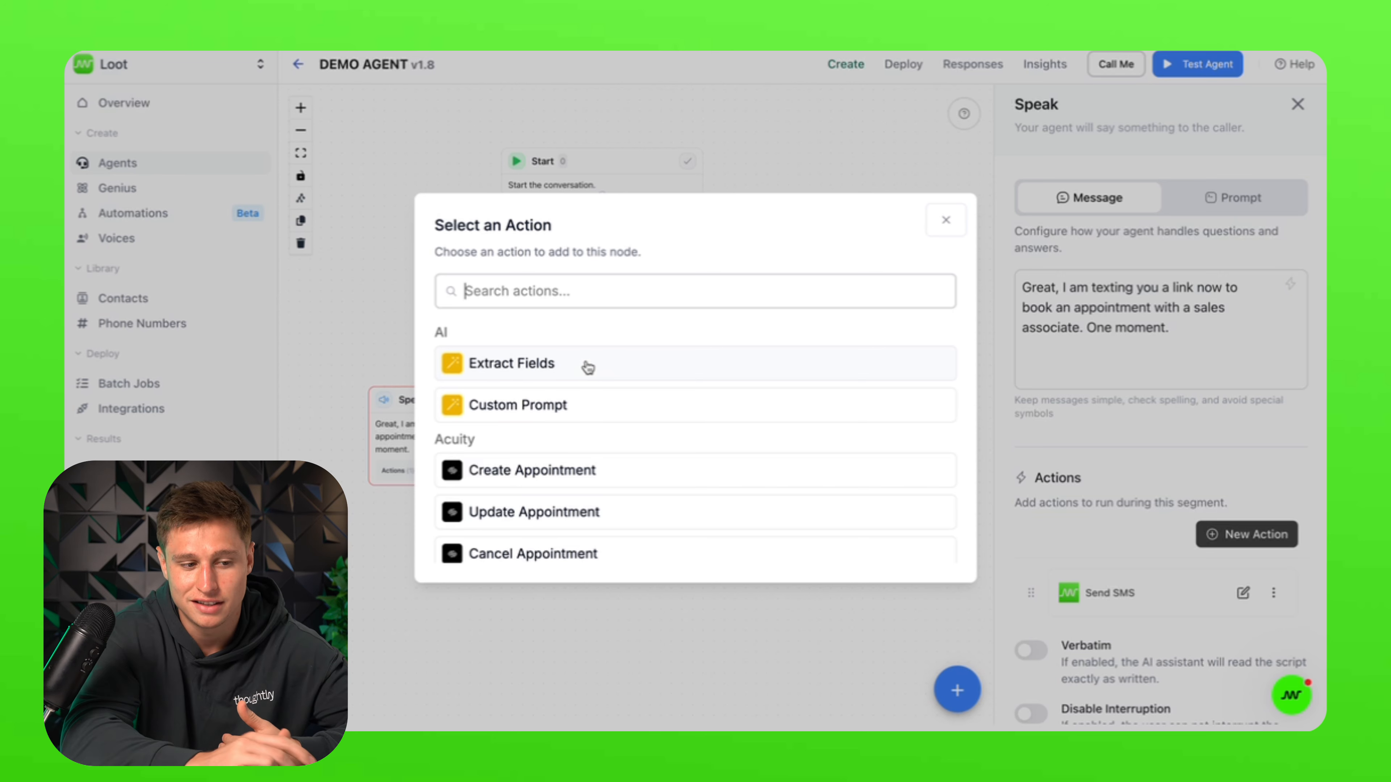
{"action": "left_click", "coordinate": [953, 223]}
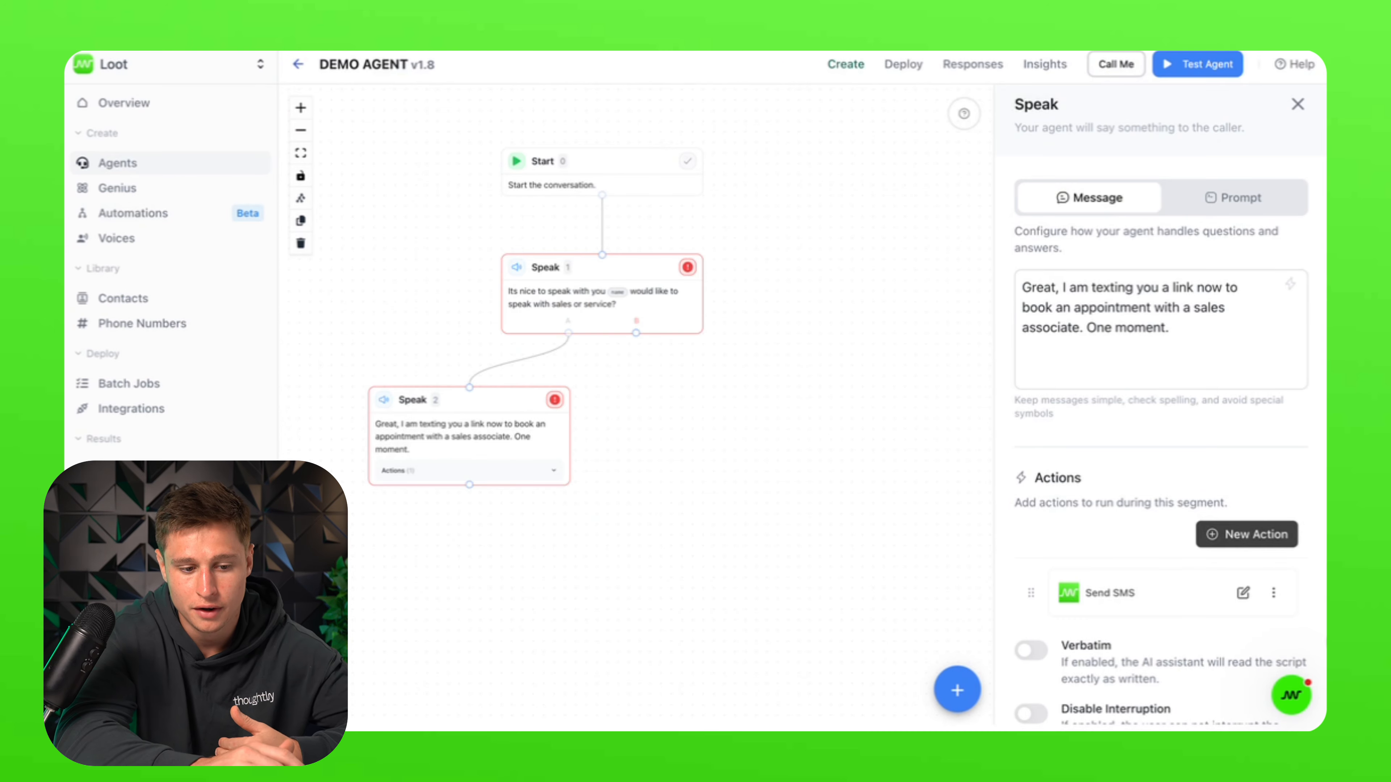
{"action": "left_click", "coordinate": [1240, 594]}
{"action": "left_click", "coordinate": [1194, 584]}
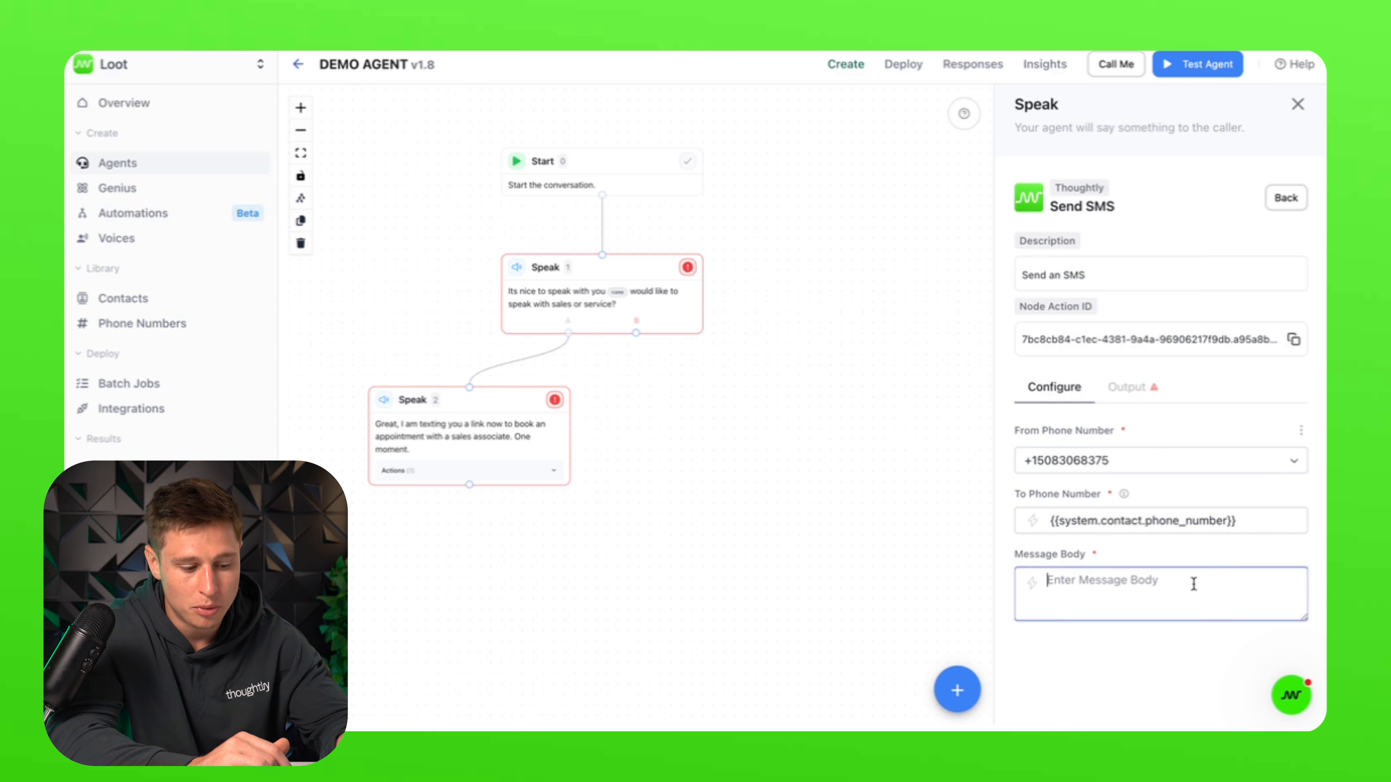
{"action": "type", "text": "H"}
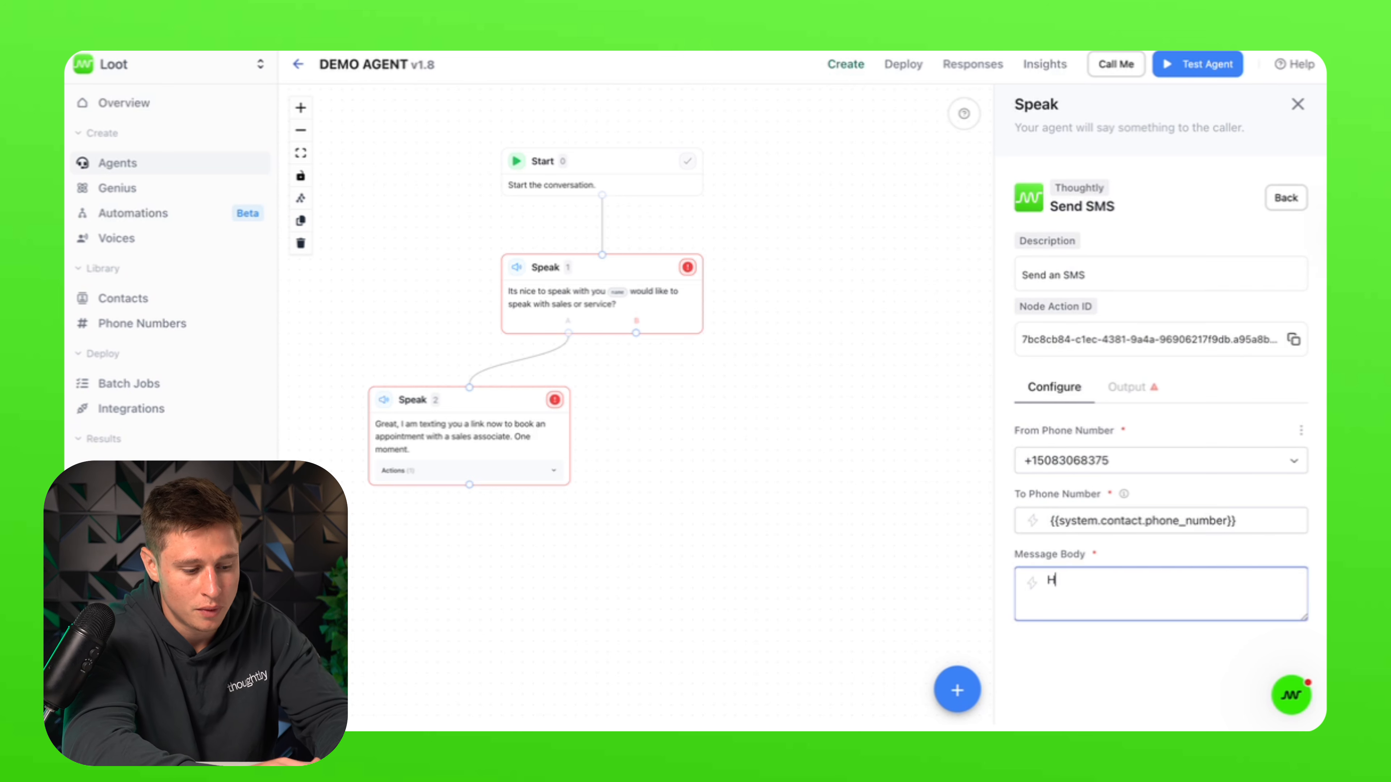
{"action": "type", "text": "eres a lo"}
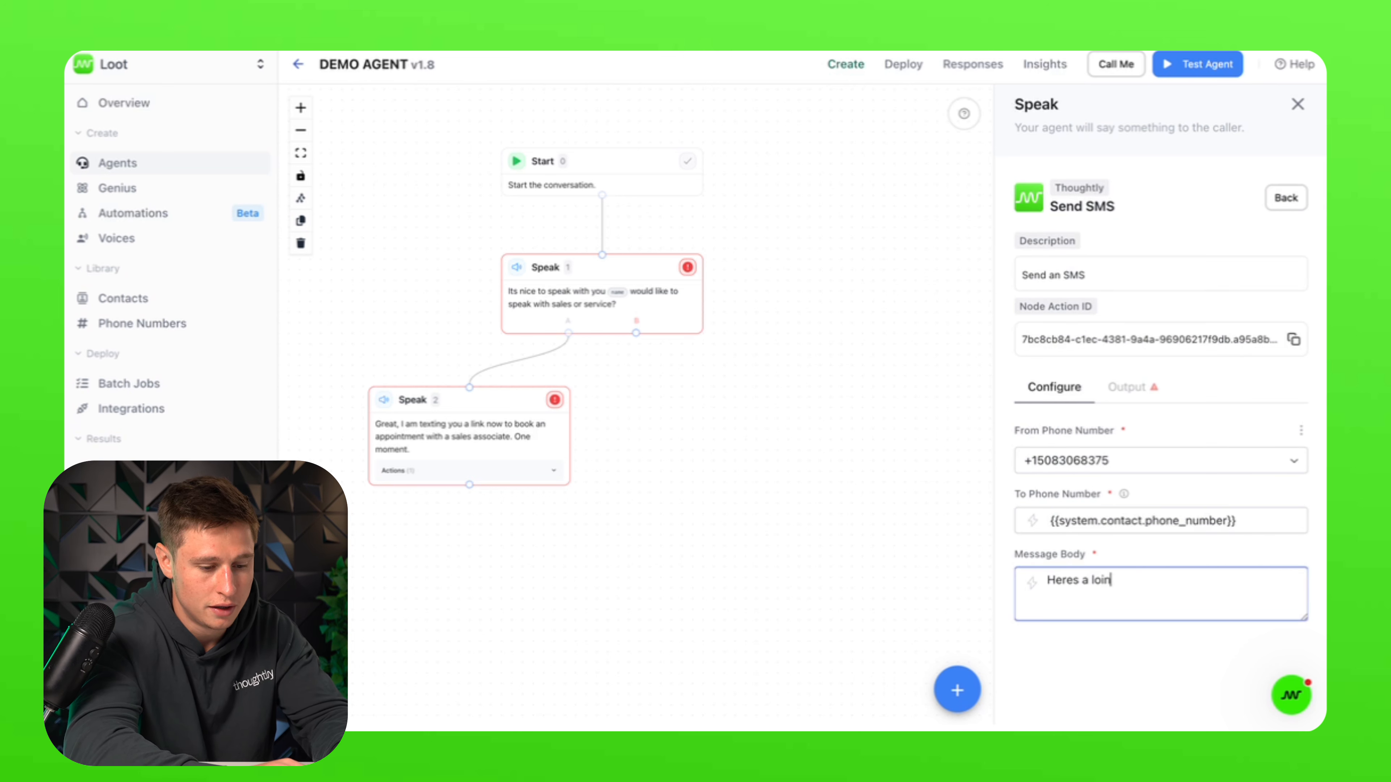
{"action": "key", "text": "BackSpace"}
{"action": "type", "text": "ink typ"}
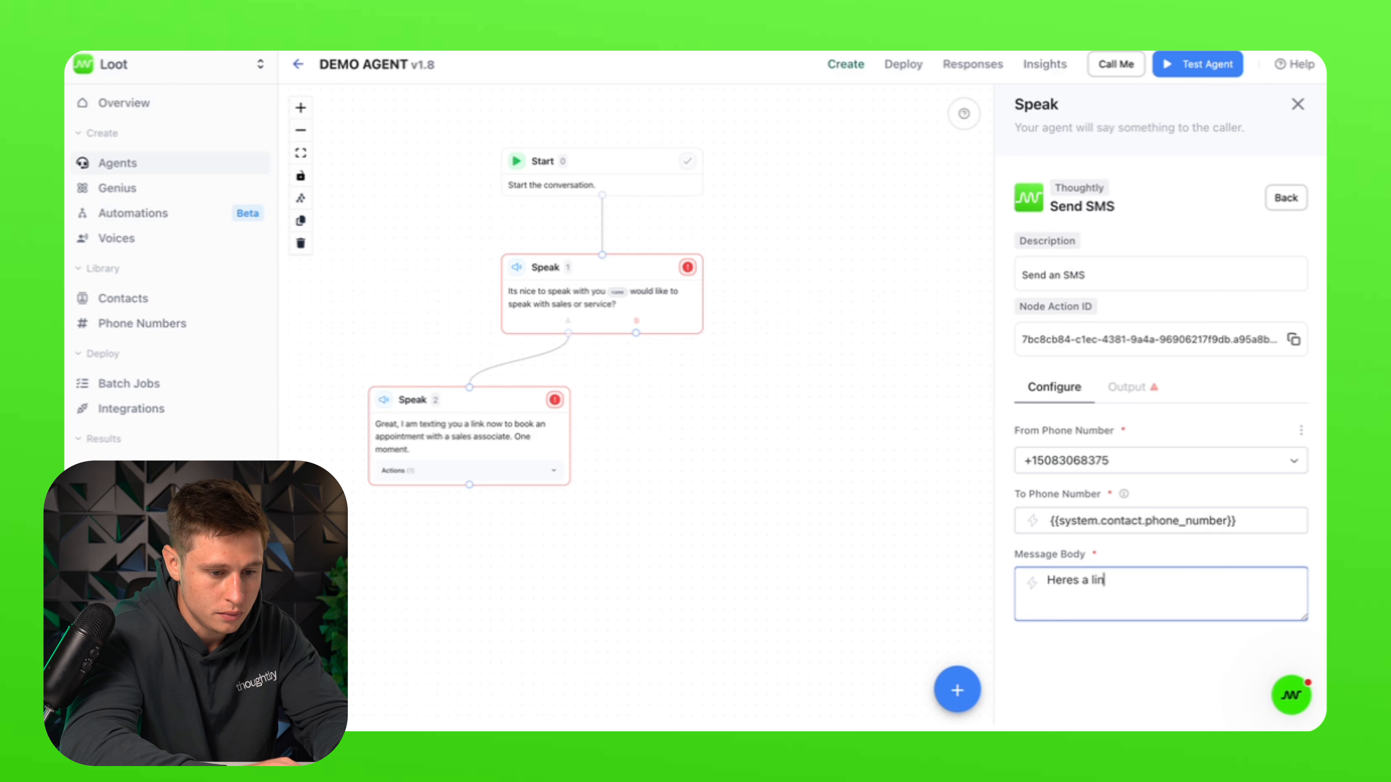
{"action": "key", "text": "BackSpace"}
{"action": "type", "text": "o"}
{"action": "key", "text": "BackSpace"}
{"action": "key", "text": "BackSpace"}
{"action": "type", "text": "o "}
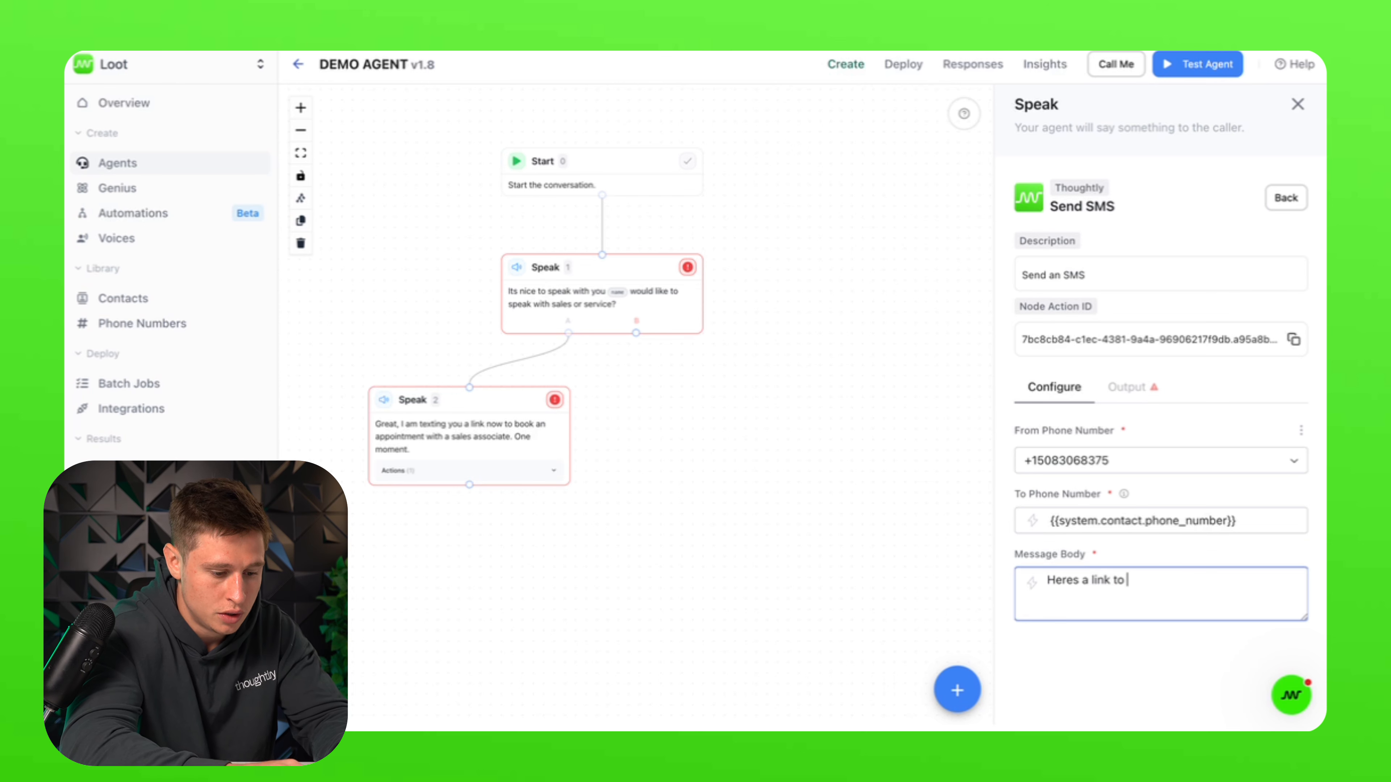
{"action": "type", "text": "book your appointment"}
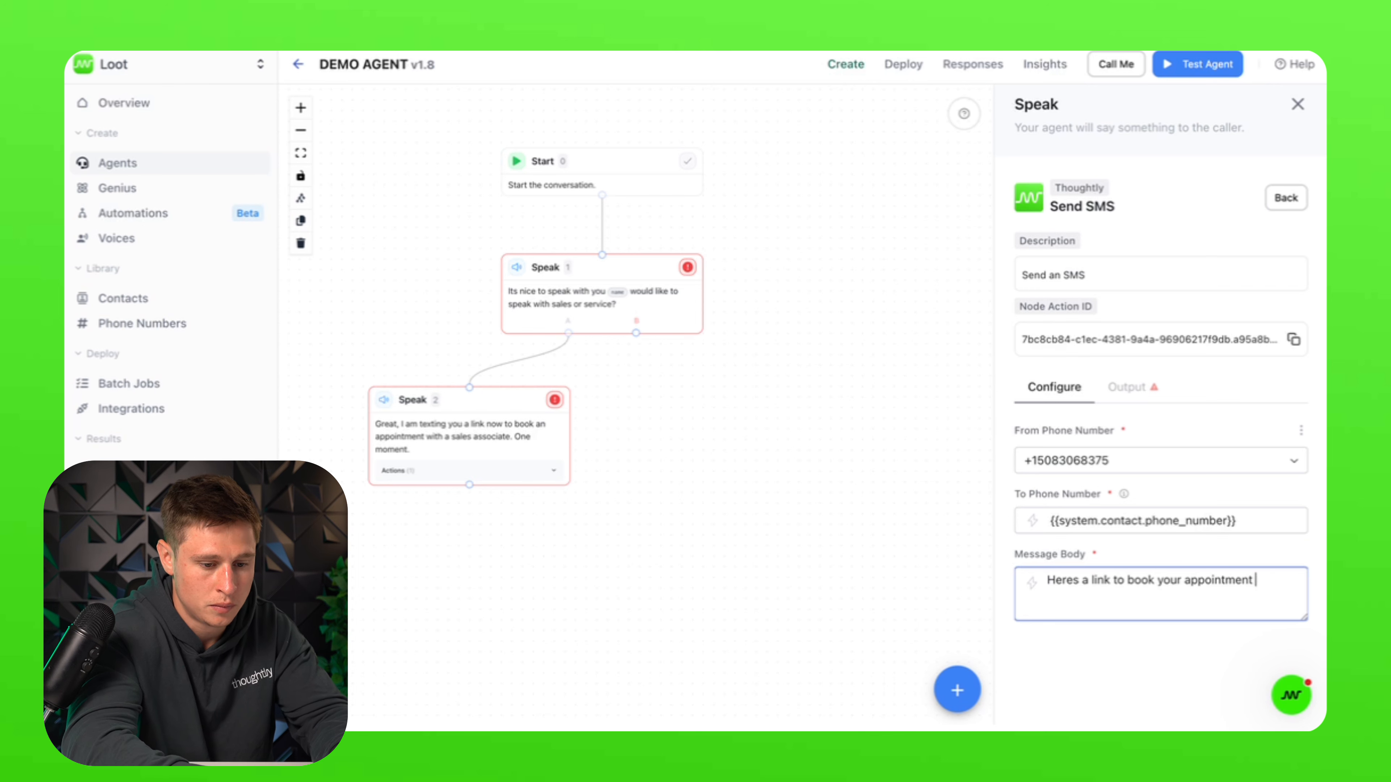
{"action": "key", "text": "BackSpace"}
{"action": "type", "text": ":"}
{"action": "key", "text": "Return"}
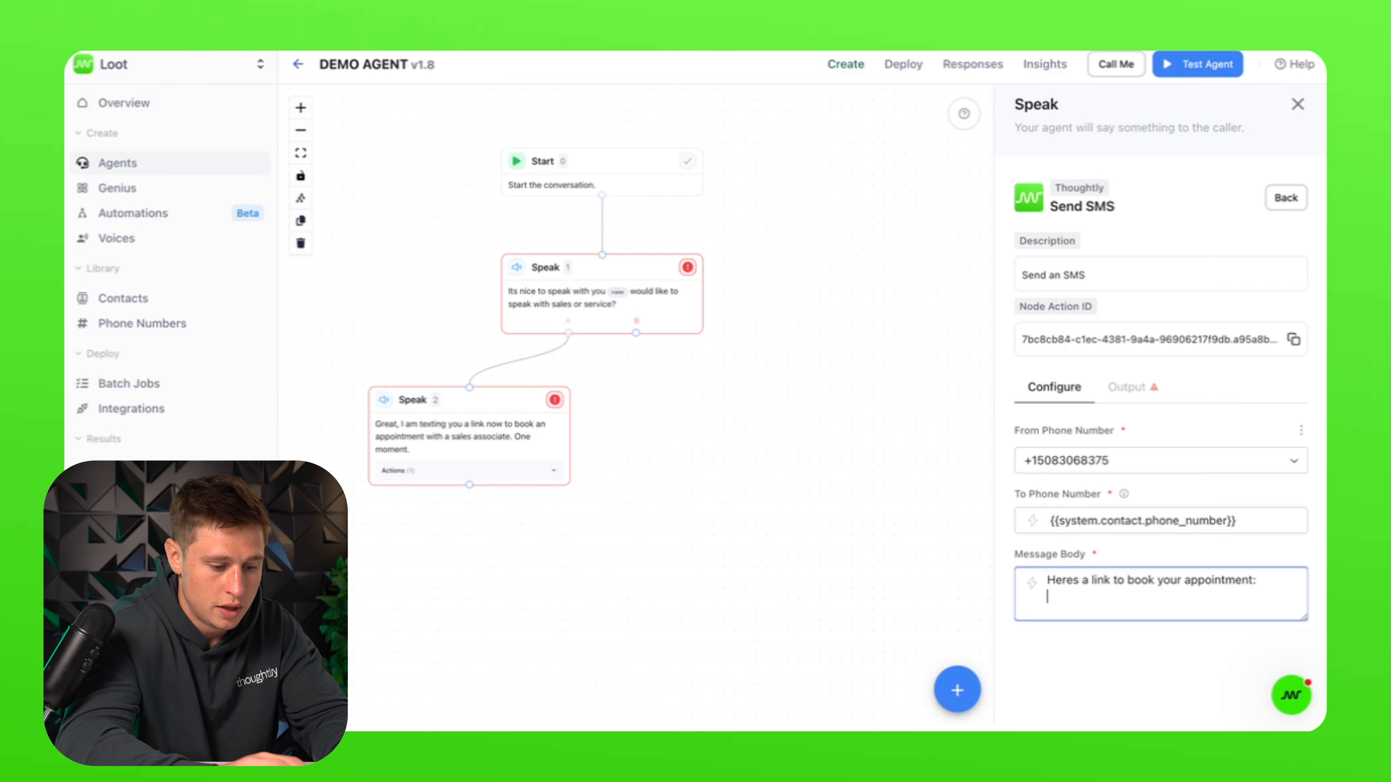
{"action": "type", "text": "https://d"}
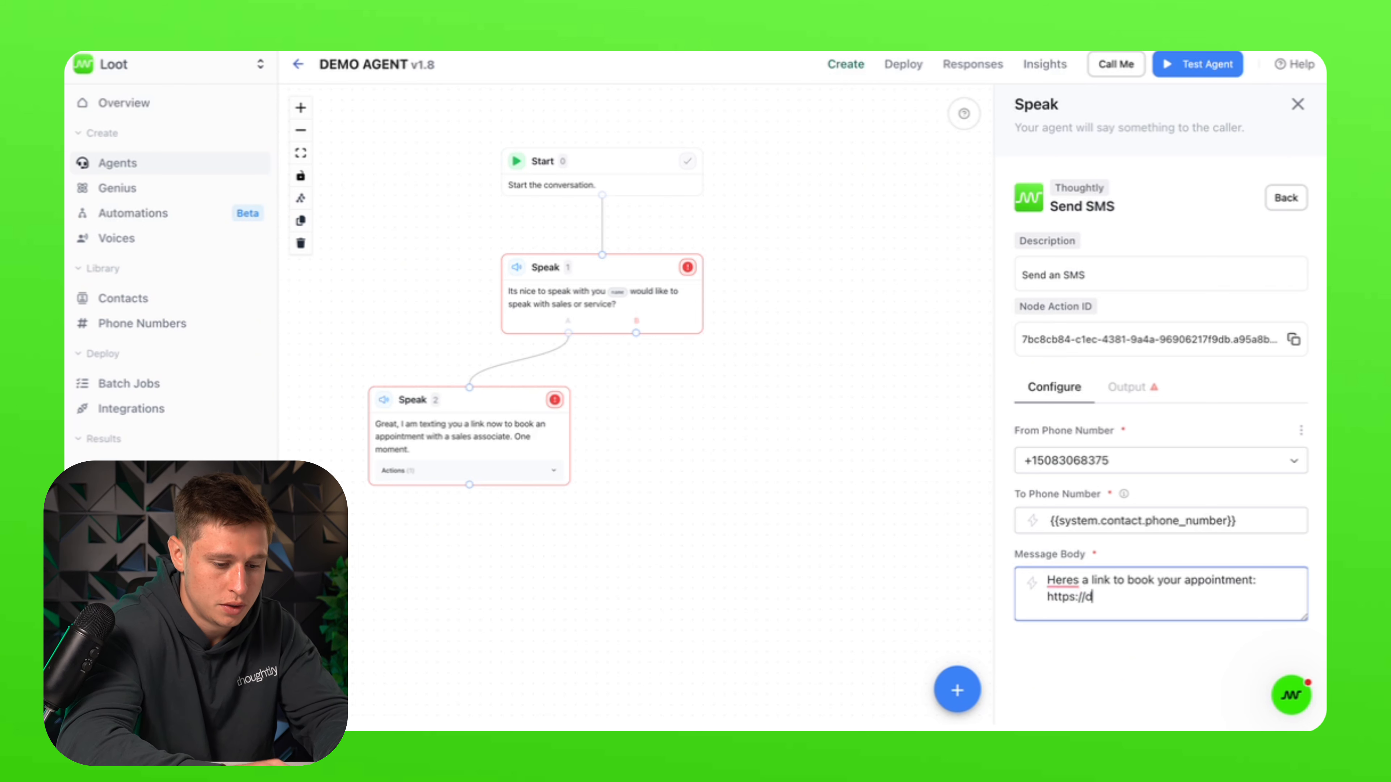
{"action": "type", "text": "emo.com"}
Step: Check the Send SMS action's Output tab by generating a test output
{"action": "left_click", "coordinate": [1251, 666]}
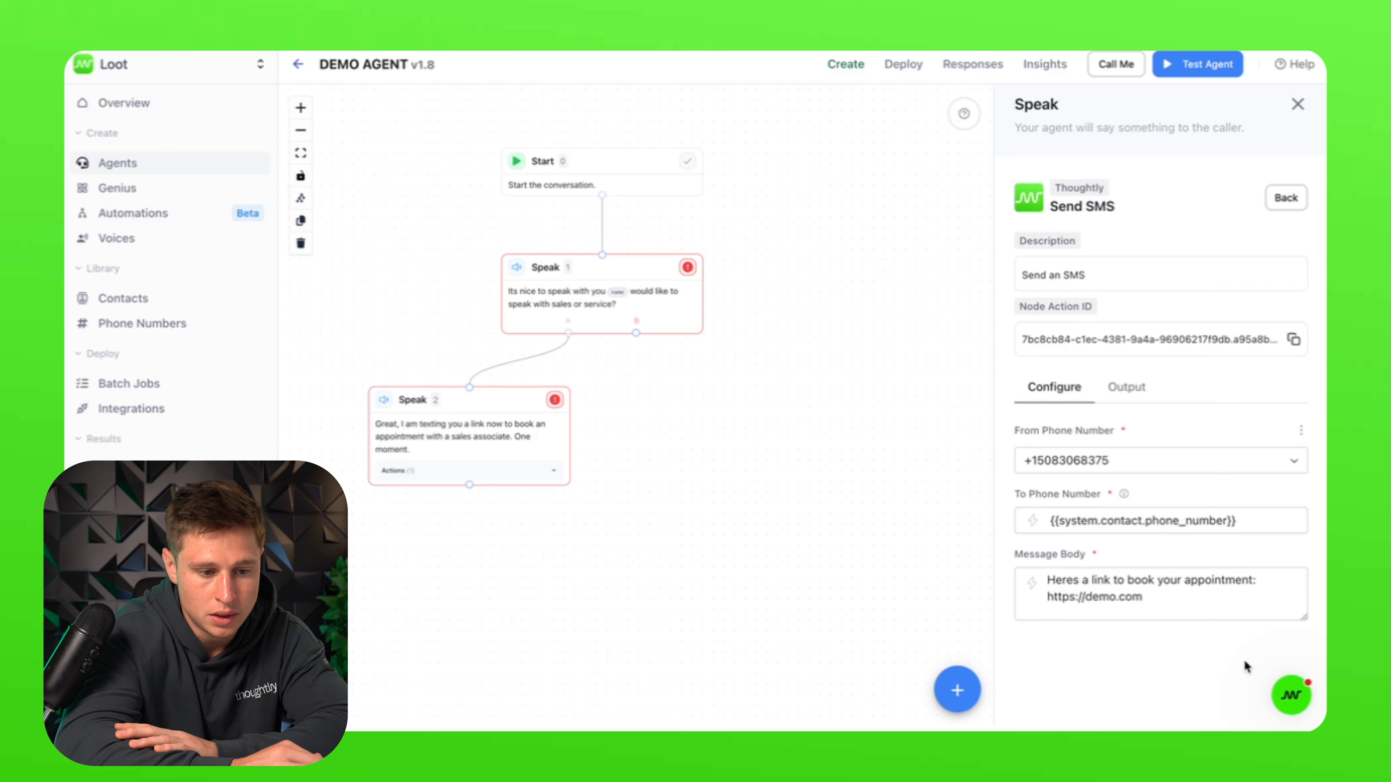
{"action": "left_click", "coordinate": [1126, 389]}
{"action": "left_click", "coordinate": [1298, 446]}
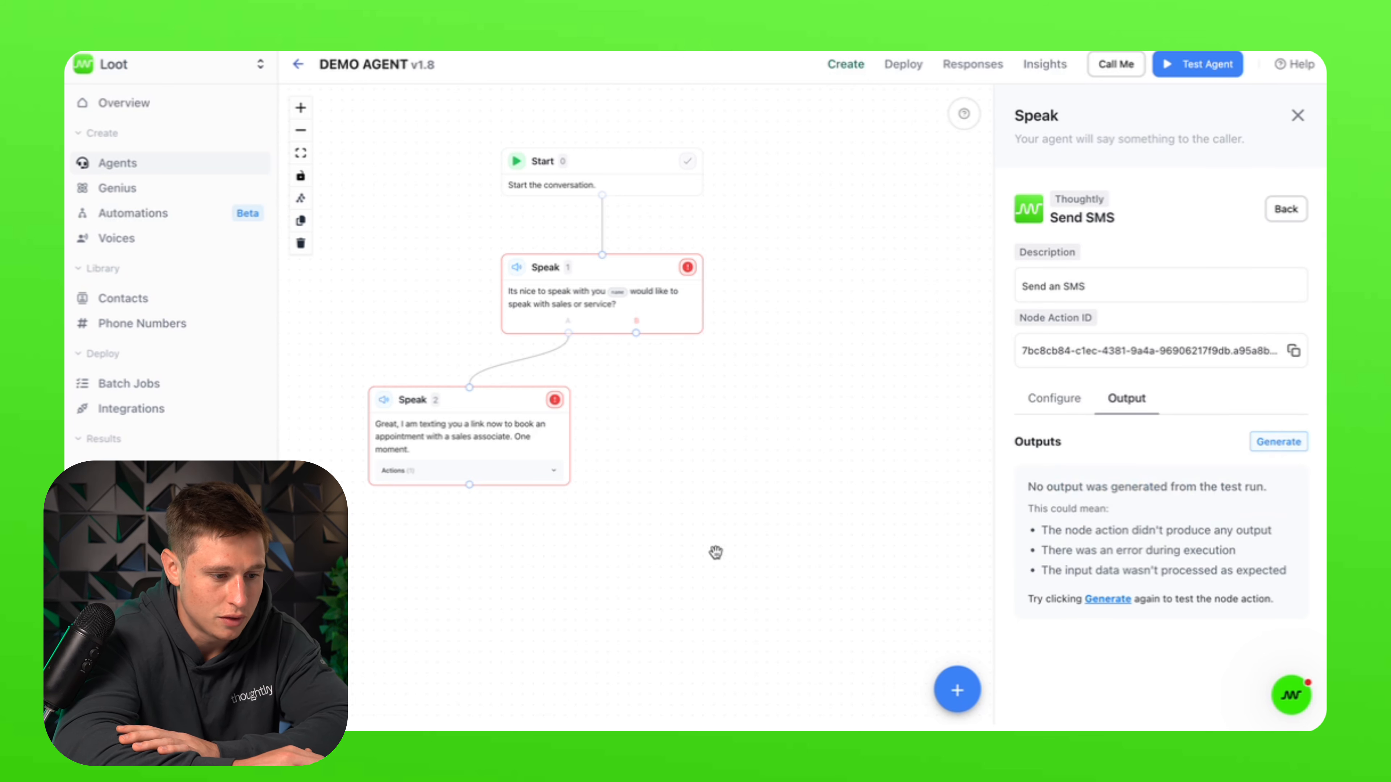
Step: Turn on Verbatim for Speak 2 so it reads its script word for word
{"action": "left_click", "coordinate": [1286, 209]}
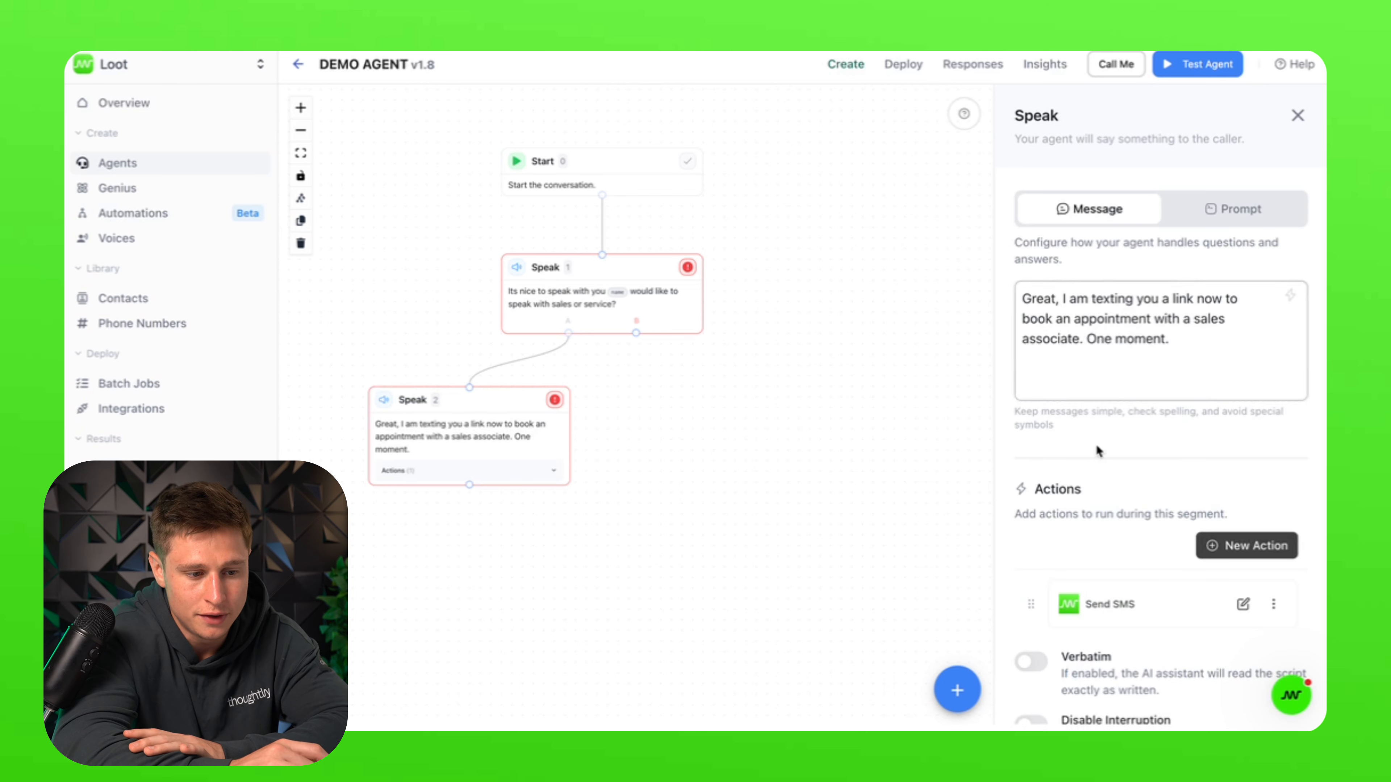
{"action": "scroll", "coordinate": [1127, 548], "scroll_direction": "down", "scroll_amount": 3}
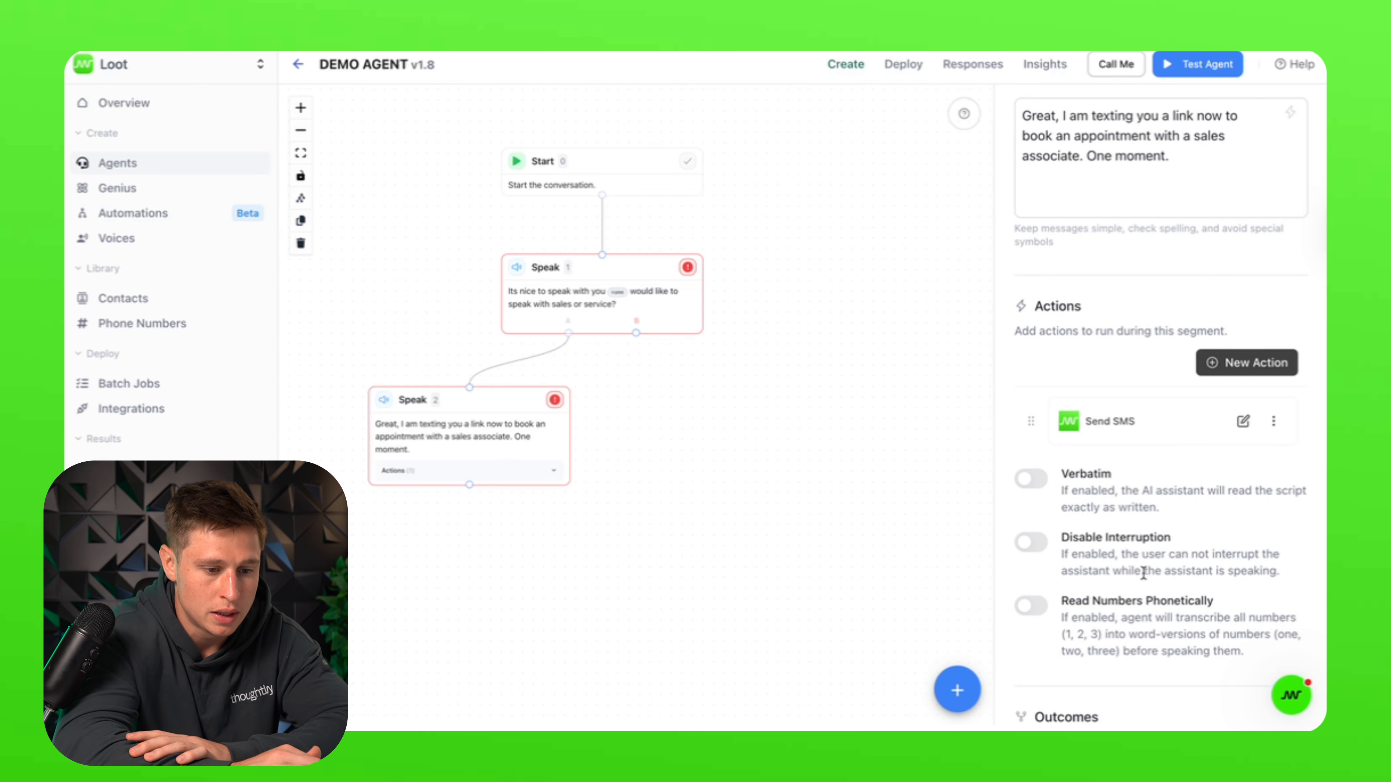
{"action": "left_click", "coordinate": [1031, 479]}
{"action": "scroll", "coordinate": [1088, 439], "scroll_direction": "up", "scroll_amount": 2}
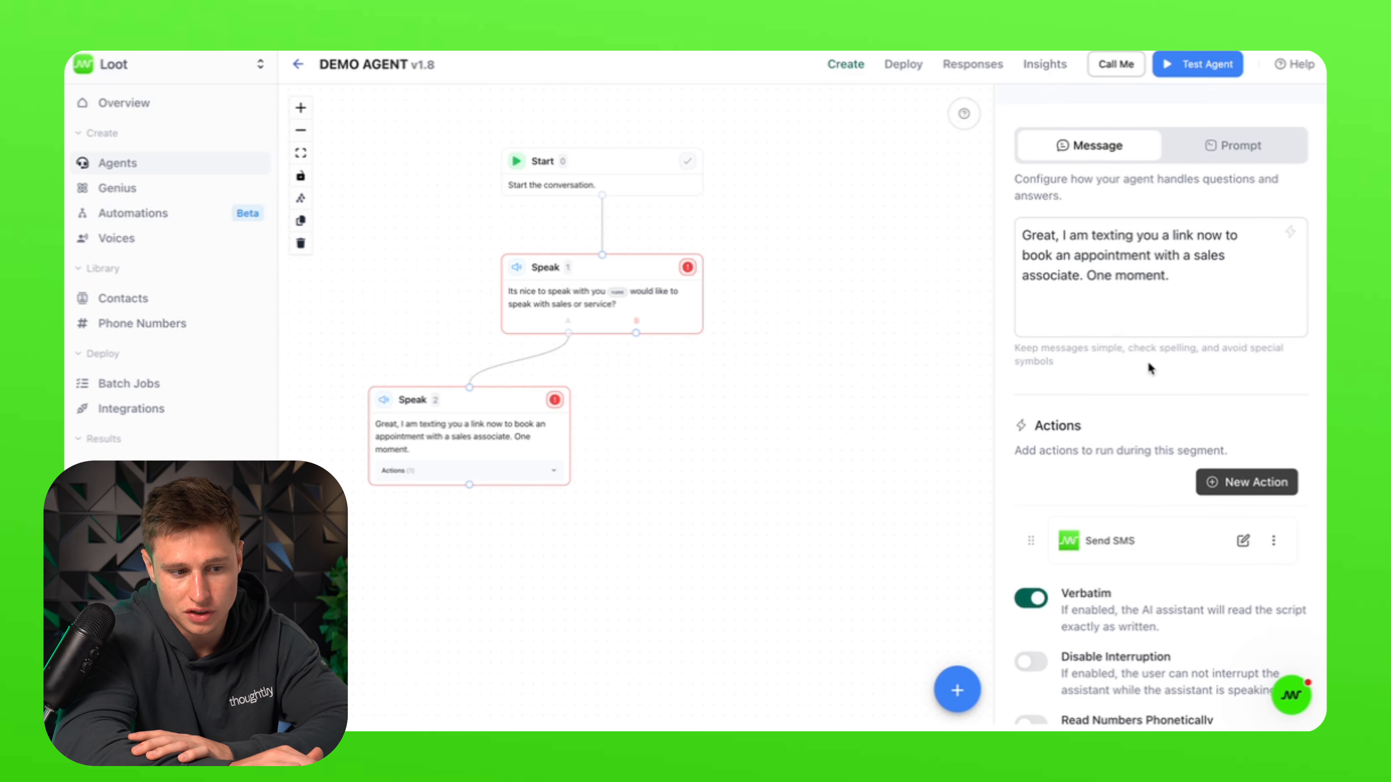
{"action": "left_click_drag", "start_coordinate": [1180, 282], "coordinate": [1064, 236]}
{"action": "left_click", "coordinate": [1134, 303]}
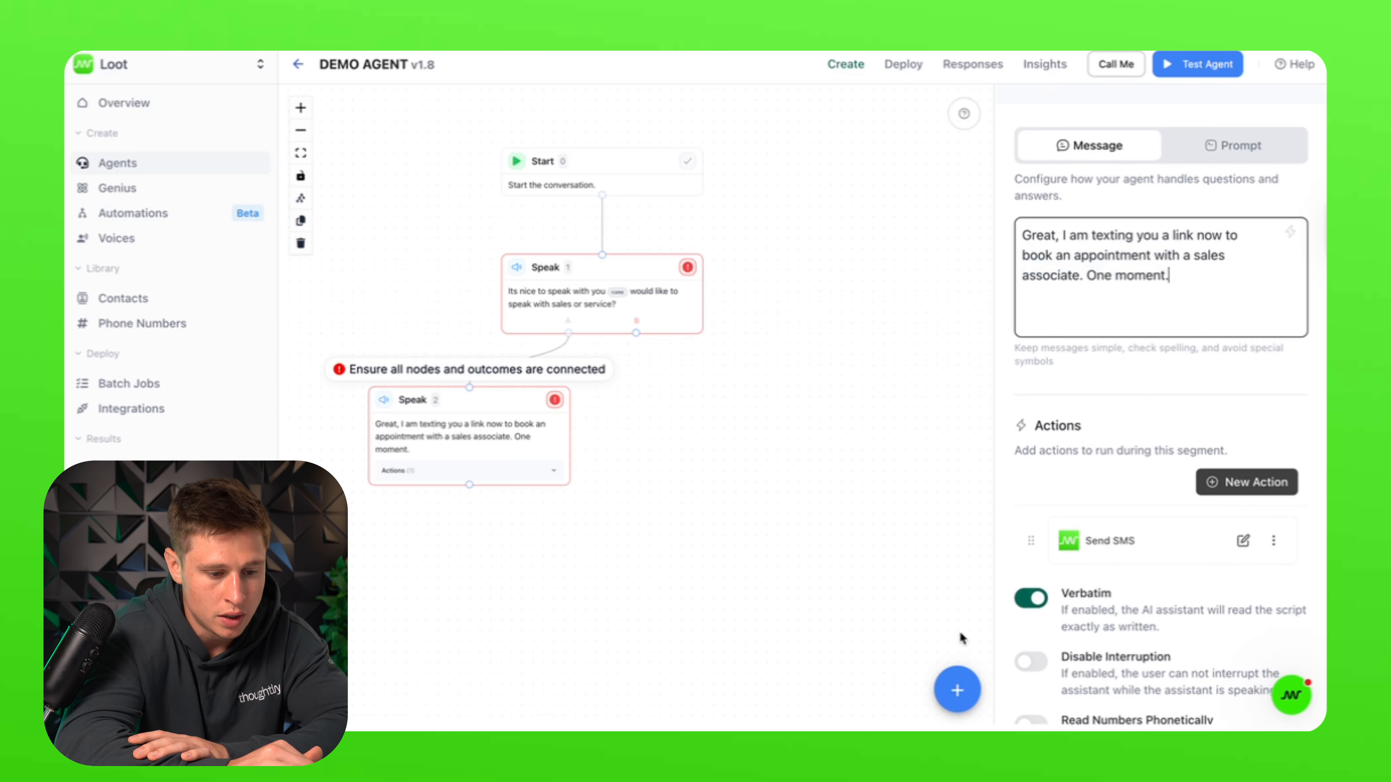
Step: Add Speak 3 below Speak 2, linked to it, asking the caller to confirm receiving the booking link
{"action": "left_click", "coordinate": [957, 690]}
{"action": "left_click", "coordinate": [959, 635]}
{"action": "left_click_drag", "start_coordinate": [691, 445], "coordinate": [515, 544]}
{"action": "left_click_drag", "start_coordinate": [470, 484], "coordinate": [469, 519]}
{"action": "left_click", "coordinate": [1067, 295]}
{"action": "type", "text": "I just sent you over the booking link, can you confirm you received it?"}
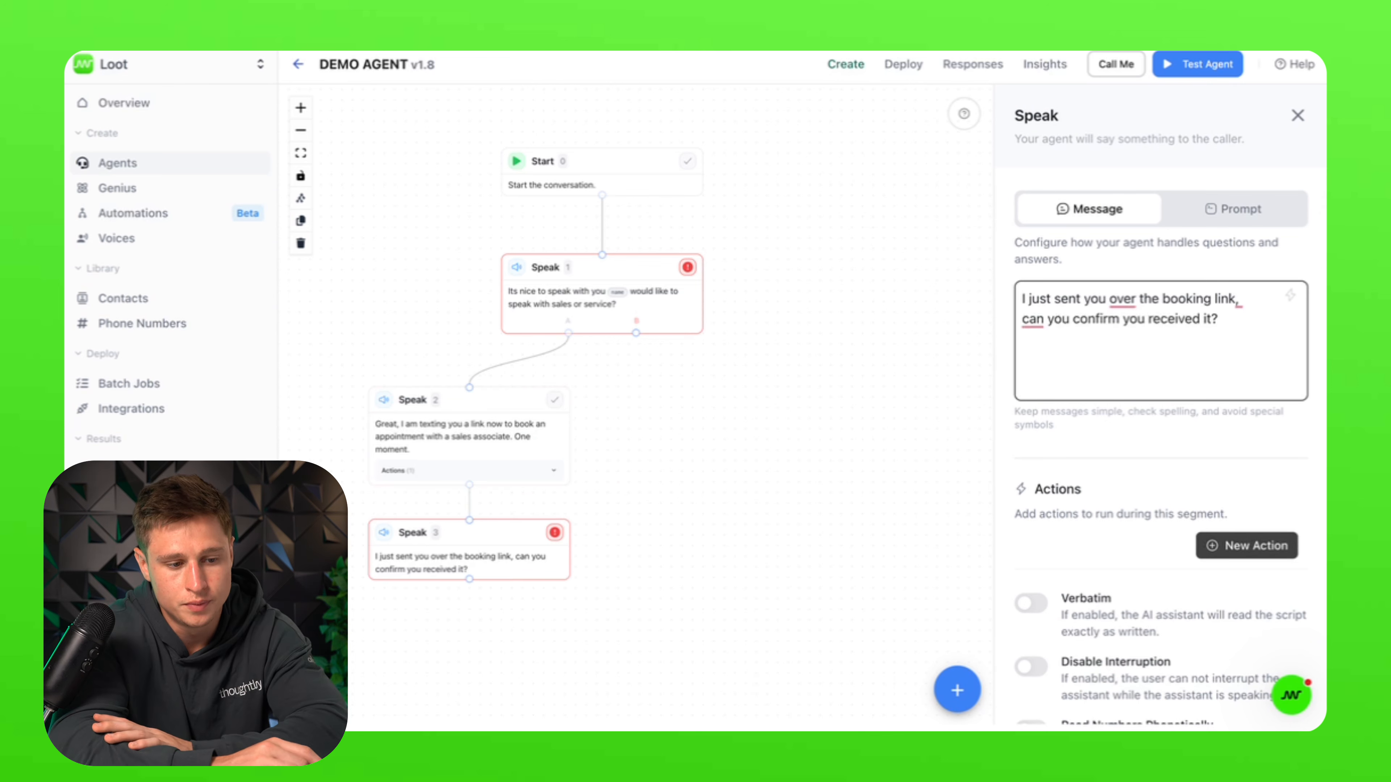
{"action": "key", "text": "Tab"}
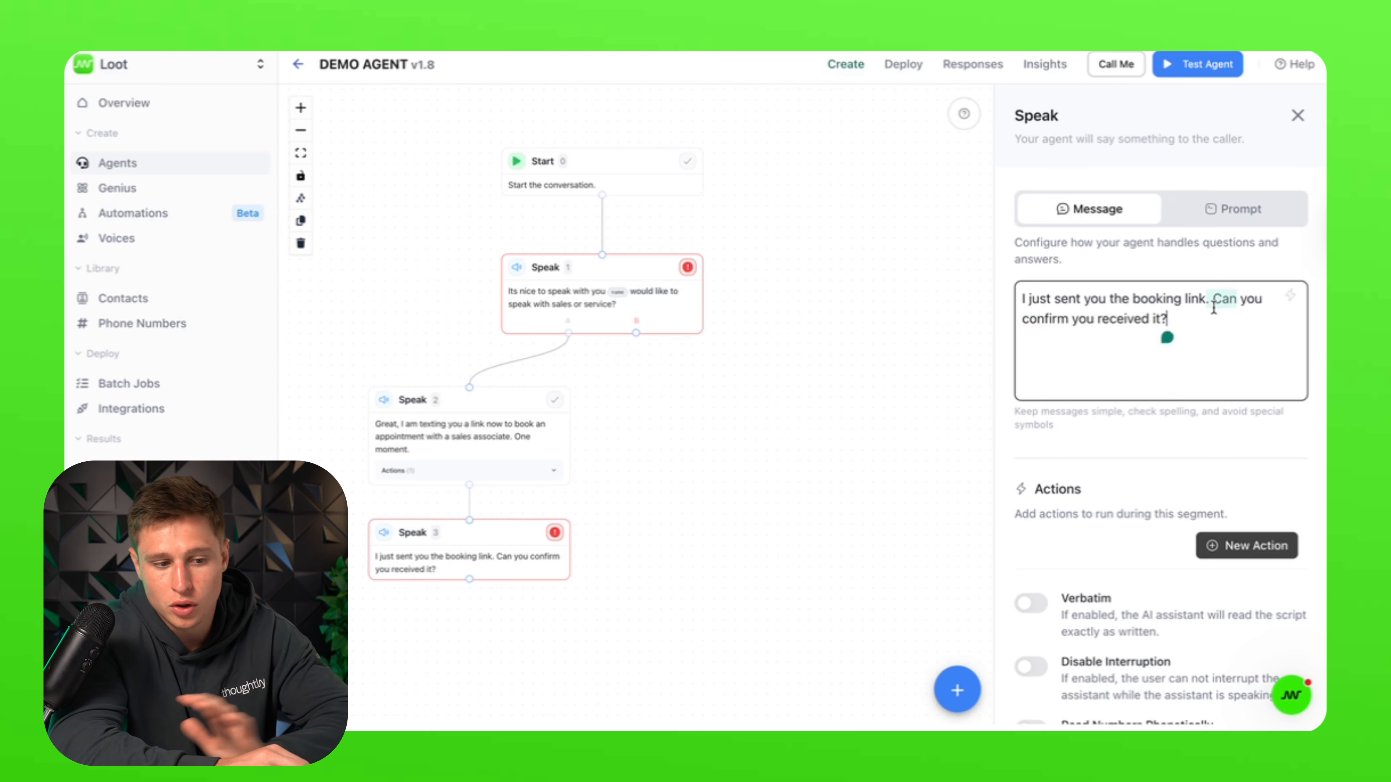
{"action": "scroll", "coordinate": [1105, 536], "scroll_direction": "down", "scroll_amount": 4}
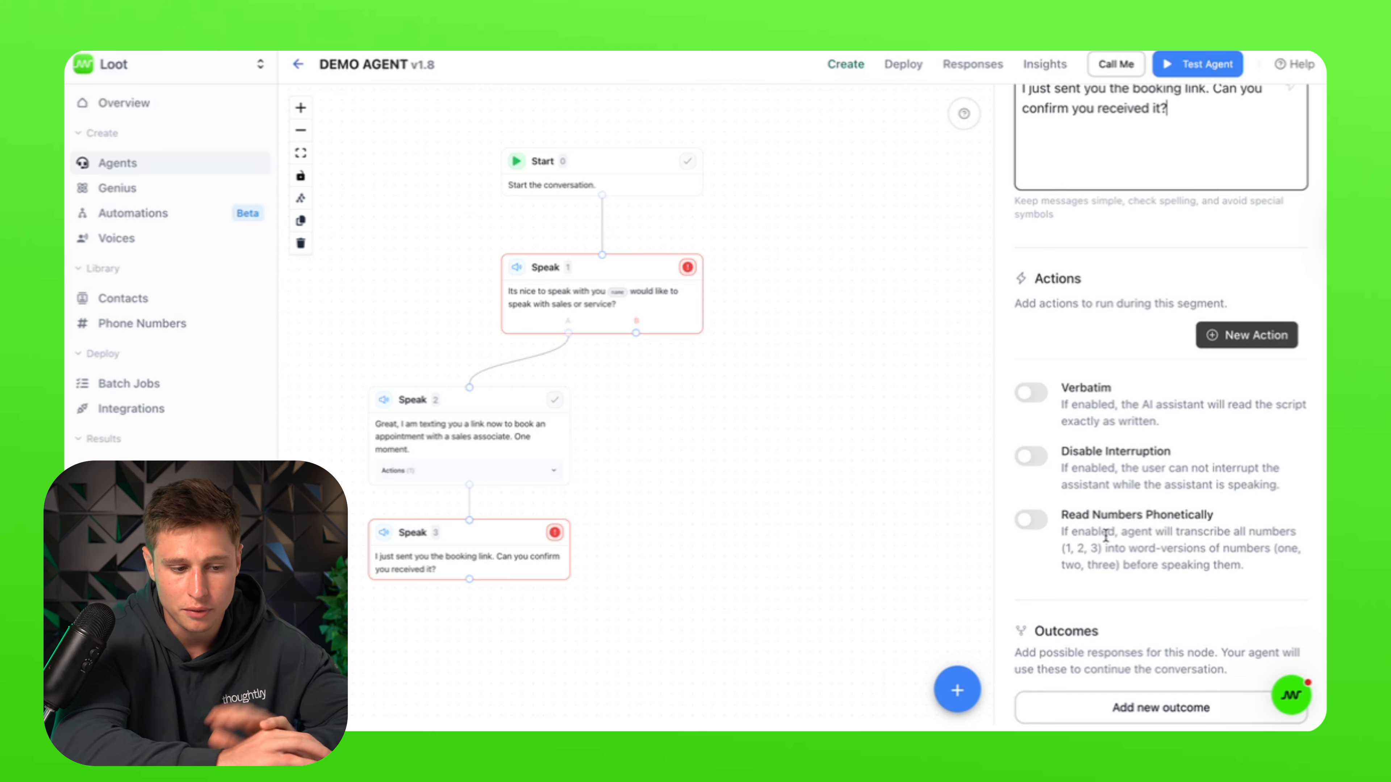
Step: Add the Speak 3 rule 'Do not continue until the caller confirms they received the text message.'
{"action": "scroll", "coordinate": [1106, 535], "scroll_direction": "down", "scroll_amount": 5}
{"action": "left_click", "coordinate": [1150, 618]}
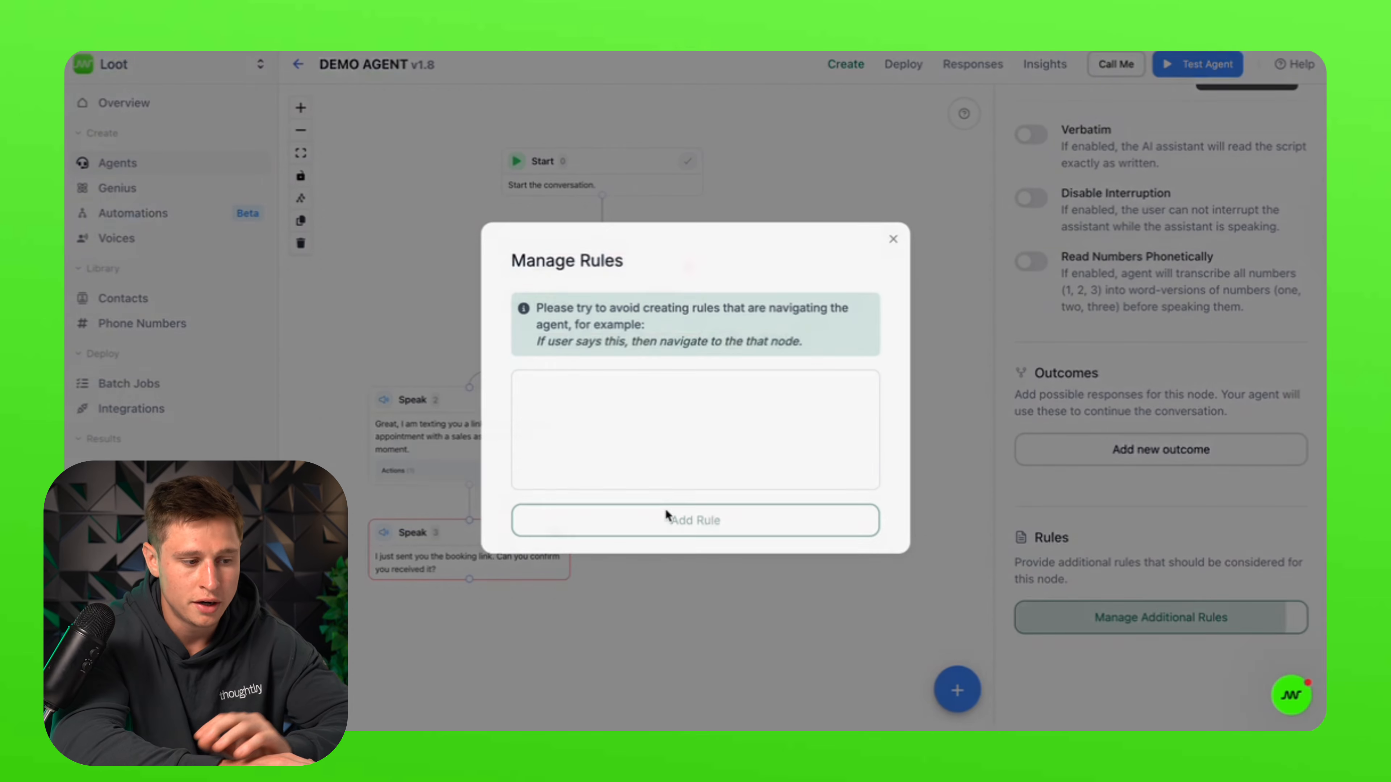
{"action": "left_click", "coordinate": [657, 429]}
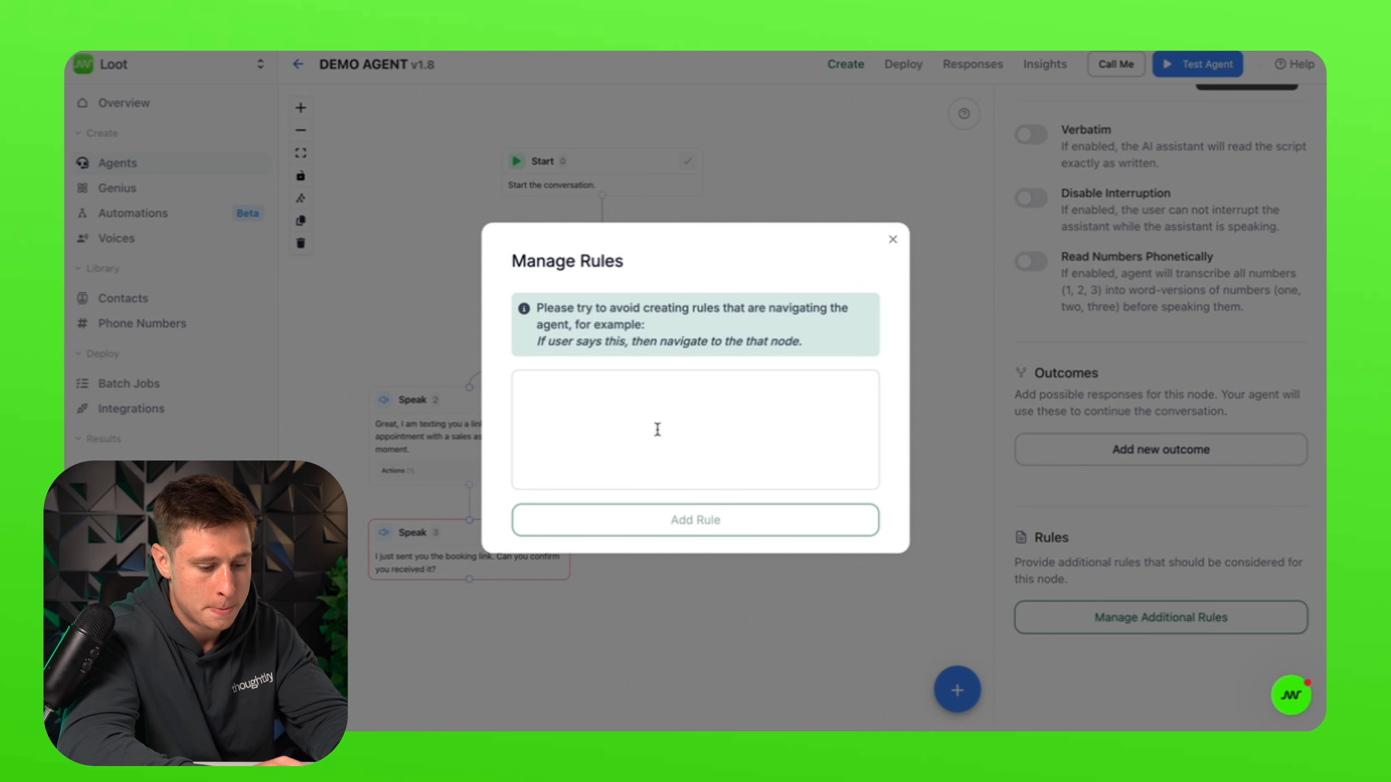
{"action": "type", "text": "Do not con"}
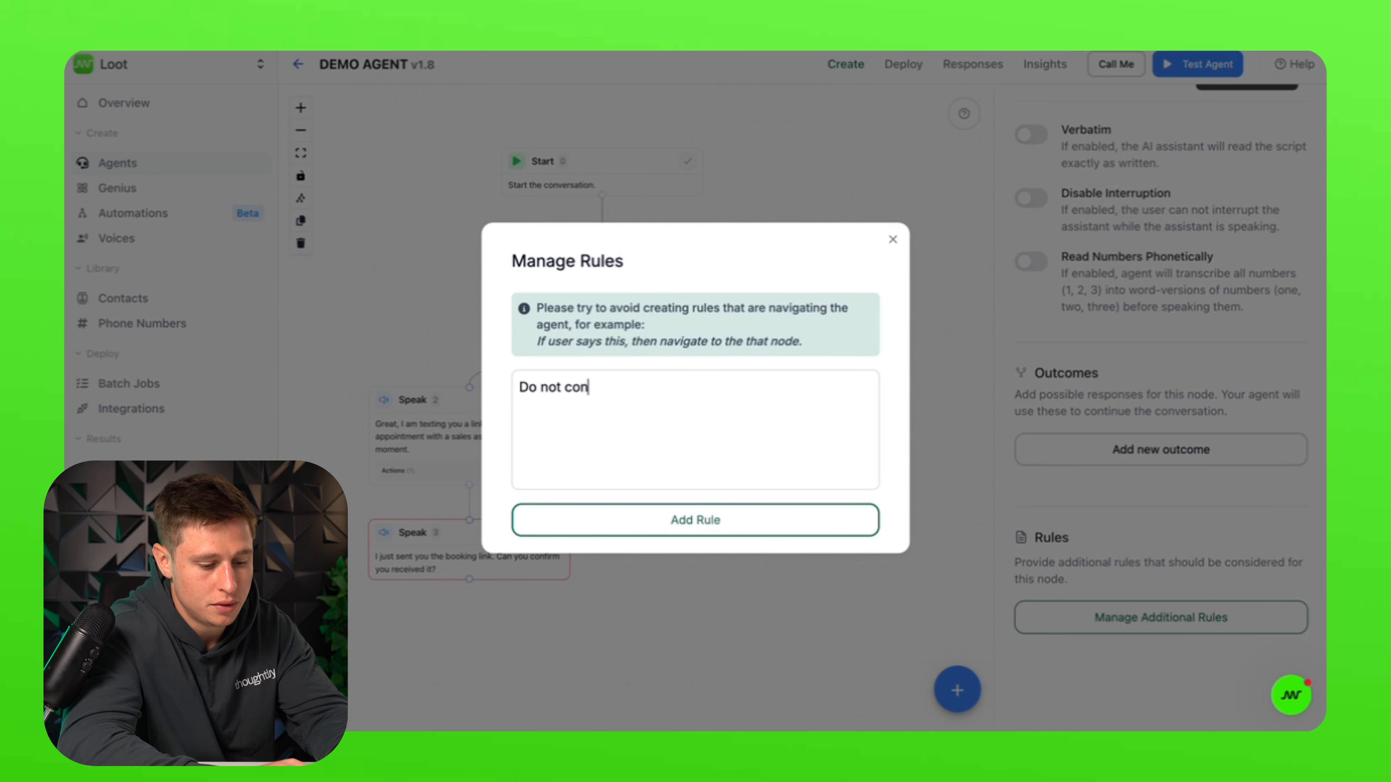
{"action": "type", "text": "tinue until the "}
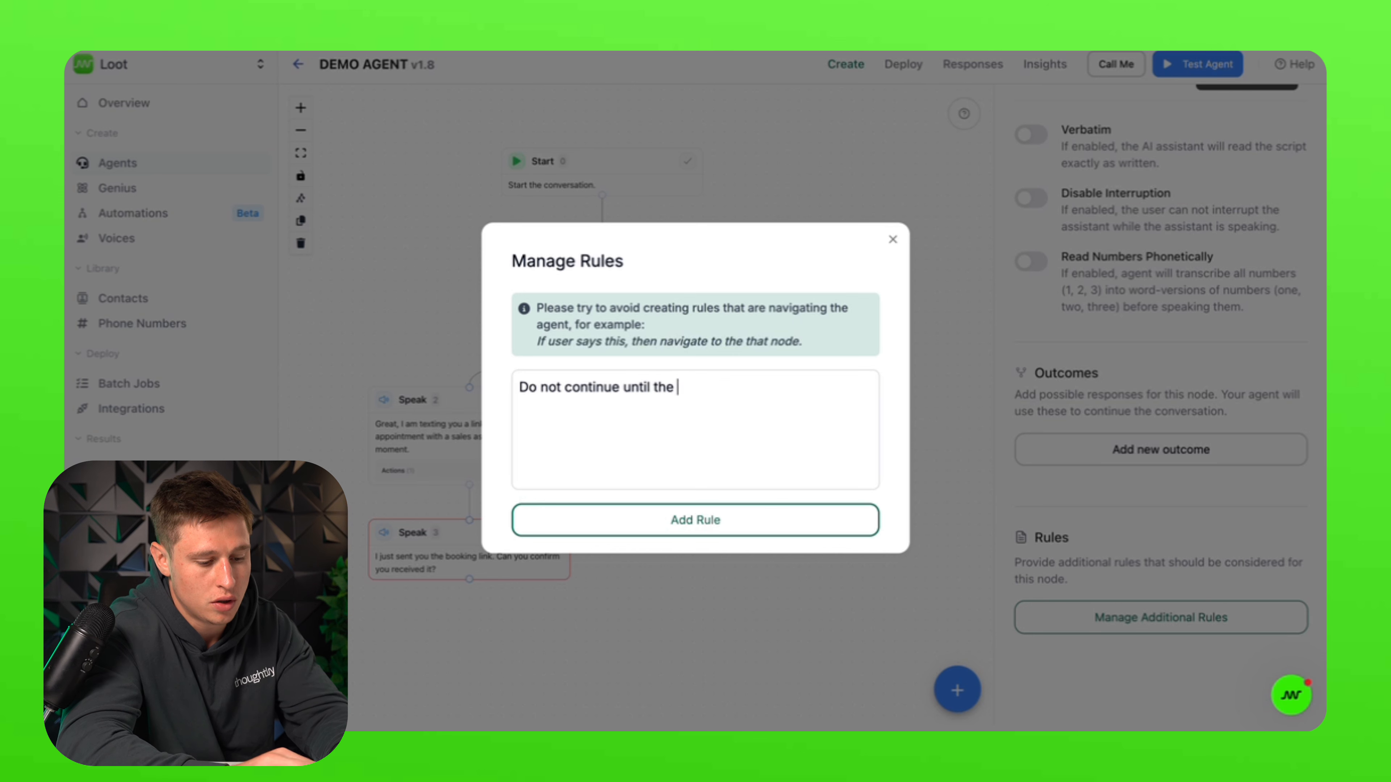
{"action": "type", "text": "caller confirms "}
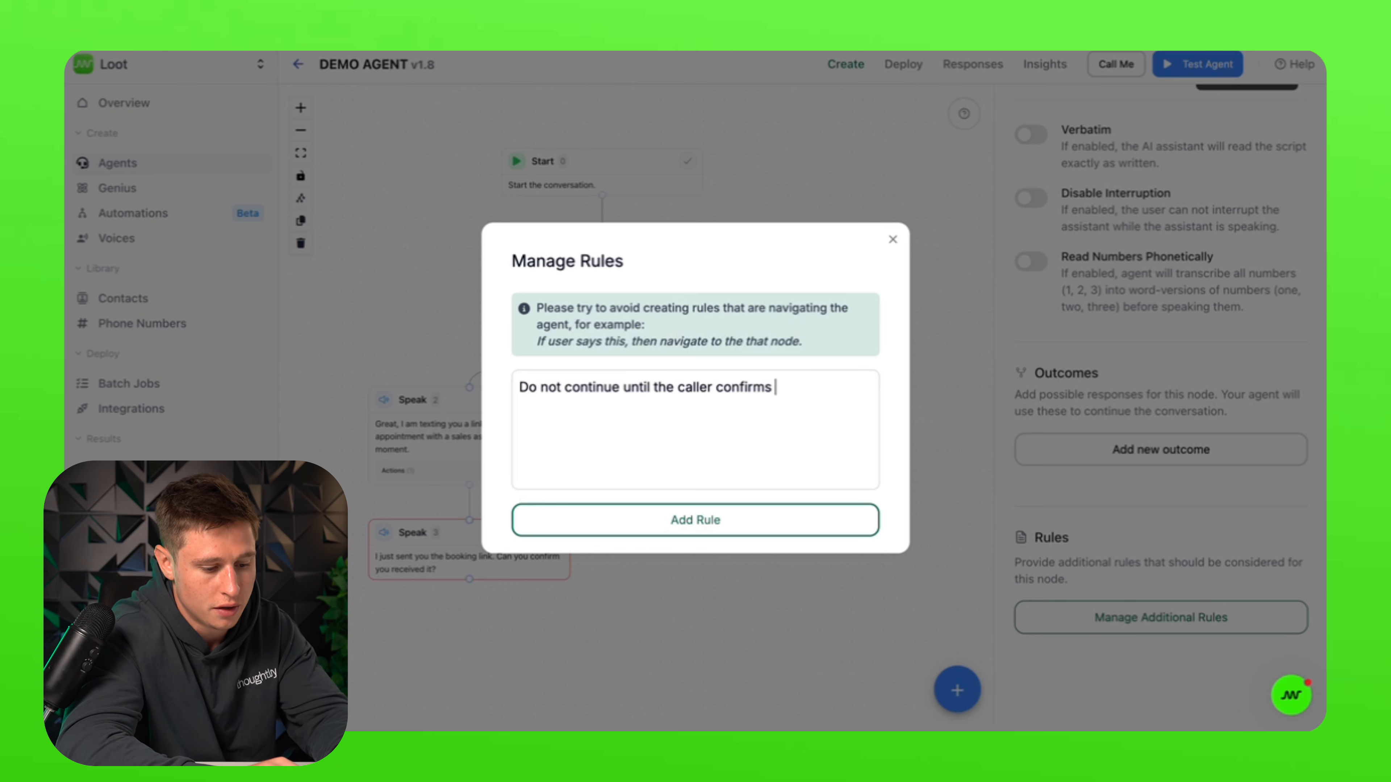
{"action": "type", "text": "they rec"}
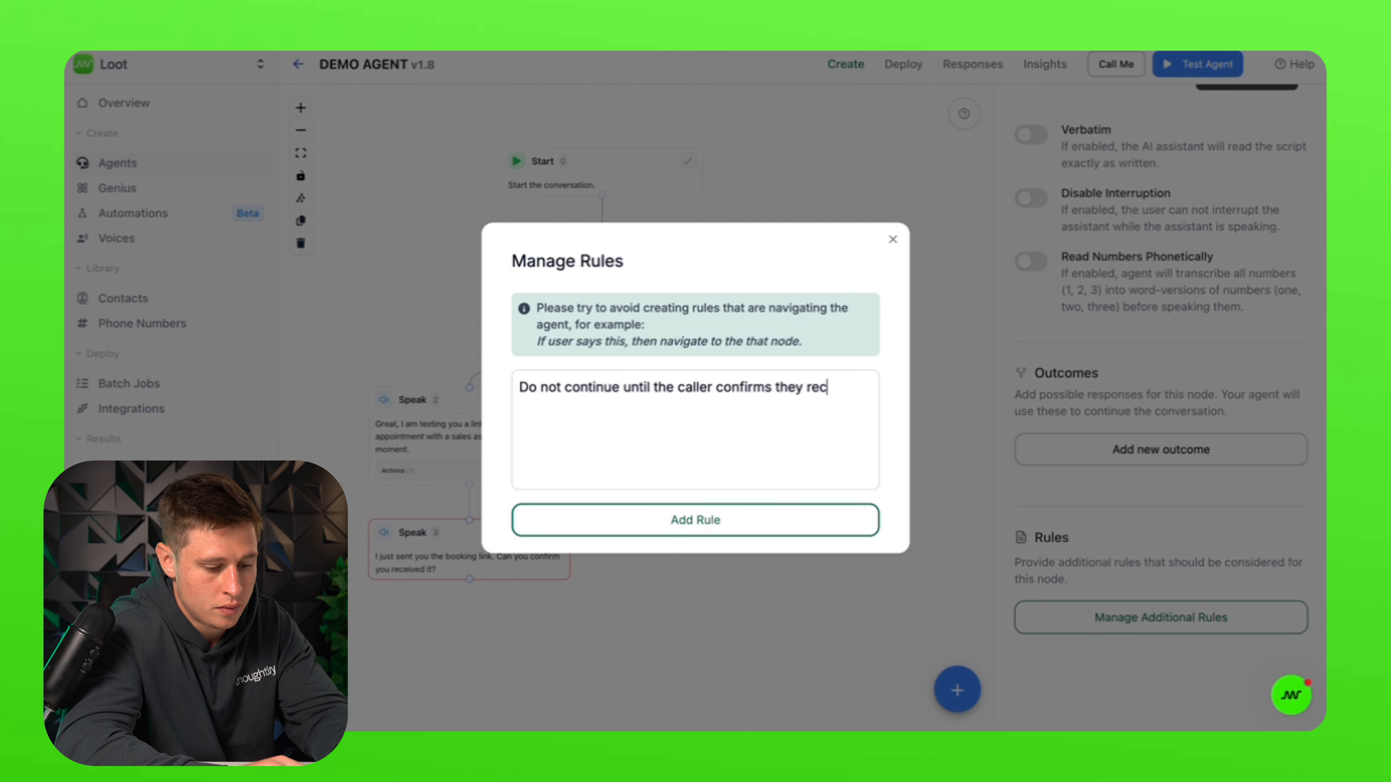
{"action": "type", "text": "eived the te"}
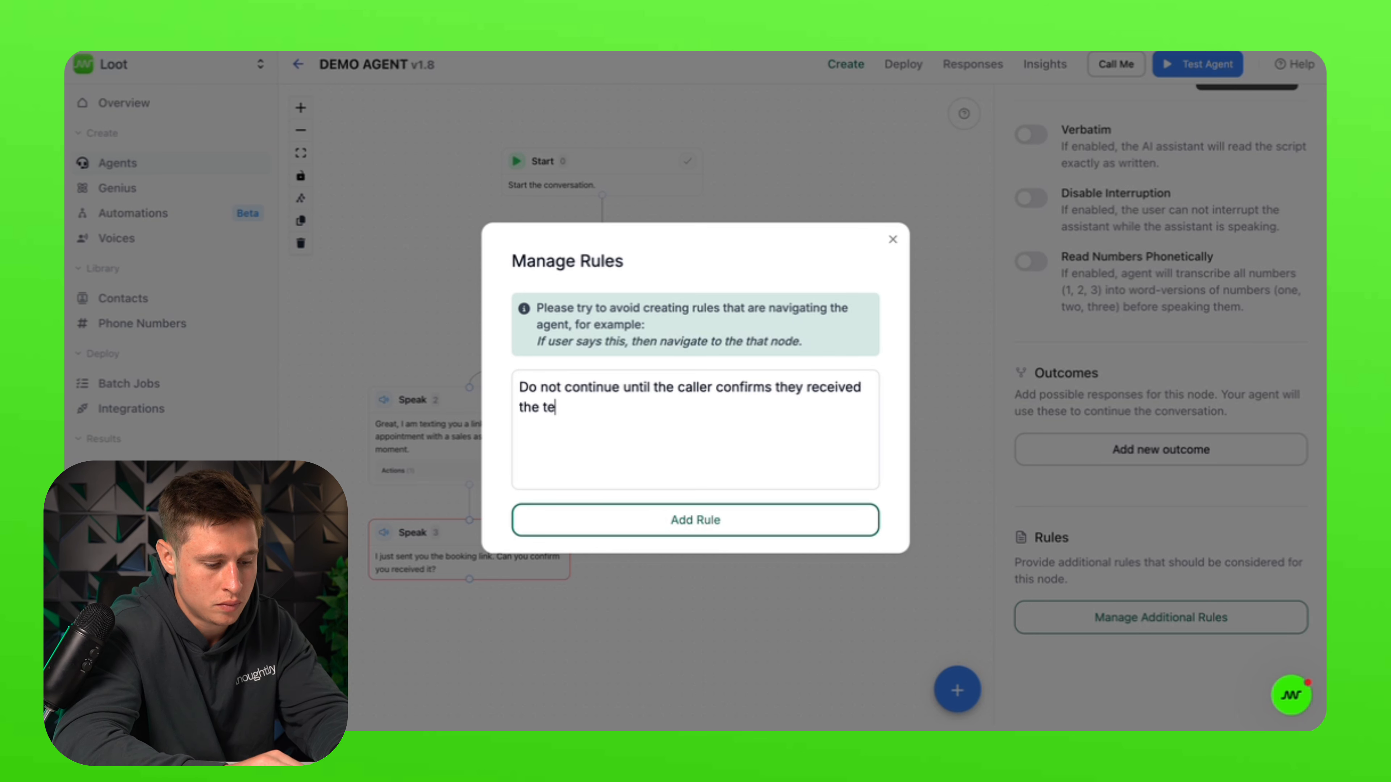
{"action": "type", "text": "xt message."}
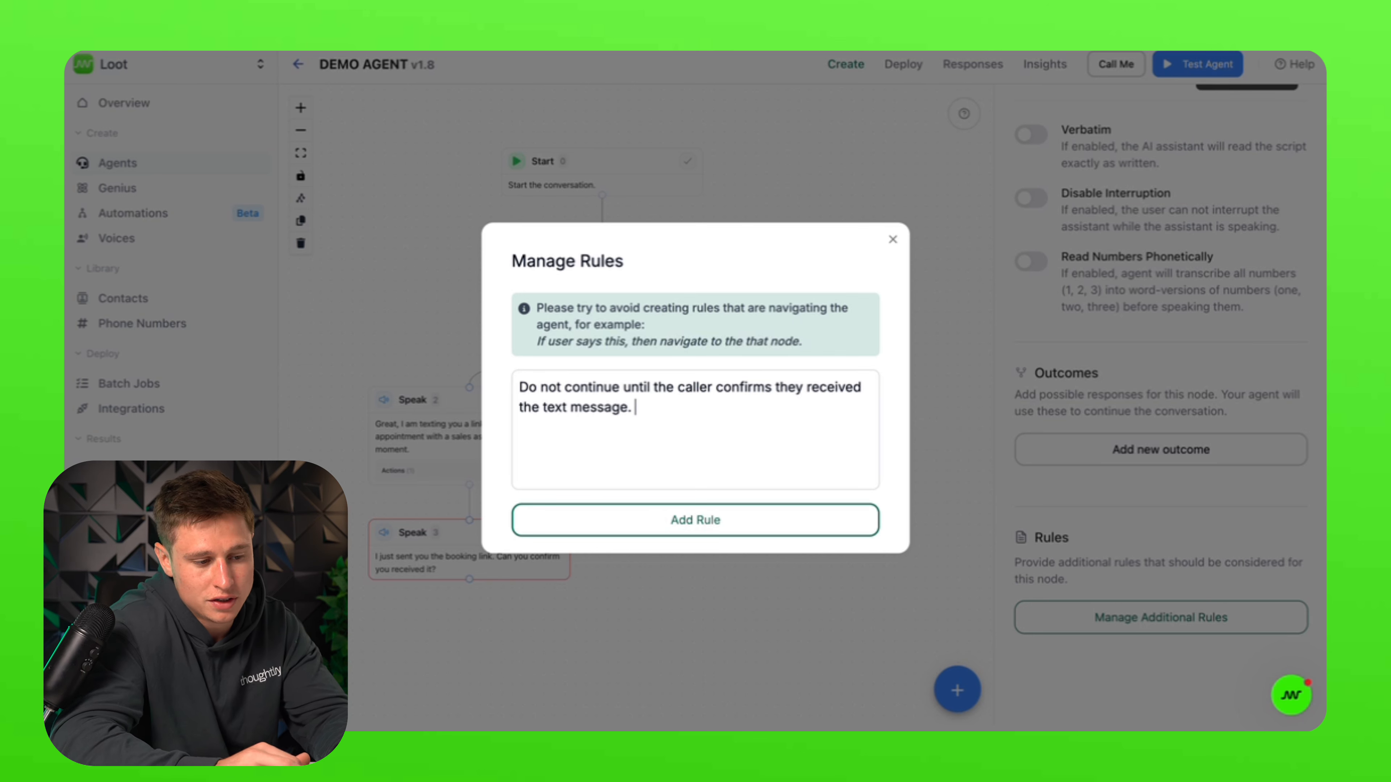
{"action": "key", "text": "Return"}
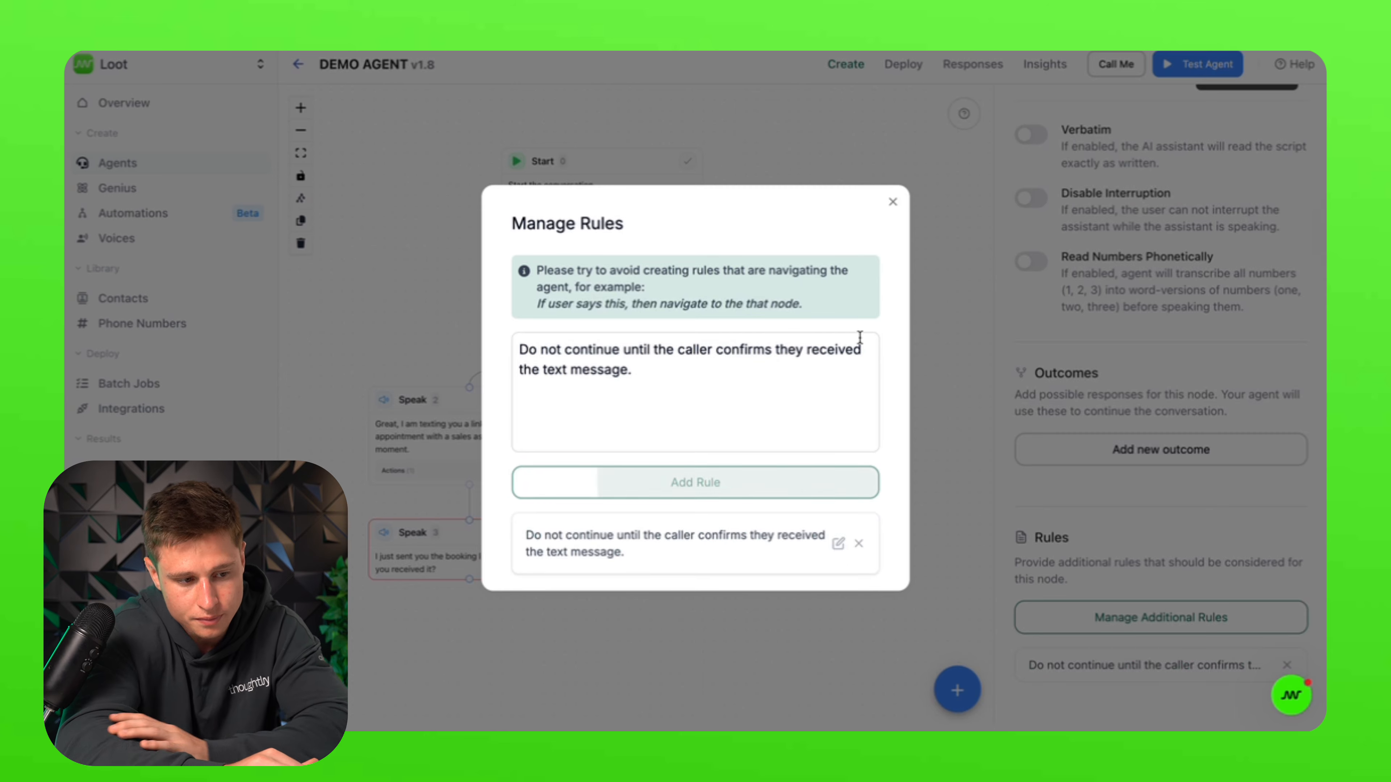
{"action": "left_click", "coordinate": [896, 202]}
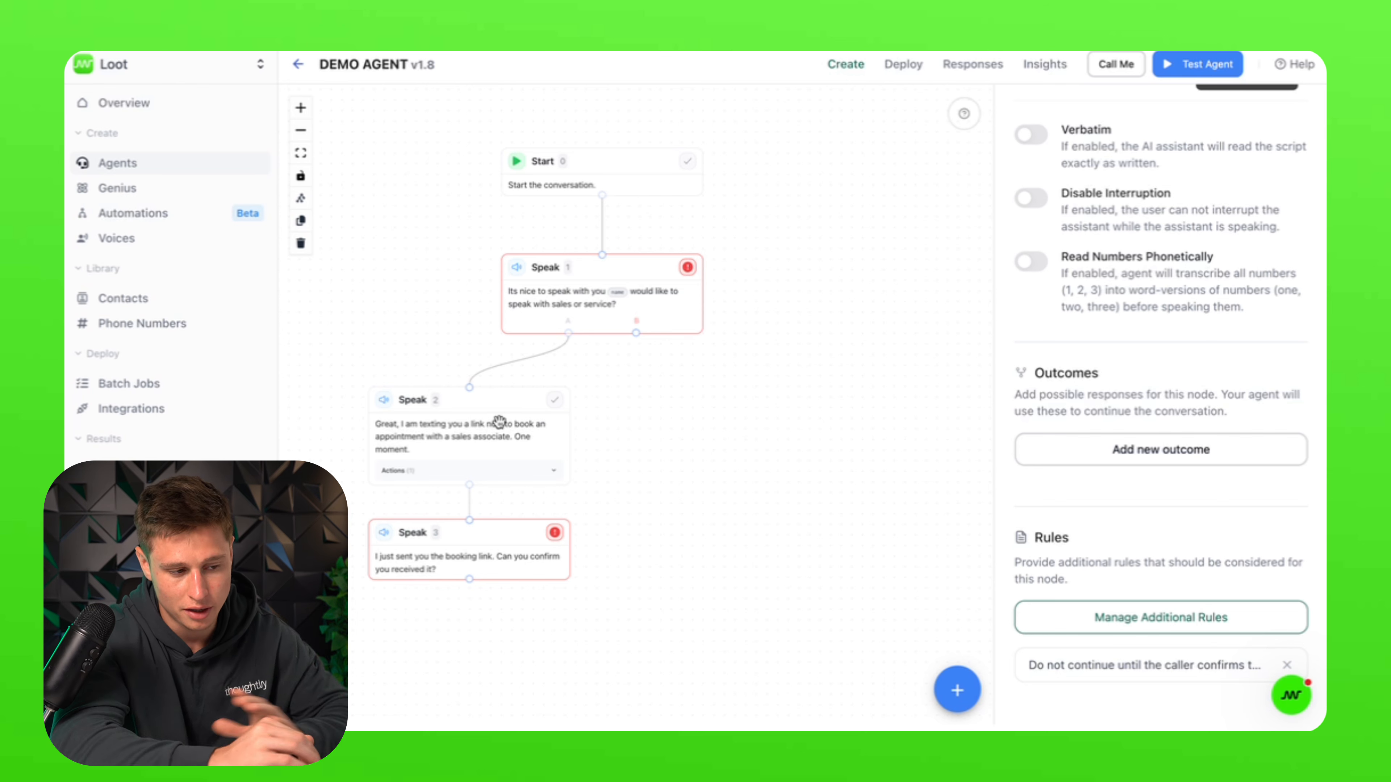
Step: Add Speak 4 after Speak 3 asking 'Great, do you have any more questions for me before I go?'
{"action": "scroll", "coordinate": [602, 577], "scroll_direction": "down", "scroll_amount": 3}
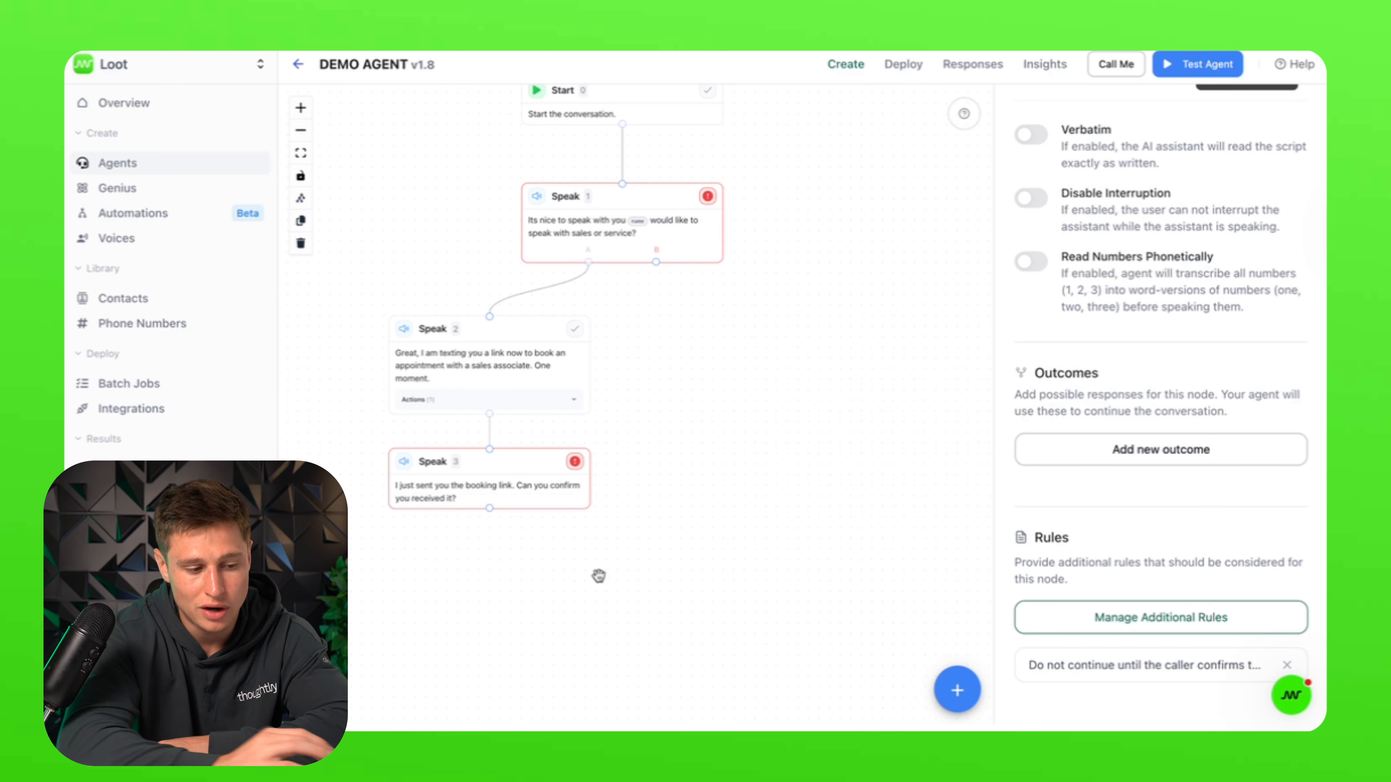
{"action": "left_click", "coordinate": [956, 635]}
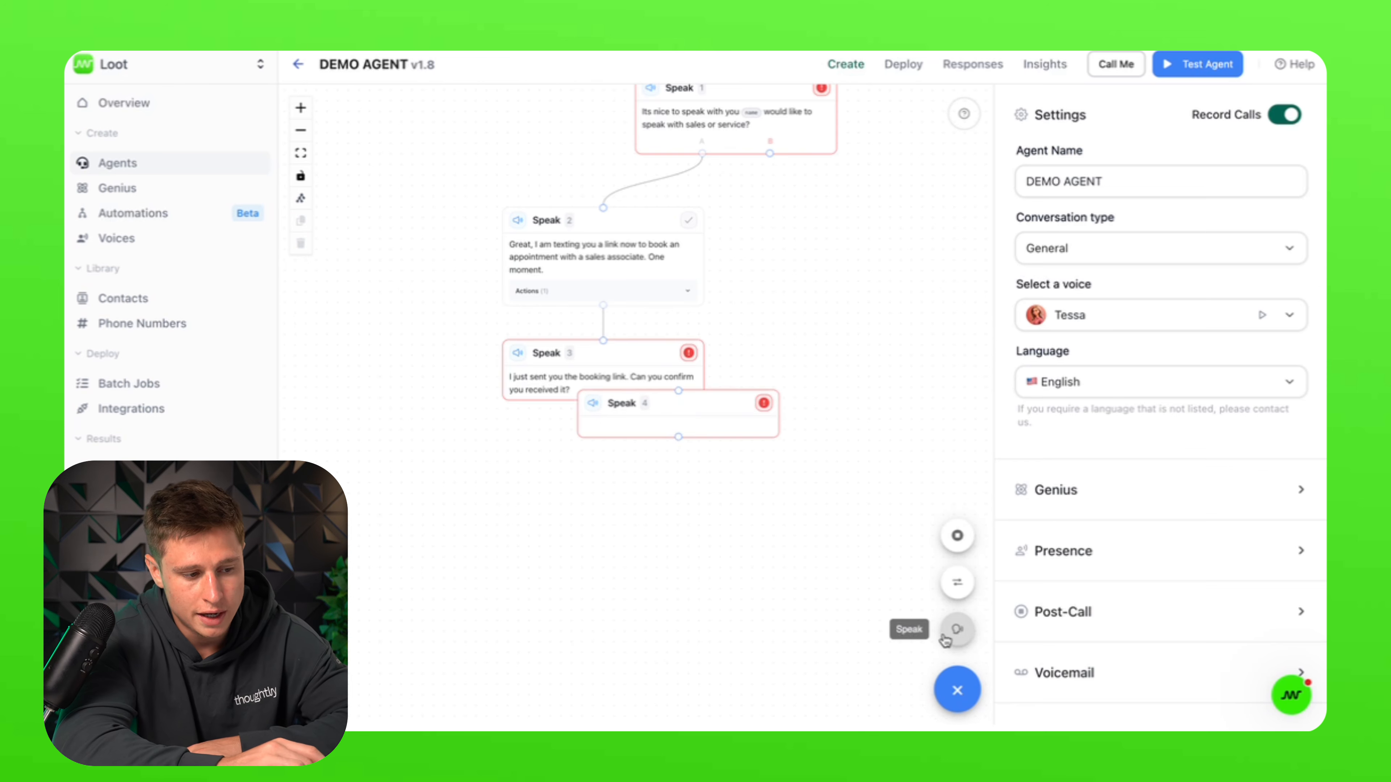
{"action": "left_click_drag", "start_coordinate": [537, 539], "coordinate": [516, 563]}
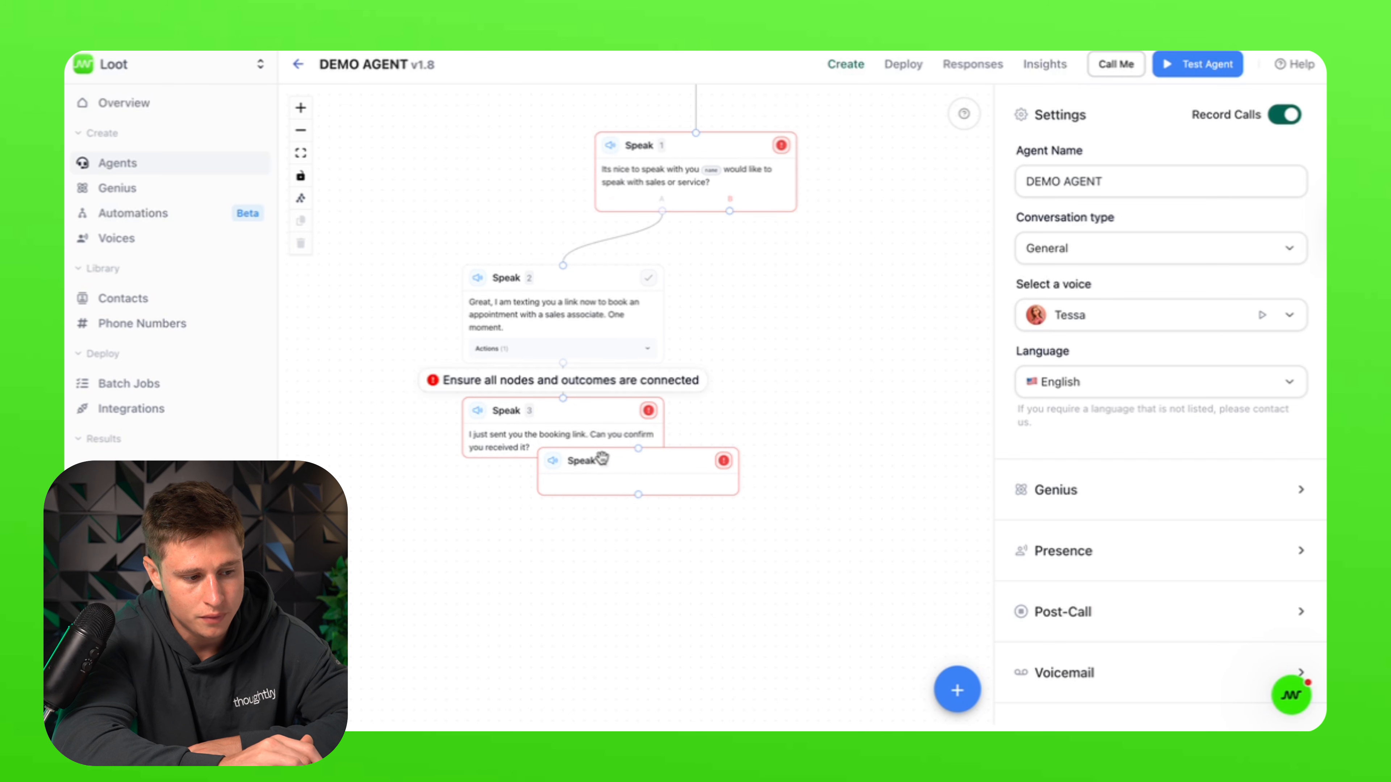
{"action": "left_click", "coordinate": [633, 463]}
{"action": "left_click_drag", "start_coordinate": [633, 463], "coordinate": [564, 521]}
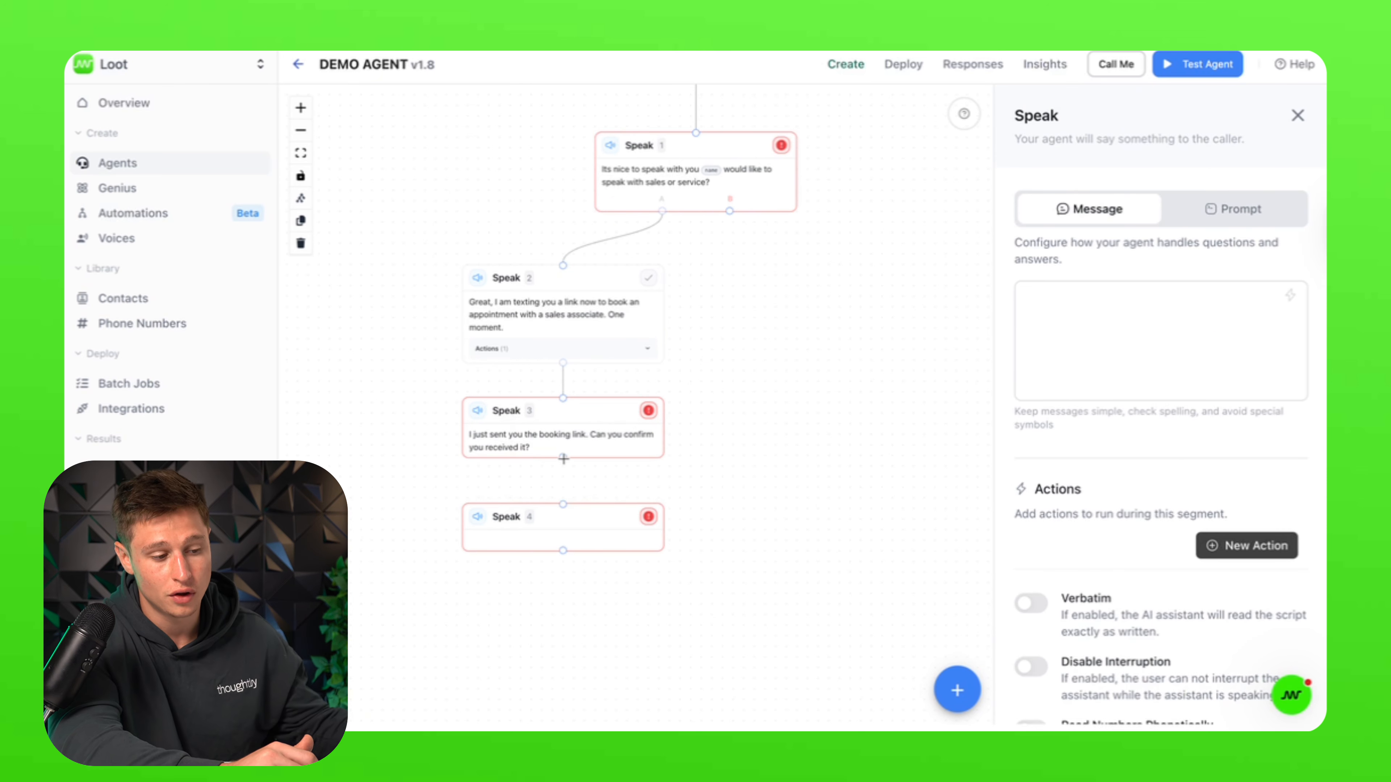
{"action": "left_click_drag", "start_coordinate": [561, 459], "coordinate": [563, 504]}
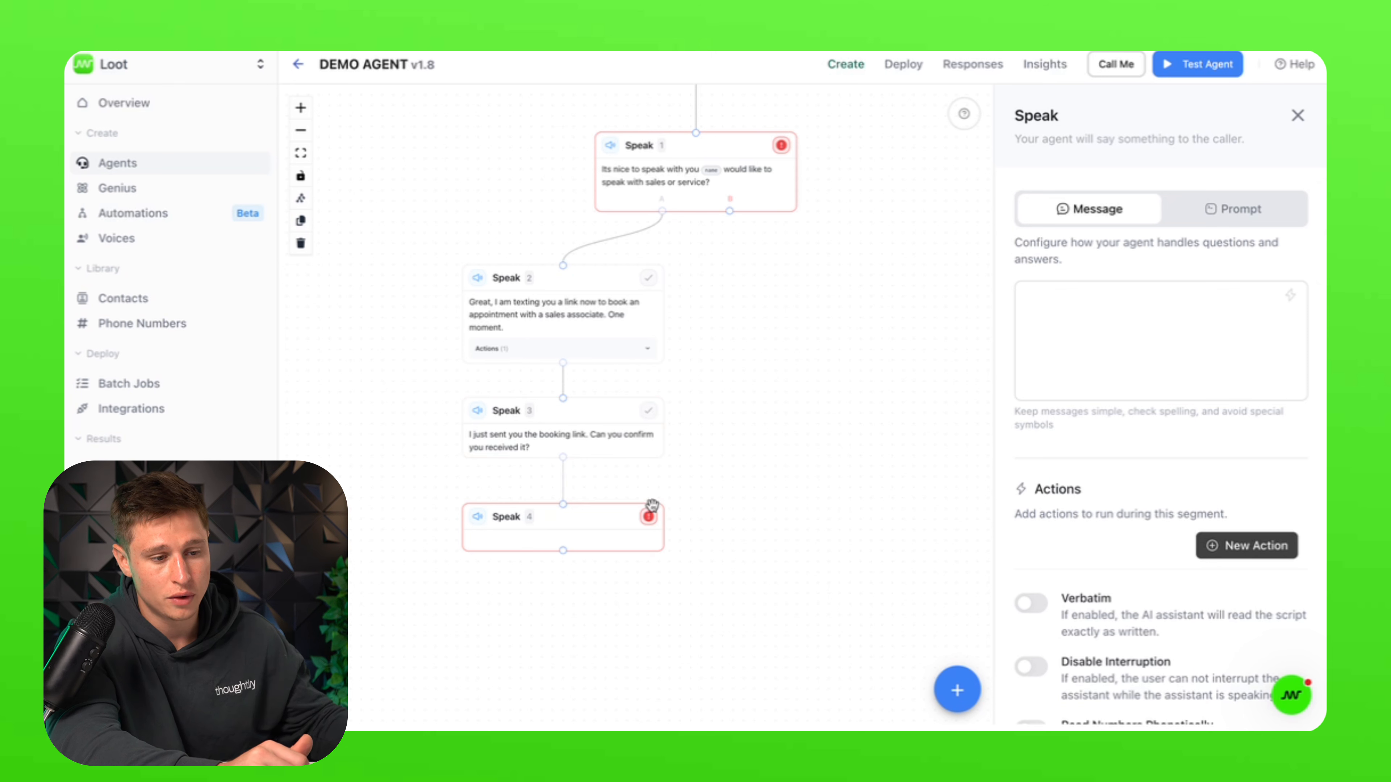
{"action": "left_click", "coordinate": [1174, 317]}
{"action": "type", "text": "Great"}
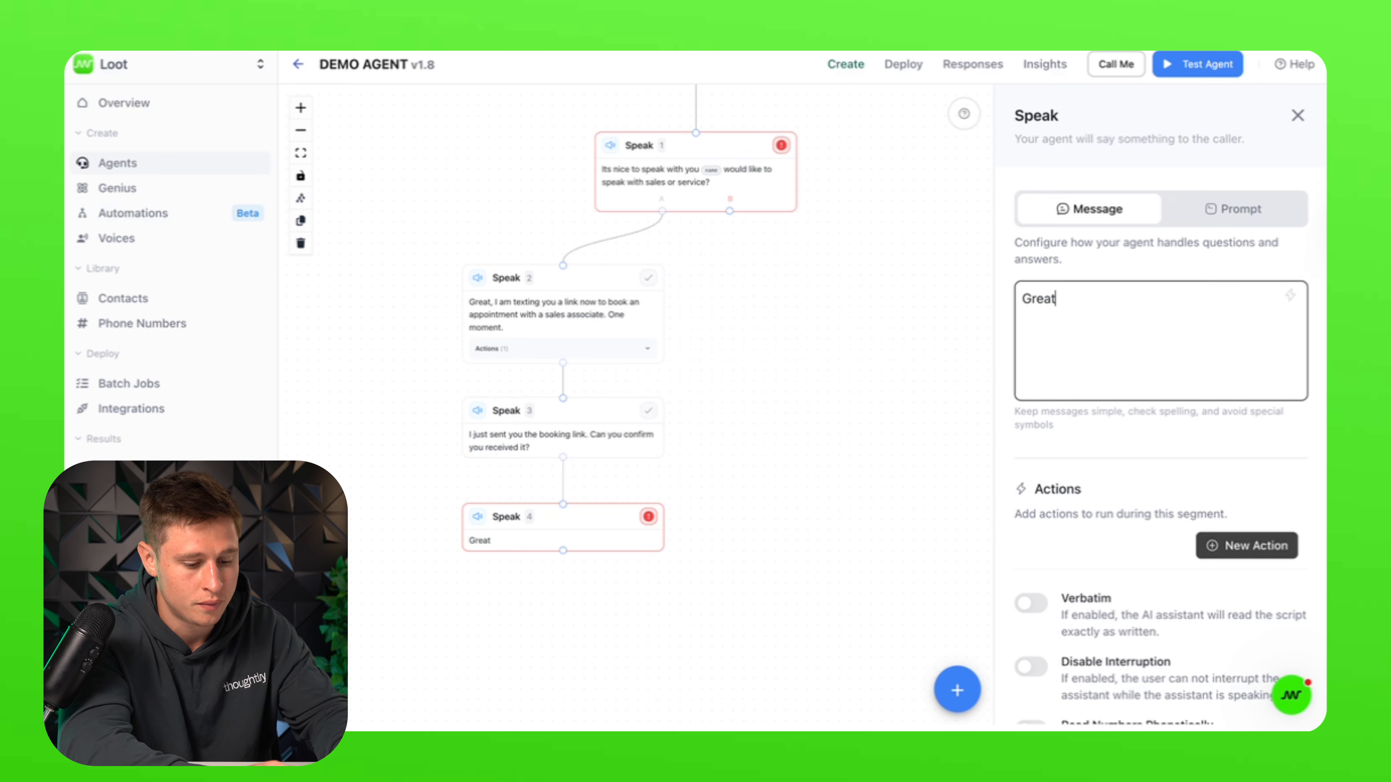
{"action": "type", "text": ", do you have"}
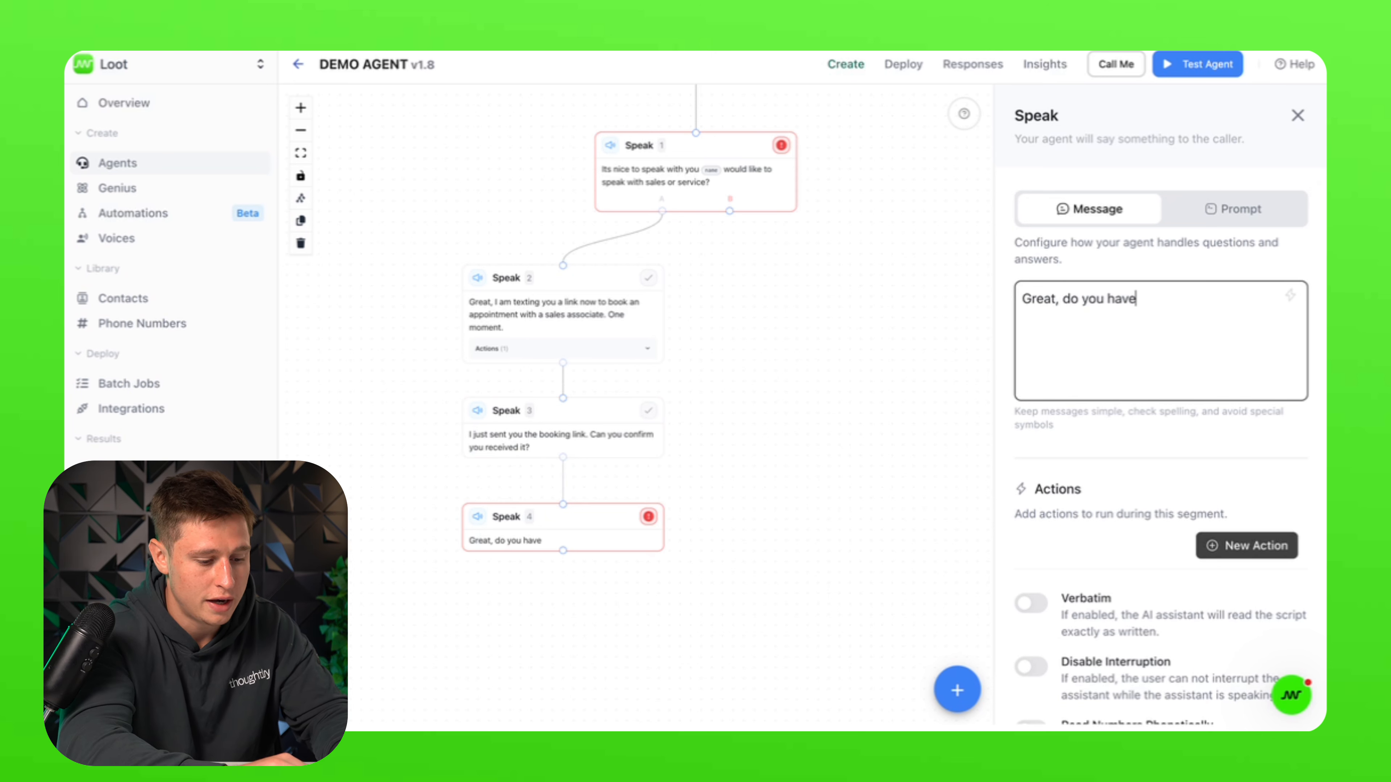
{"action": "type", "text": " any more "}
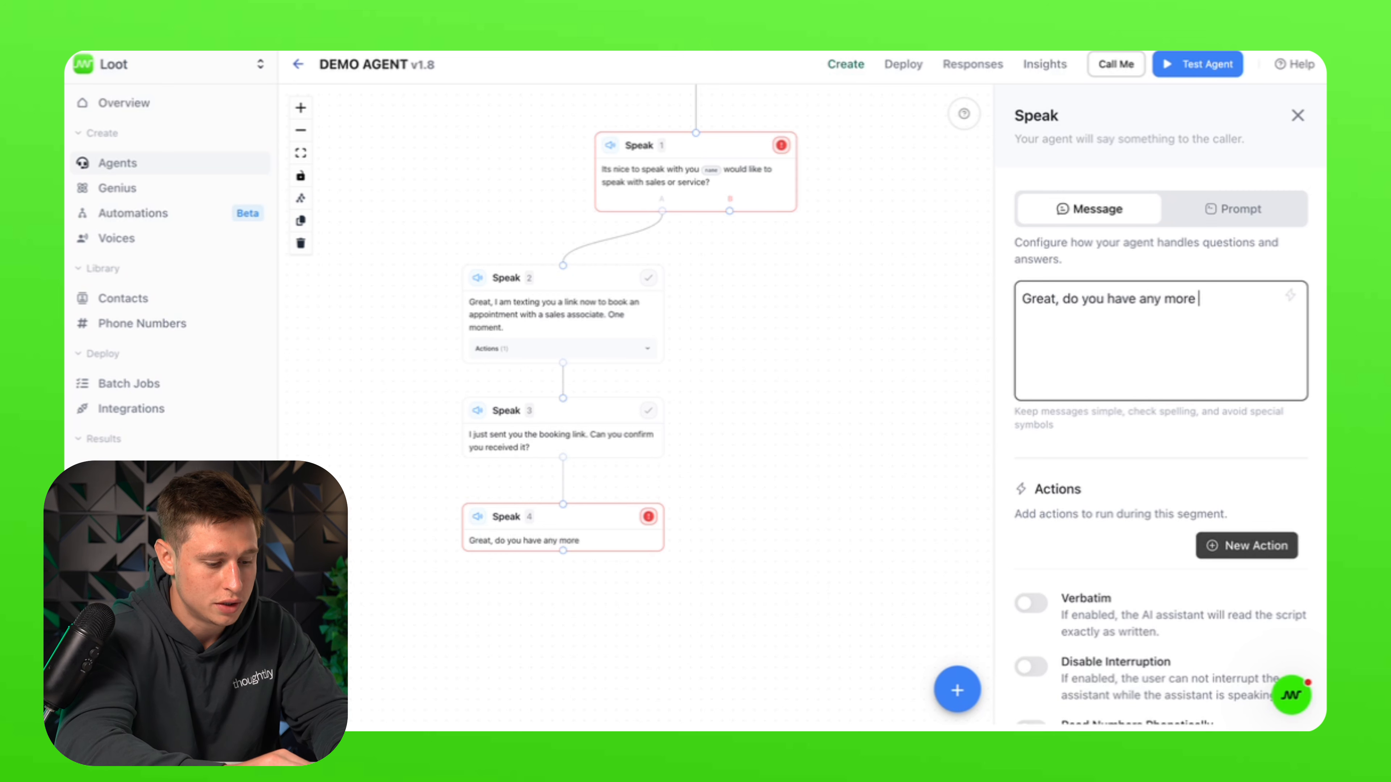
{"action": "type", "text": "questions for"}
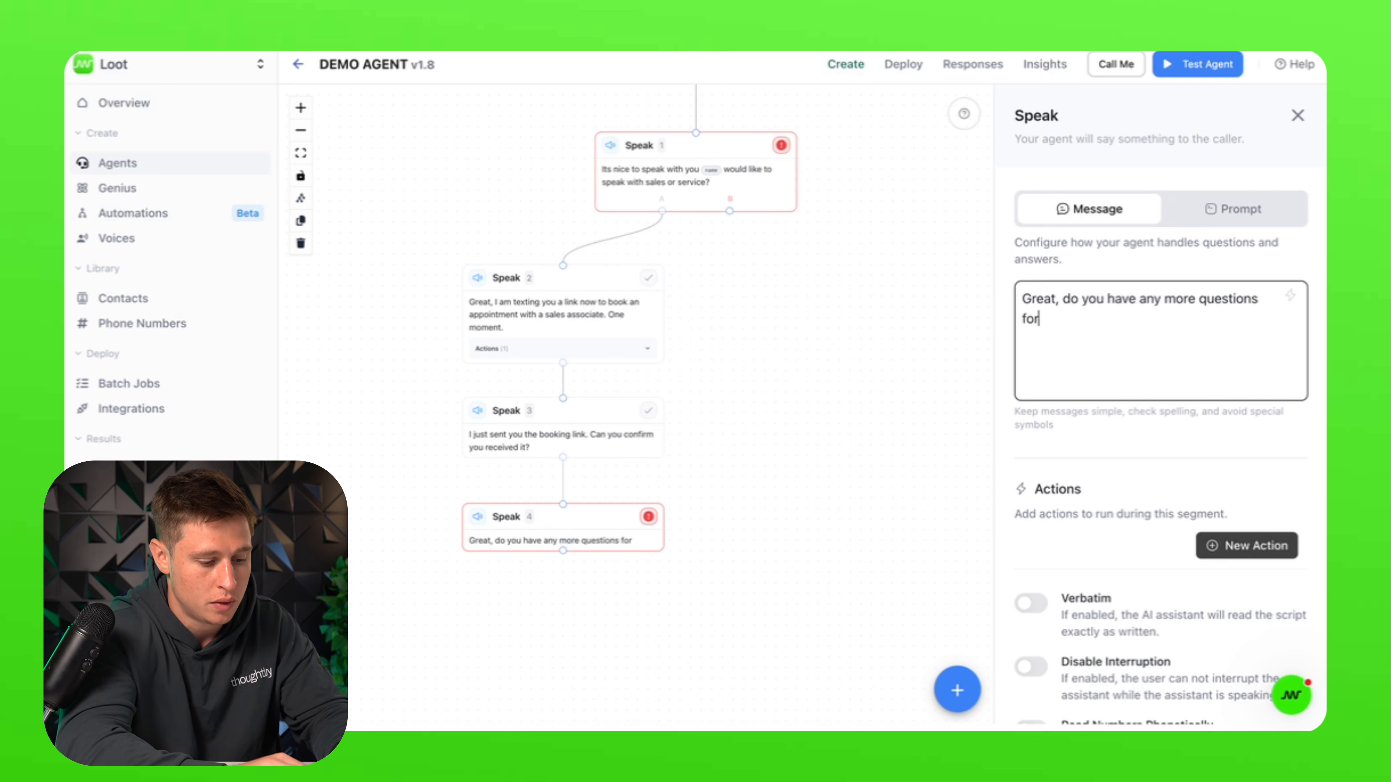
{"action": "type", "text": " me before "}
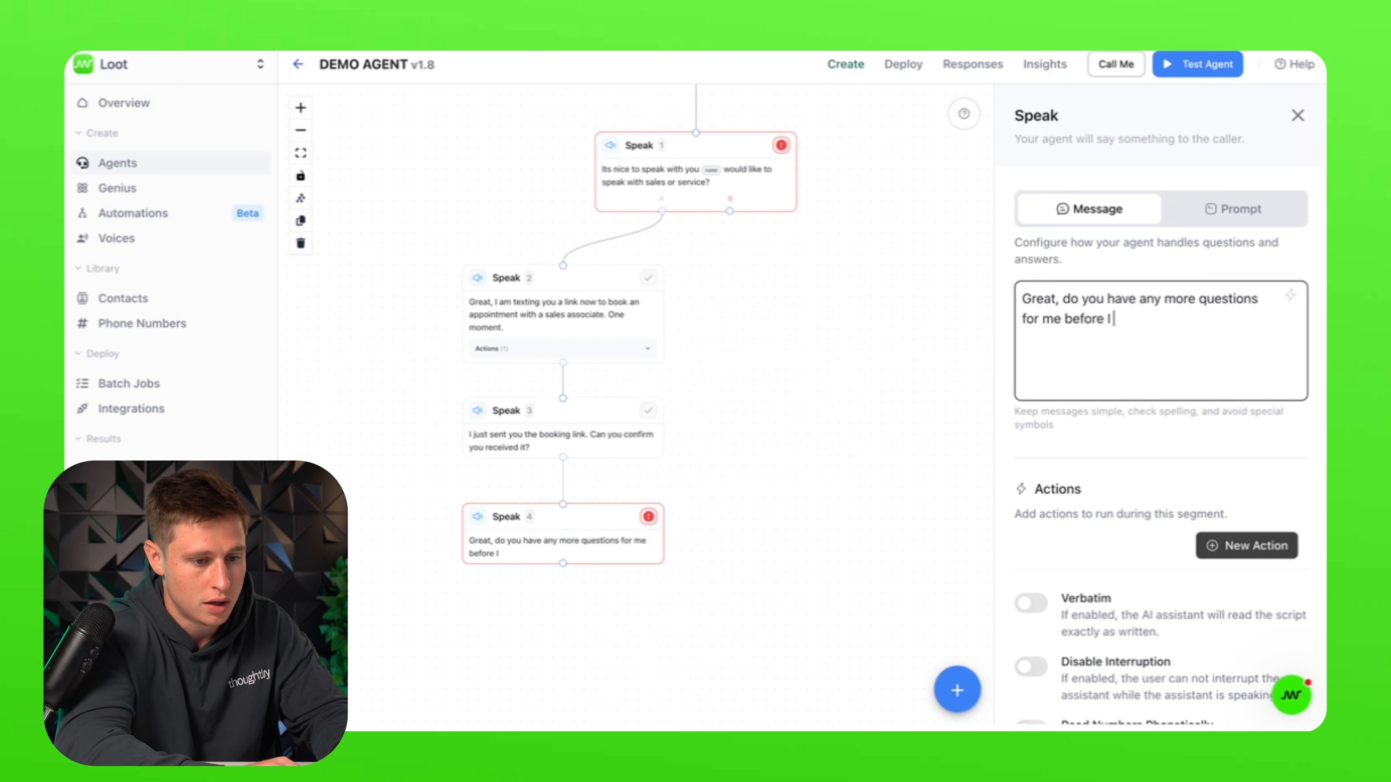
{"action": "type", "text": "I go"}
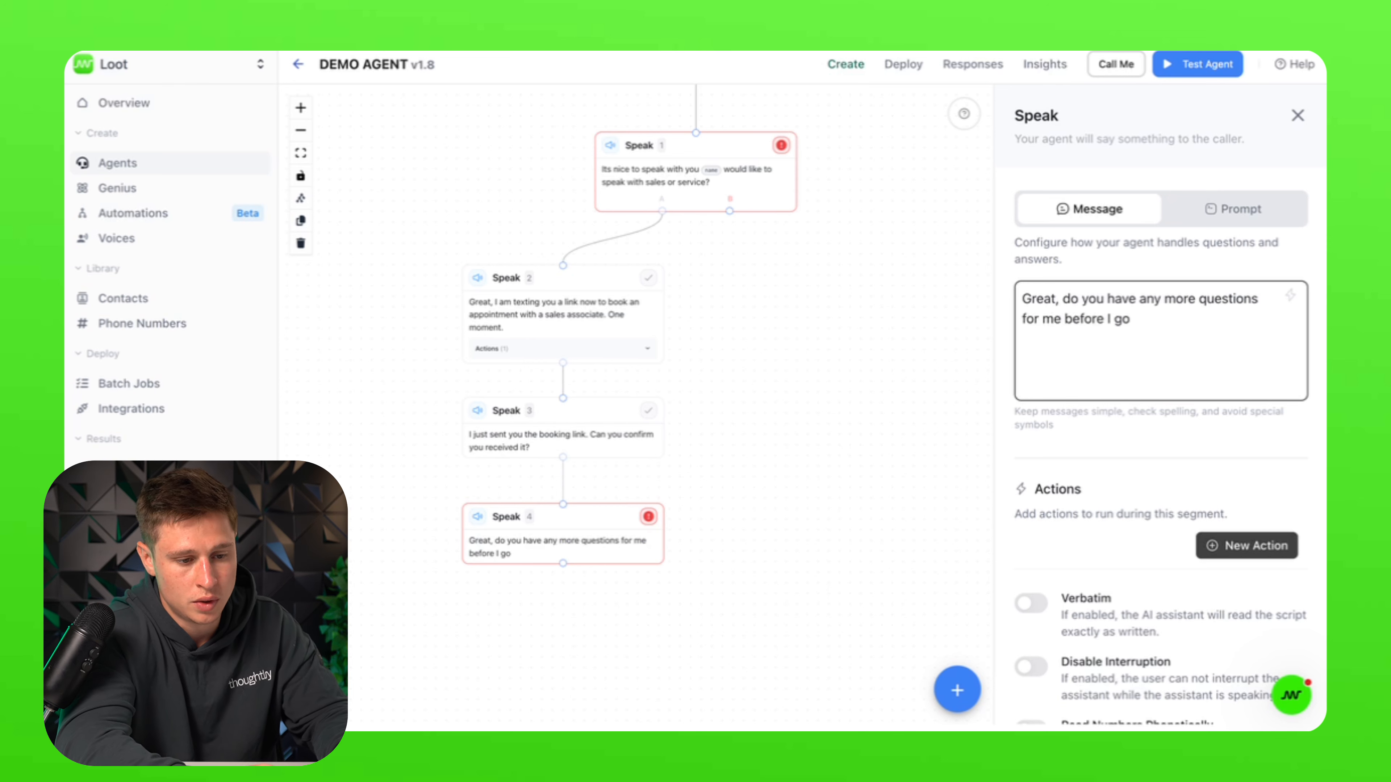
{"action": "type", "text": ">?"}
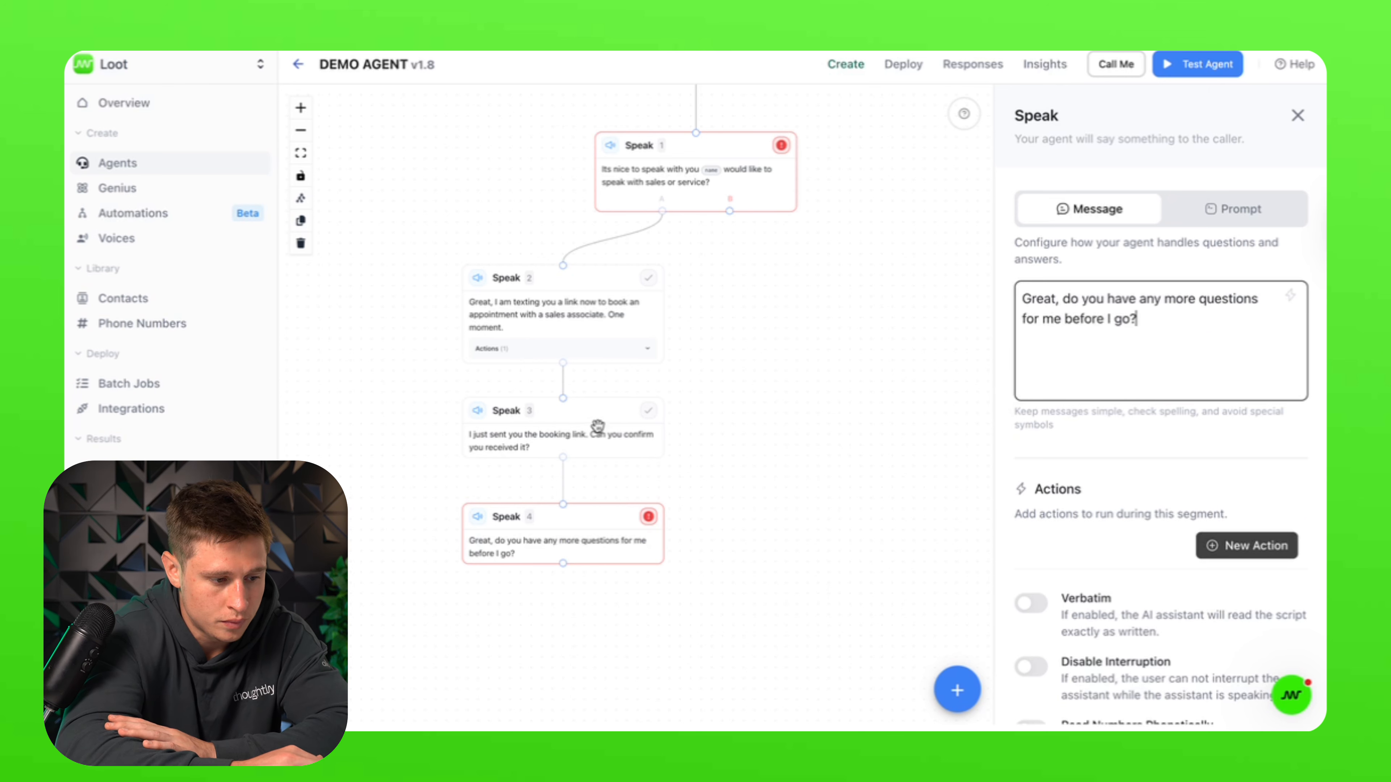
Step: Review Speak 3's settings and realign Speak 4 directly under Speak 3
{"action": "left_click", "coordinate": [598, 428]}
{"action": "scroll", "coordinate": [1281, 608], "scroll_direction": "down", "scroll_amount": 8}
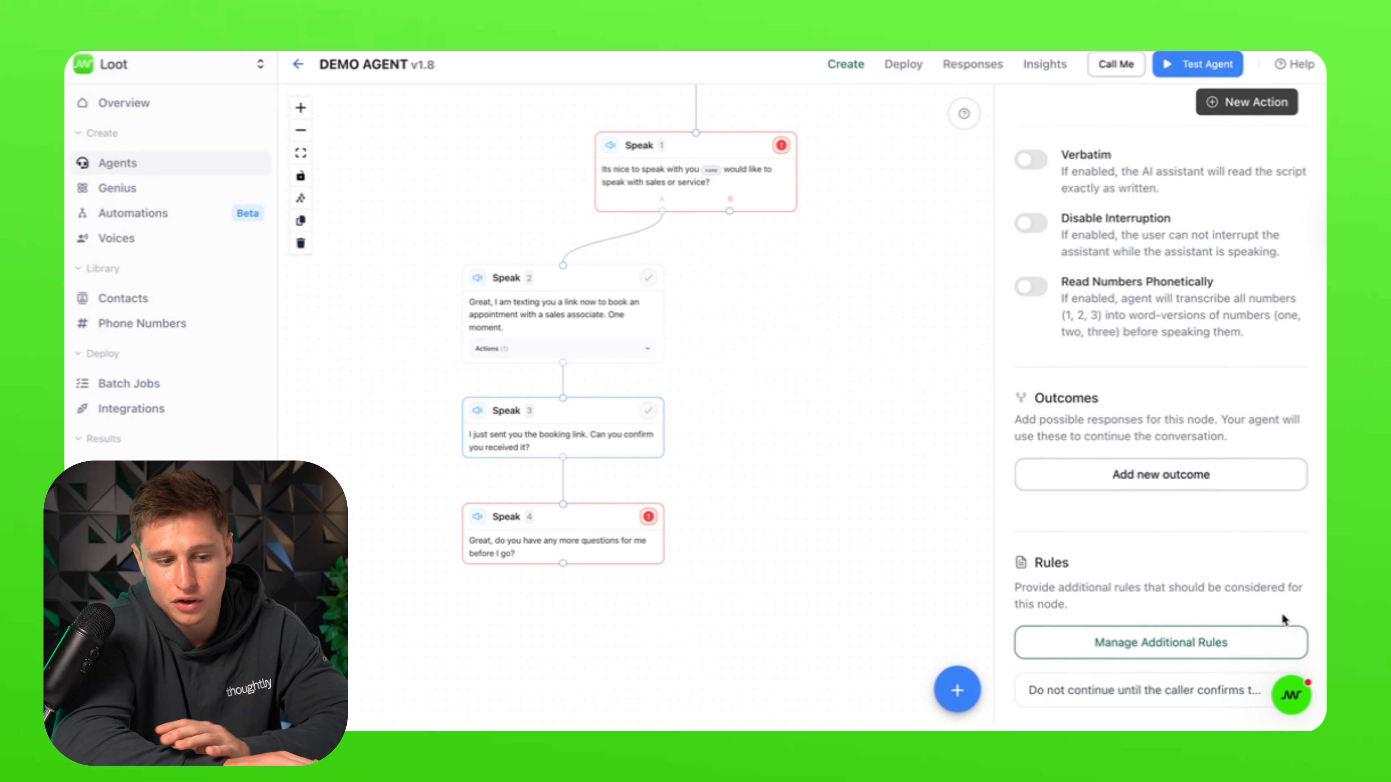
{"action": "scroll", "coordinate": [1283, 616], "scroll_direction": "up", "scroll_amount": 8}
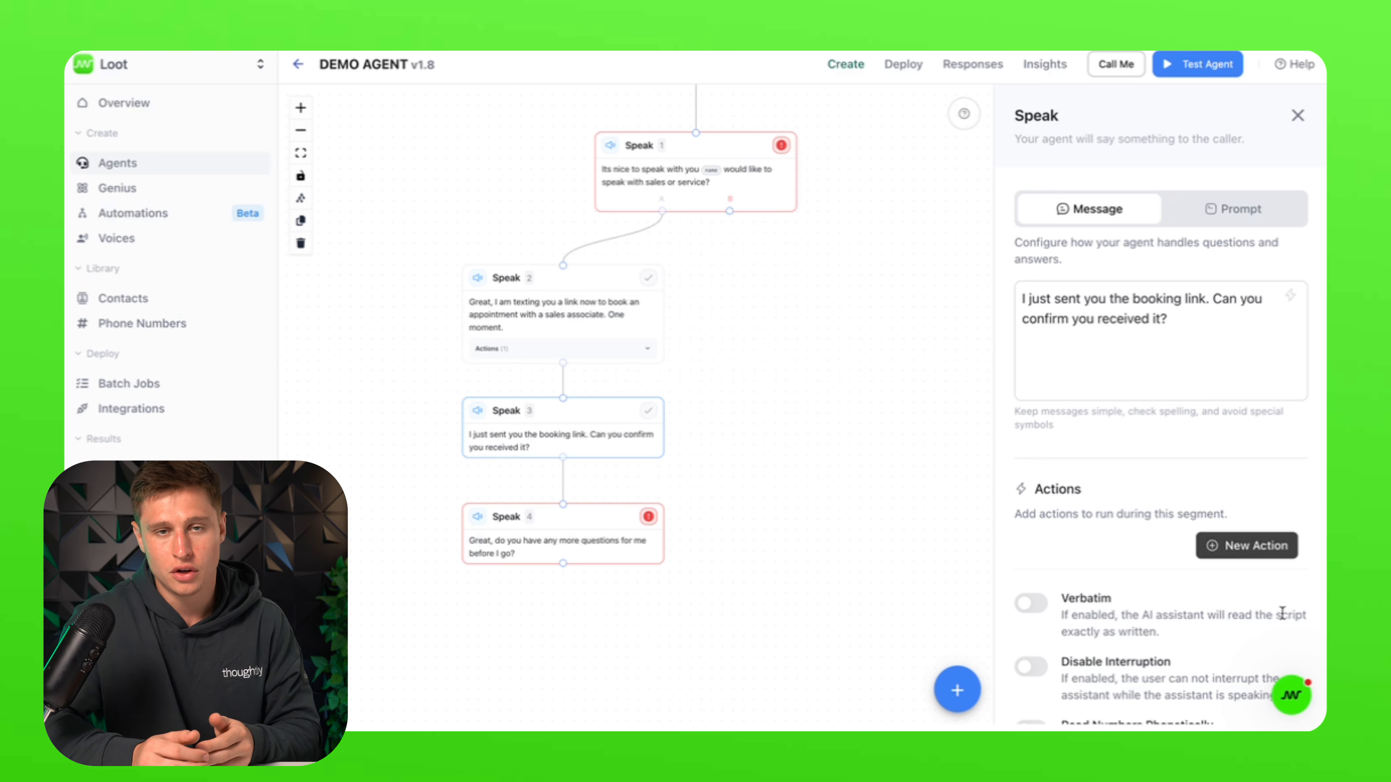
{"action": "scroll", "coordinate": [1281, 614], "scroll_direction": "down", "scroll_amount": 5}
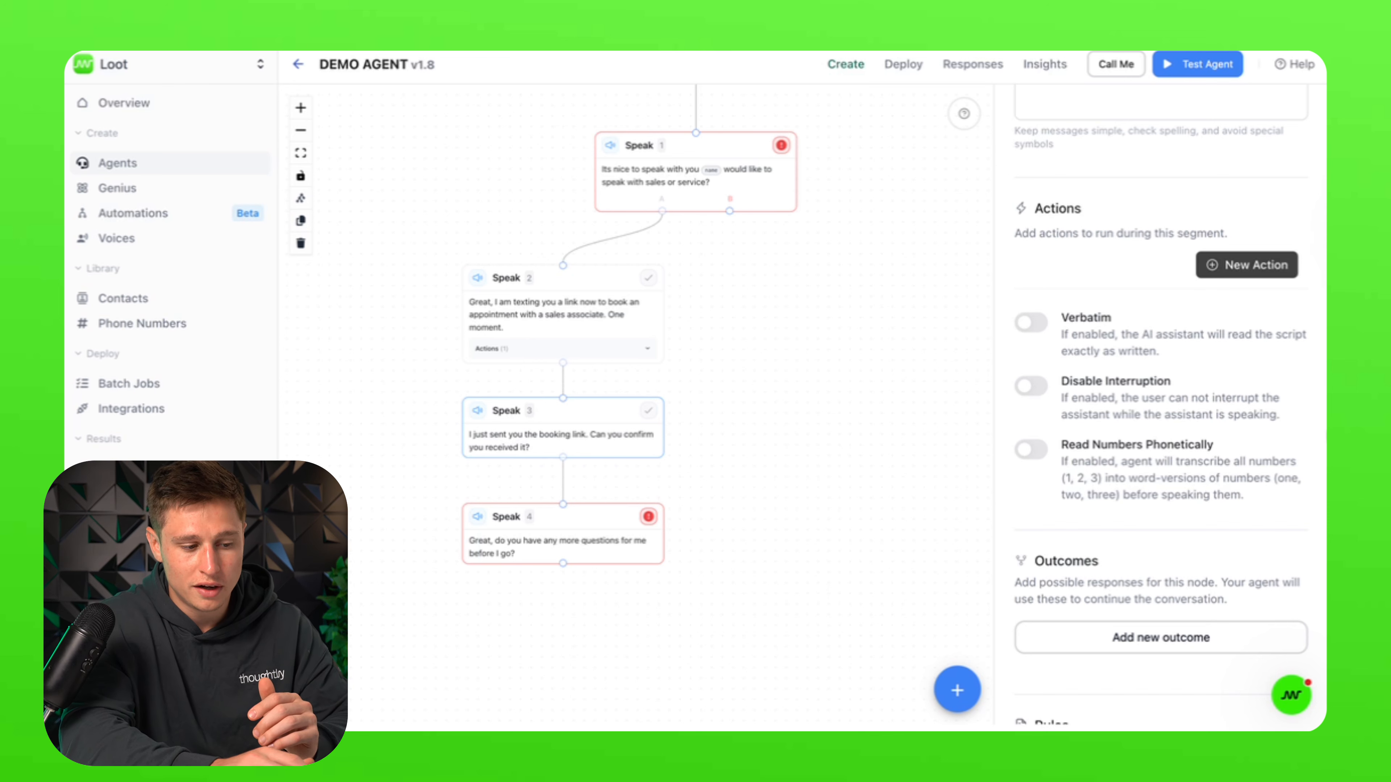
{"action": "scroll", "coordinate": [1224, 272], "scroll_direction": "up", "scroll_amount": 2}
{"action": "scroll", "coordinate": [1223, 269], "scroll_direction": "up", "scroll_amount": 1}
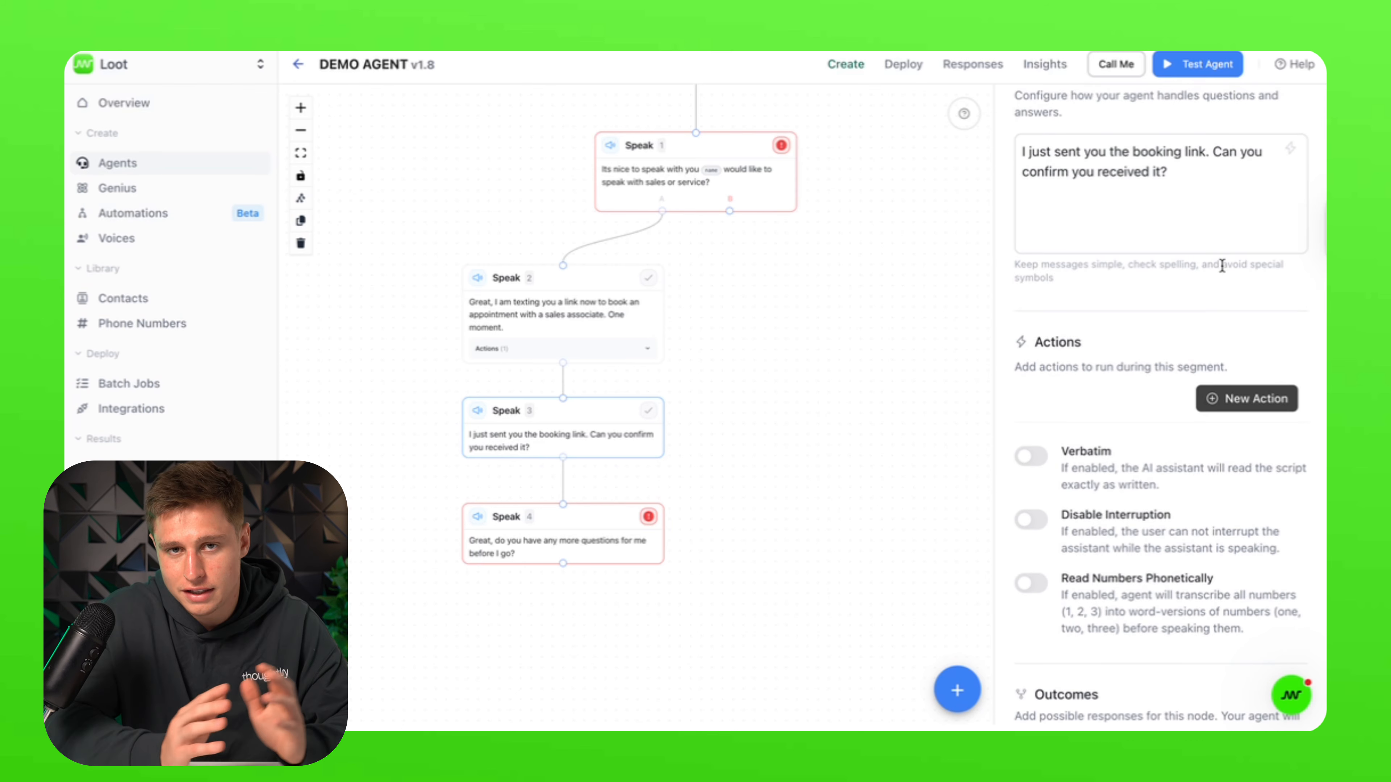
{"action": "scroll", "coordinate": [1176, 664], "scroll_direction": "down", "scroll_amount": 5}
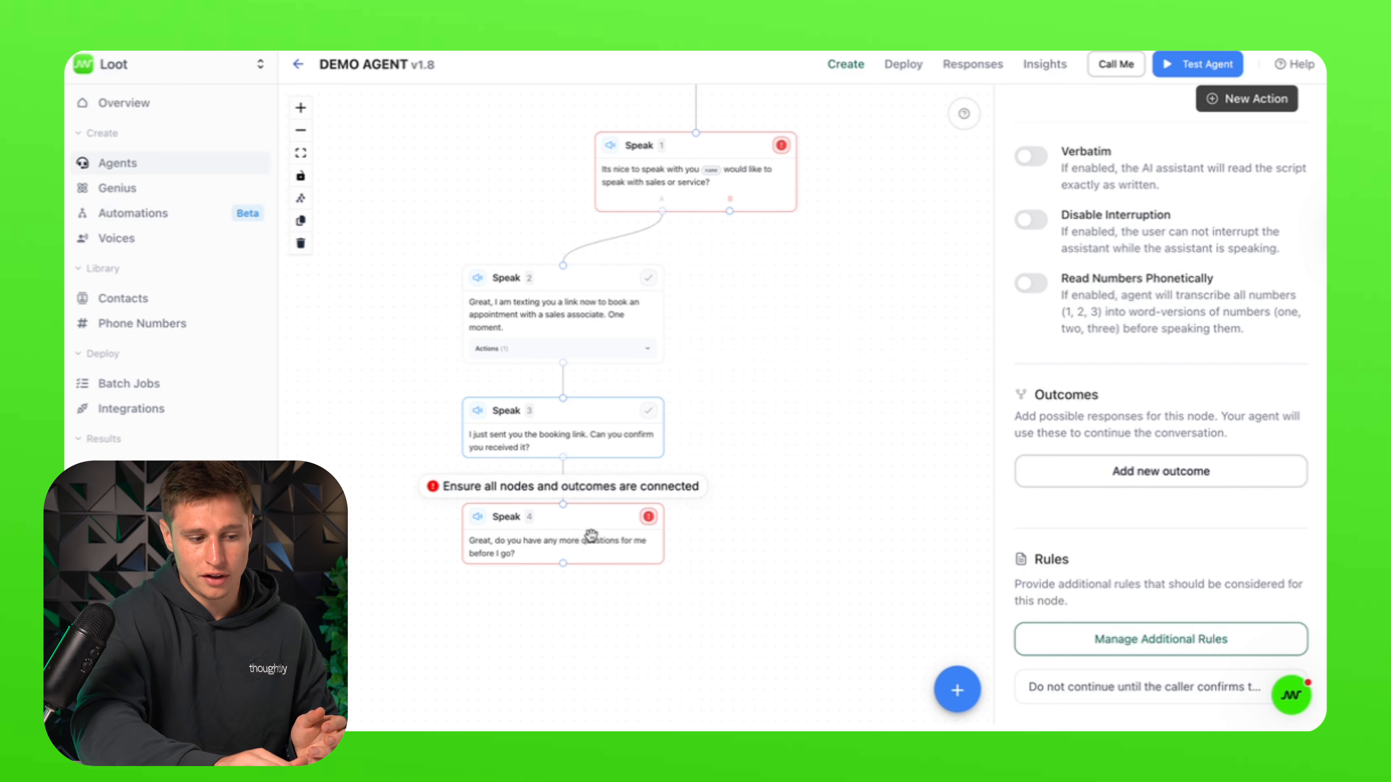
{"action": "left_click_drag", "start_coordinate": [590, 534], "coordinate": [618, 535]}
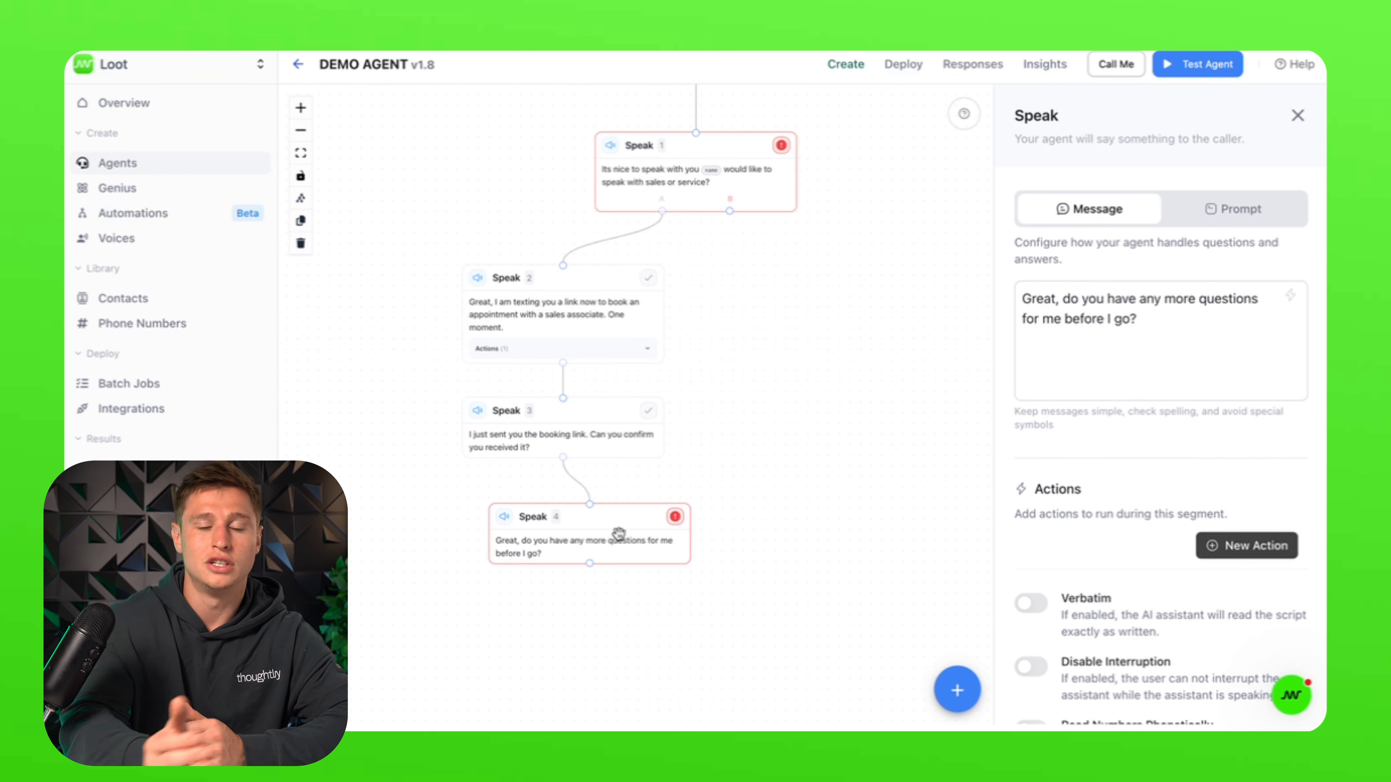
{"action": "left_click_drag", "start_coordinate": [564, 553], "coordinate": [542, 552]}
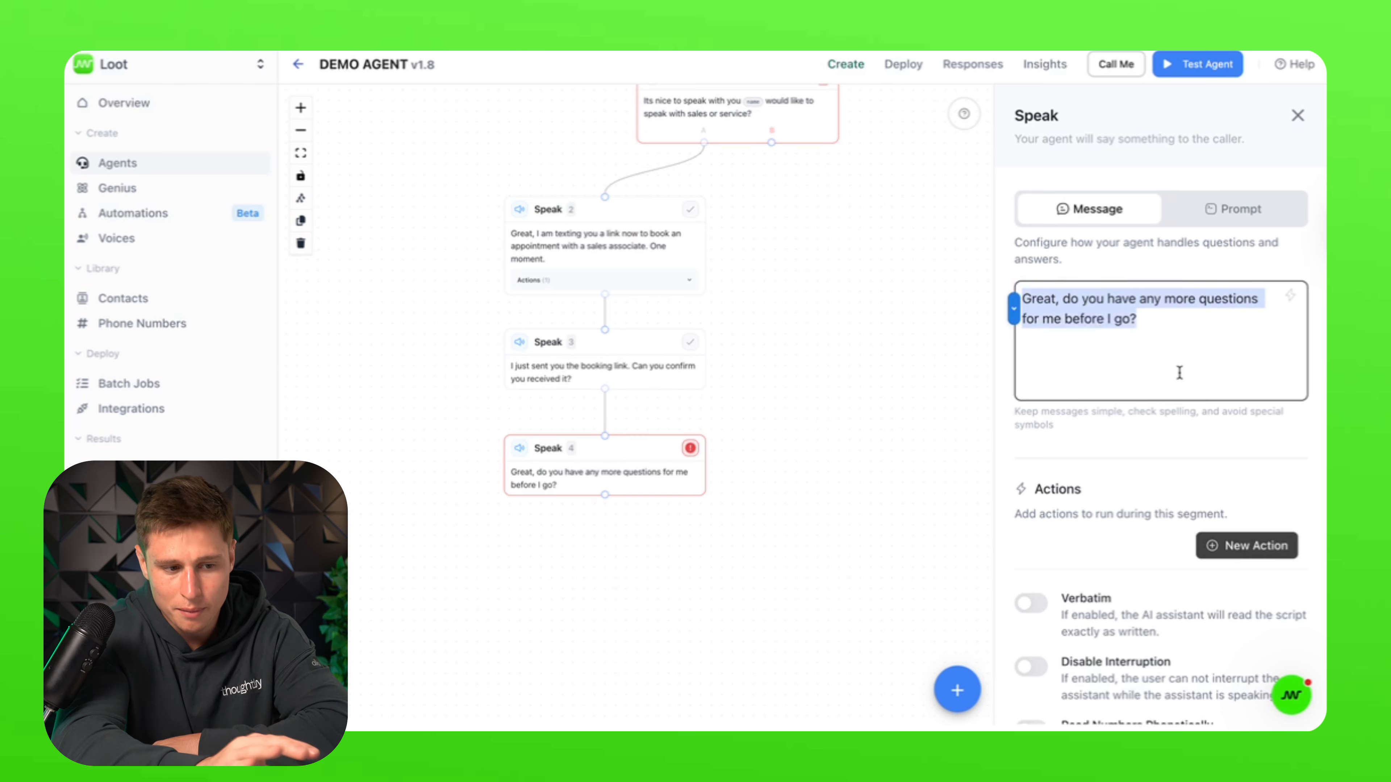
Step: Delete Speak 4's fixed closing-question message
{"action": "left_click", "coordinate": [1202, 352]}
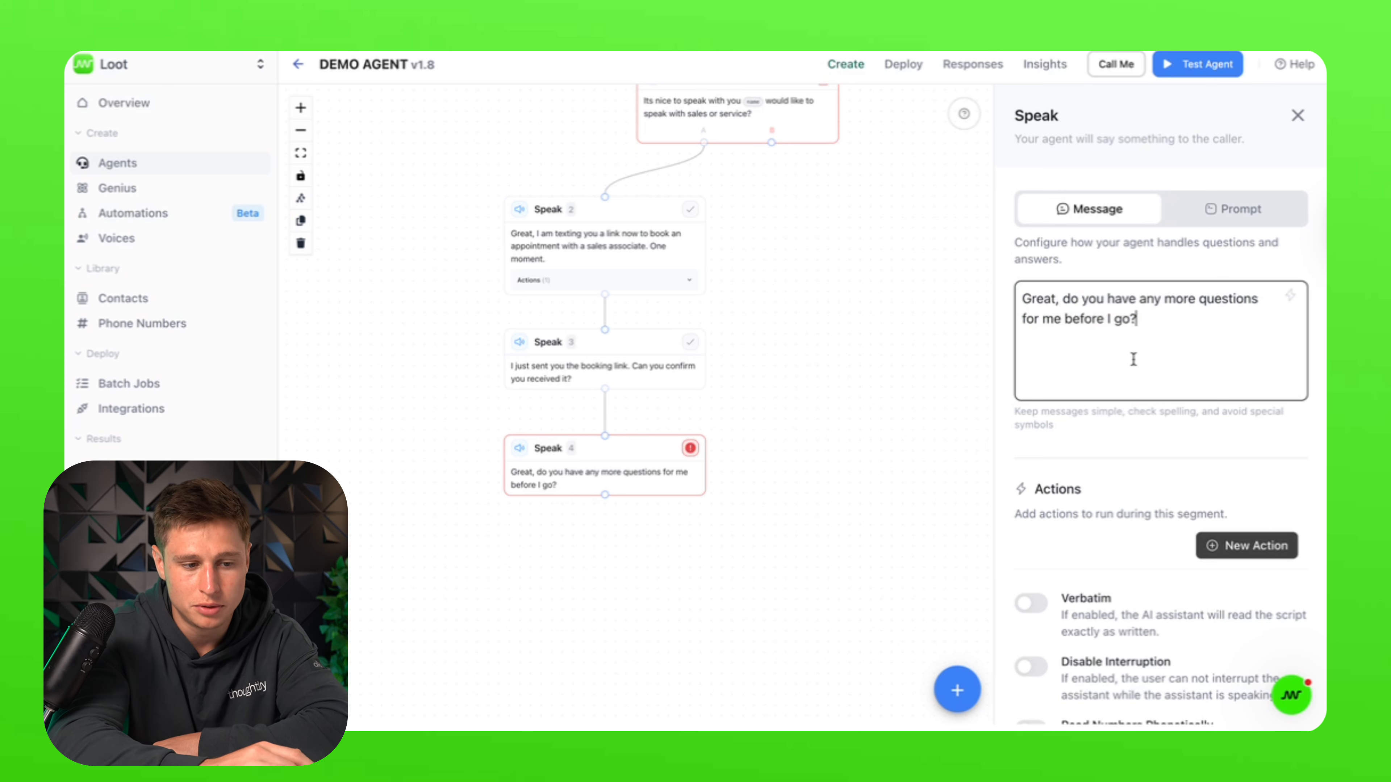
{"action": "left_click_drag", "start_coordinate": [1165, 335], "coordinate": [1009, 271]}
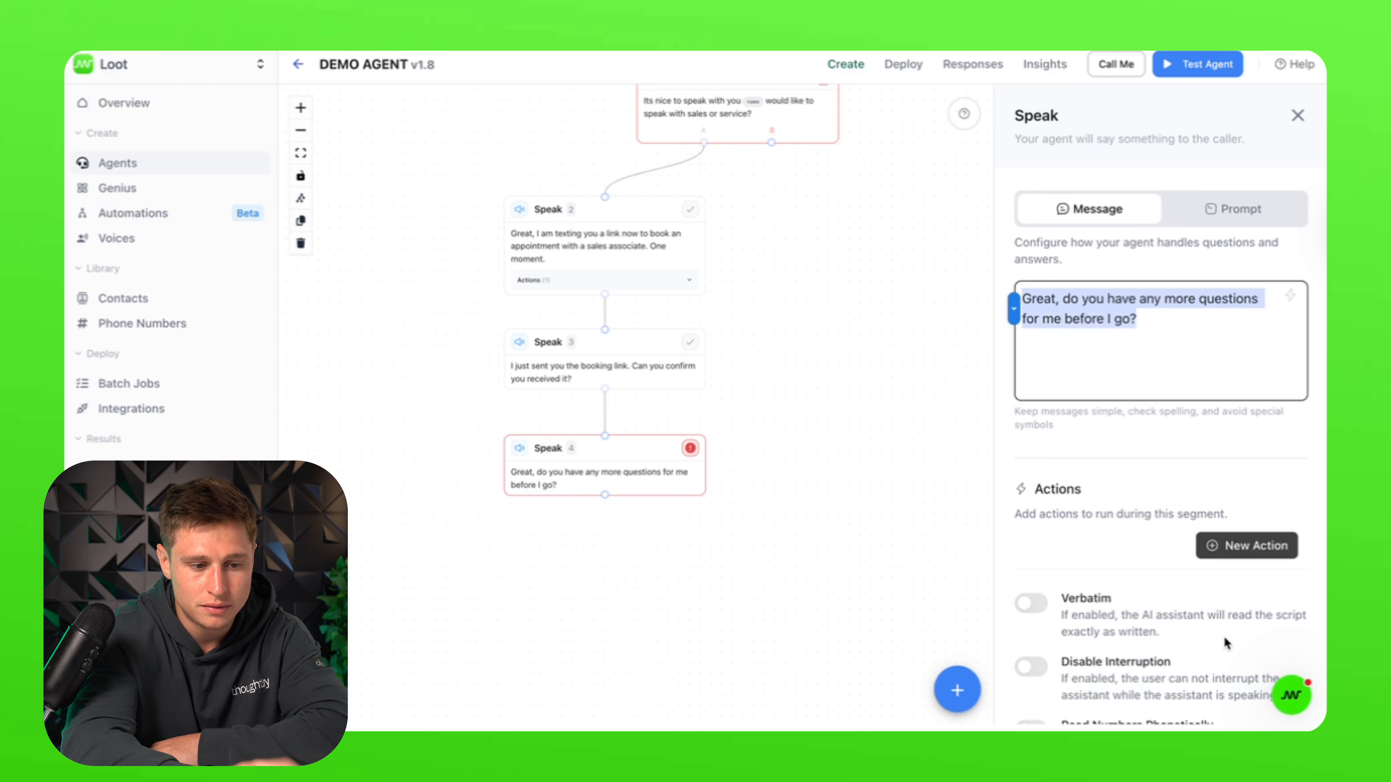
{"action": "key", "text": "BackSpace"}
{"action": "scroll", "coordinate": [1173, 542], "scroll_direction": "down", "scroll_amount": 5}
{"action": "scroll", "coordinate": [1174, 542], "scroll_direction": "up", "scroll_amount": 5}
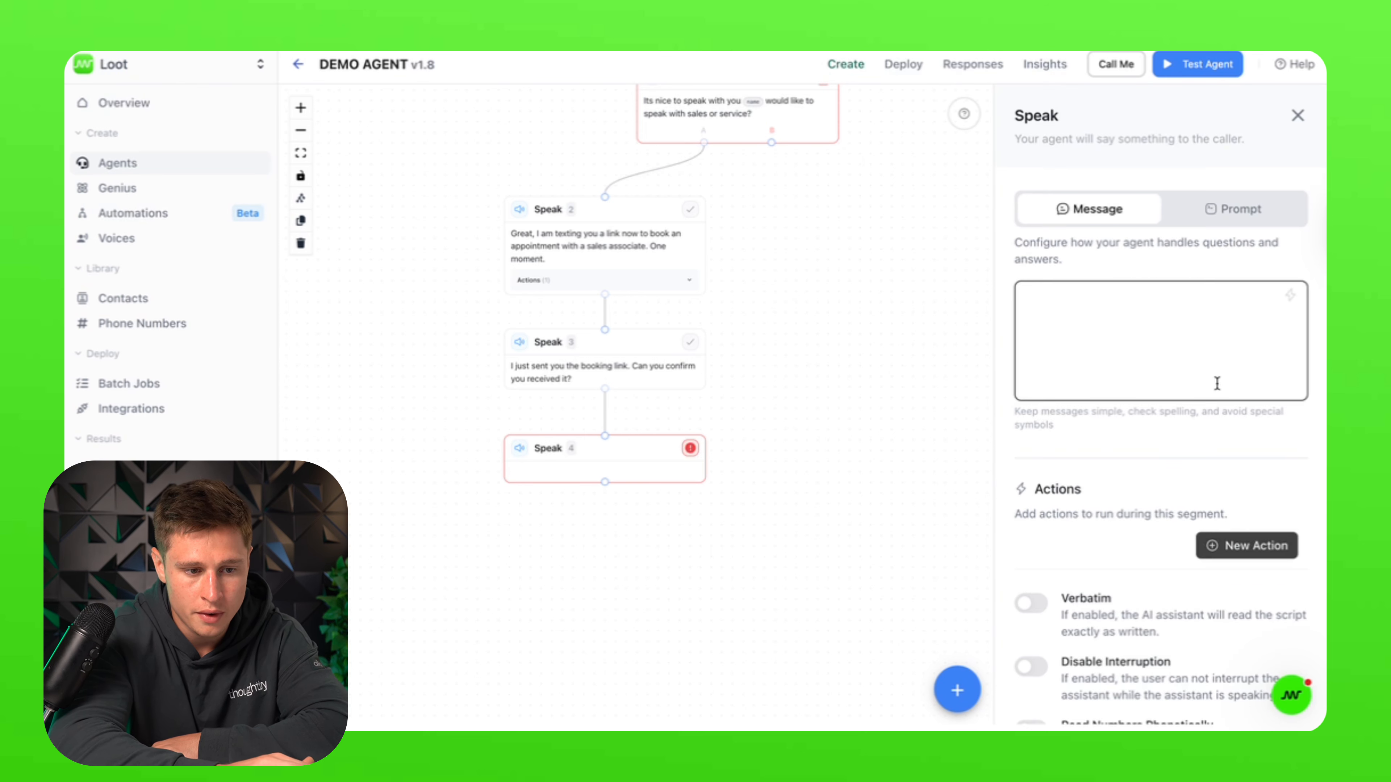
Step: Switch Speak 4 to a prompt: ask about remaining questions and don't hang up until none remain
{"action": "left_click", "coordinate": [1225, 215]}
{"action": "left_click", "coordinate": [1080, 371]}
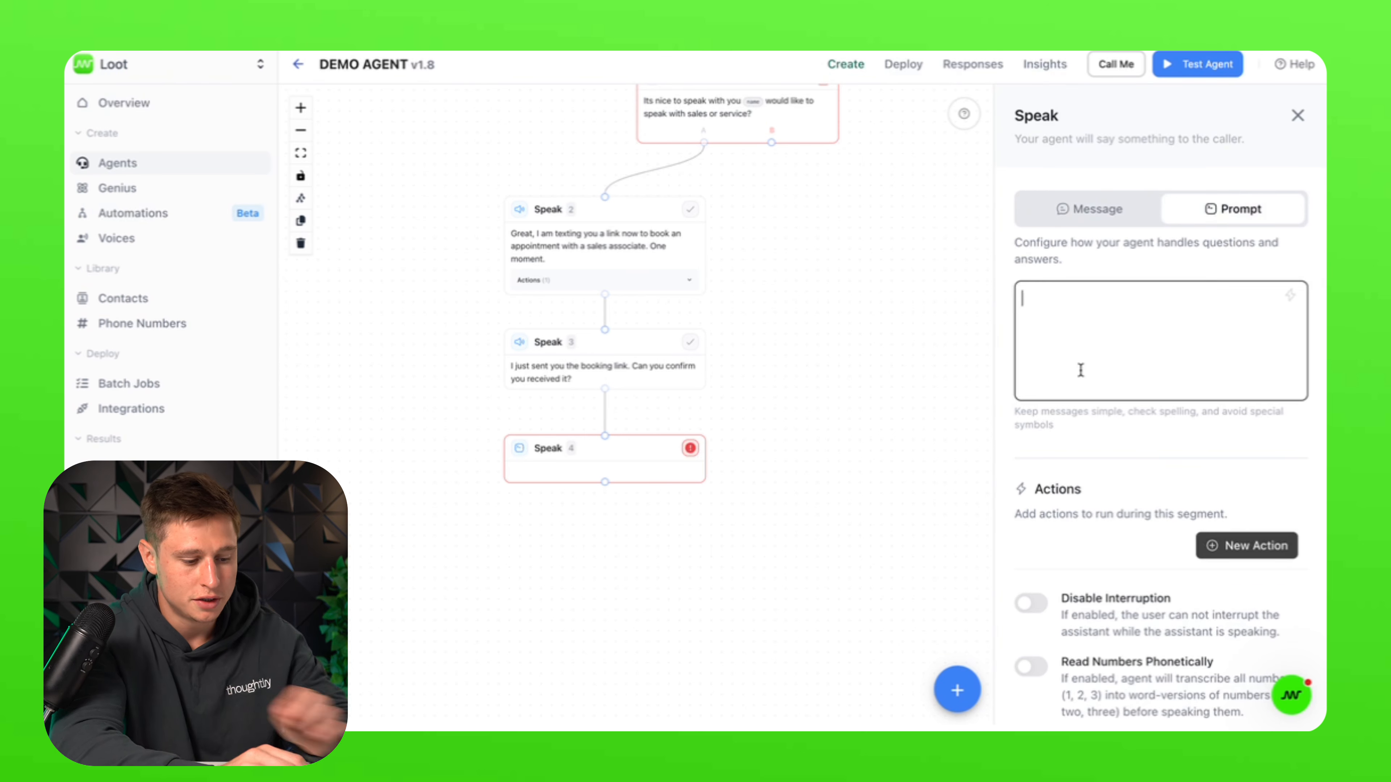
{"action": "type", "text": "Ask if the caller has any questions before you go. Do not hang up the call until the caller has no more questions."}
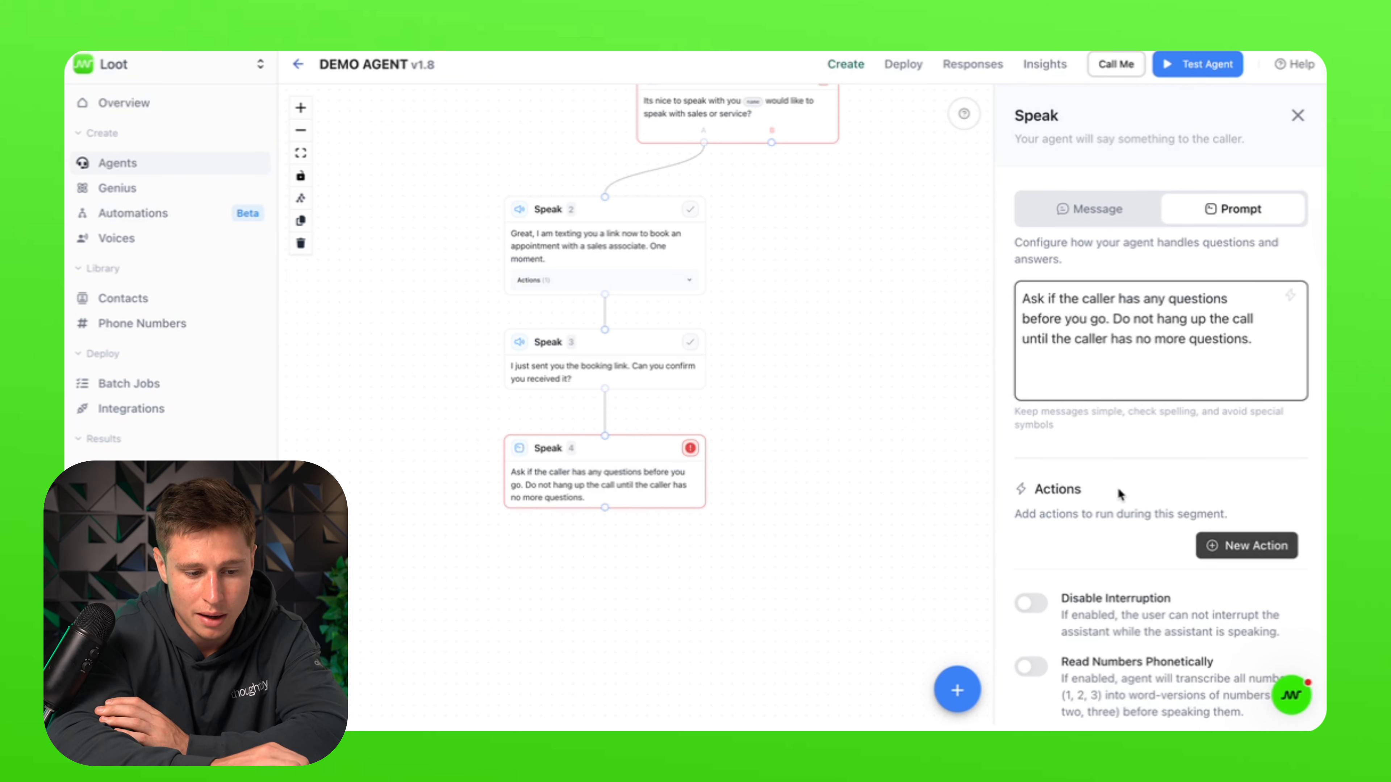
{"action": "scroll", "coordinate": [1119, 493], "scroll_direction": "down", "scroll_amount": 4}
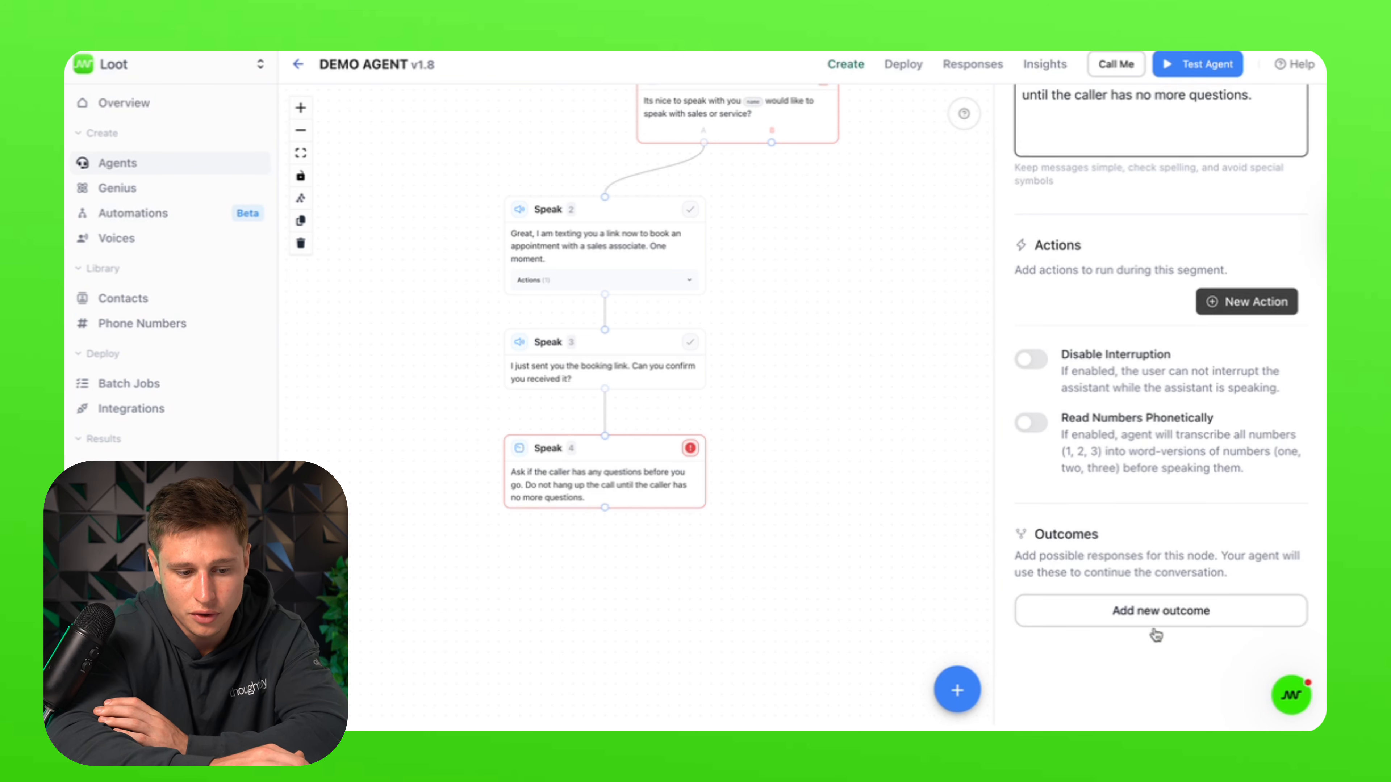
{"action": "scroll", "coordinate": [1271, 360], "scroll_direction": "up", "scroll_amount": 4}
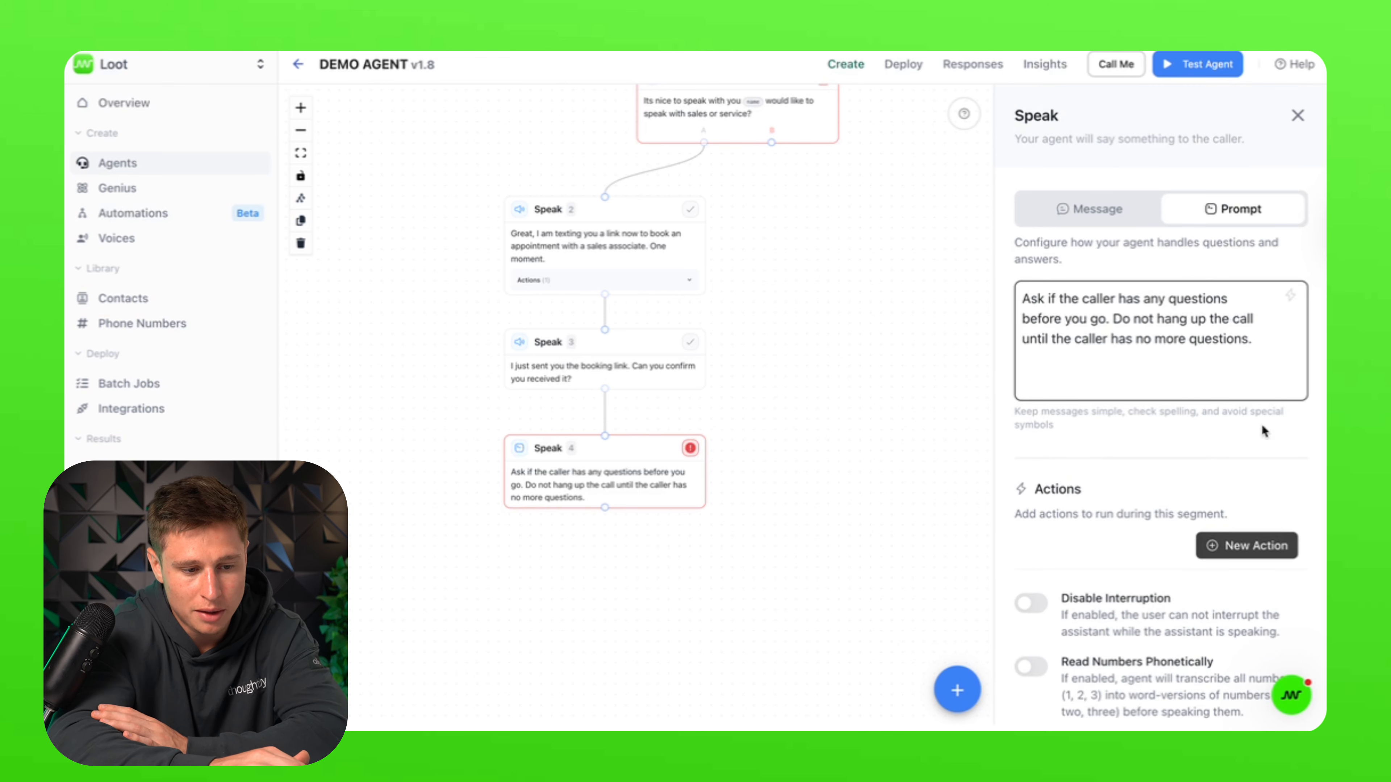
{"action": "mouse_move", "coordinate": [1282, 348]}
{"action": "left_mouse_down"}
{"action": "mouse_move", "coordinate": [1016, 301]}
{"action": "mouse_move", "coordinate": [1021, 319]}
{"action": "mouse_move", "coordinate": [1275, 344]}
{"action": "left_mouse_up"}
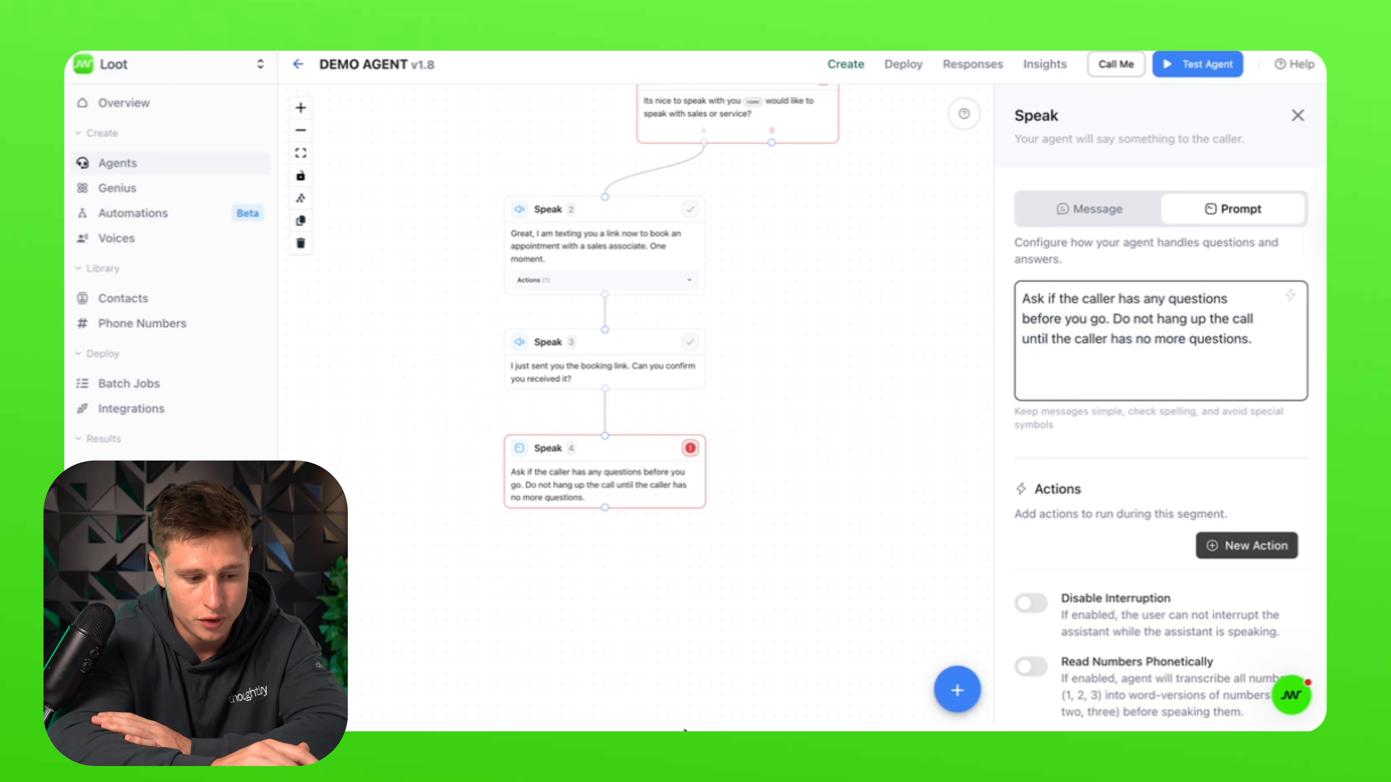
{"action": "left_click", "coordinate": [957, 689]}
Step: Add an End node below step 4, then delete it and reselect step 4
{"action": "left_click_drag", "start_coordinate": [958, 545], "coordinate": [717, 600]}
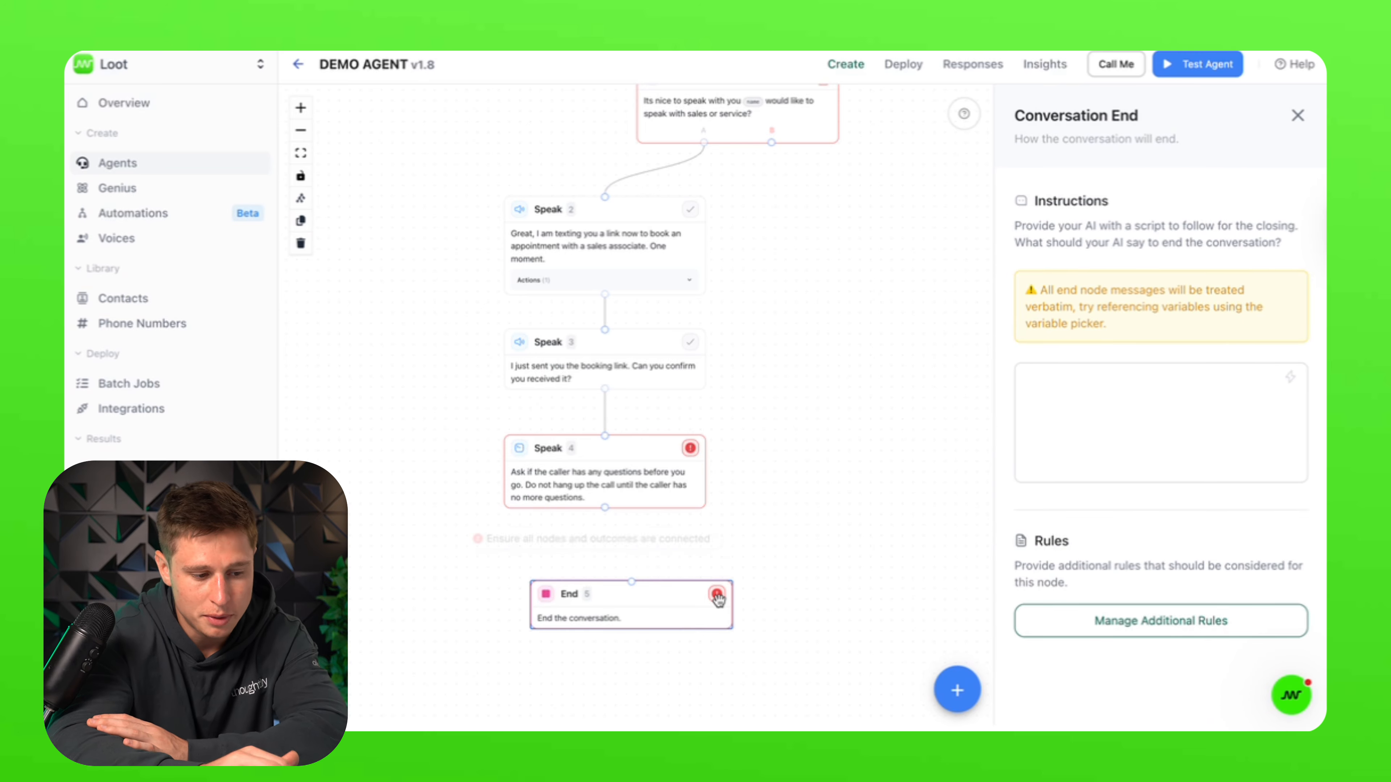
{"action": "key", "text": "BackSpace"}
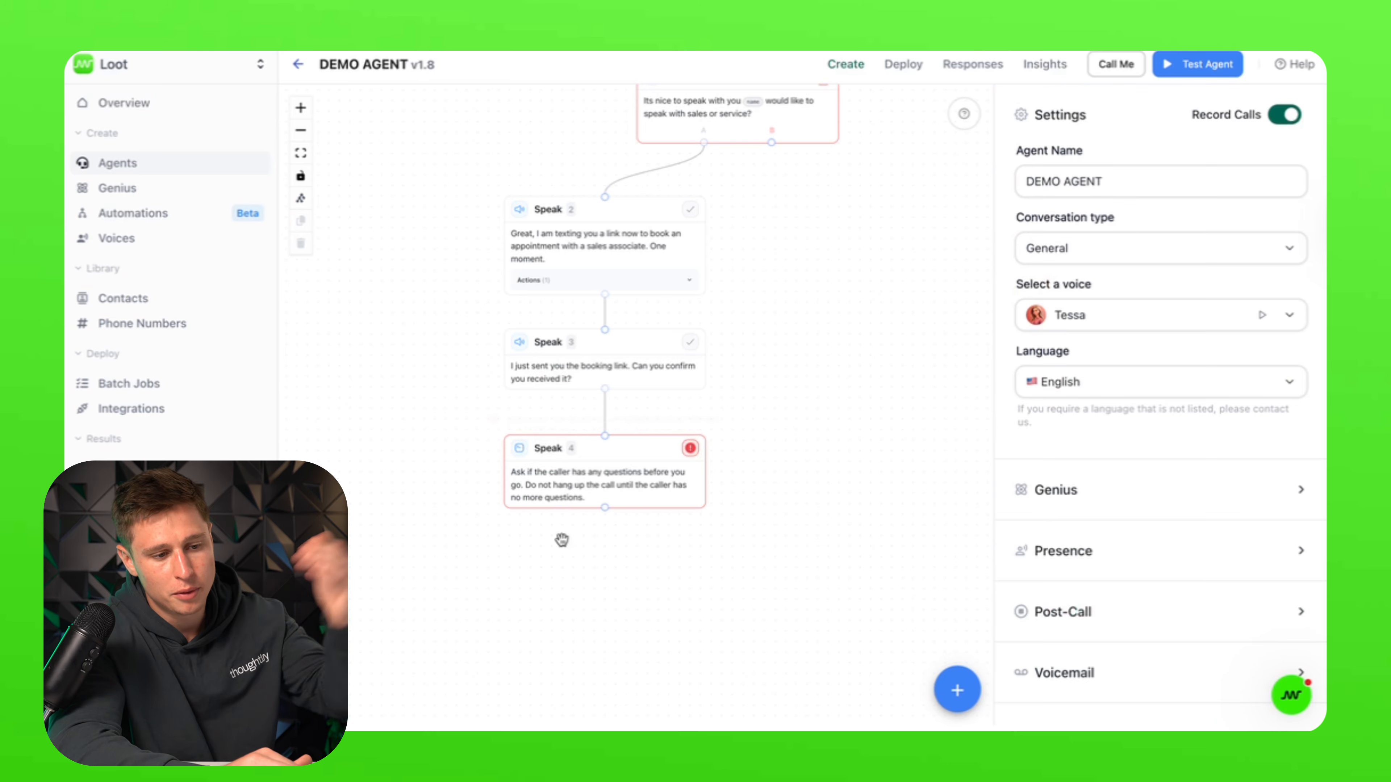
{"action": "left_click", "coordinate": [622, 481]}
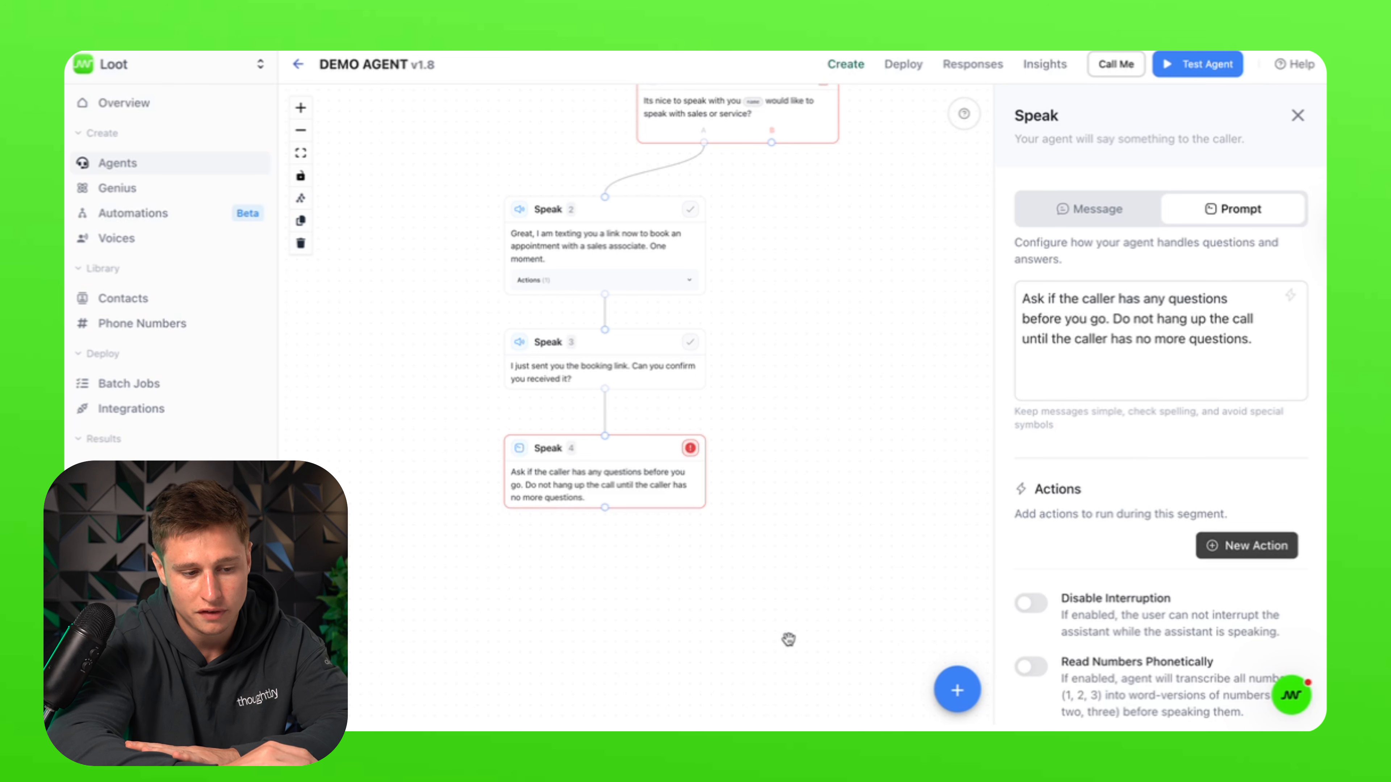
{"action": "left_click", "coordinate": [956, 691]}
{"action": "left_click", "coordinate": [956, 691]}
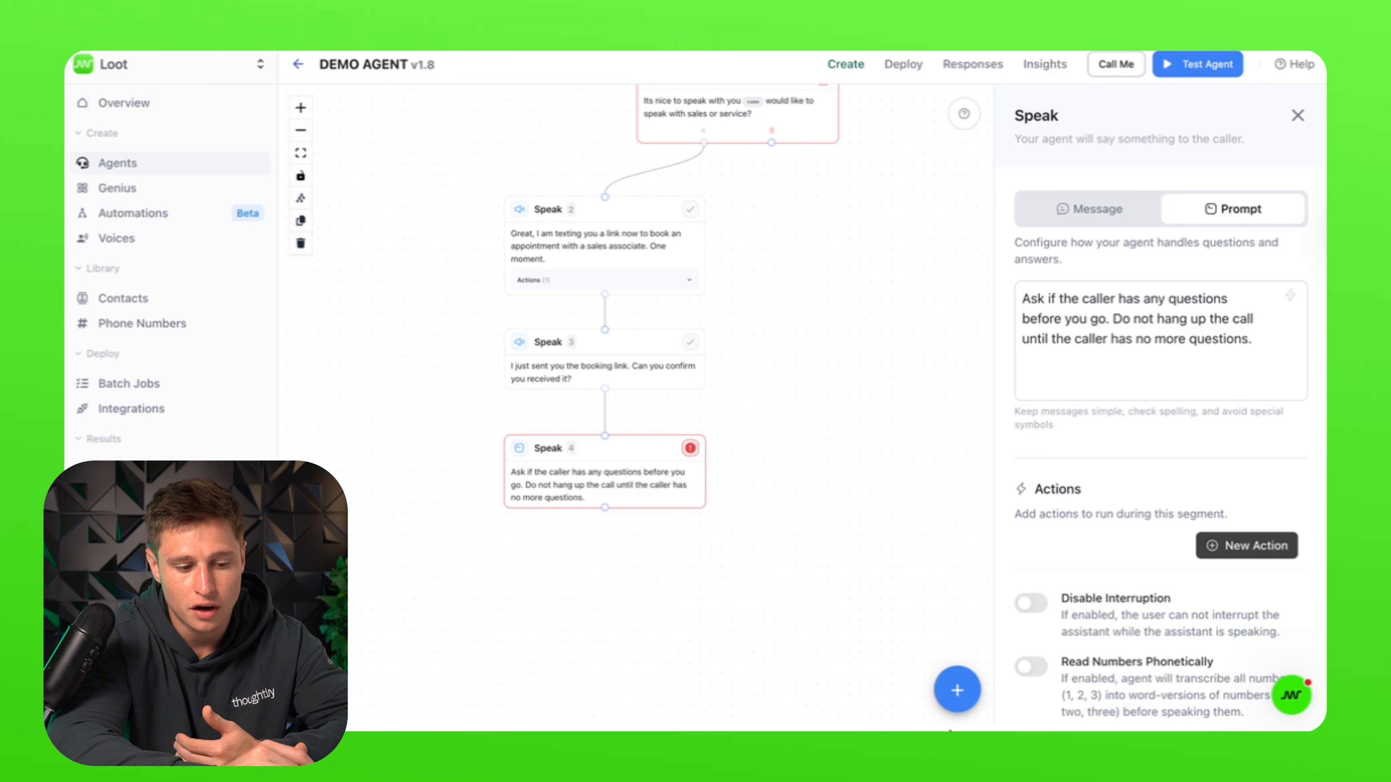
Step: Add an End node linked after Speak 4 saying 'Thank you for the call today. Have a good one.'
{"action": "mouse_move", "coordinate": [956, 693]}
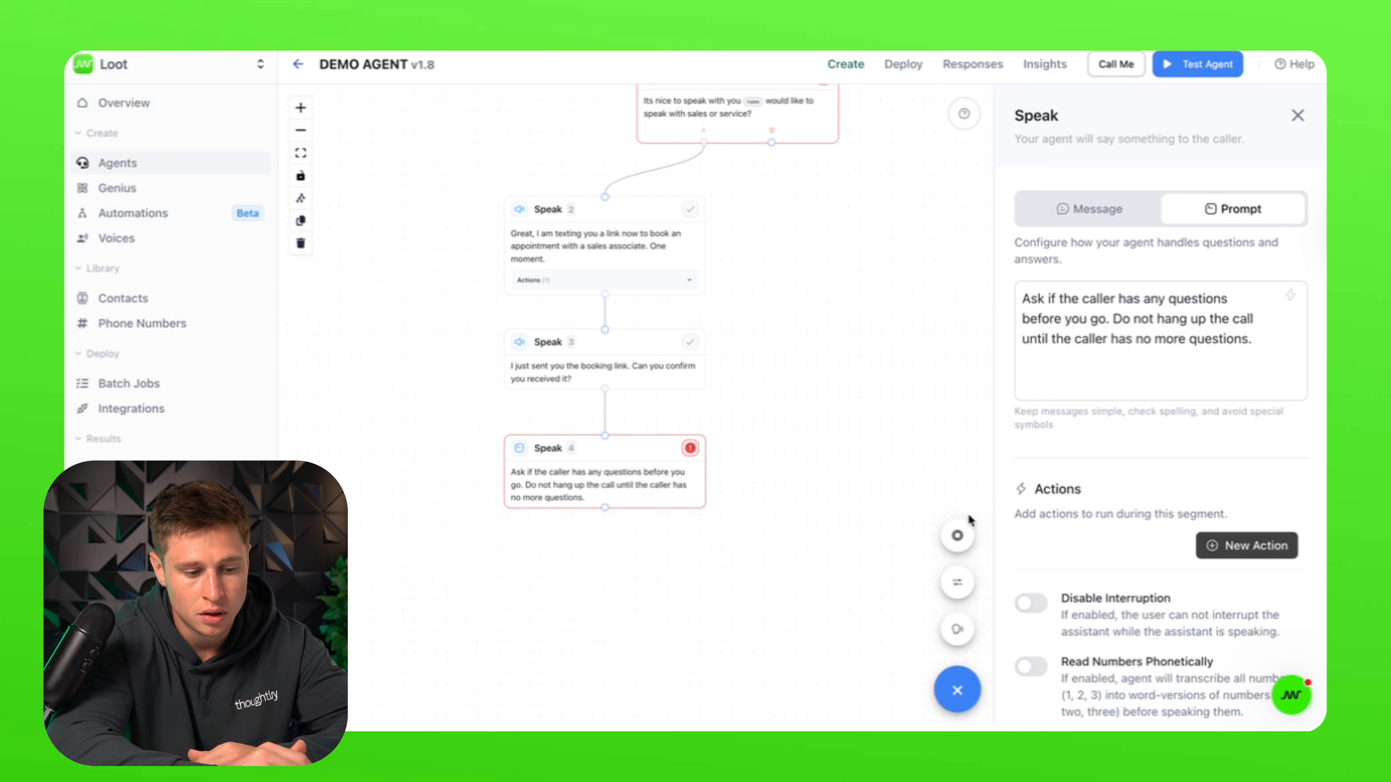
{"action": "left_click", "coordinate": [958, 536]}
{"action": "left_click_drag", "start_coordinate": [696, 411], "coordinate": [649, 572]}
{"action": "left_click_drag", "start_coordinate": [605, 507], "coordinate": [604, 555]}
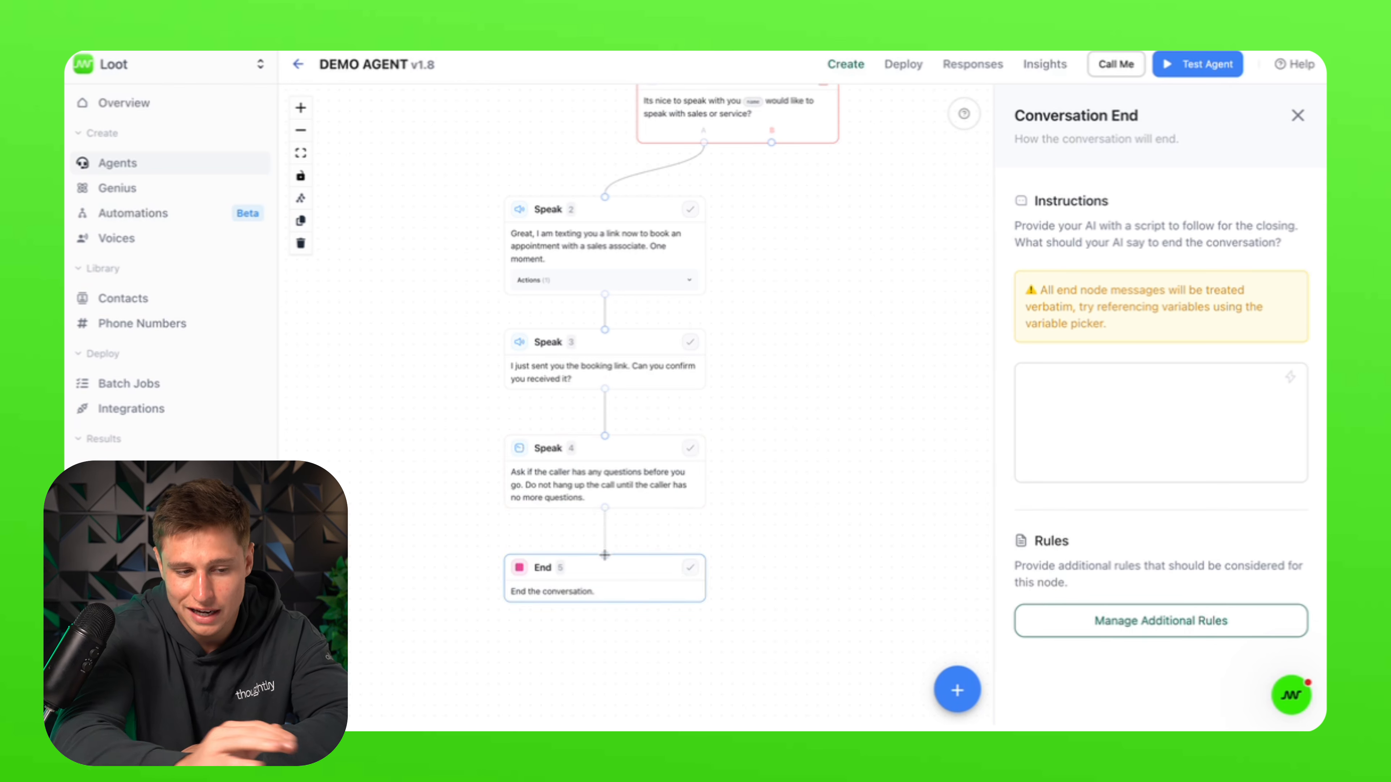
{"action": "left_click", "coordinate": [1075, 412]}
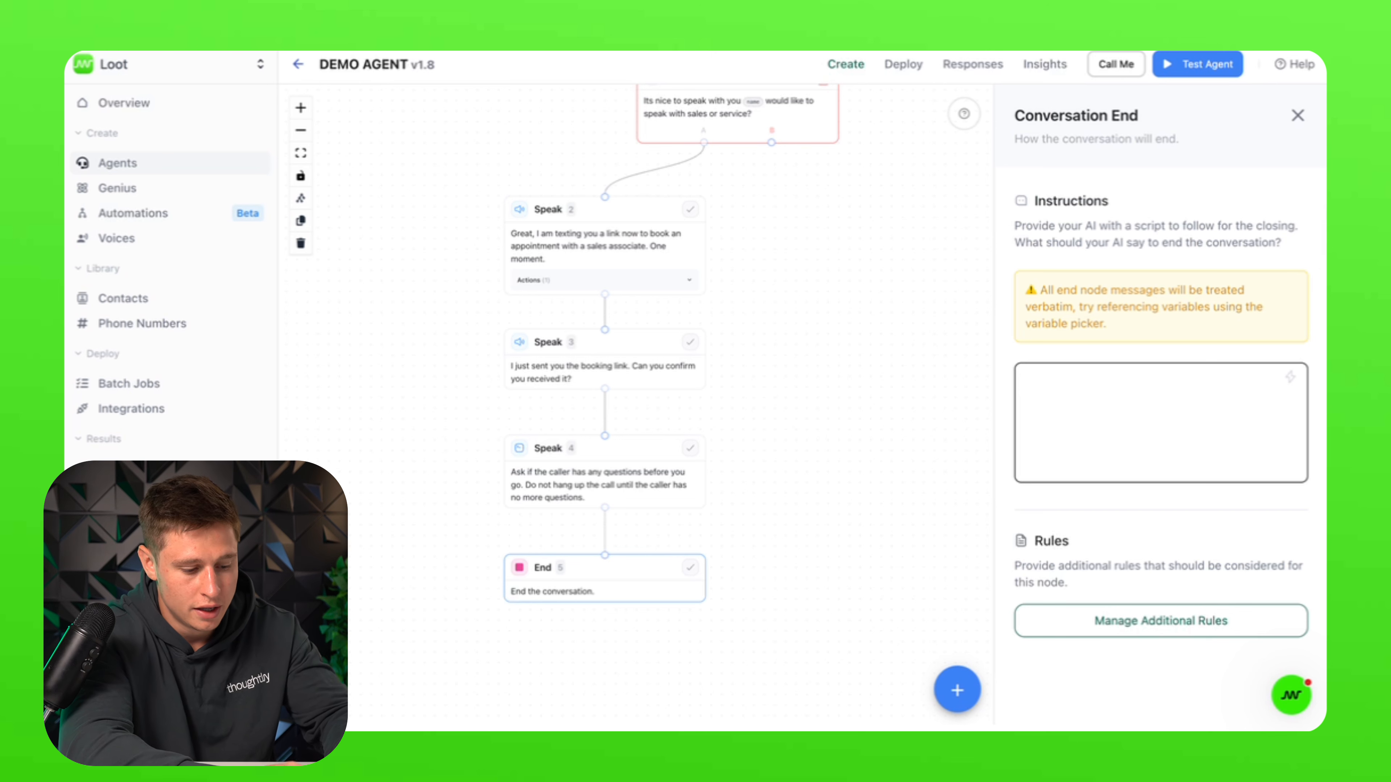
{"action": "type", "text": "Thank you for the "}
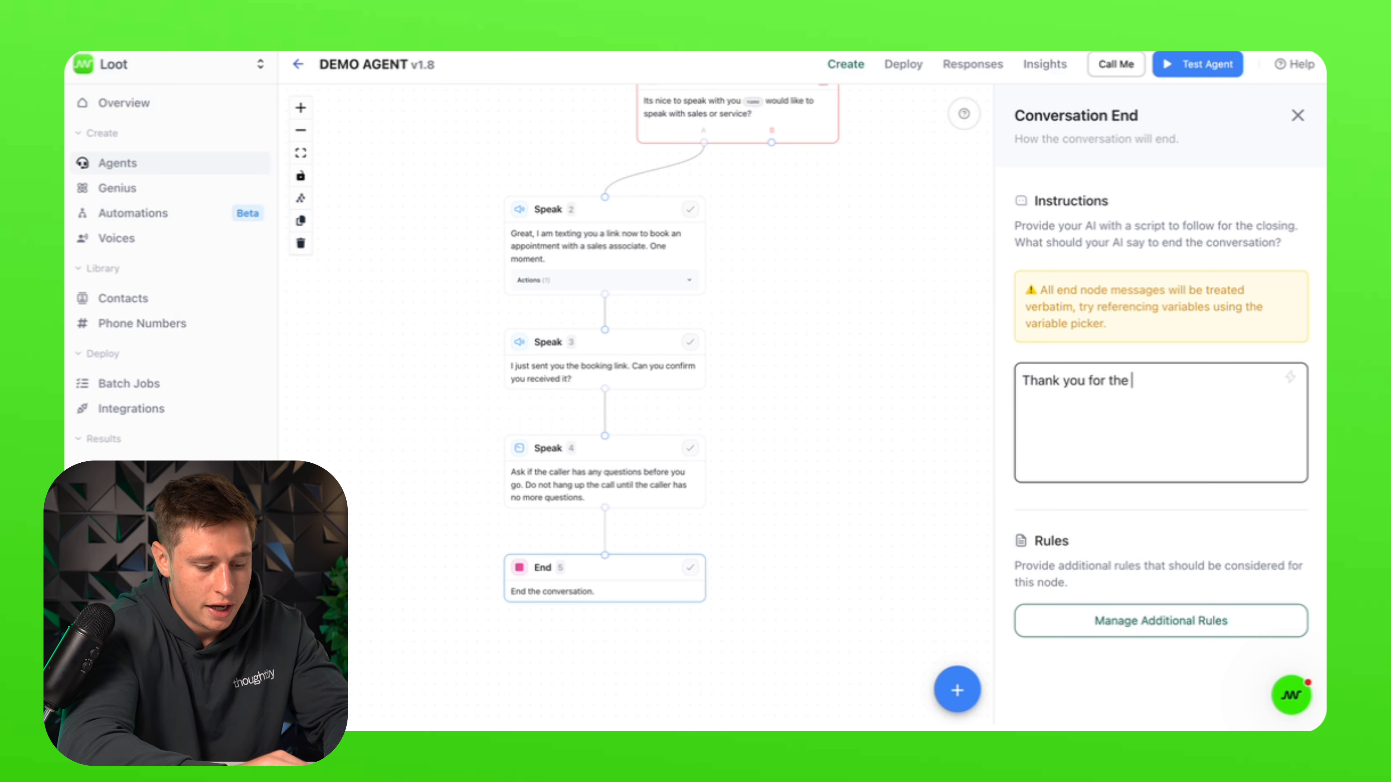
{"action": "type", "text": "call today. "}
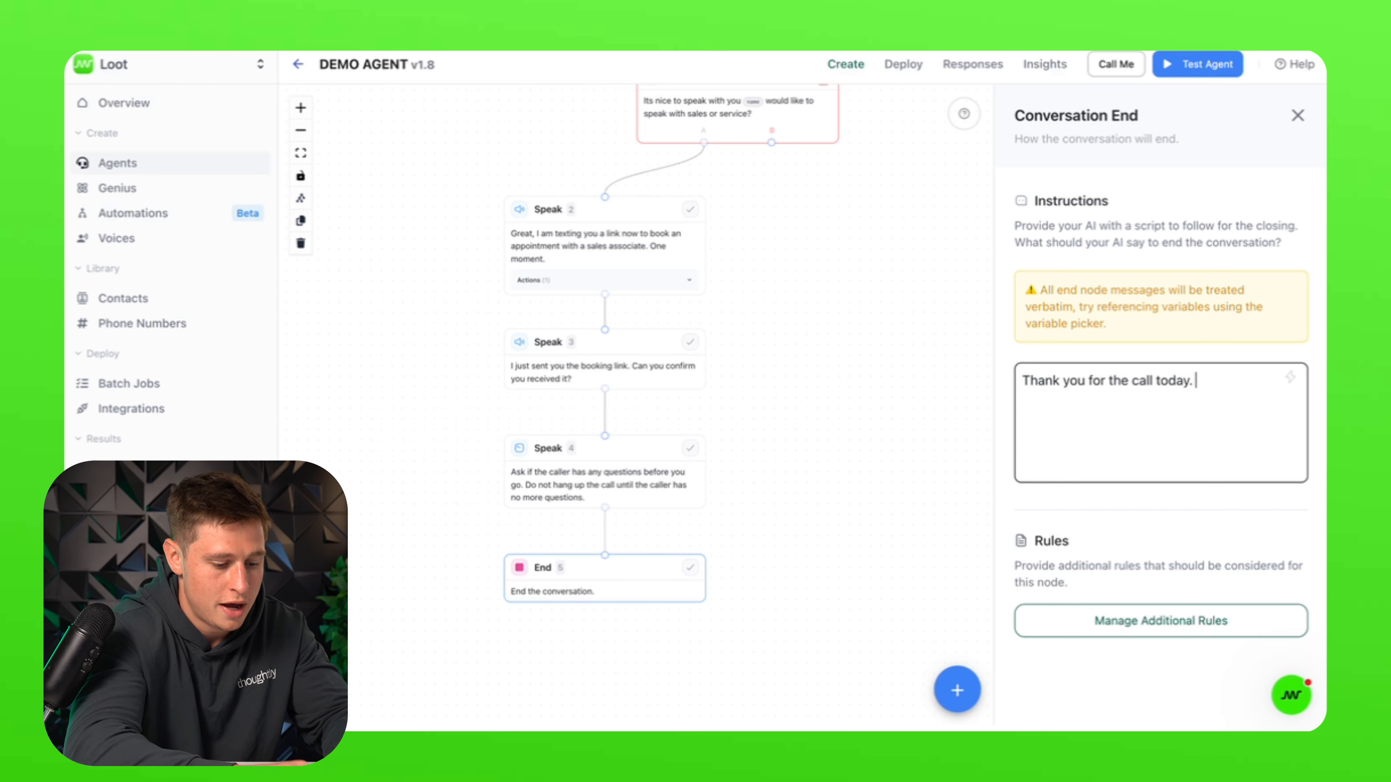
{"action": "type", "text": "Have a"}
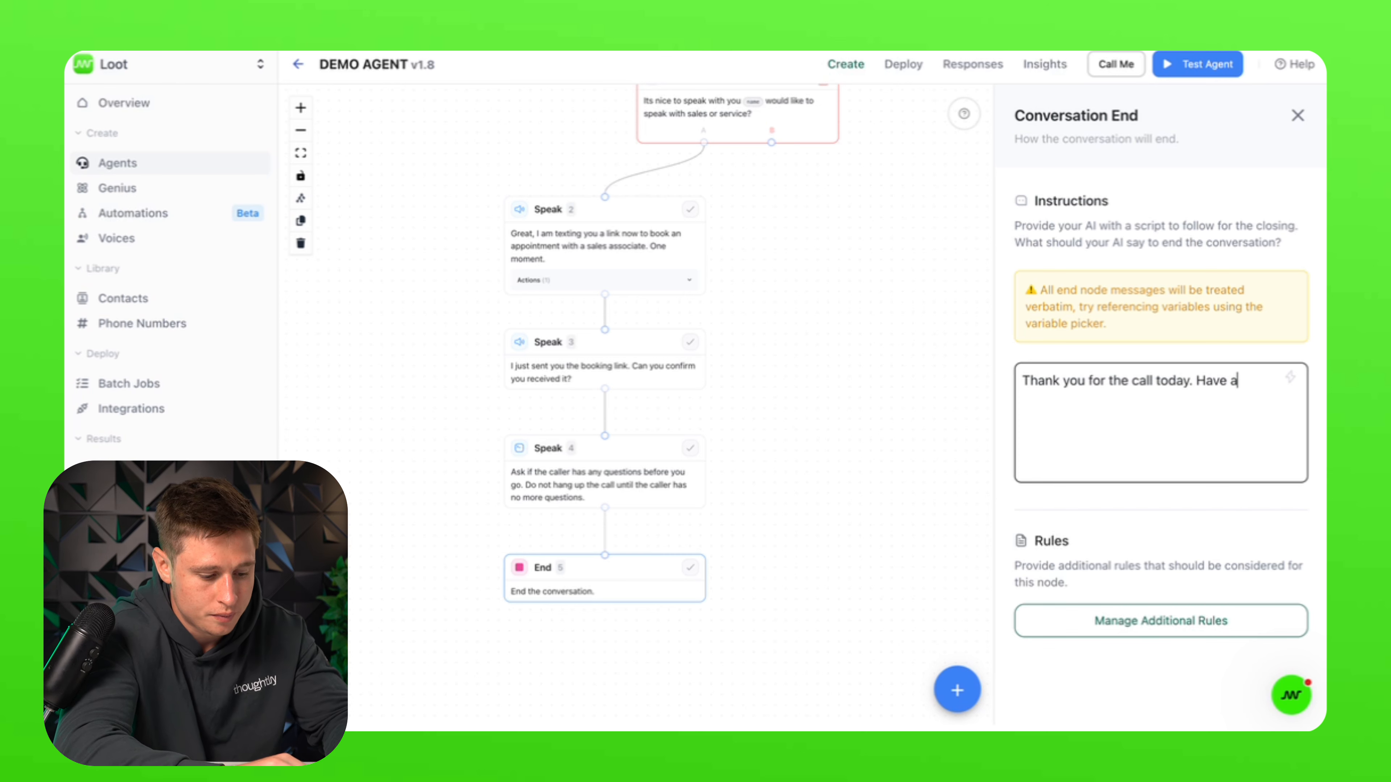
{"action": "type", "text": " good one."}
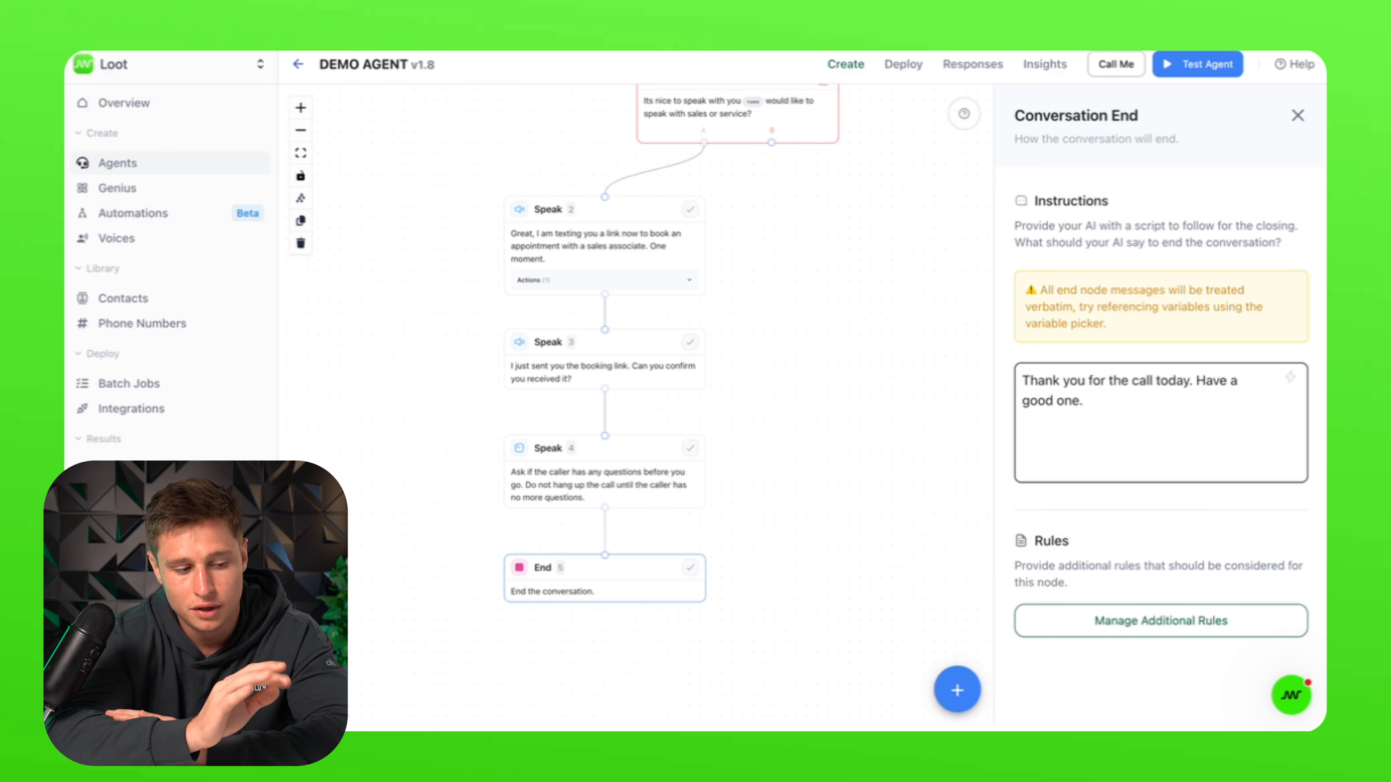
{"action": "mouse_move", "coordinate": [620, 594]}
{"action": "left_mouse_down"}
{"action": "mouse_move", "coordinate": [699, 596]}
{"action": "mouse_move", "coordinate": [621, 609]}
{"action": "left_mouse_up"}
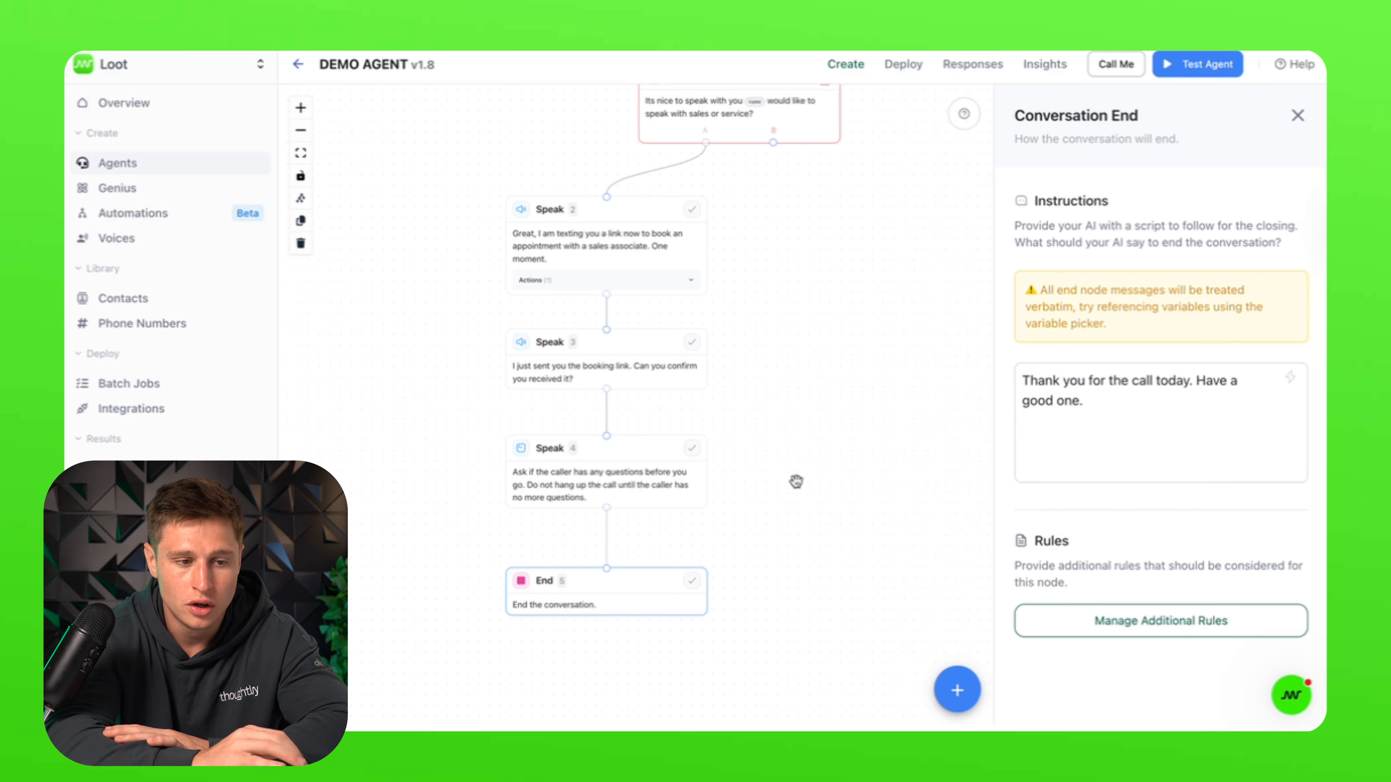
{"action": "left_click", "coordinate": [1299, 117]}
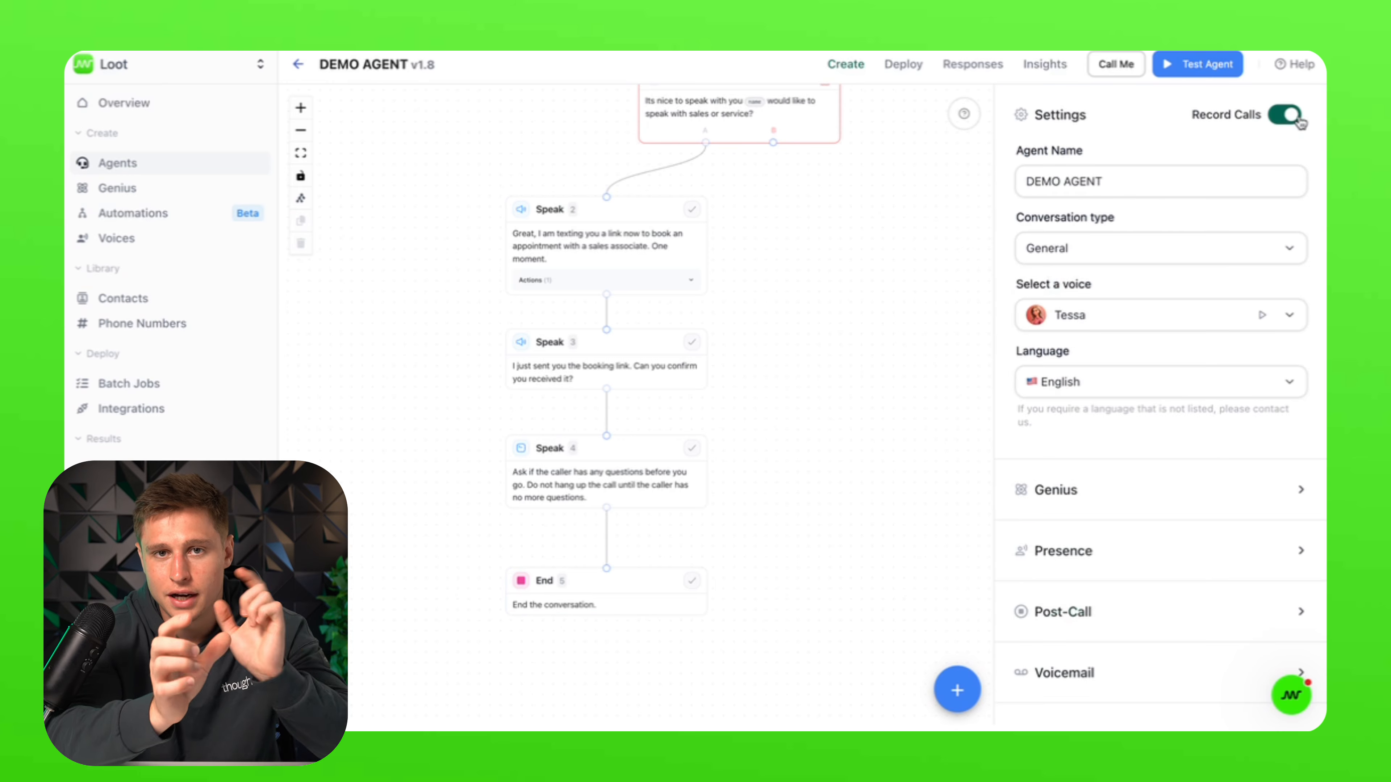
Step: Return to the Start area and review the greeting Speak node's outcomes A and B
{"action": "left_click_drag", "start_coordinate": [849, 342], "coordinate": [736, 463]}
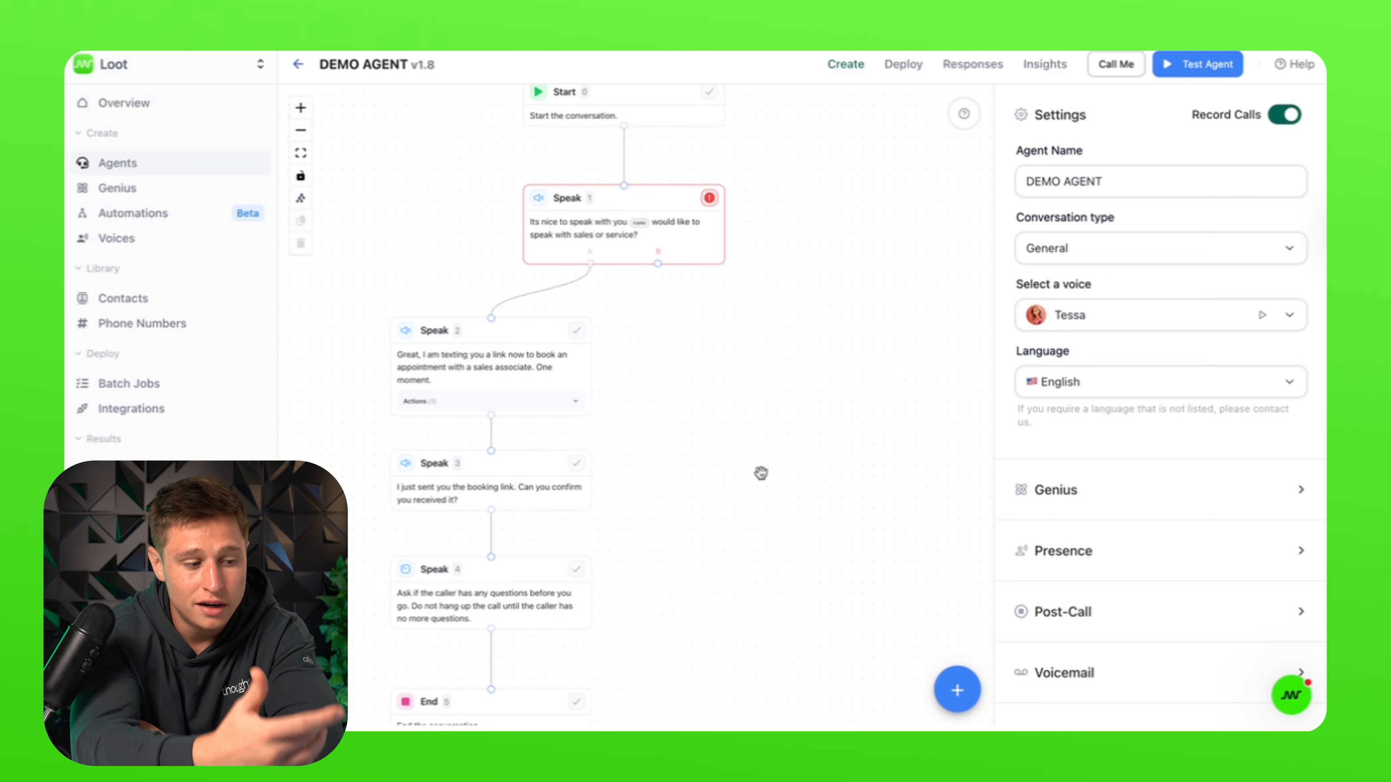
{"action": "scroll", "coordinate": [761, 473], "scroll_direction": "up", "scroll_amount": 5}
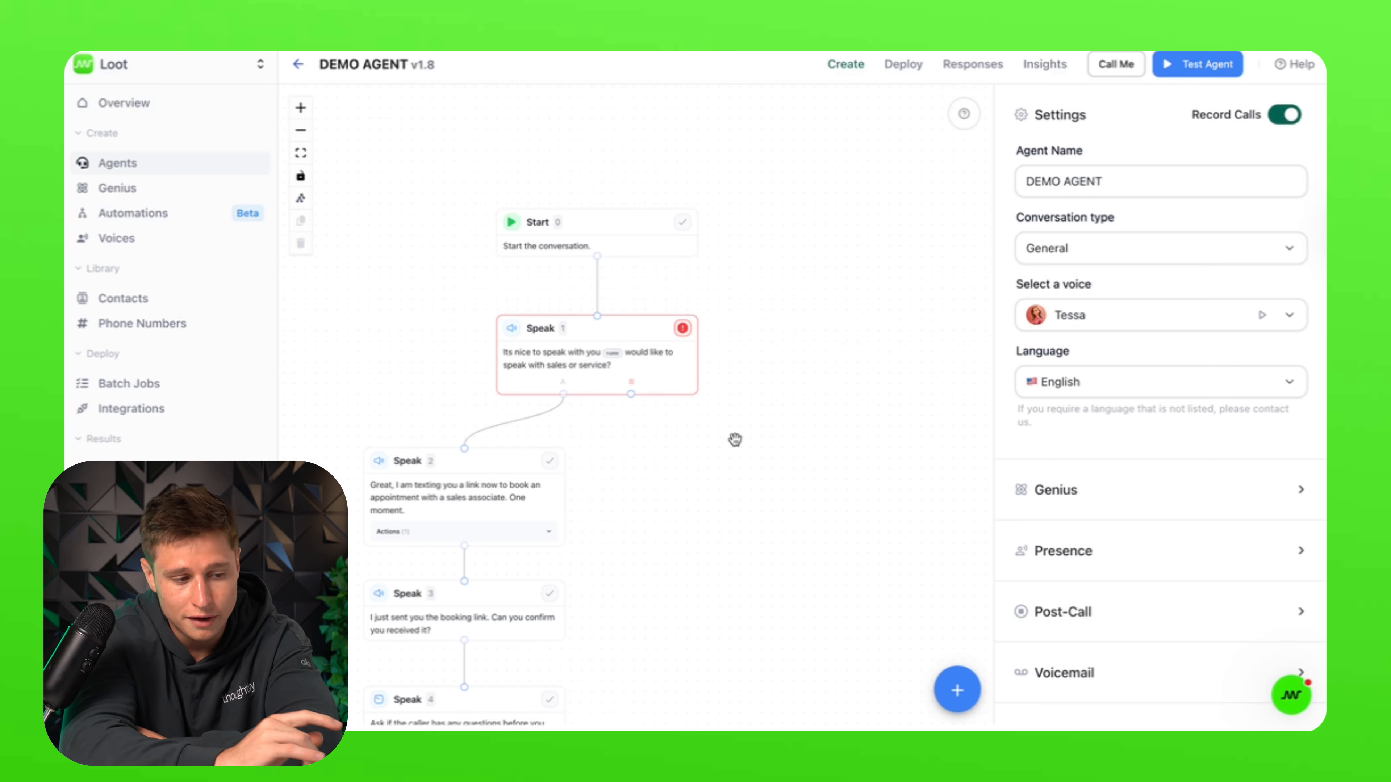
{"action": "left_click", "coordinate": [542, 357]}
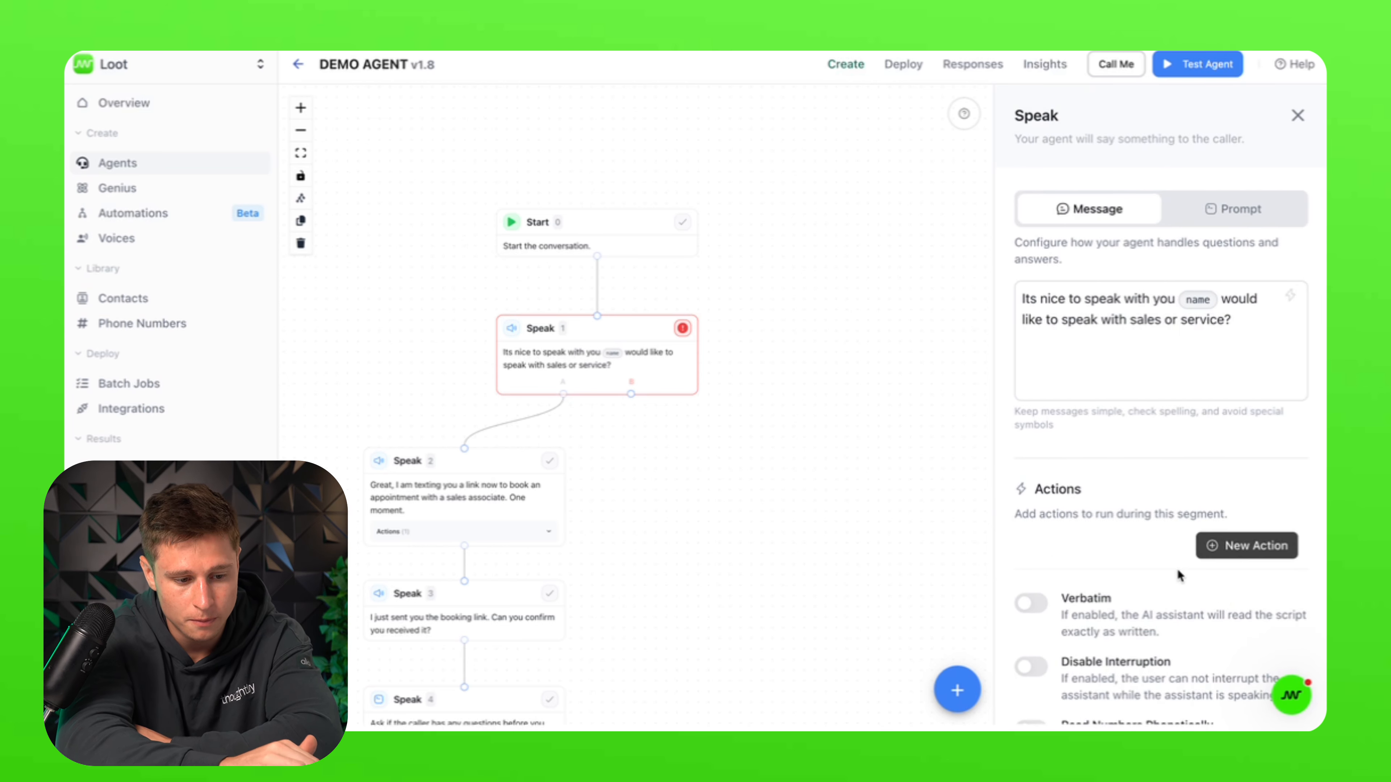
{"action": "scroll", "coordinate": [1177, 570], "scroll_direction": "down", "scroll_amount": 7}
{"action": "scroll", "coordinate": [1149, 546], "scroll_direction": "down", "scroll_amount": 4}
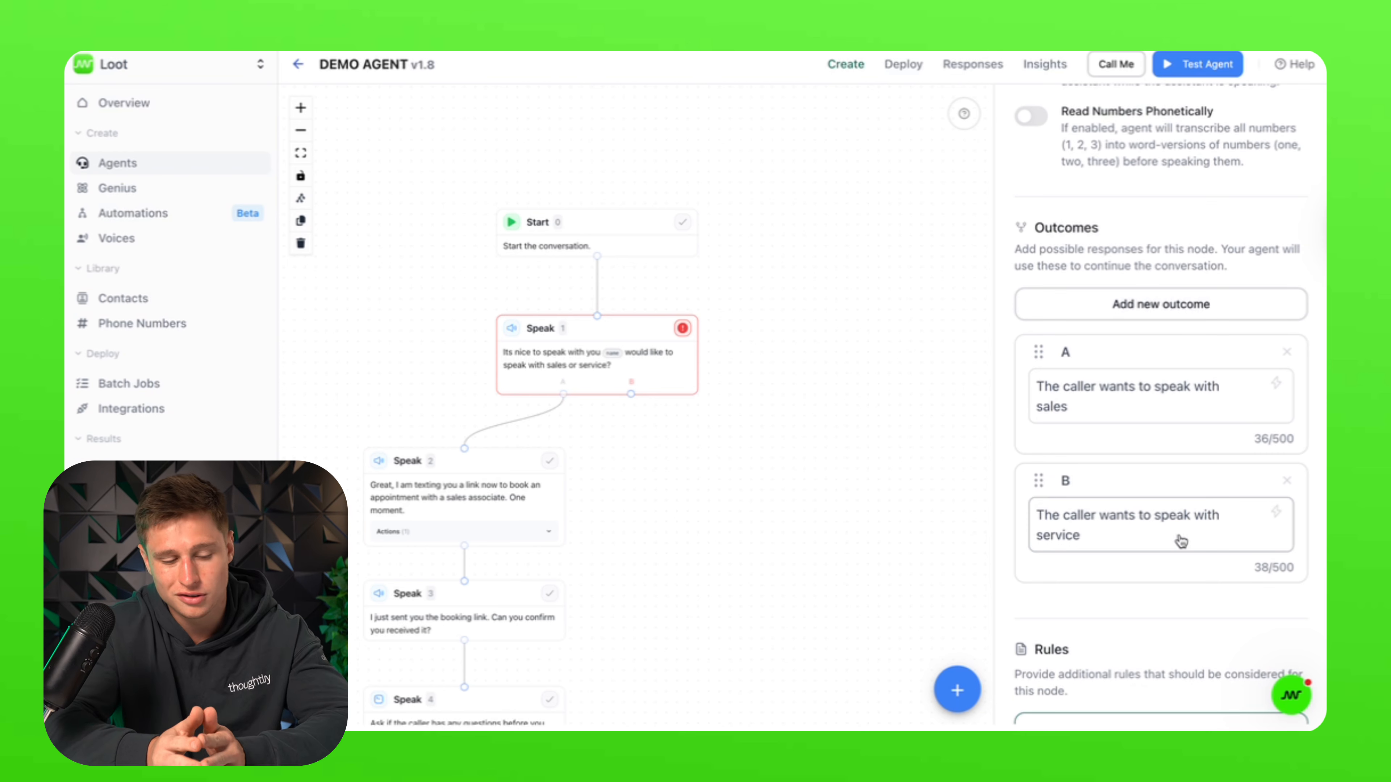
{"action": "scroll", "coordinate": [1181, 541], "scroll_direction": "up", "scroll_amount": 10}
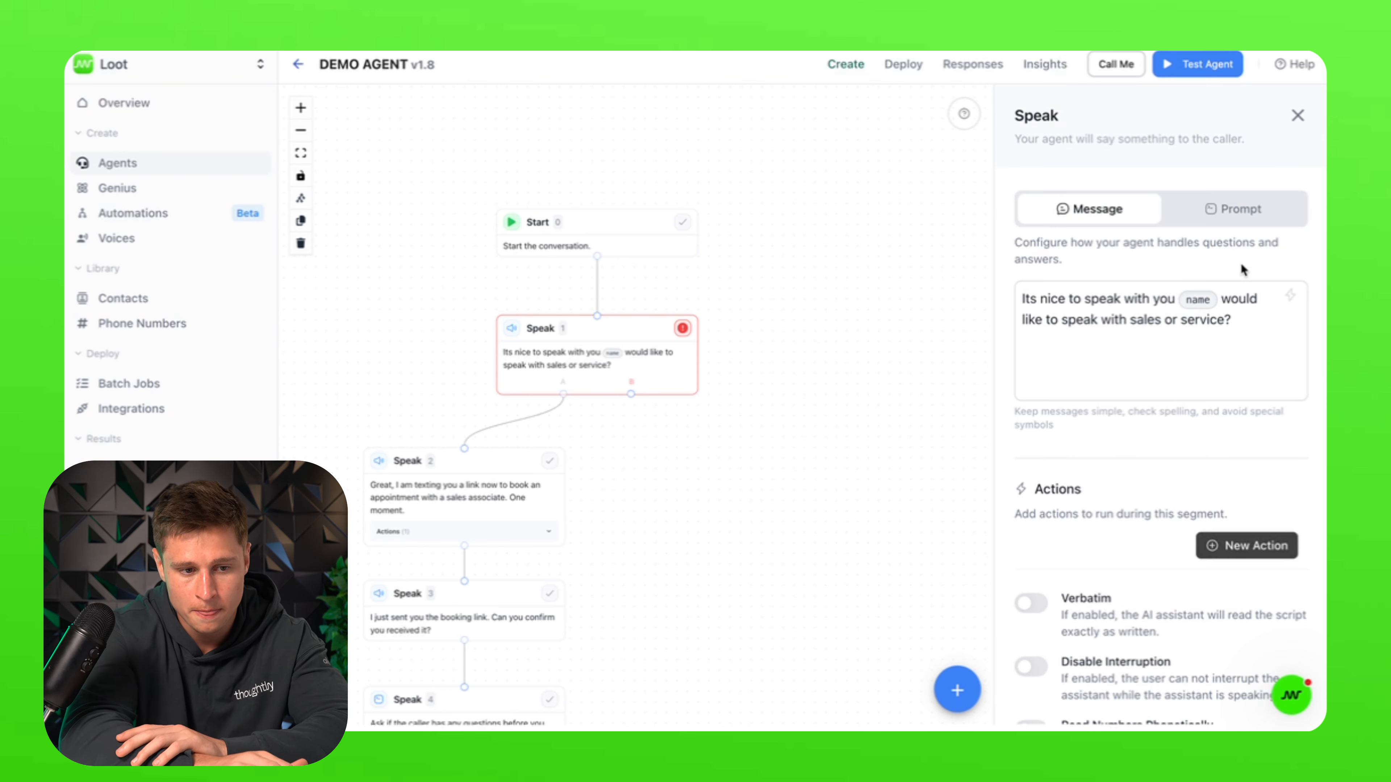
{"action": "left_click", "coordinate": [1299, 114]}
{"action": "left_click", "coordinate": [957, 689]}
Step: Add a Transfer node right of Speak 2 and link the greeting's service outcome B to it
{"action": "left_click", "coordinate": [961, 593]}
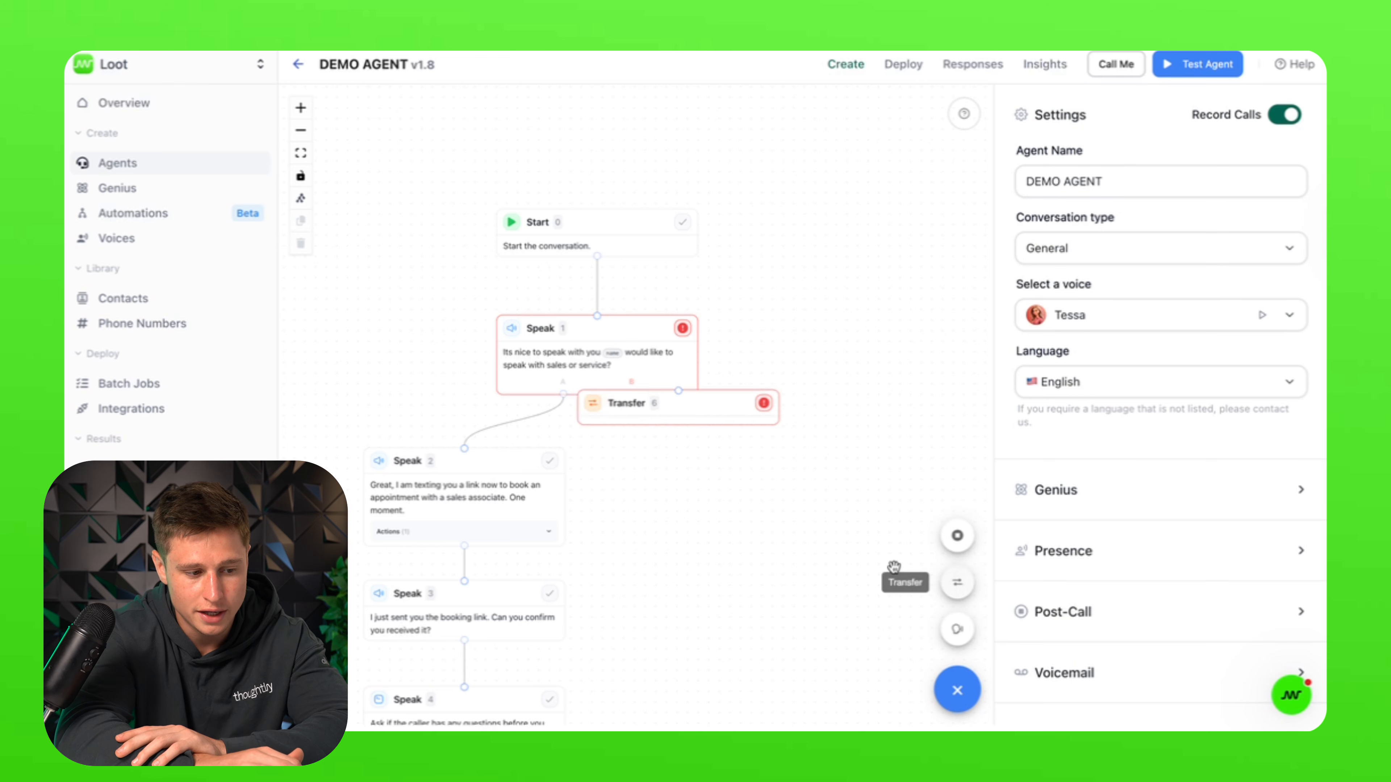
{"action": "left_click_drag", "start_coordinate": [721, 404], "coordinate": [823, 474]}
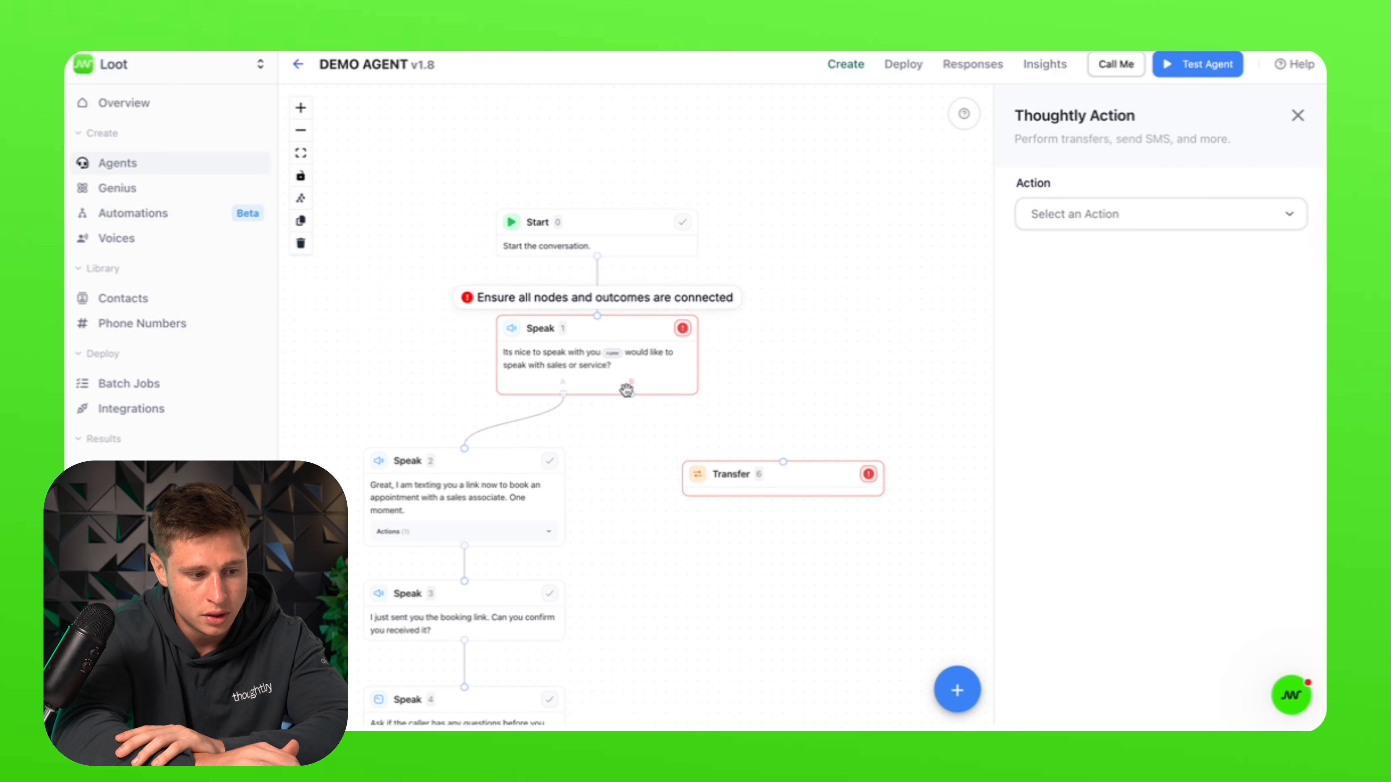
{"action": "left_click_drag", "start_coordinate": [631, 394], "coordinate": [785, 463]}
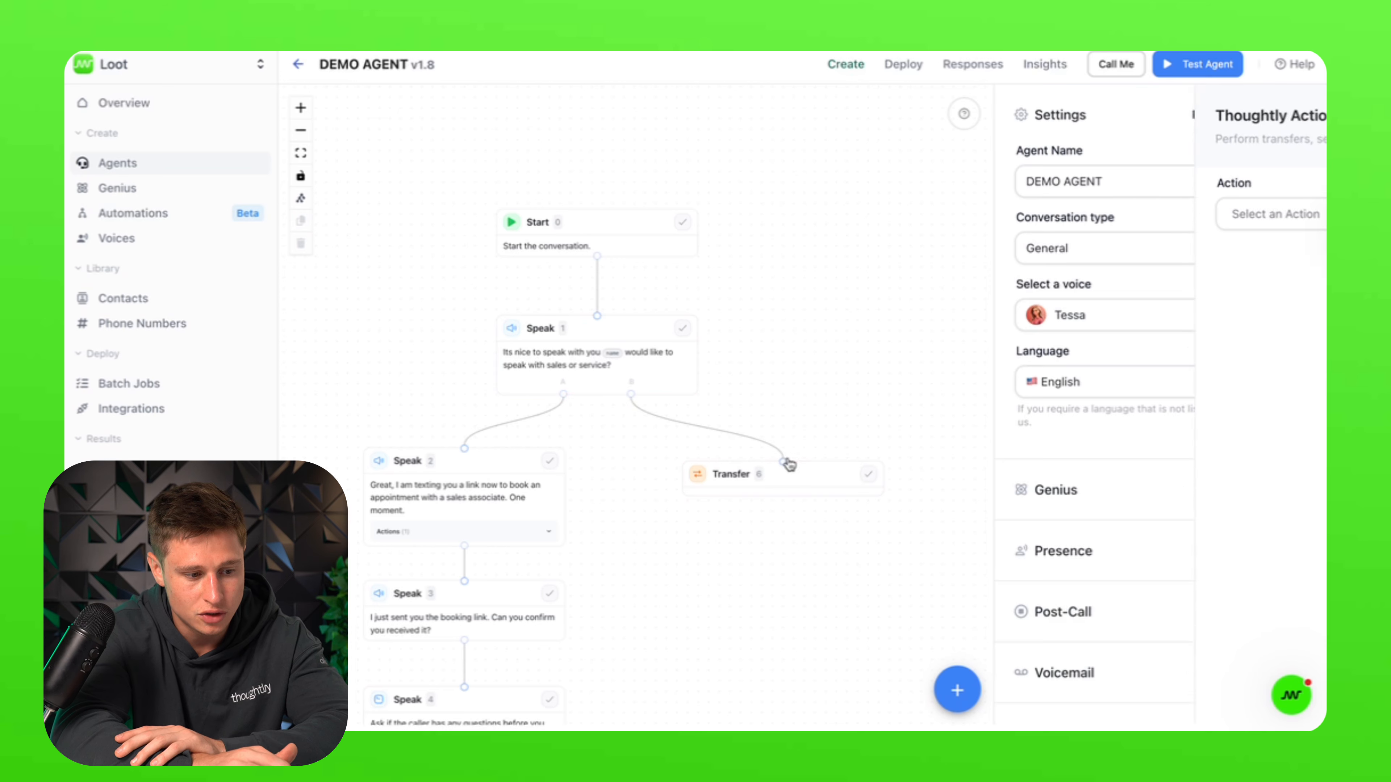
{"action": "left_click", "coordinate": [777, 473]}
Step: Make the transfer a Phone Router named 'Service Department' with the department's phone number
{"action": "left_click", "coordinate": [1145, 212]}
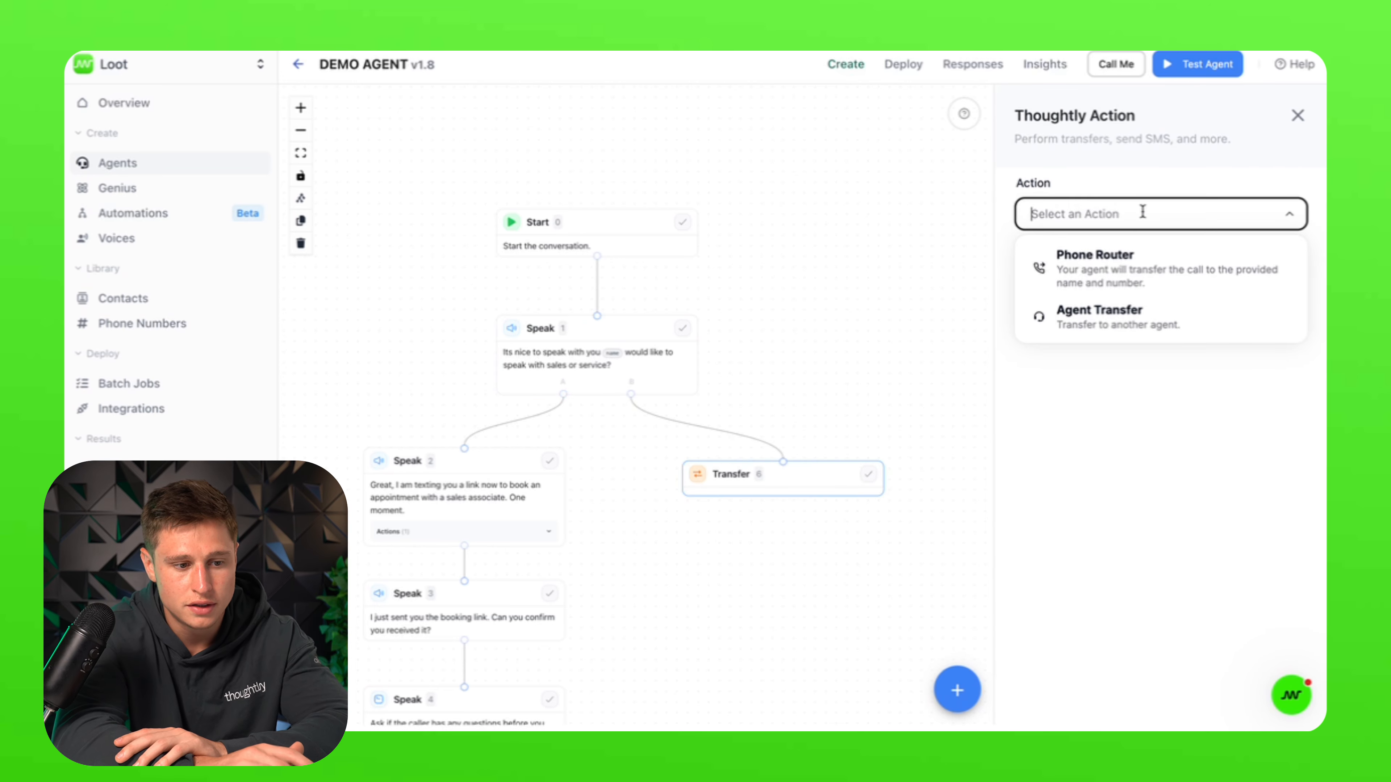
{"action": "left_click", "coordinate": [1181, 262]}
{"action": "left_click", "coordinate": [1134, 283]}
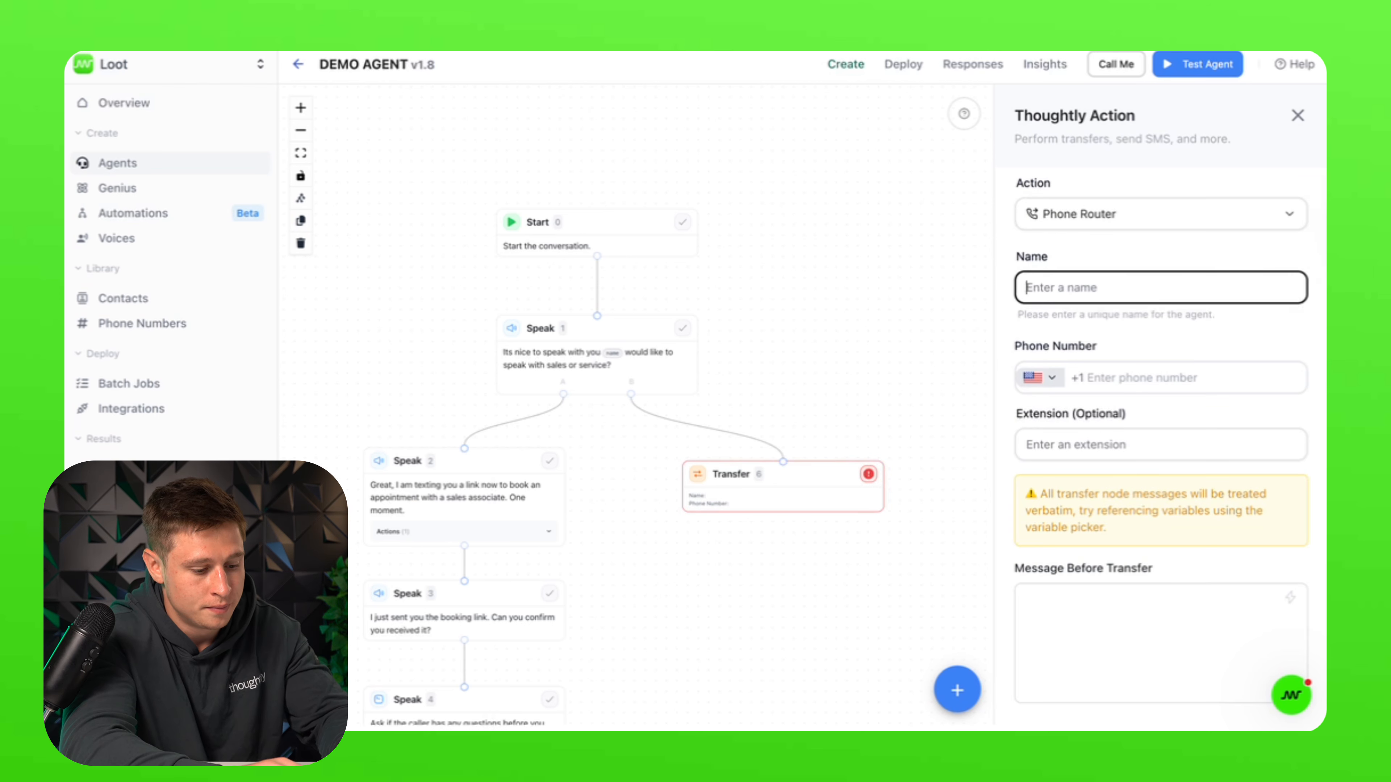
{"action": "type", "text": "Service"}
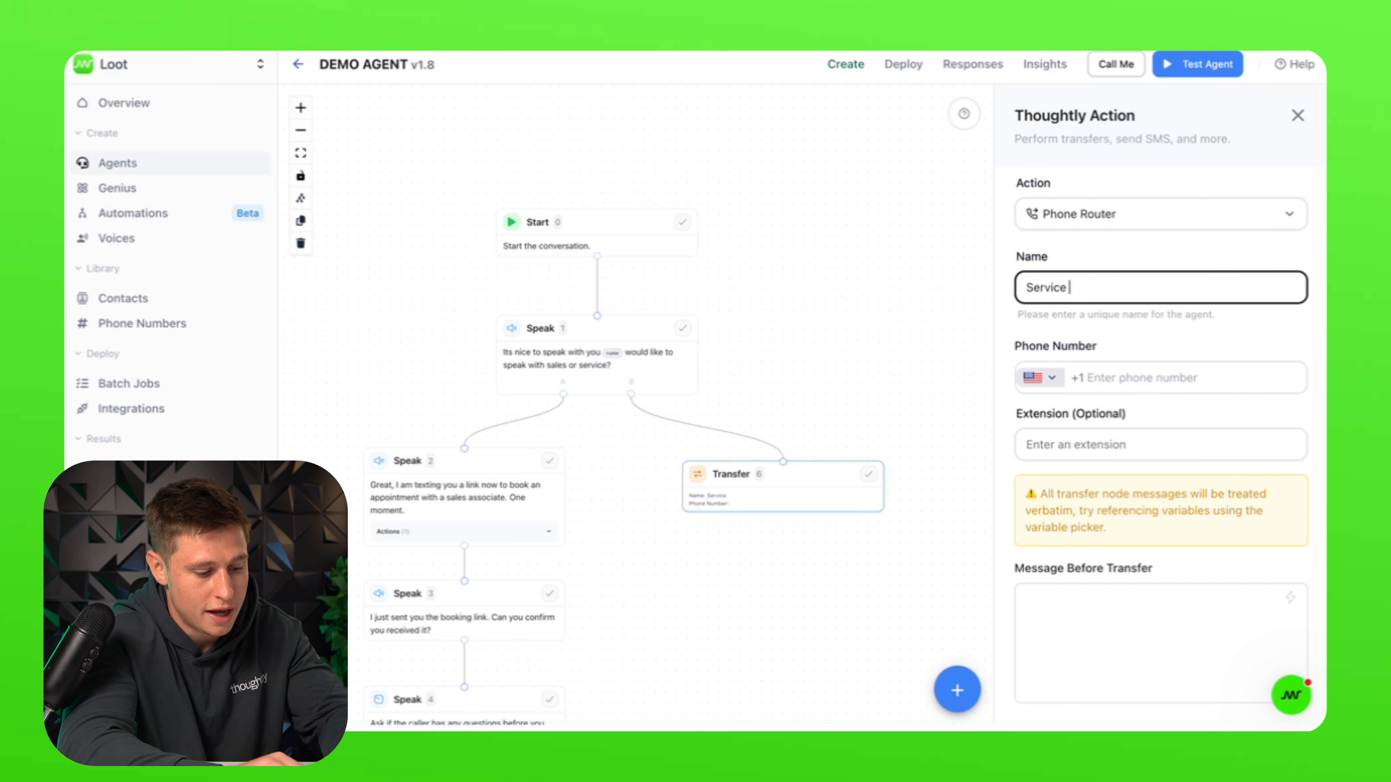
{"action": "type", "text": " De[art,emt"}
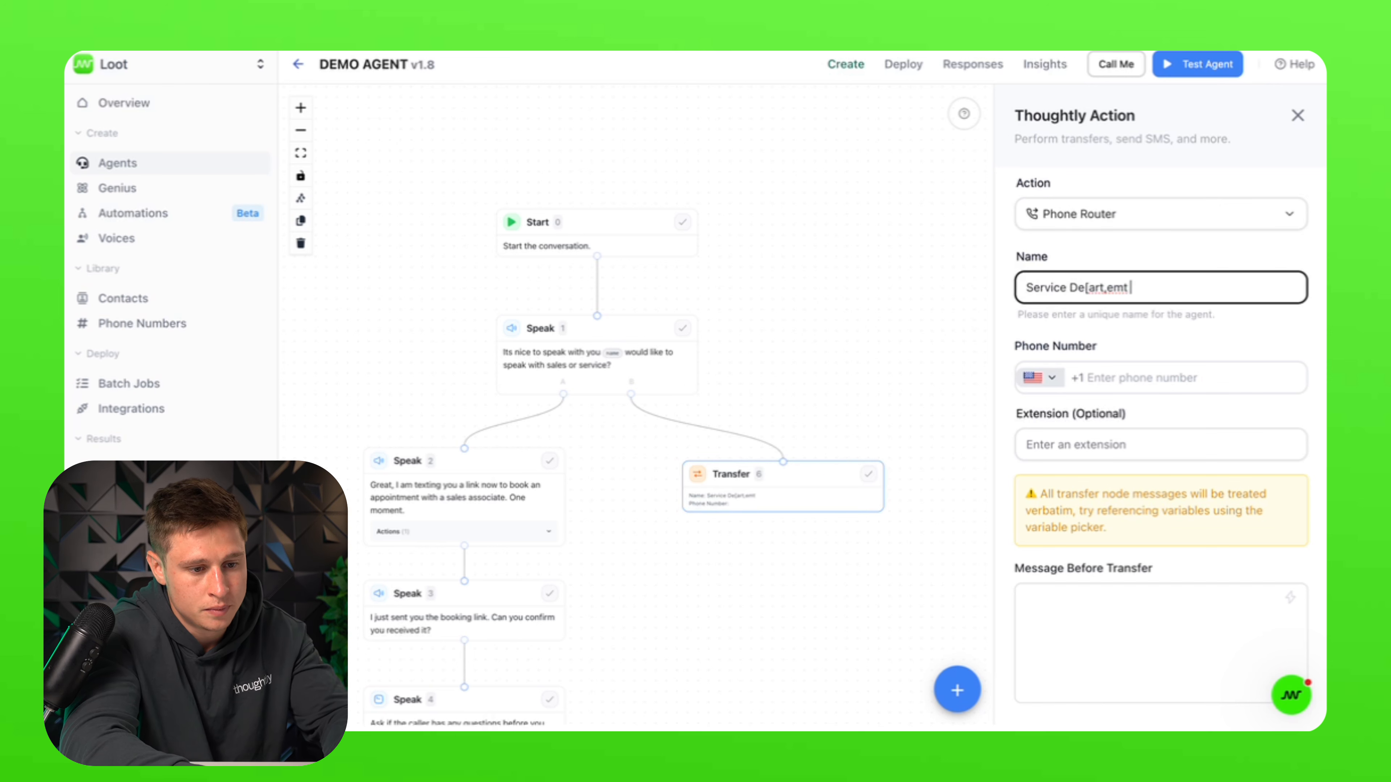
{"action": "key", "text": "BackSpace"}
{"action": "key", "text": "BackSpace"}
{"action": "key", "text": "BackSpace"}
{"action": "key", "text": "BackSpace"}
{"action": "key", "text": "BackSpace"}
{"action": "key", "text": "BackSpace"}
{"action": "key", "text": "BackSpace"}
{"action": "key", "text": "BackSpace"}
{"action": "type", "text": "p"}
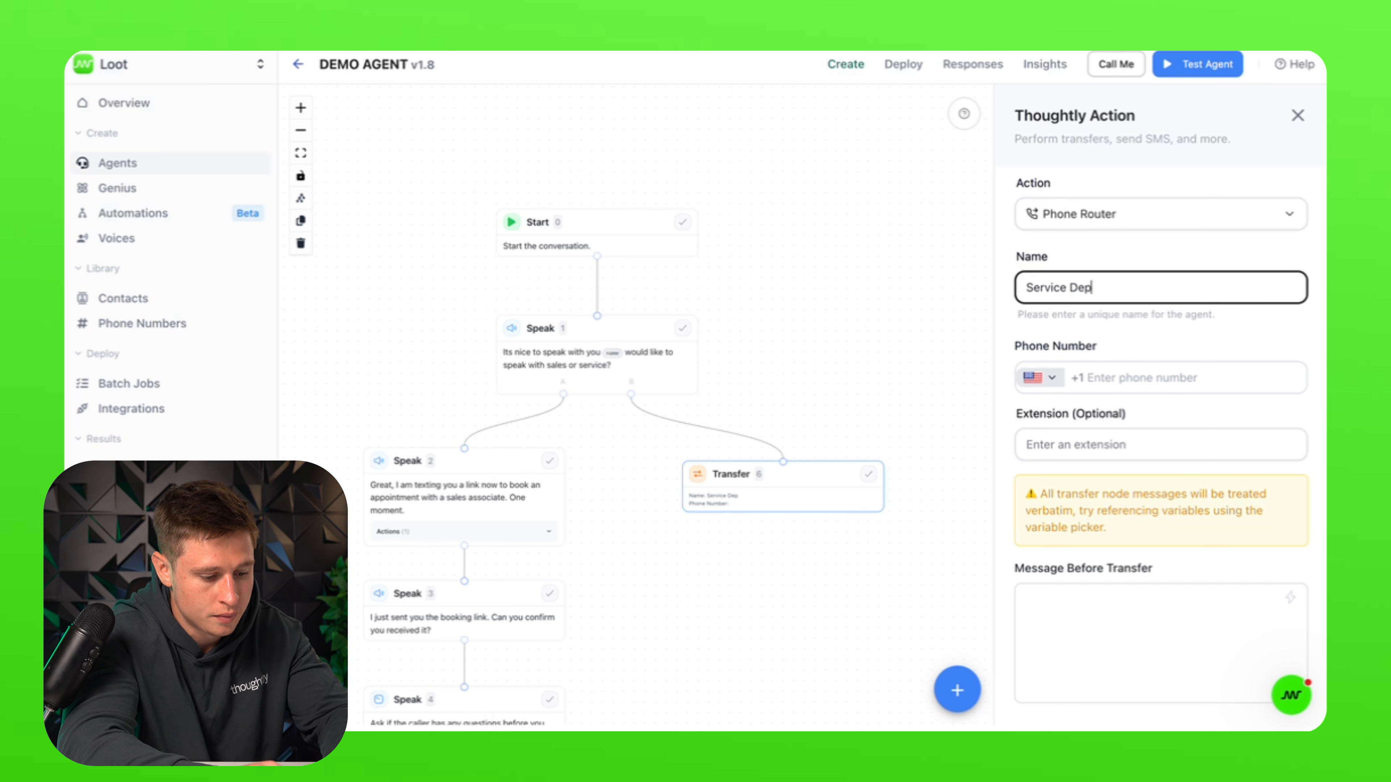
{"action": "type", "text": "artment"}
{"action": "left_click", "coordinate": [1168, 381]}
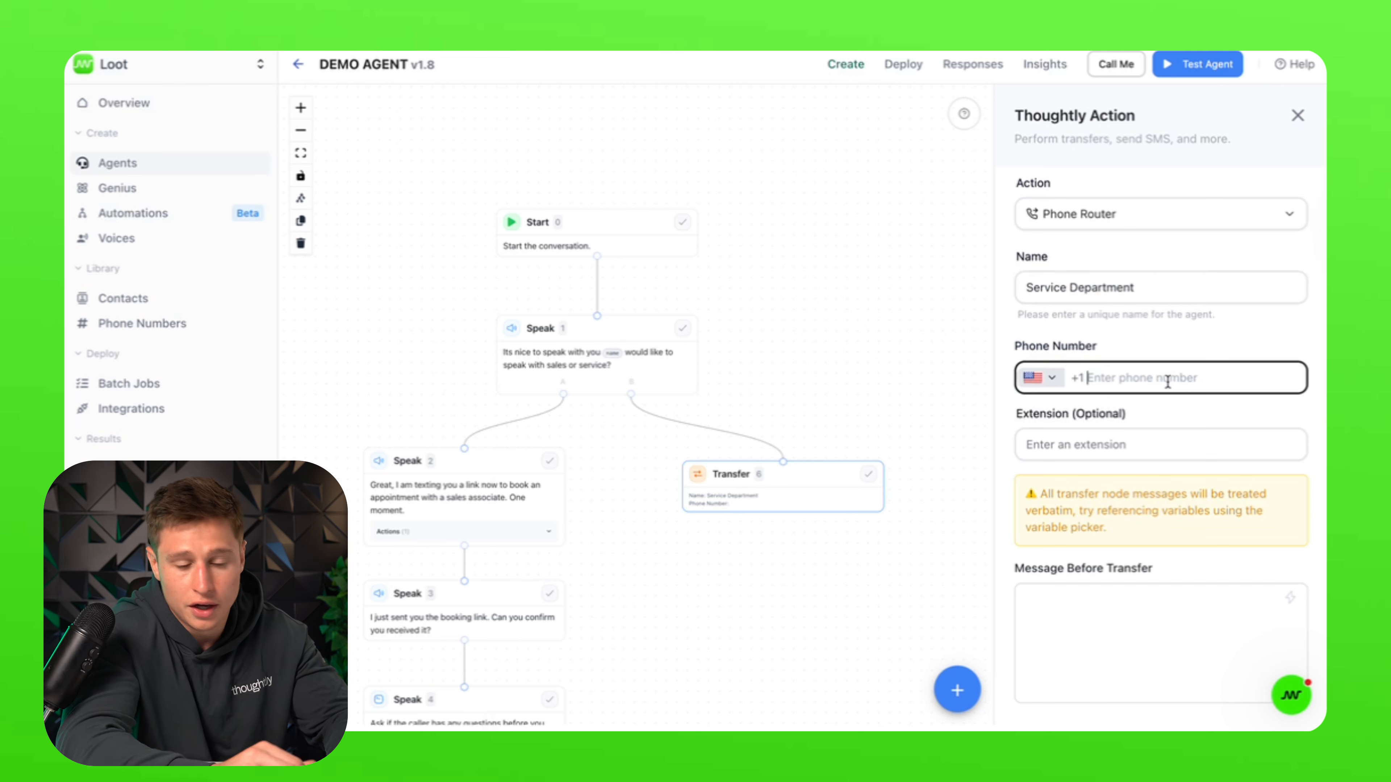
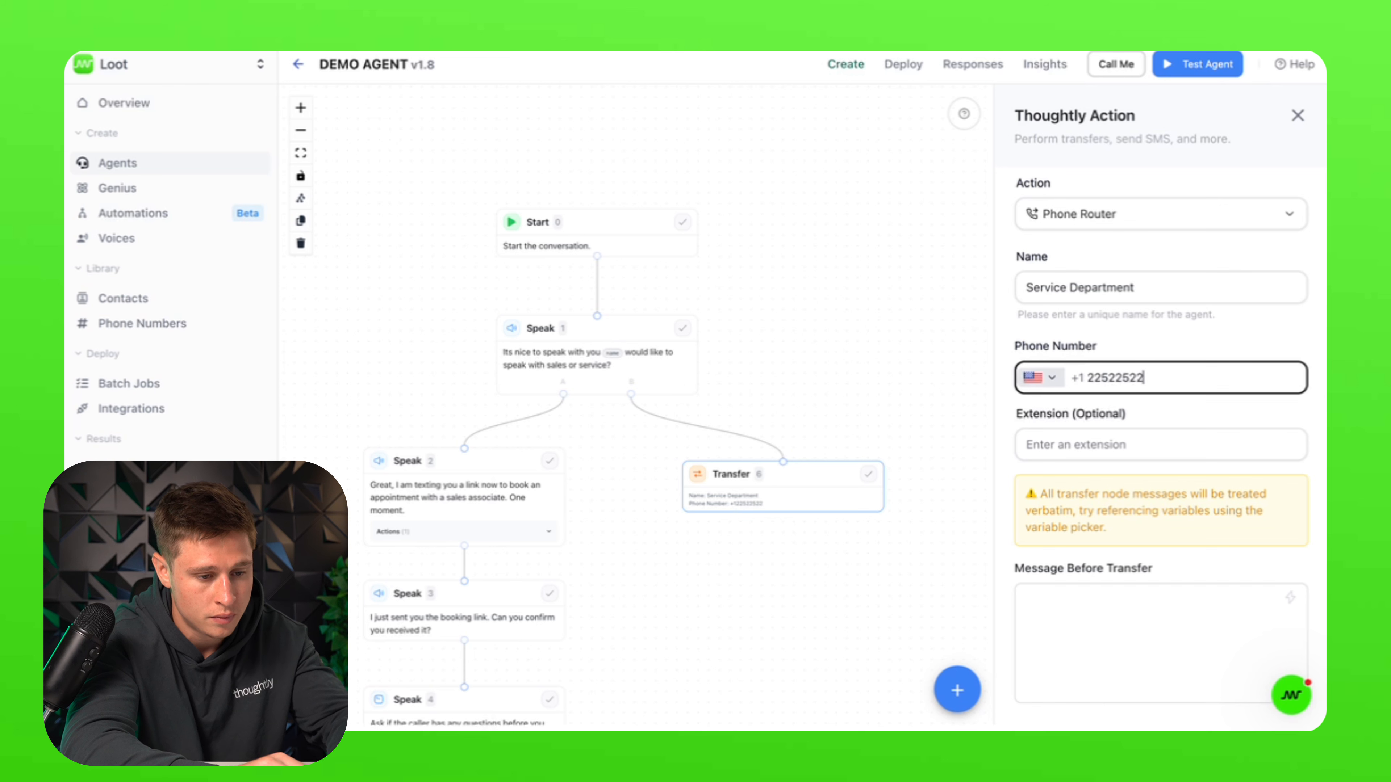
{"action": "left_click", "coordinate": [1171, 444]}
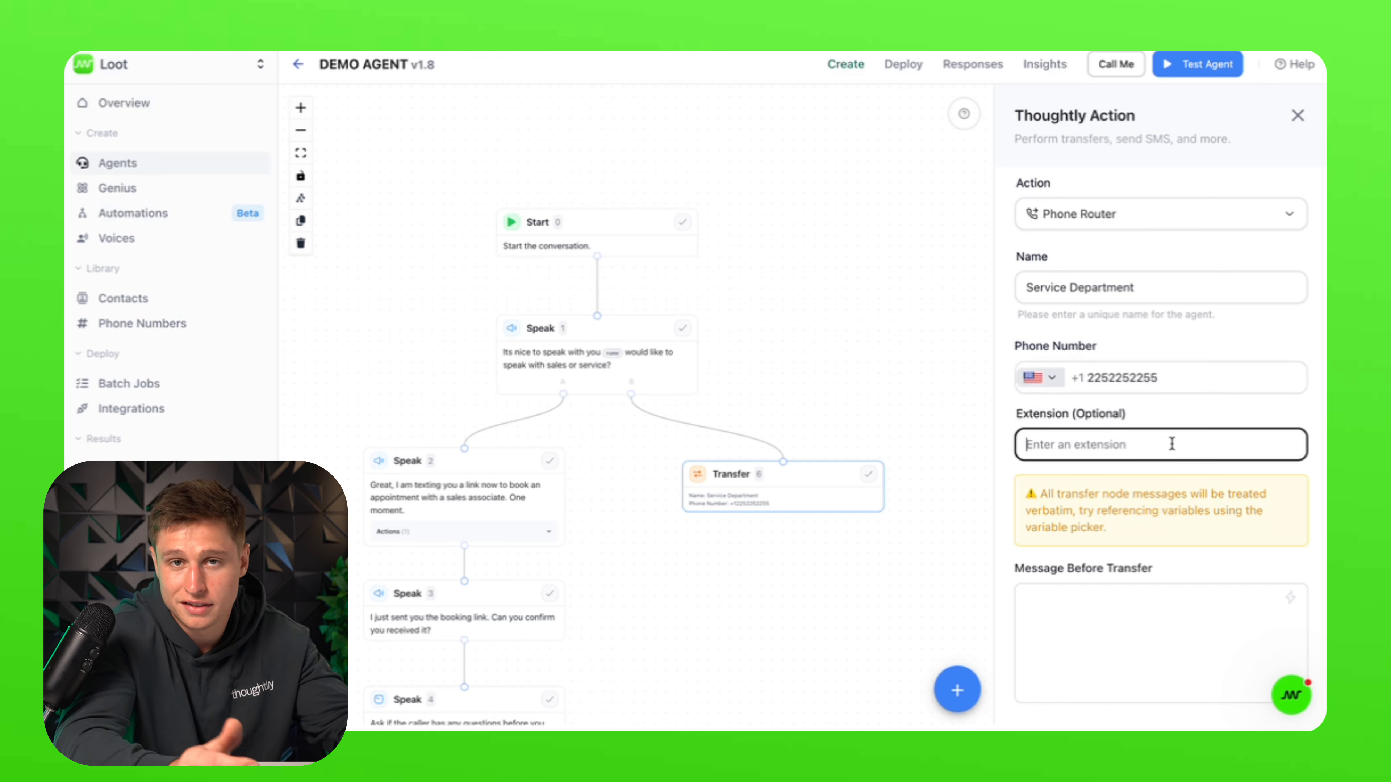
Step: Write the pre-transfer message asking callers to leave a message for a callback within business hours
{"action": "left_click", "coordinate": [1146, 628]}
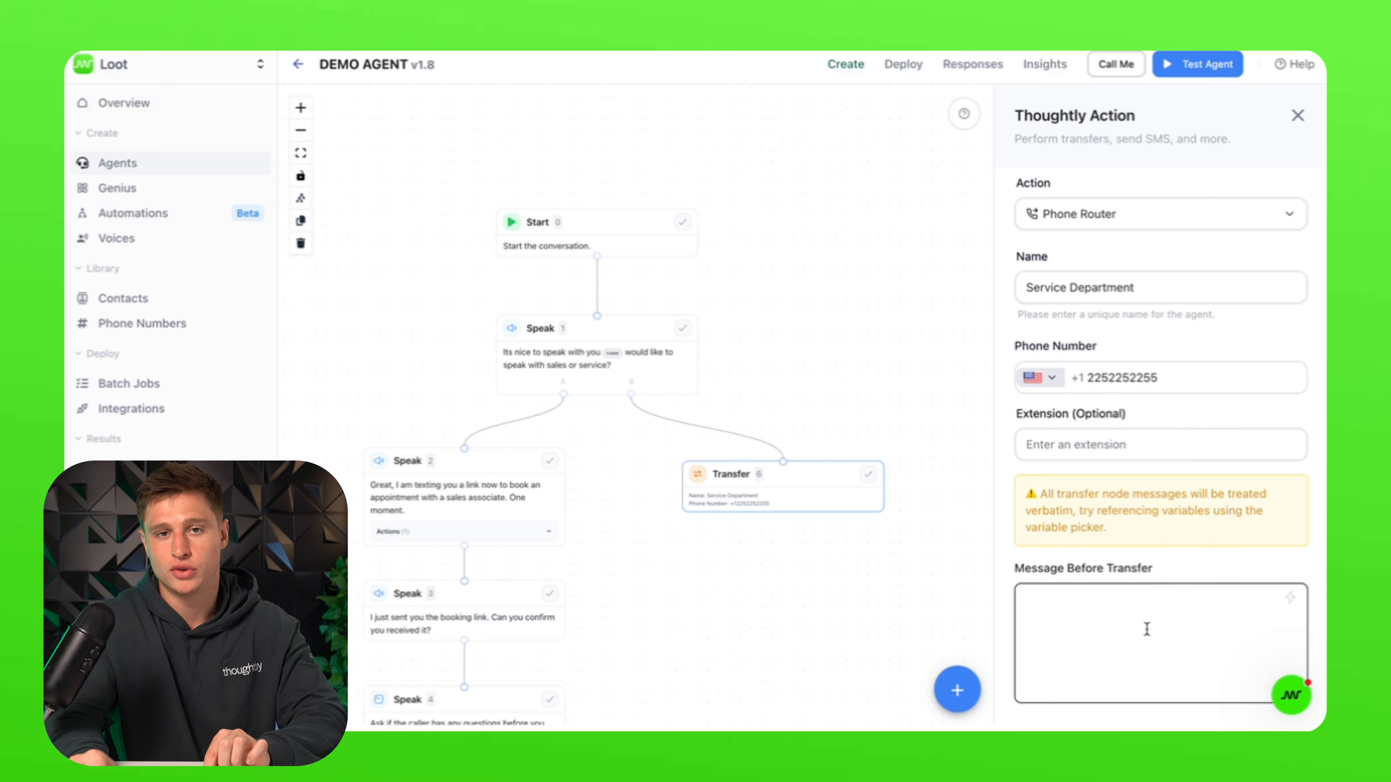
{"action": "type", "text": "I am d"}
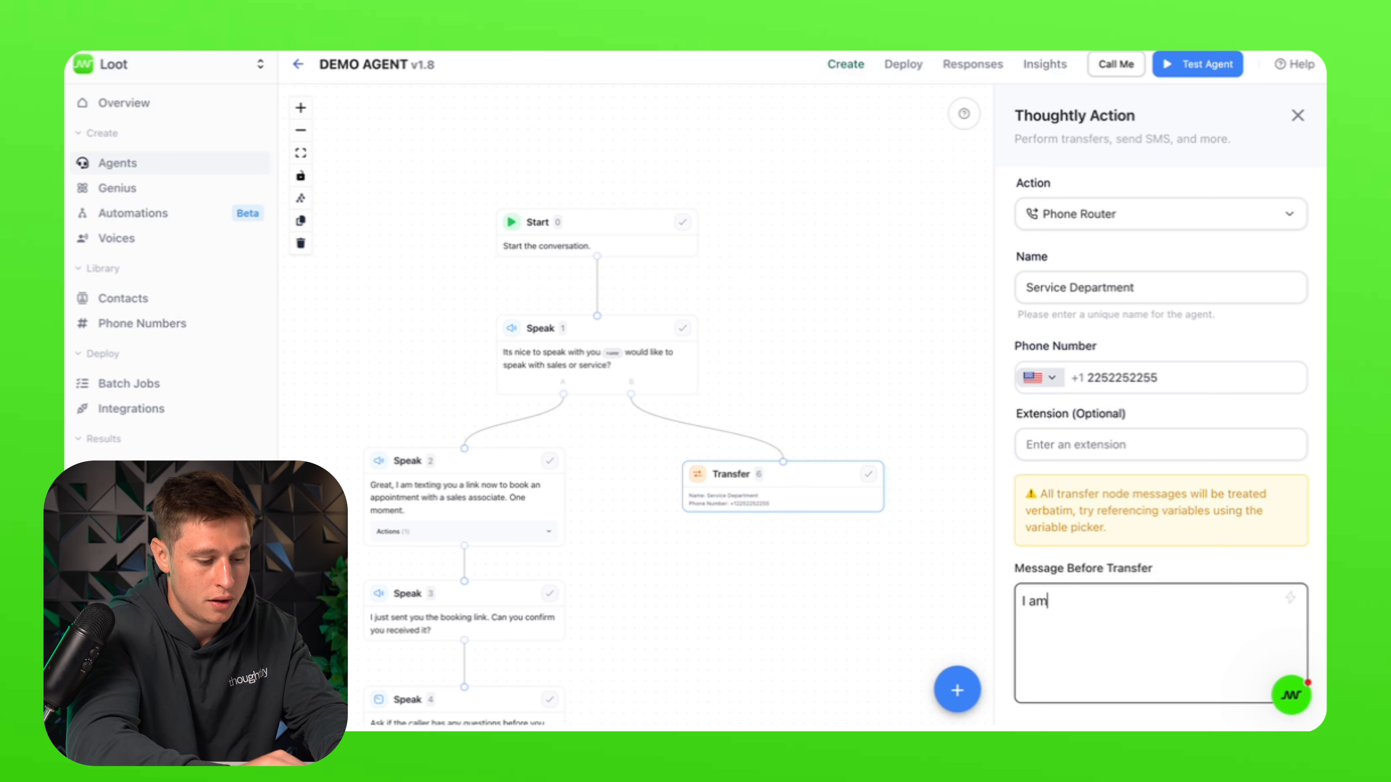
{"action": "key", "text": "BackSpace"}
{"action": "key", "text": "BackSpace"}
{"action": "type", "text": "trans"}
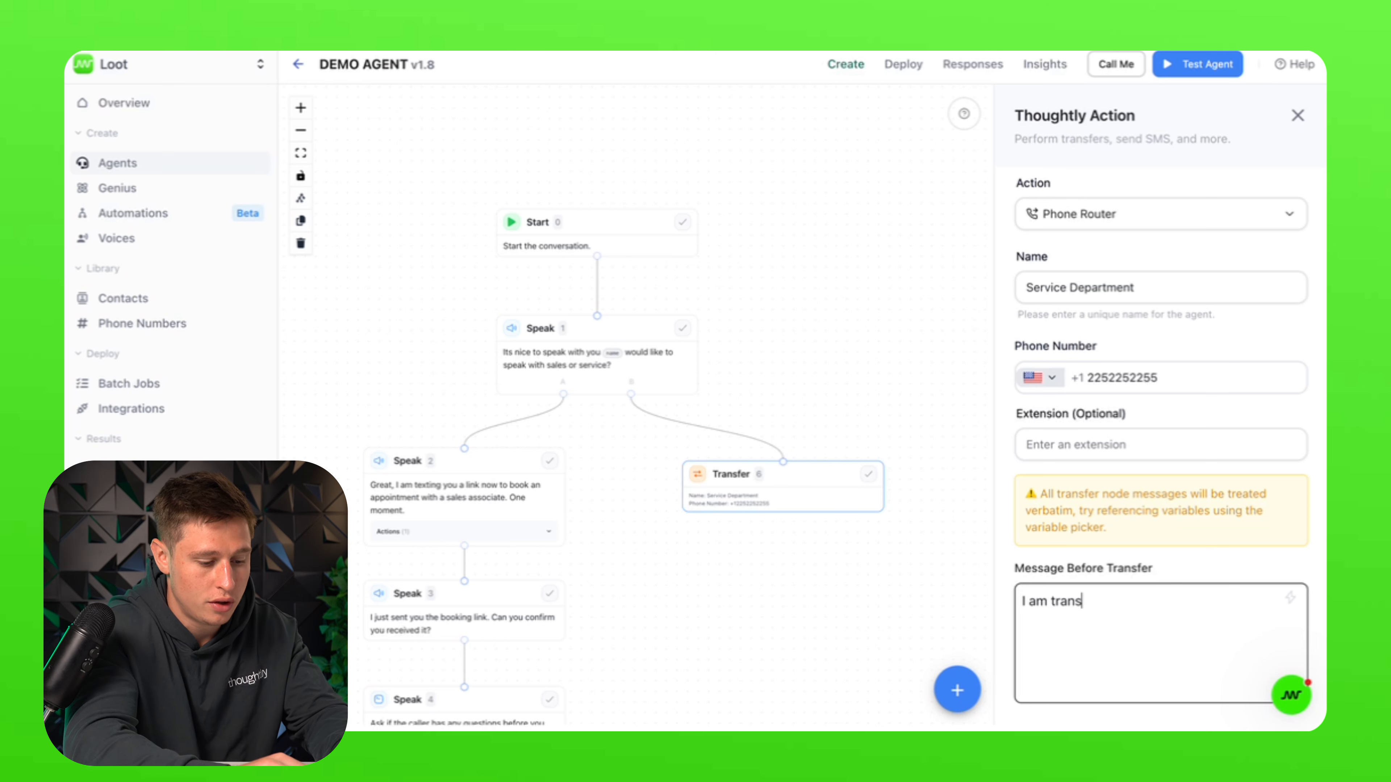
{"action": "type", "text": "ferring you tpo"}
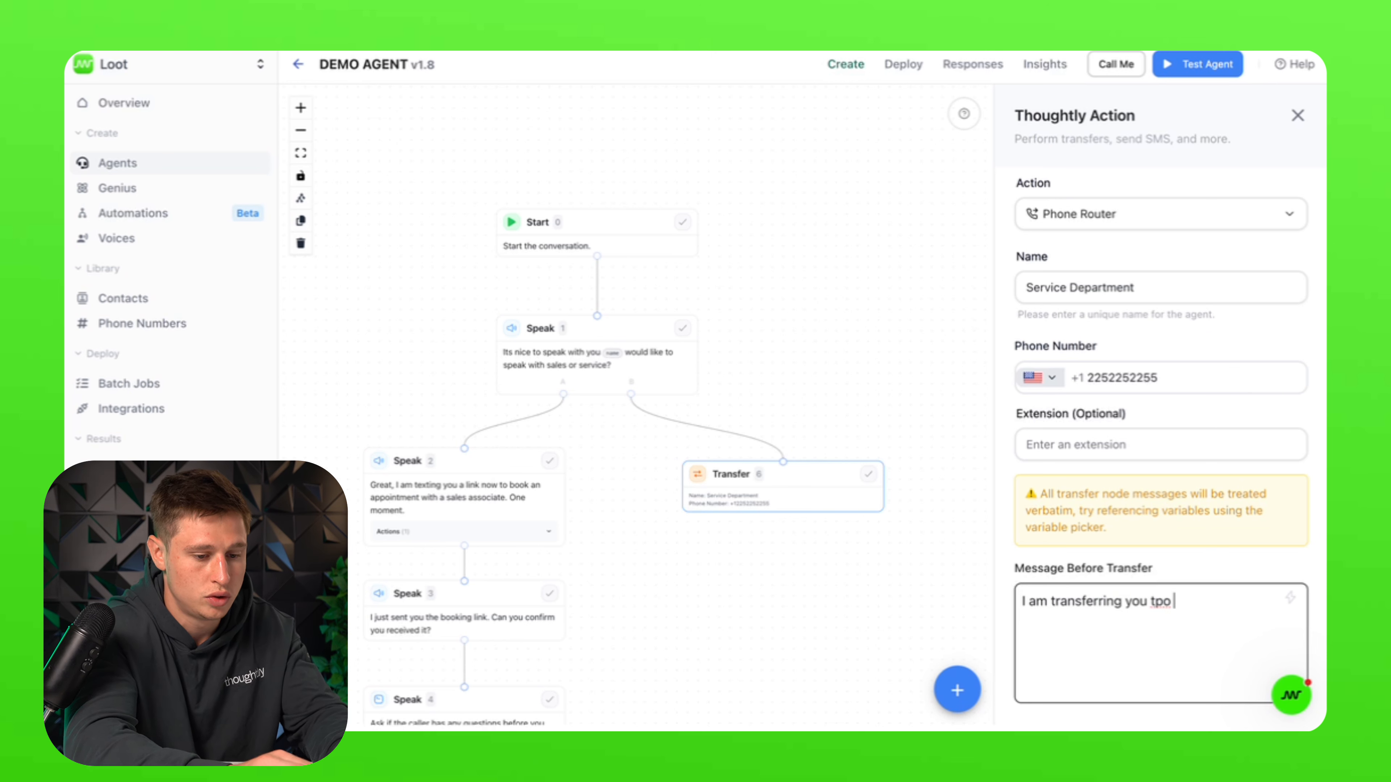
{"action": "key", "text": "BackSpace"}
{"action": "key", "text": "BackSpace"}
{"action": "key", "text": "BackSpace"}
{"action": "type", "text": "o the s"}
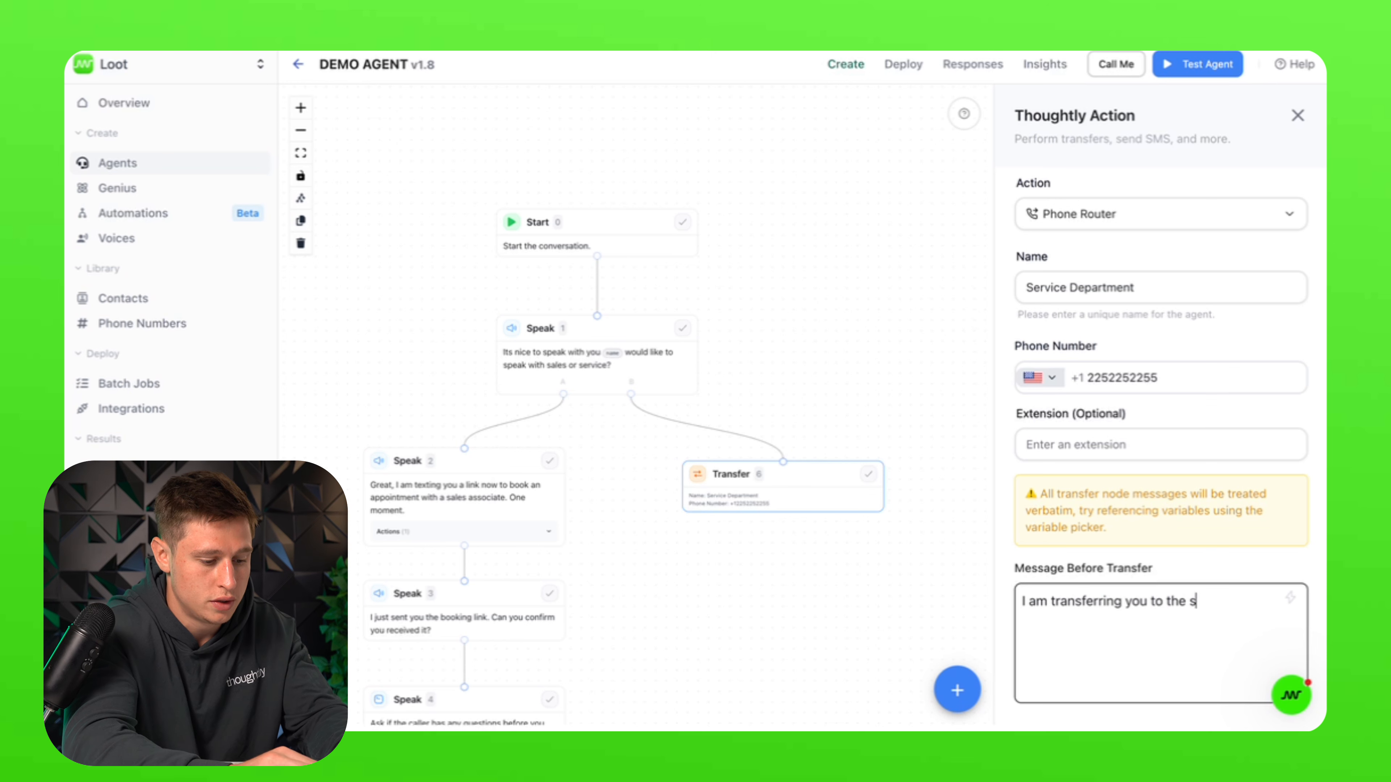
{"action": "type", "text": "ervice dep"}
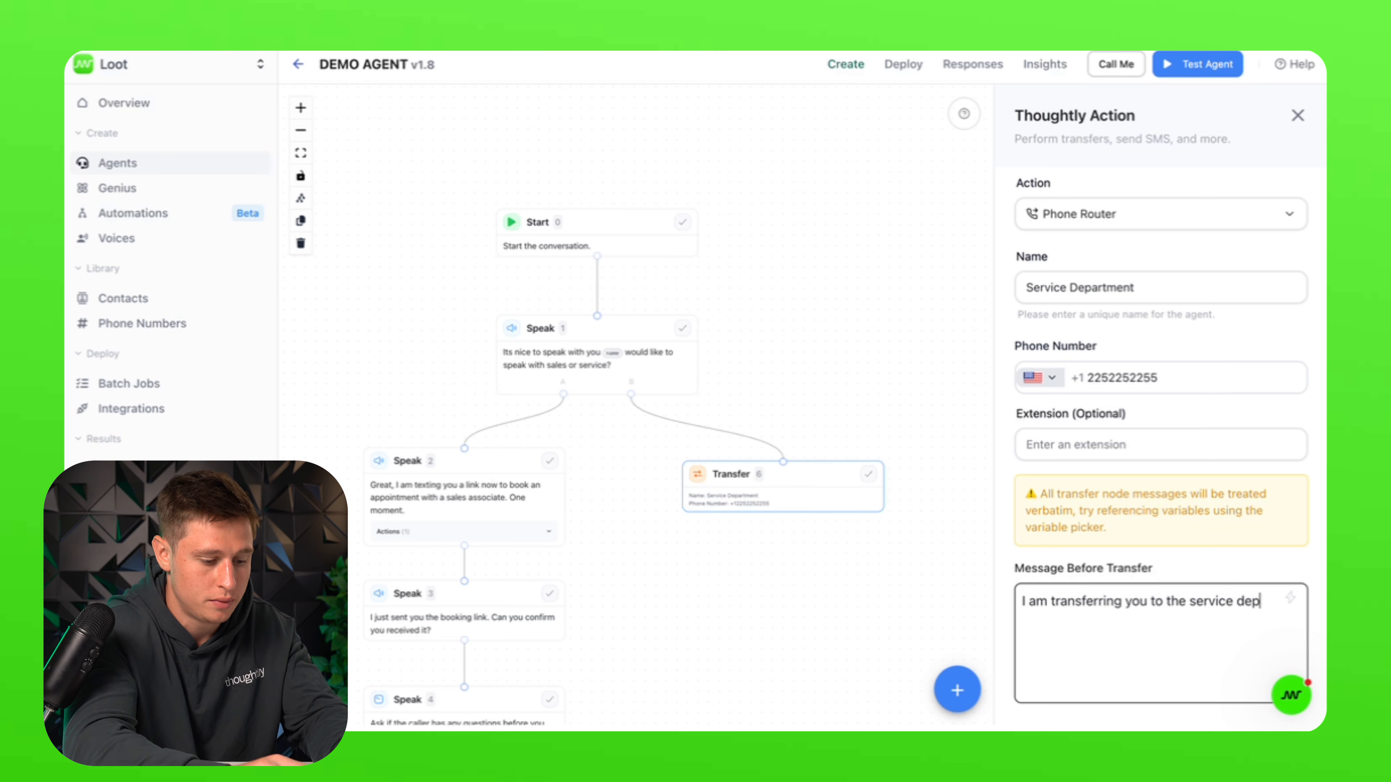
{"action": "type", "text": "artment. Ond"}
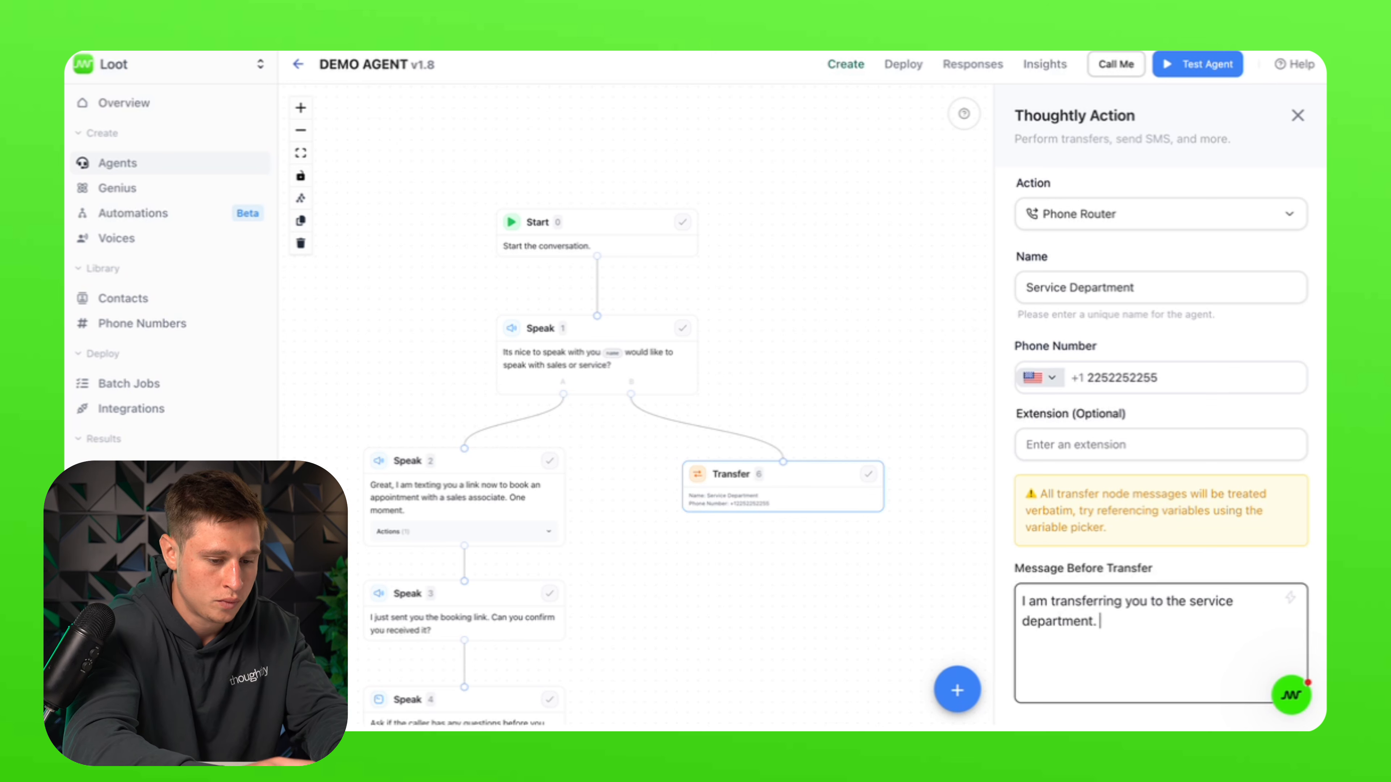
{"action": "key", "text": "BackSpace"}
{"action": "type", "text": "ne"}
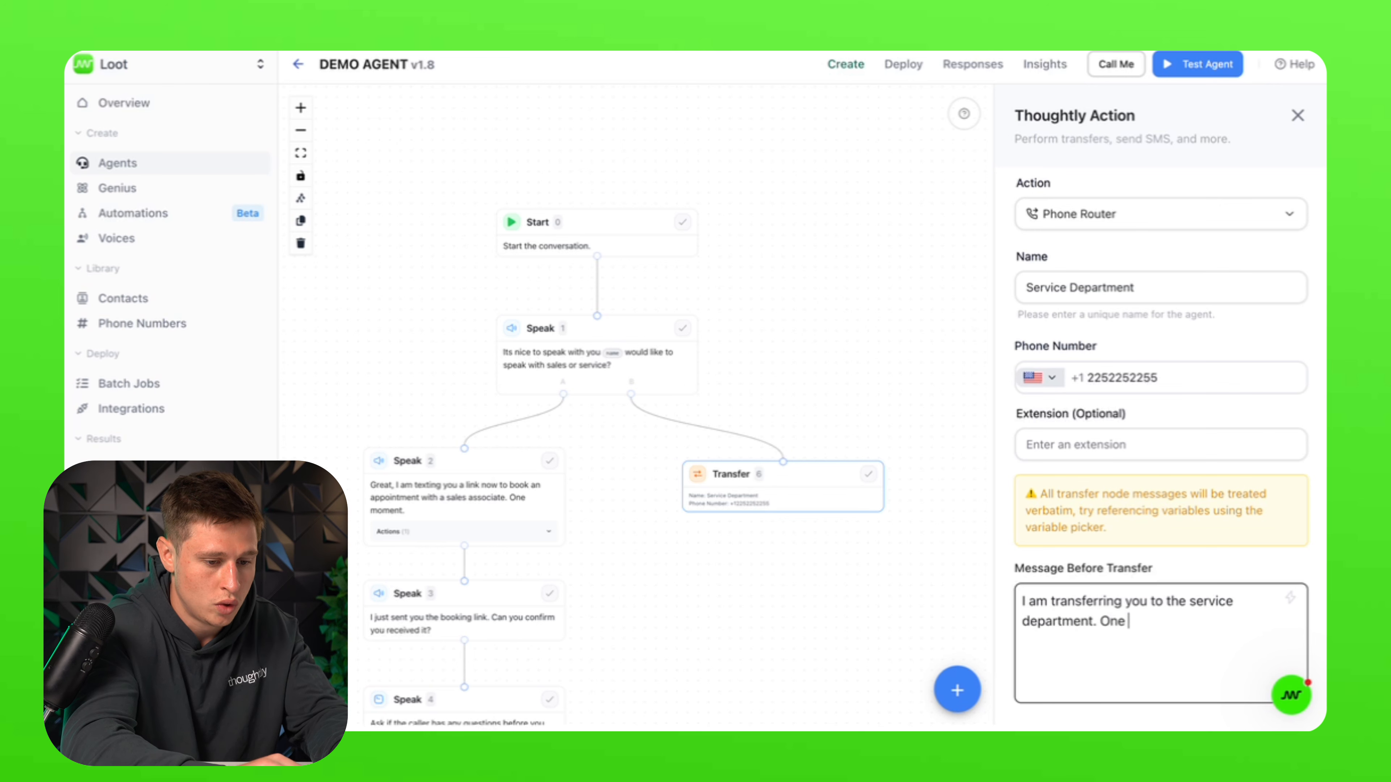
{"action": "key", "text": "BackSpace"}
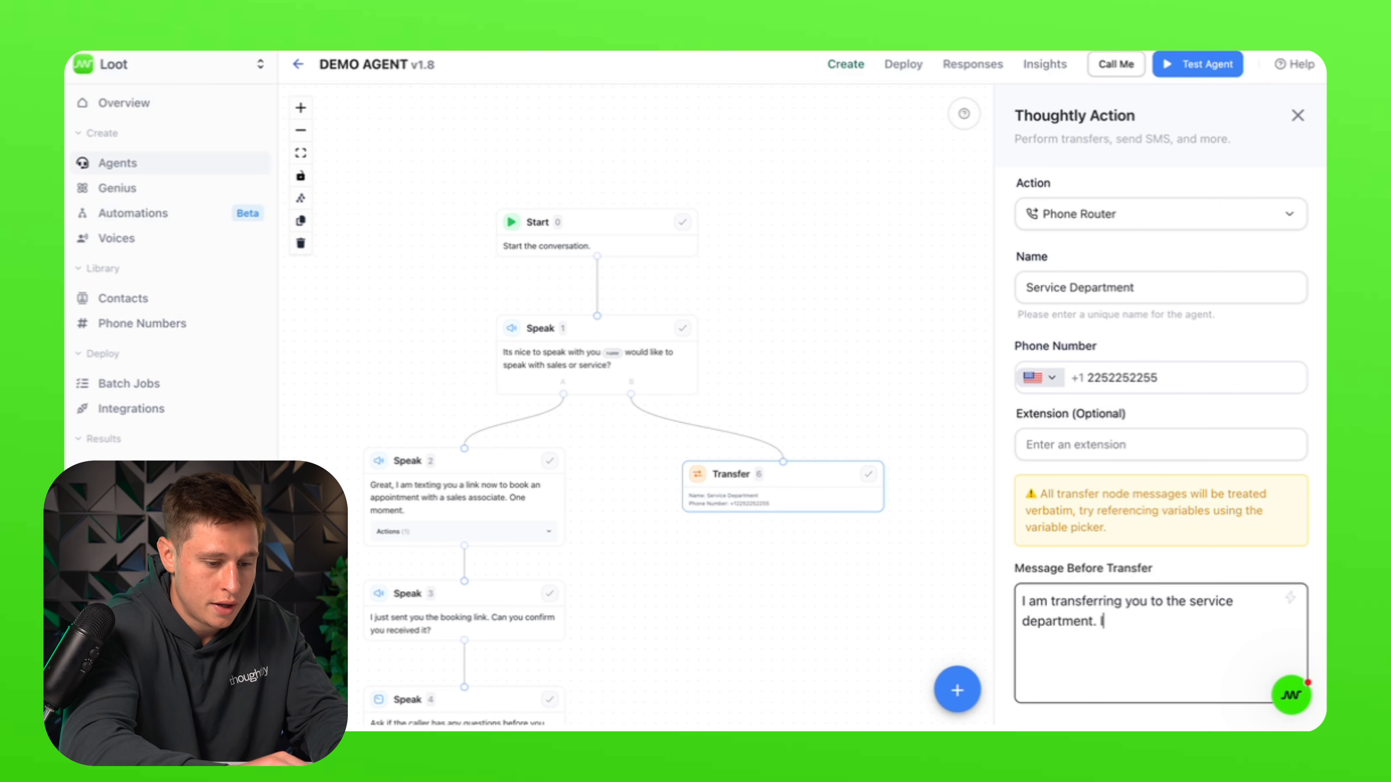
{"action": "type", "text": "If you dont ge"}
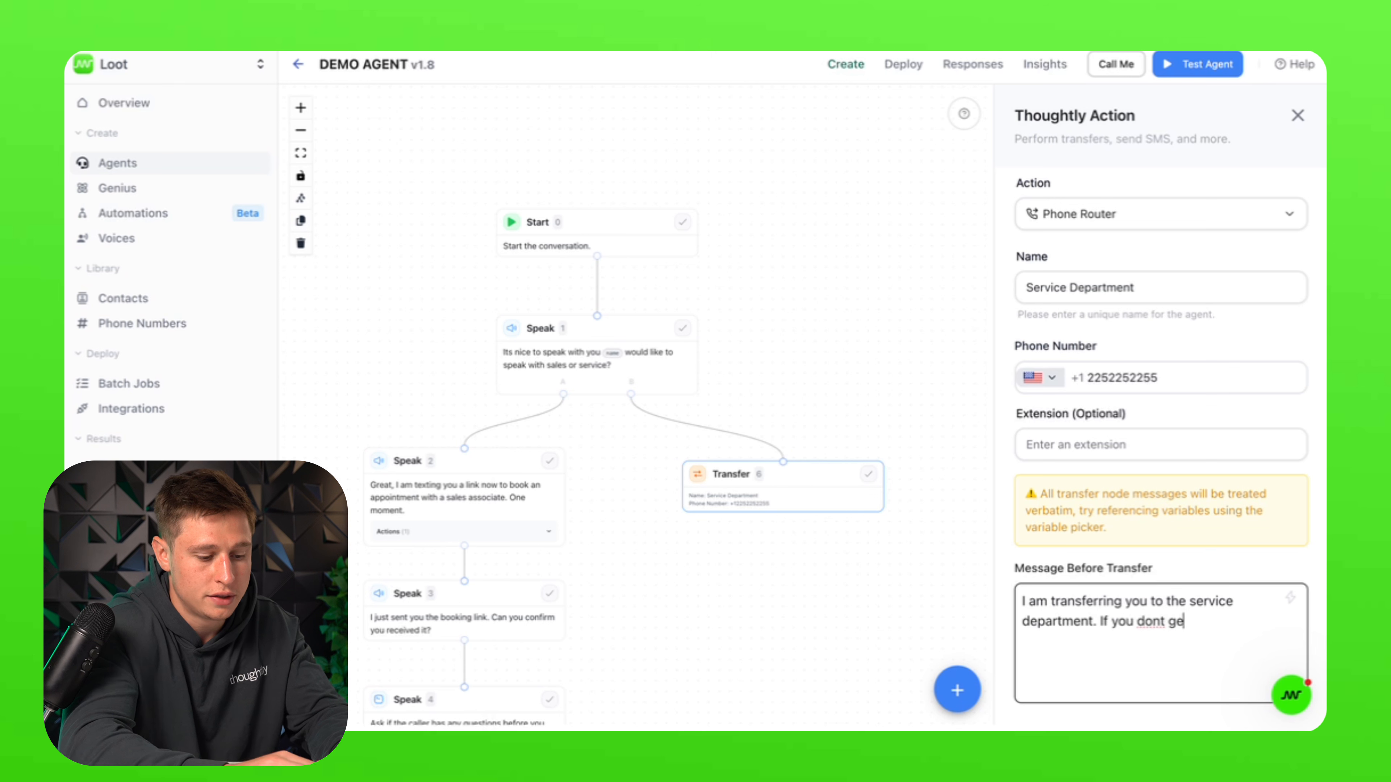
{"action": "type", "text": "t an answer "}
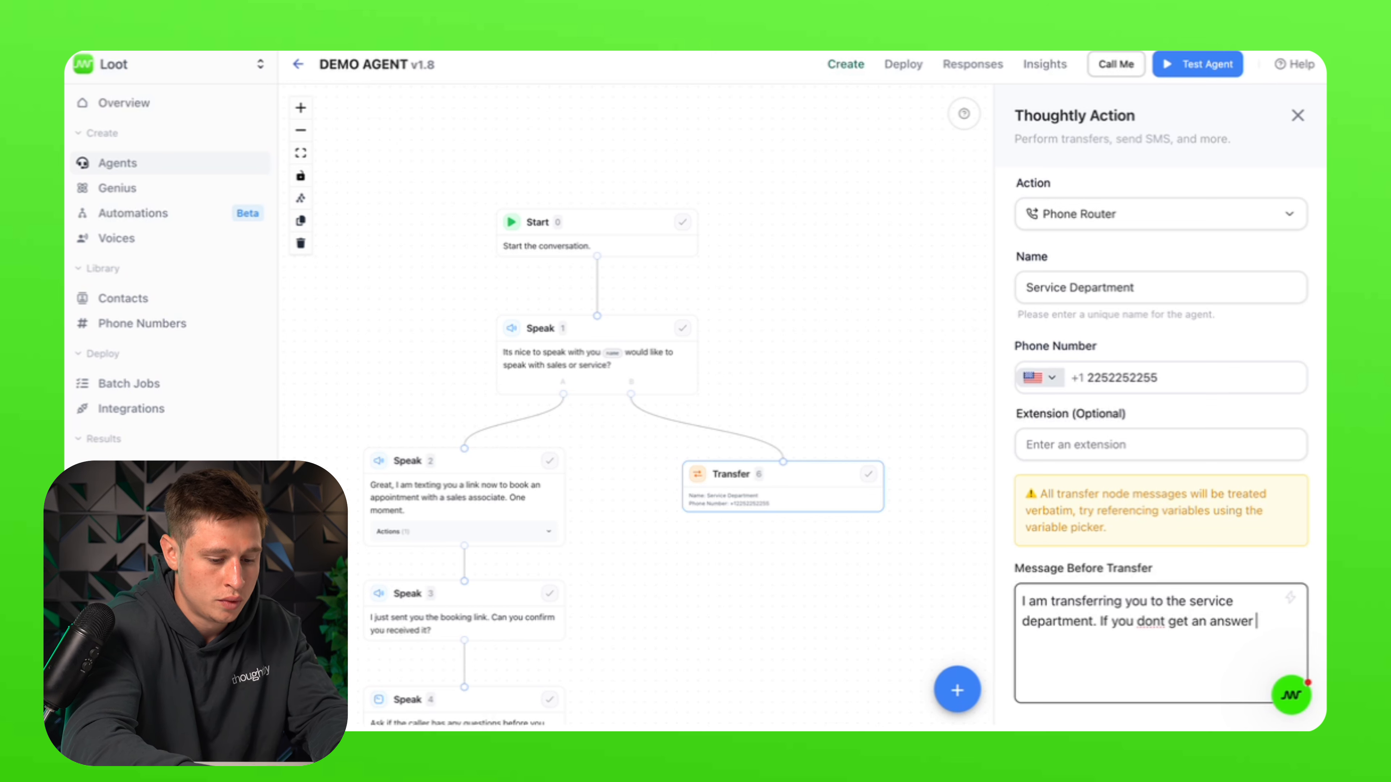
{"action": "type", "text": "please leav"}
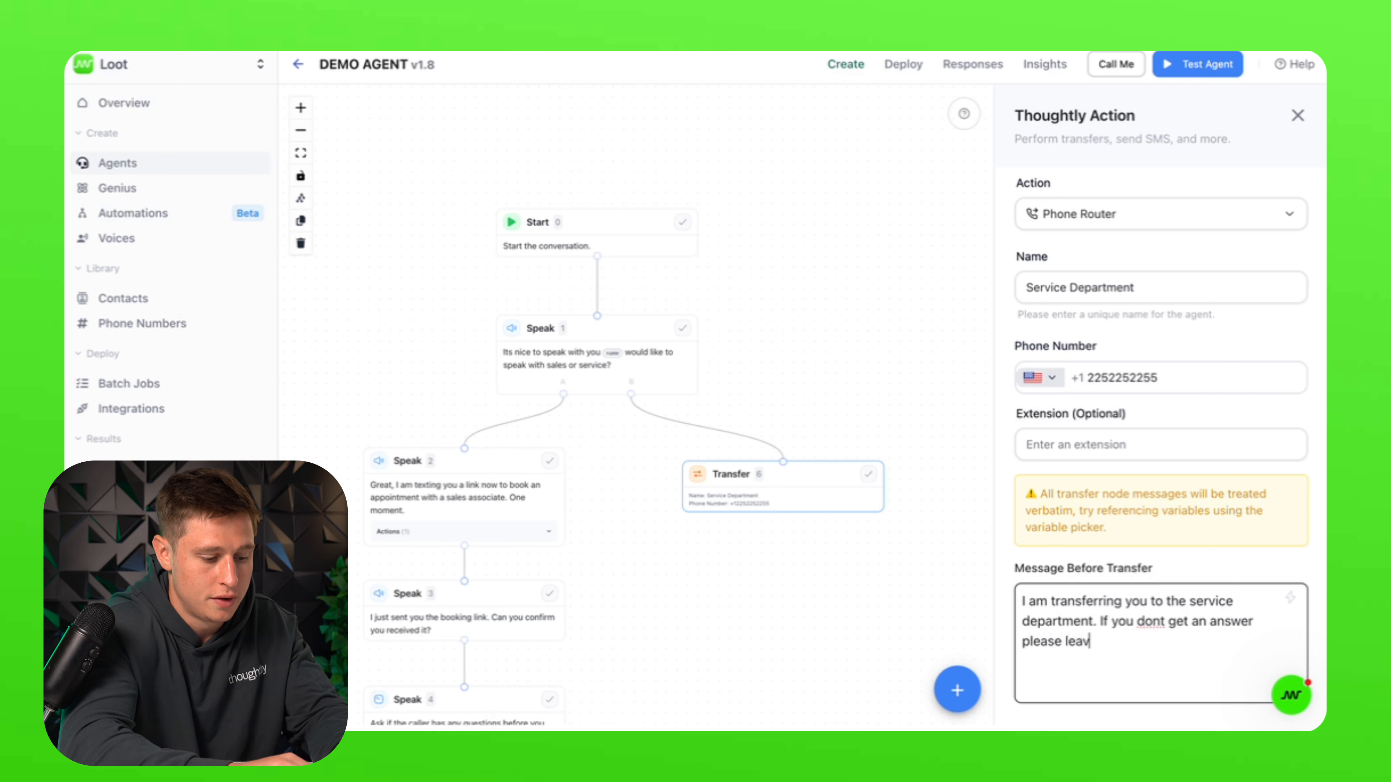
{"action": "type", "text": "e a message and "}
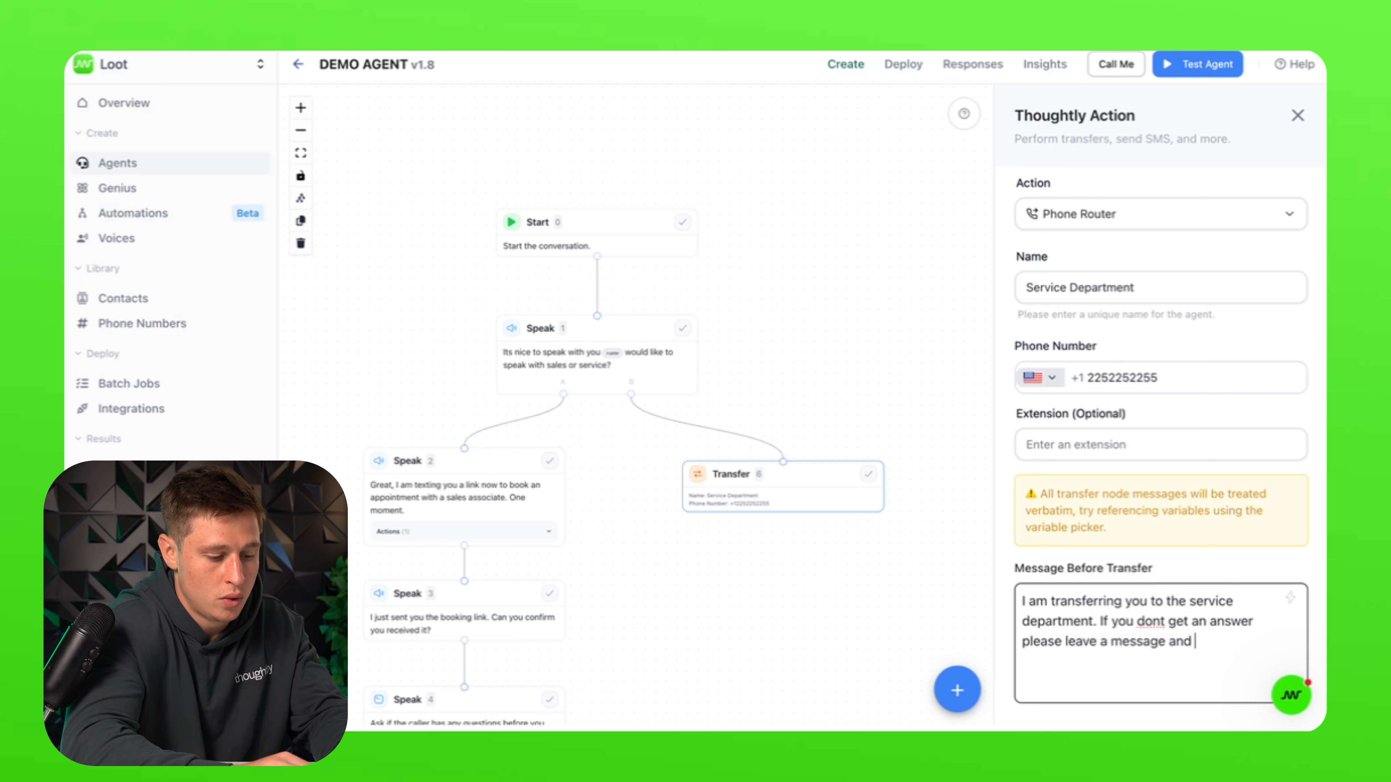
{"action": "type", "text": "we will get bac"}
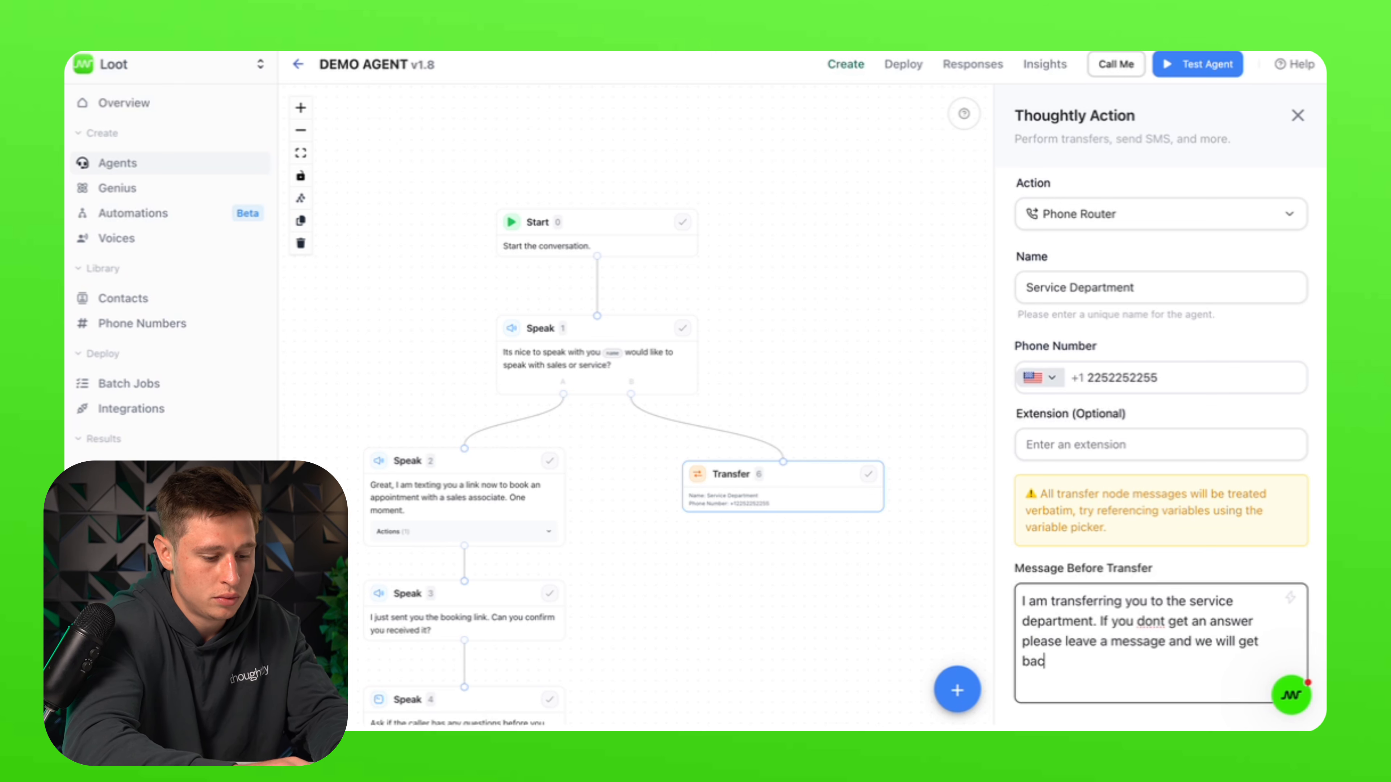
{"action": "type", "text": "k to you within"}
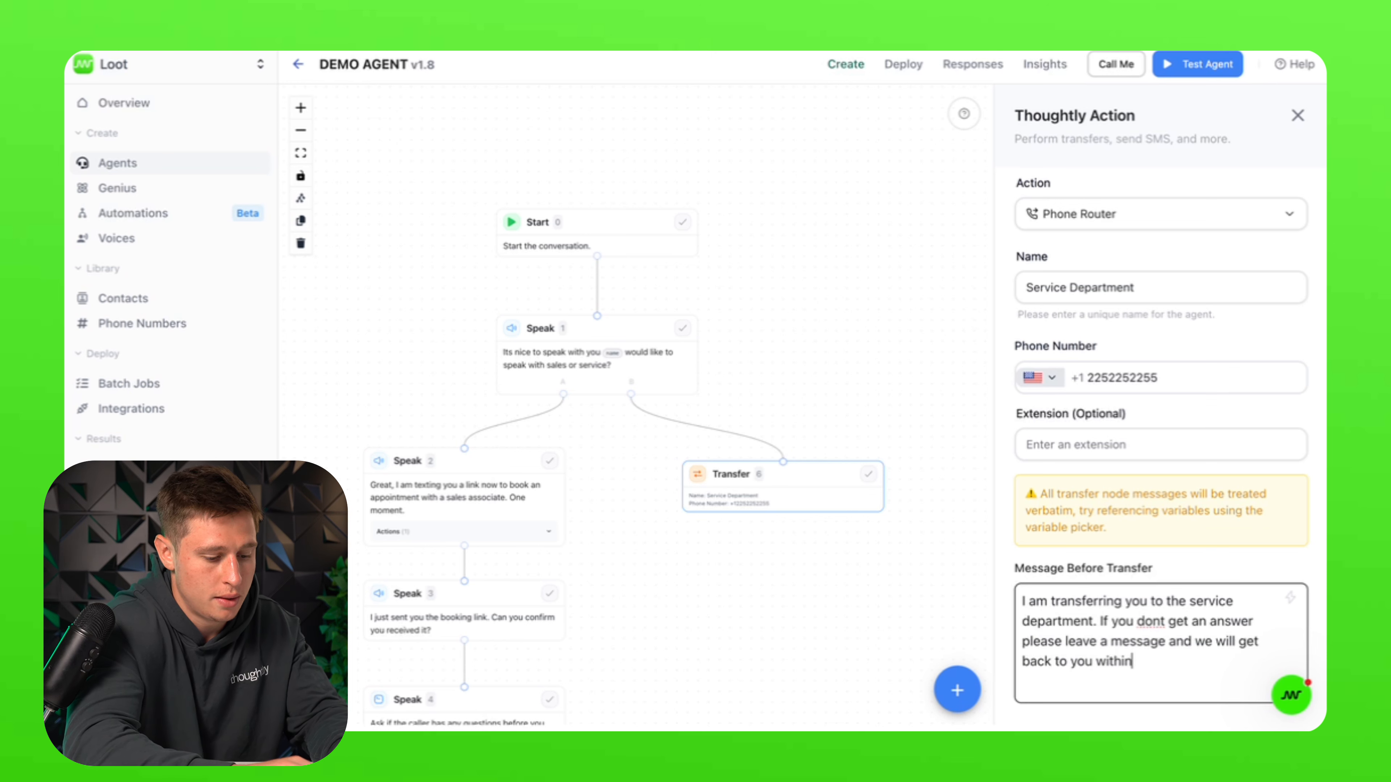
{"action": "type", "text": " business hours."}
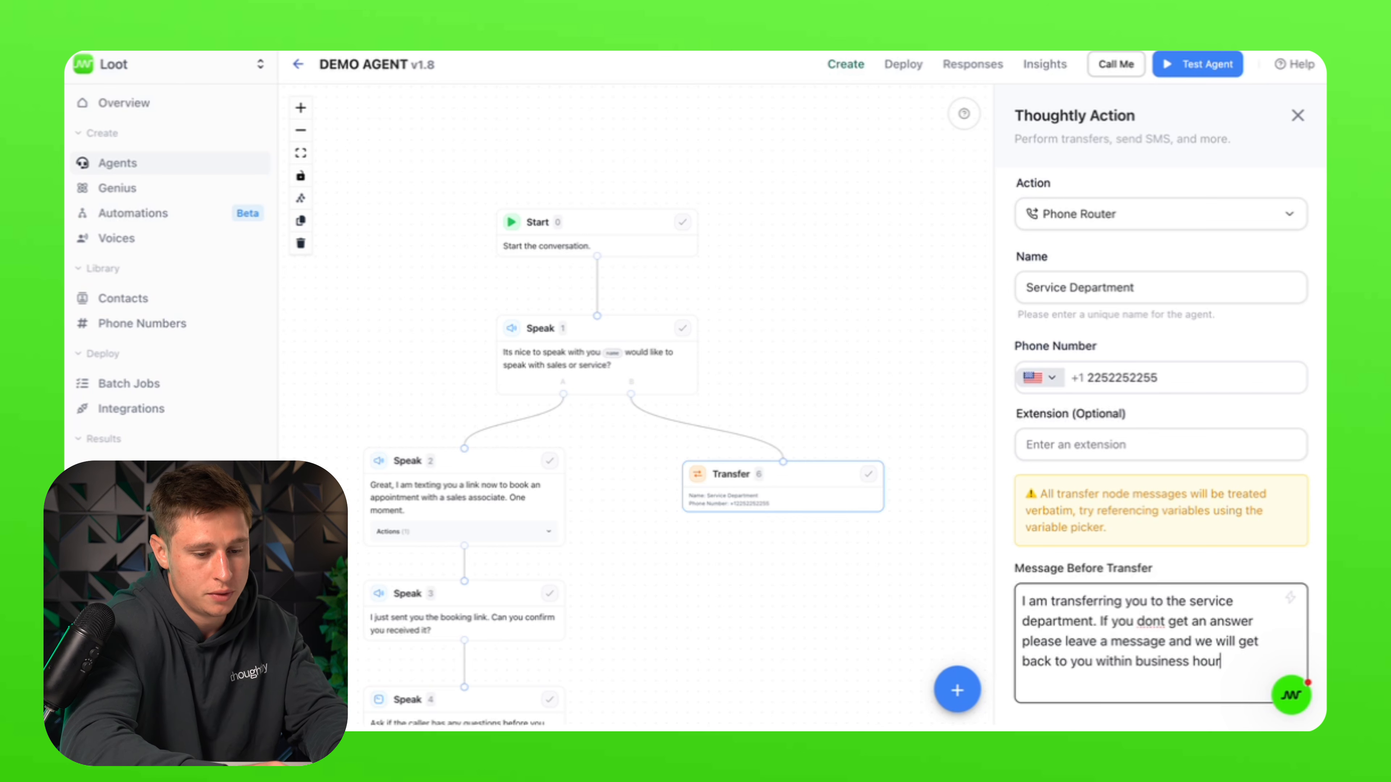
{"action": "mouse_move", "coordinate": [1246, 630]}
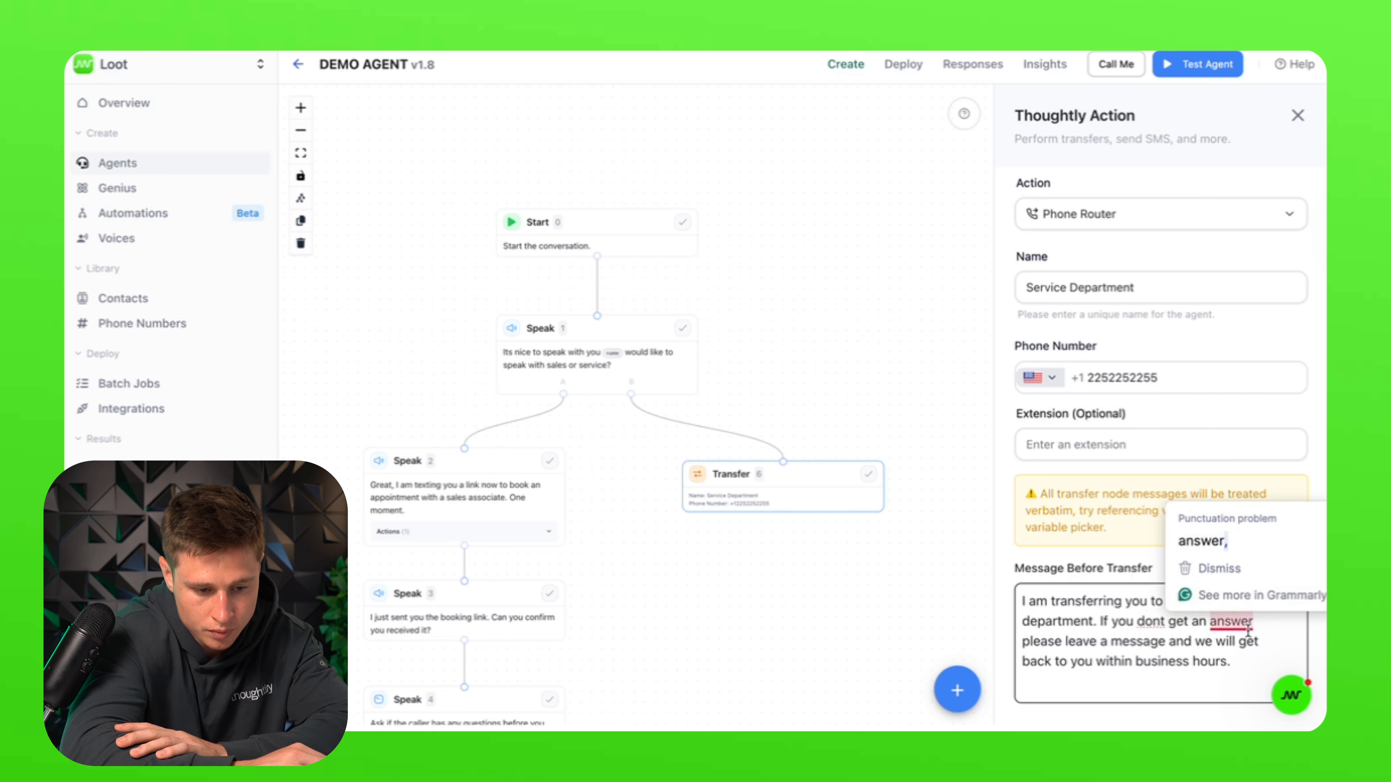
{"action": "left_click", "coordinate": [1253, 539]}
{"action": "left_click", "coordinate": [1261, 675]}
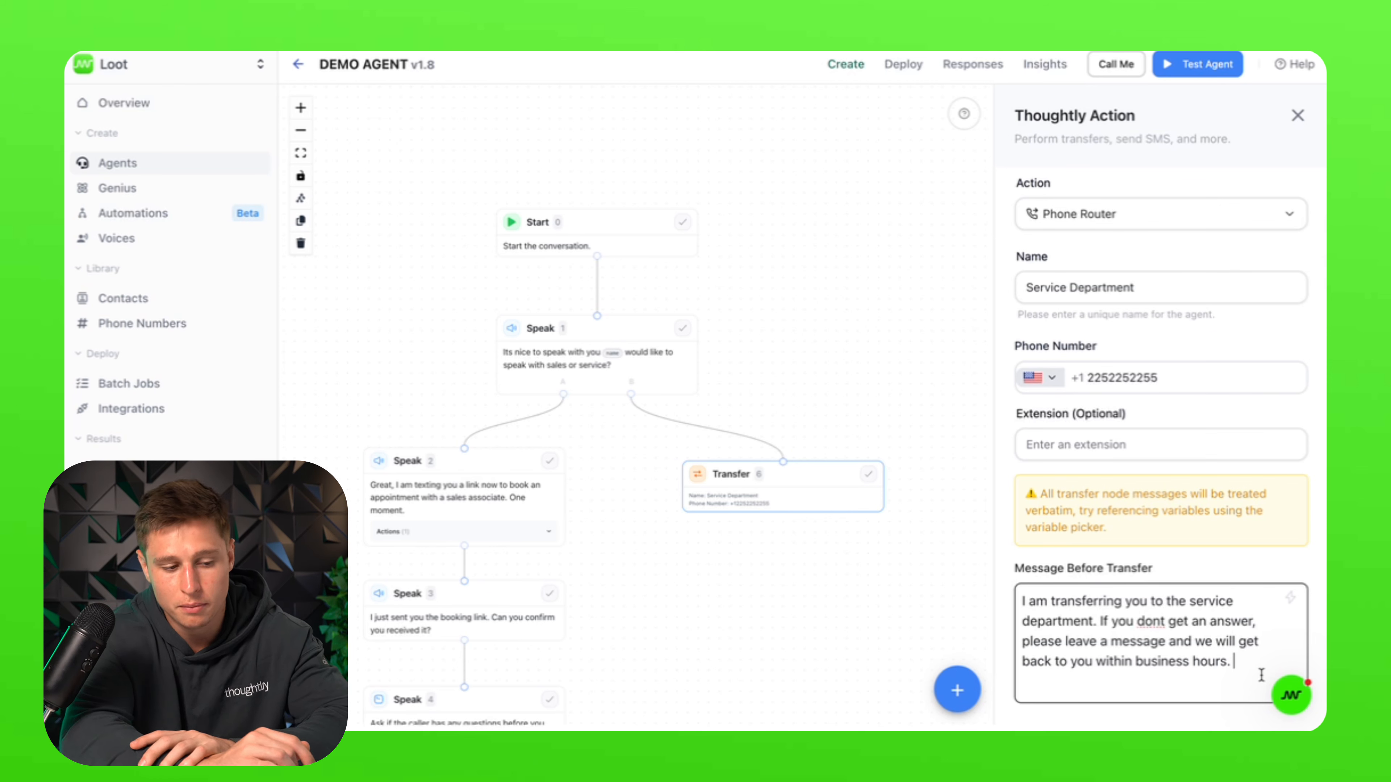
{"action": "left_click", "coordinate": [831, 519]}
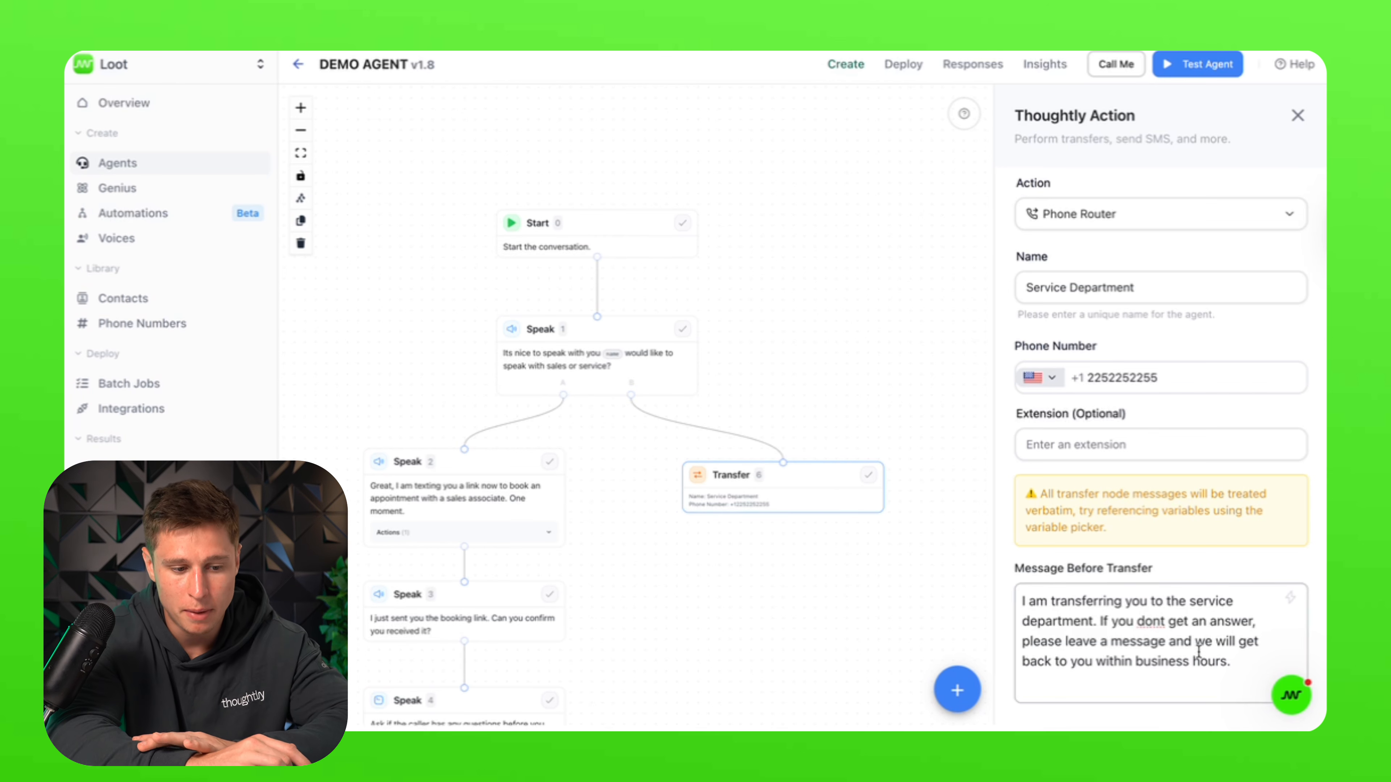
Step: Zoom out to show the whole flow down to the End node and open the Start node's greeting settings
{"action": "left_click_drag", "start_coordinate": [1233, 663], "coordinate": [1135, 613]}
{"action": "left_click", "coordinate": [1135, 613]}
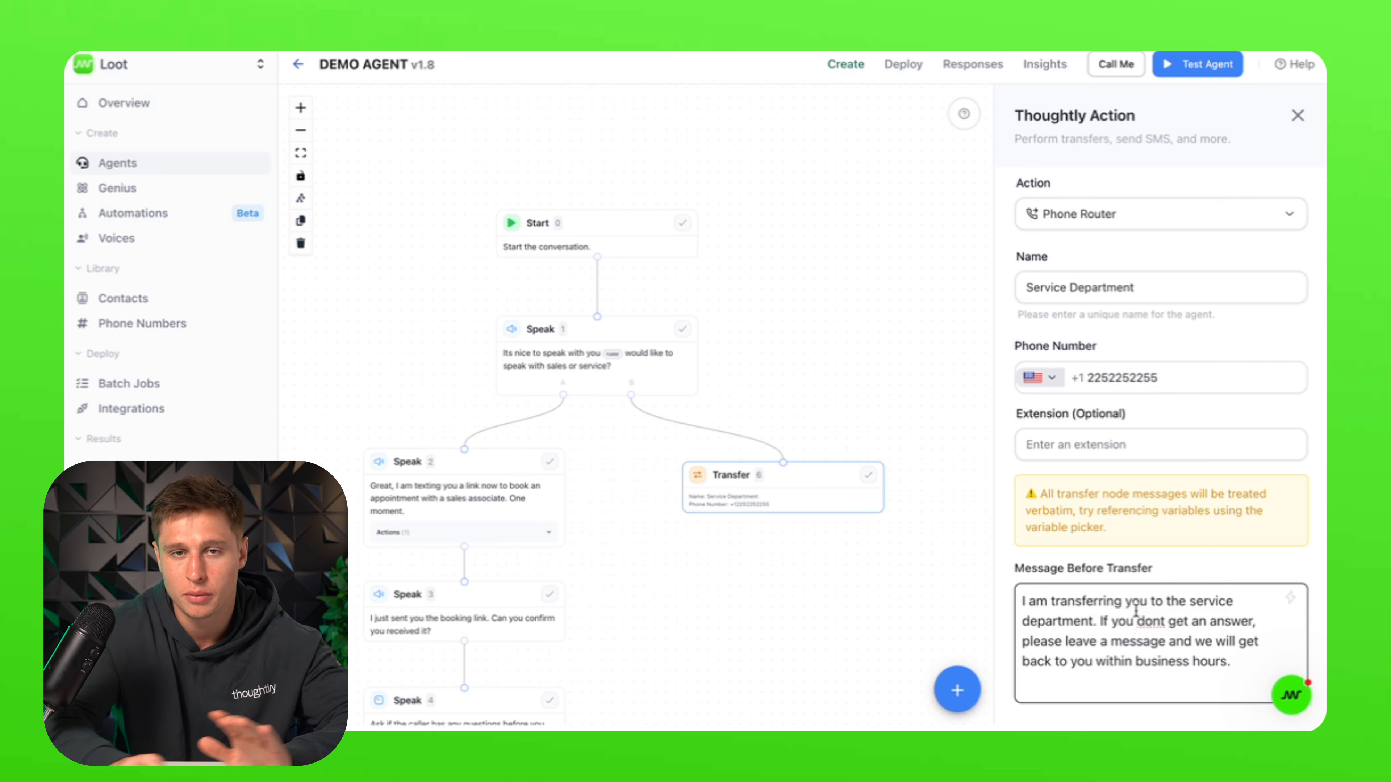
{"action": "left_click", "coordinate": [647, 407]}
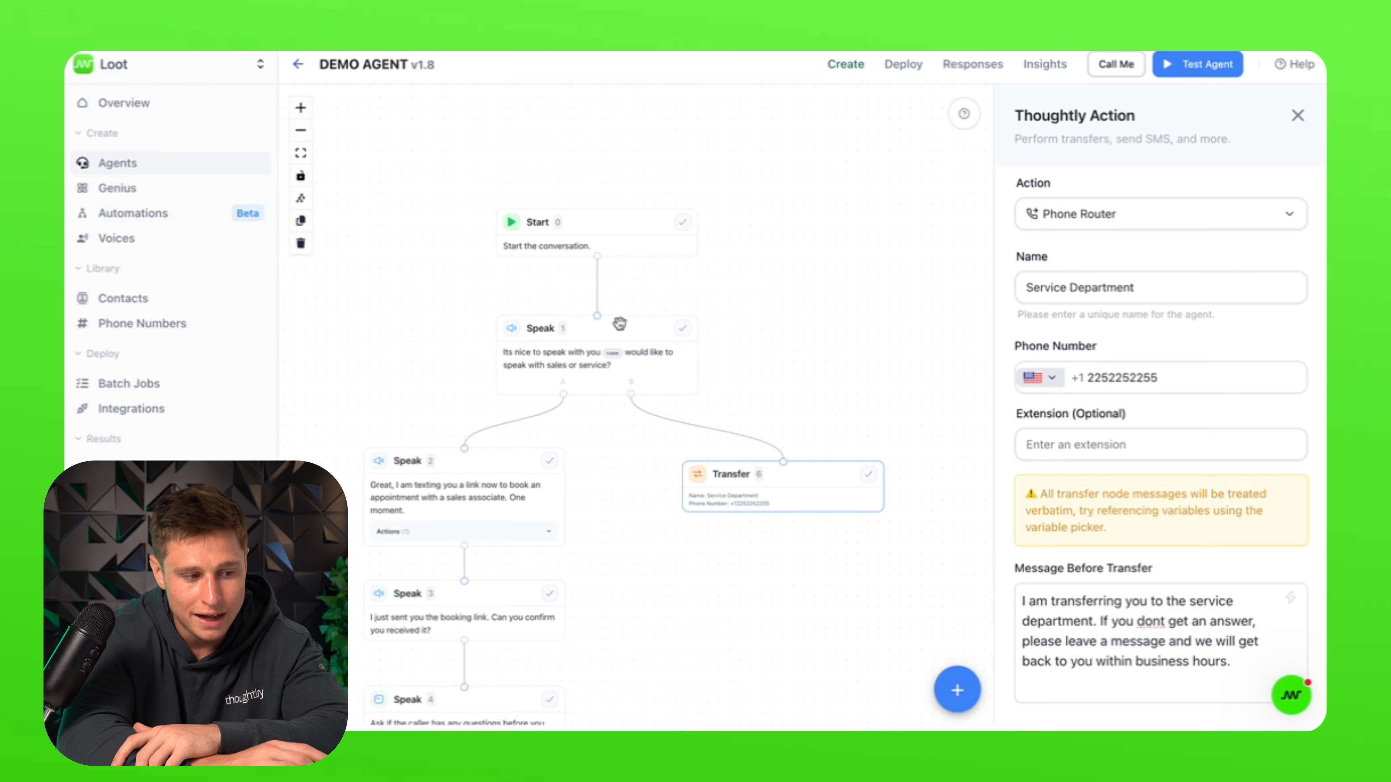
{"action": "left_click_drag", "start_coordinate": [842, 412], "coordinate": [941, 344]}
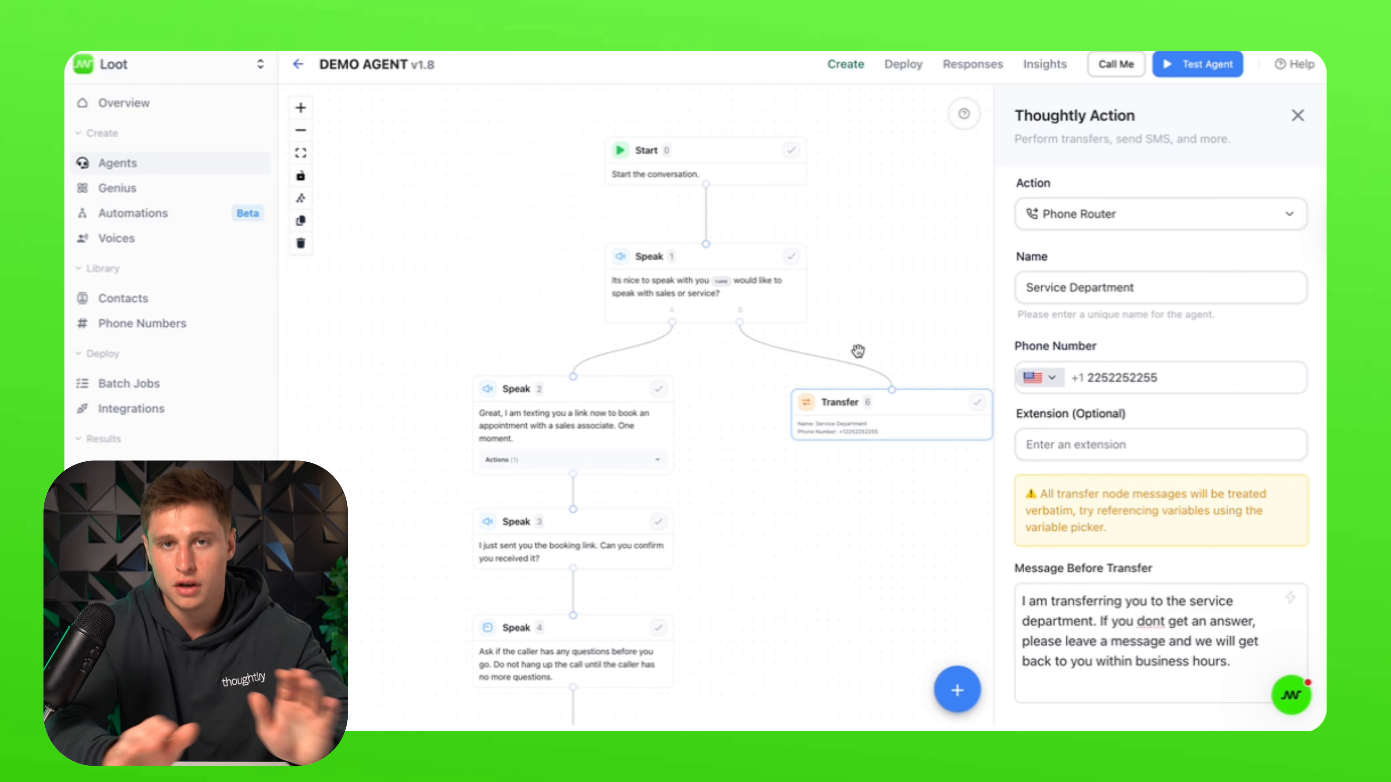
{"action": "scroll", "coordinate": [857, 351], "scroll_direction": "down", "scroll_amount": 2}
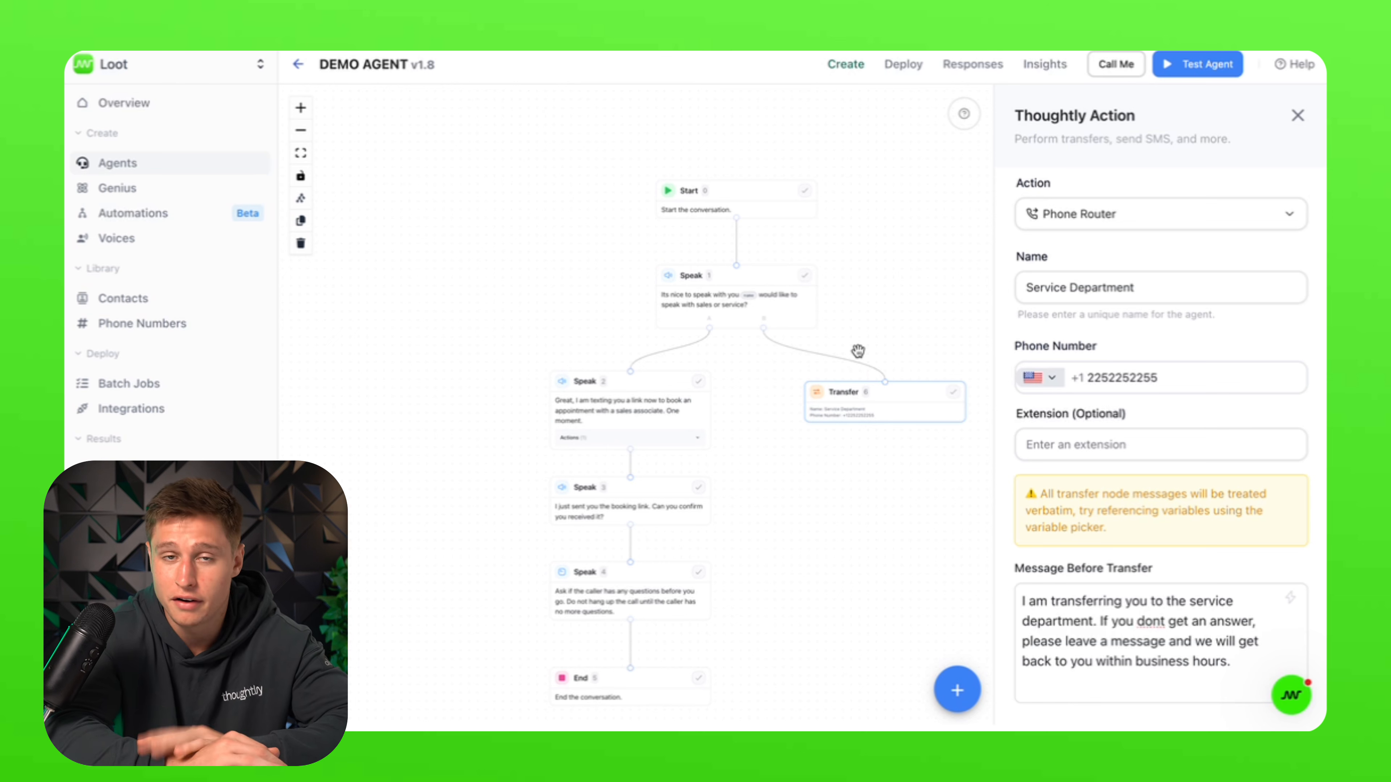
{"action": "left_click", "coordinate": [754, 209]}
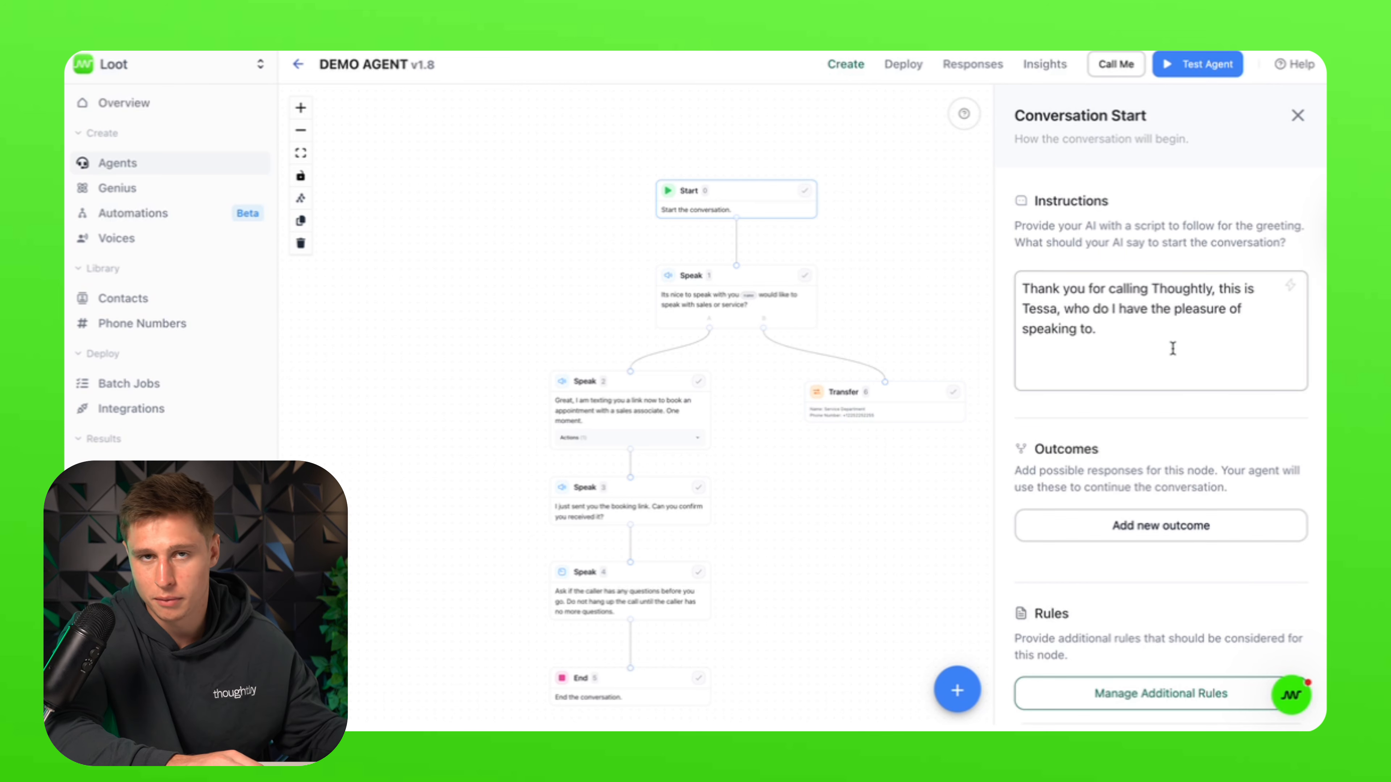
Step: Review the first Speak step's settings, scrolling through its panel
{"action": "scroll", "coordinate": [1131, 591], "scroll_direction": "down", "scroll_amount": 2}
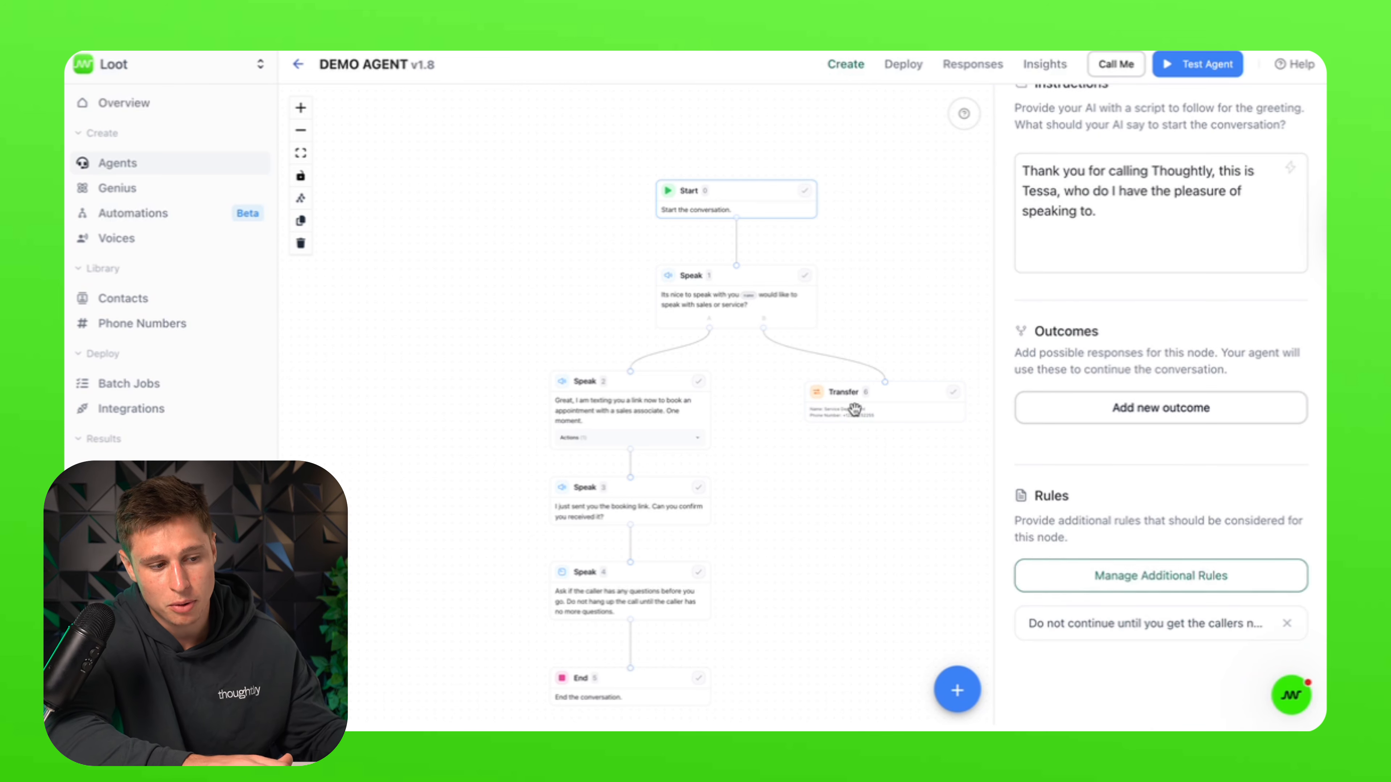
{"action": "left_click", "coordinate": [734, 288]}
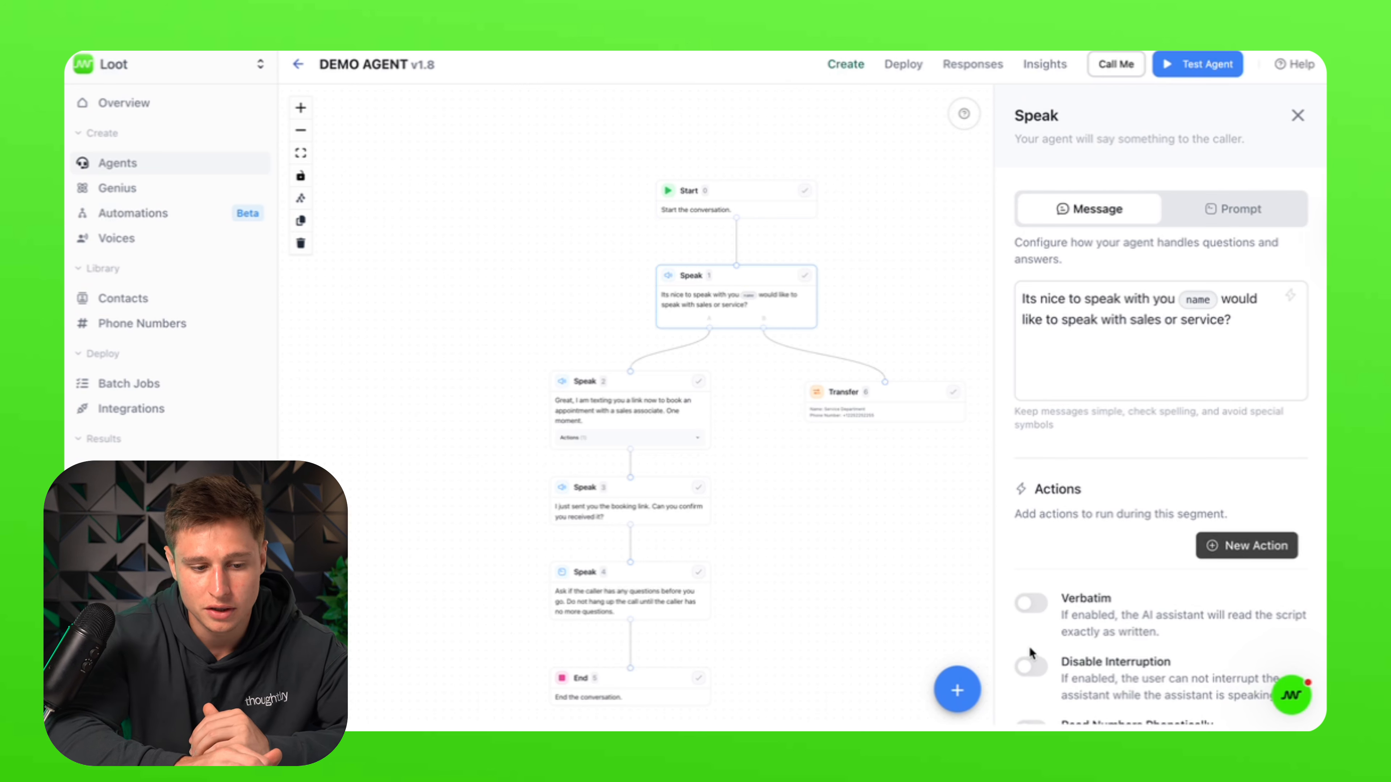
{"action": "scroll", "coordinate": [1029, 645], "scroll_direction": "down", "scroll_amount": 1}
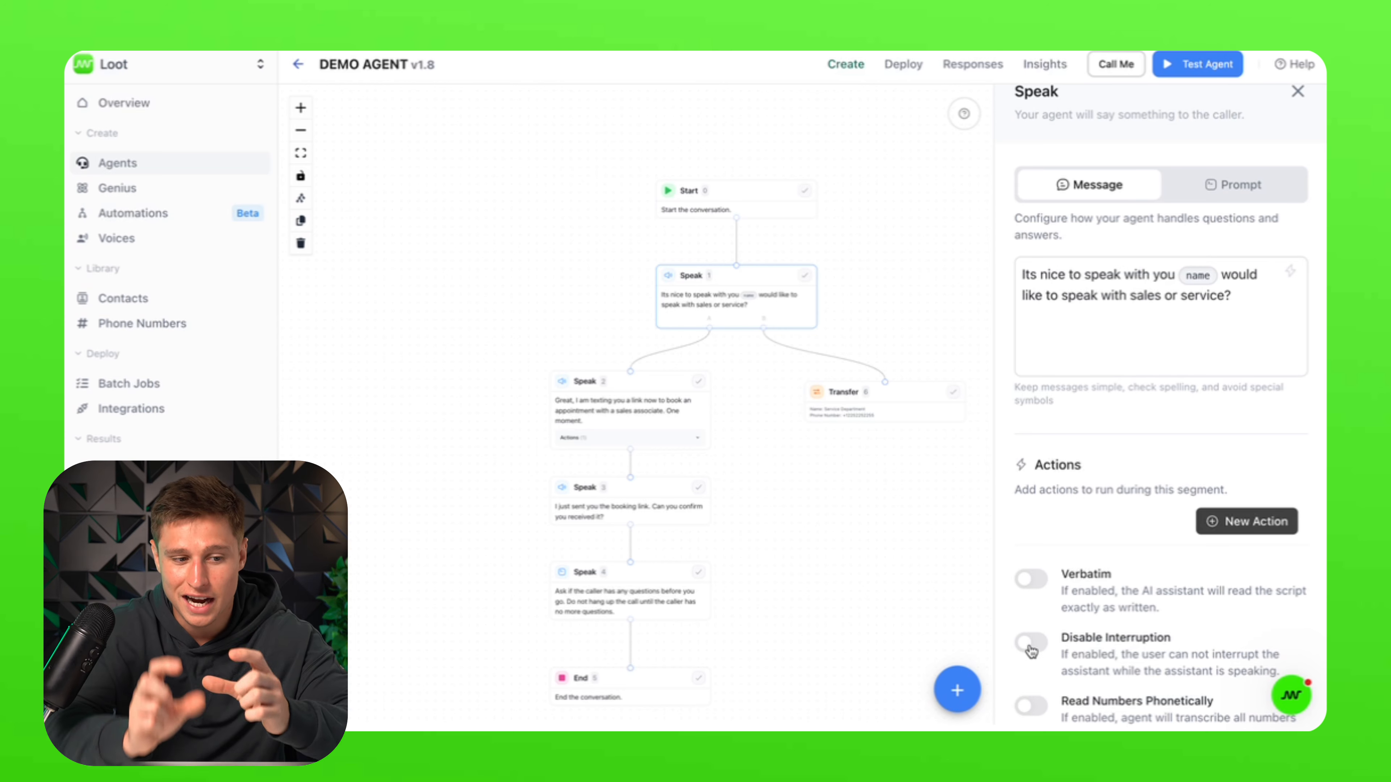
{"action": "scroll", "coordinate": [1031, 651], "scroll_direction": "down", "scroll_amount": 3}
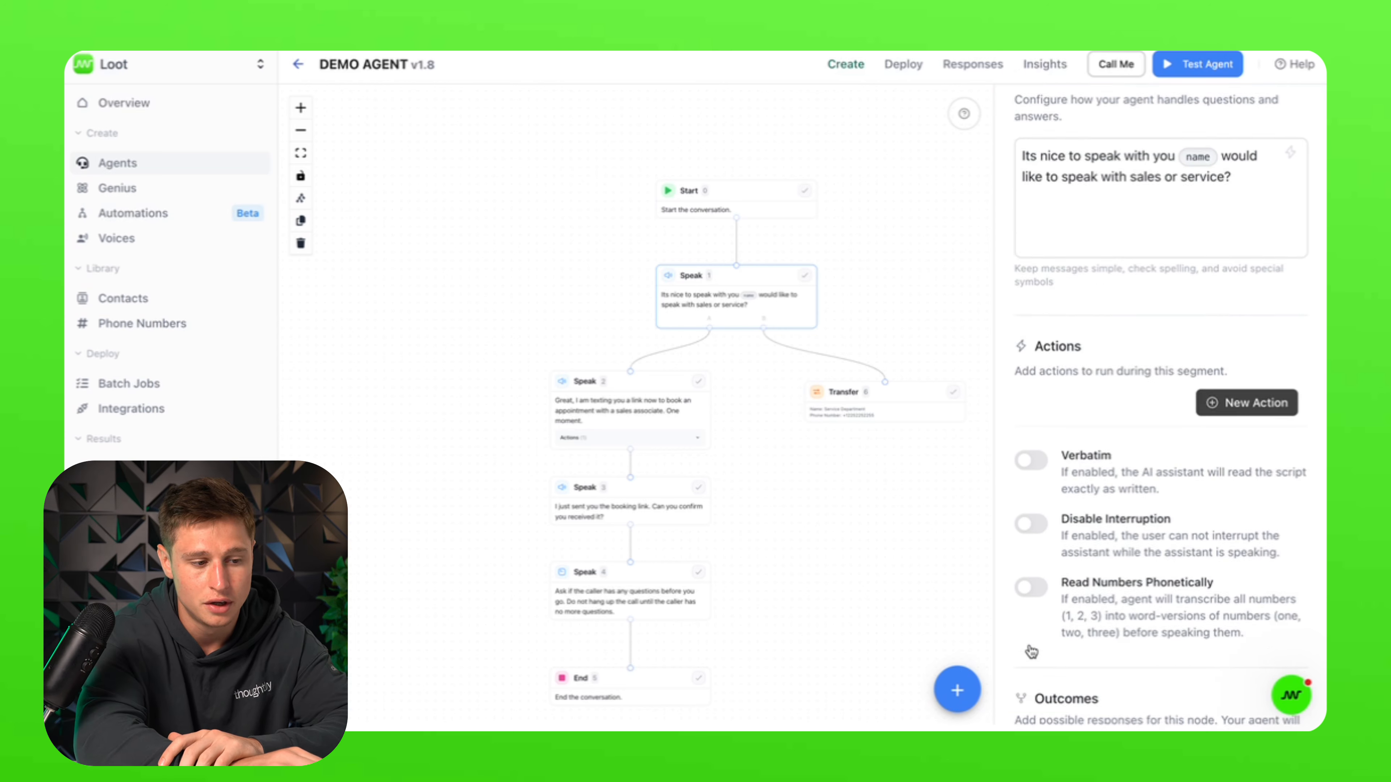
Step: Step through the SMS-sending, booking-link confirmation and any-more-questions Speak steps
{"action": "left_click", "coordinate": [600, 408]}
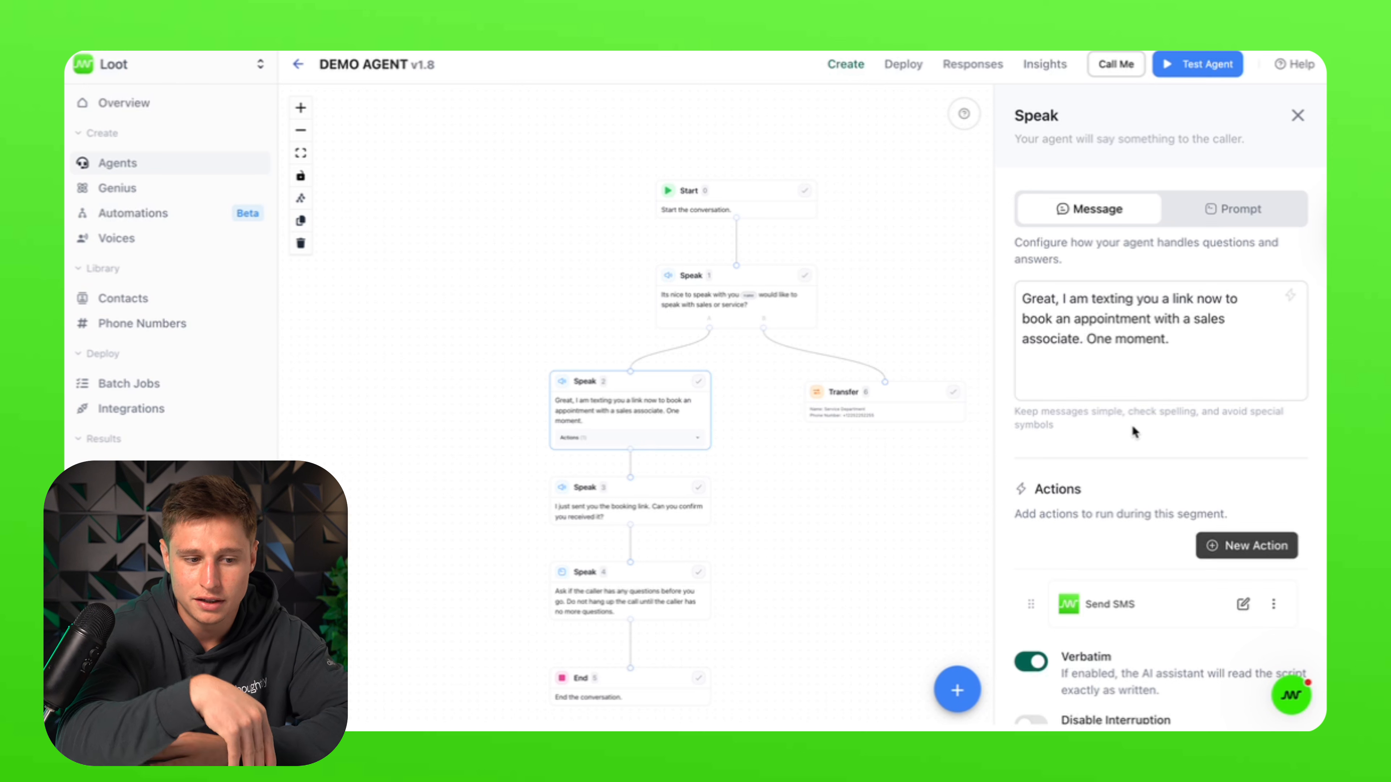
{"action": "scroll", "coordinate": [1131, 424], "scroll_direction": "down", "scroll_amount": 3}
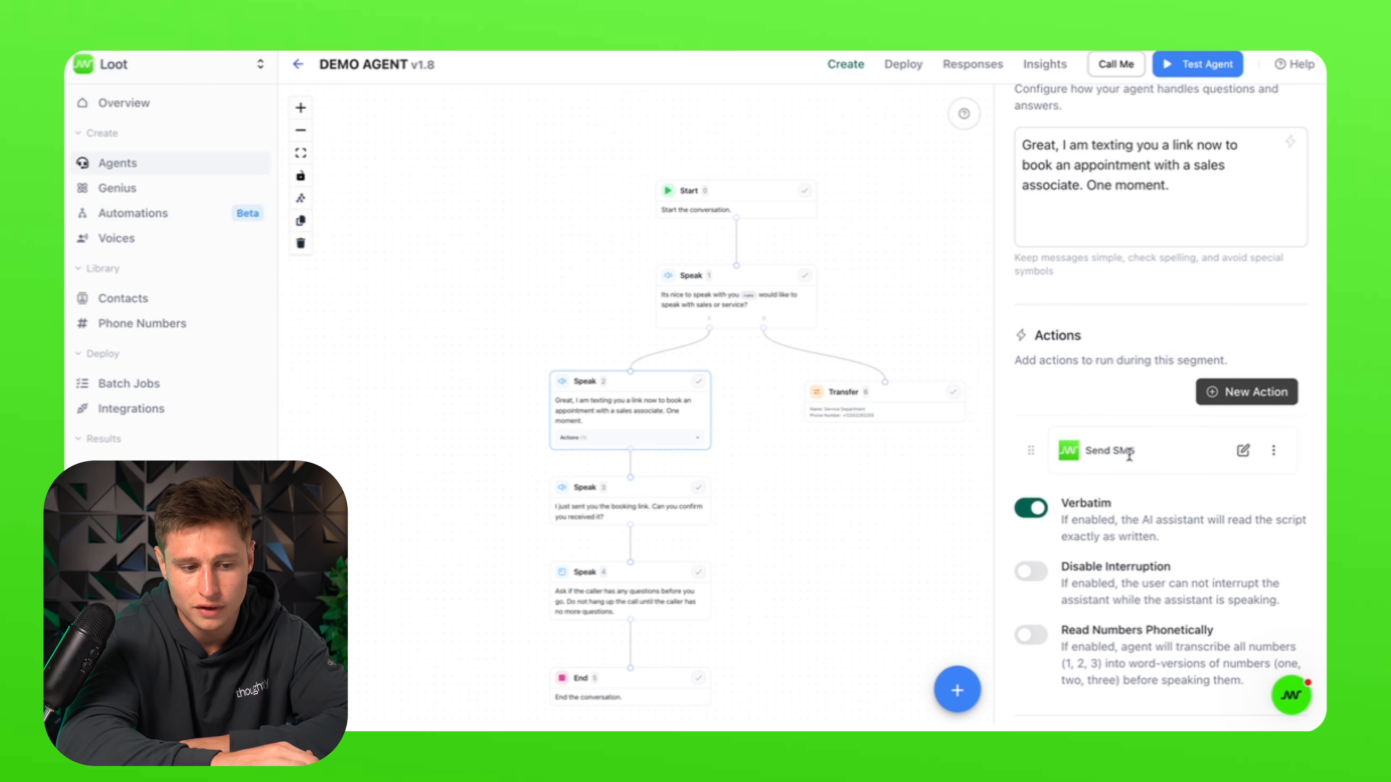
{"action": "left_click", "coordinate": [591, 515]}
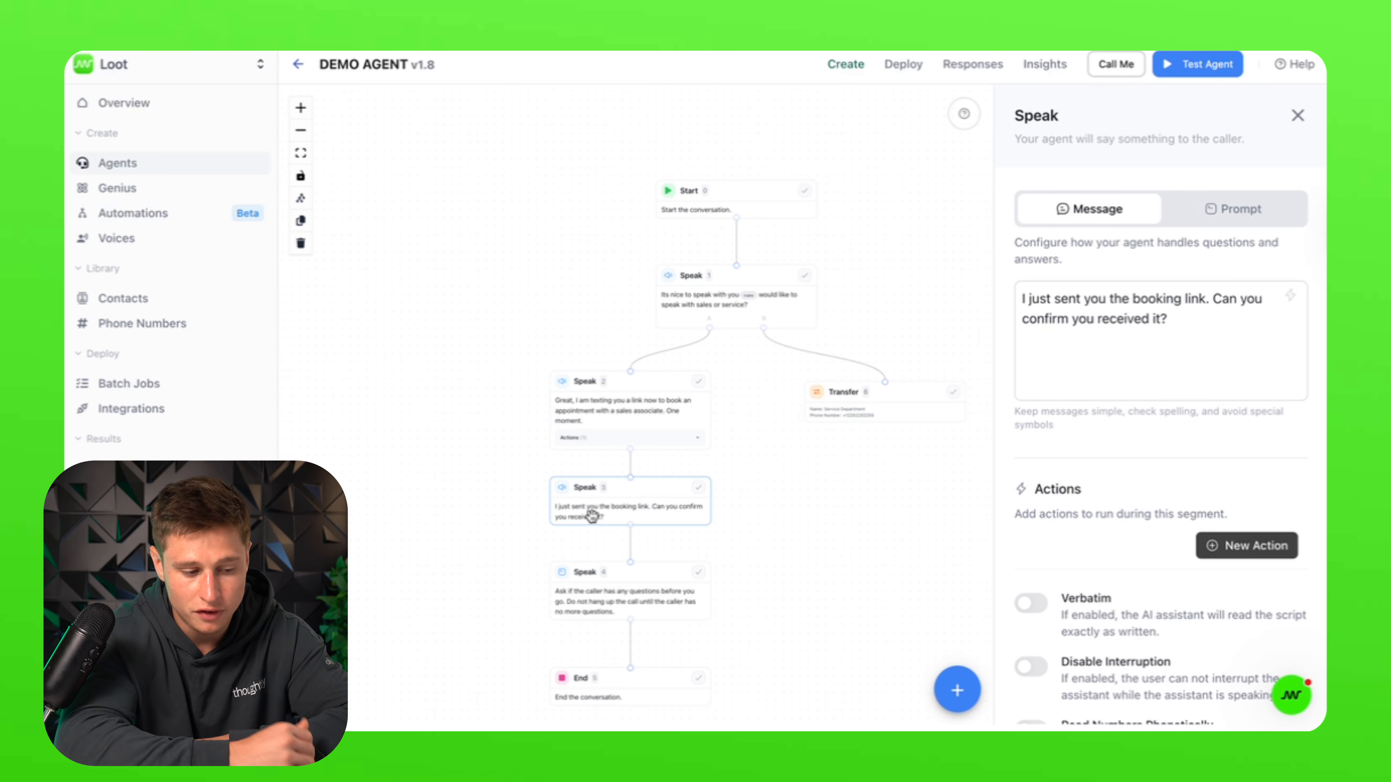
{"action": "scroll", "coordinate": [1187, 569], "scroll_direction": "down", "scroll_amount": 5}
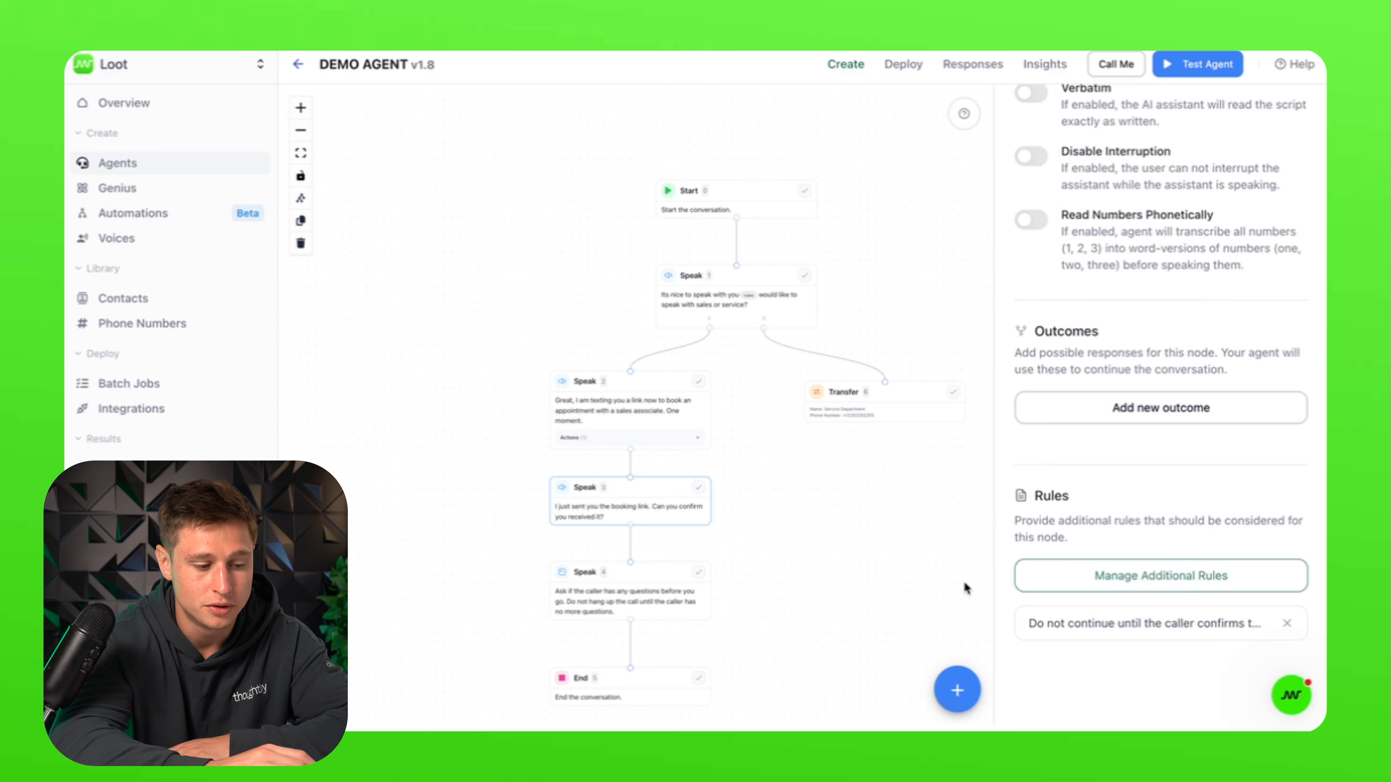
{"action": "left_click", "coordinate": [565, 614]}
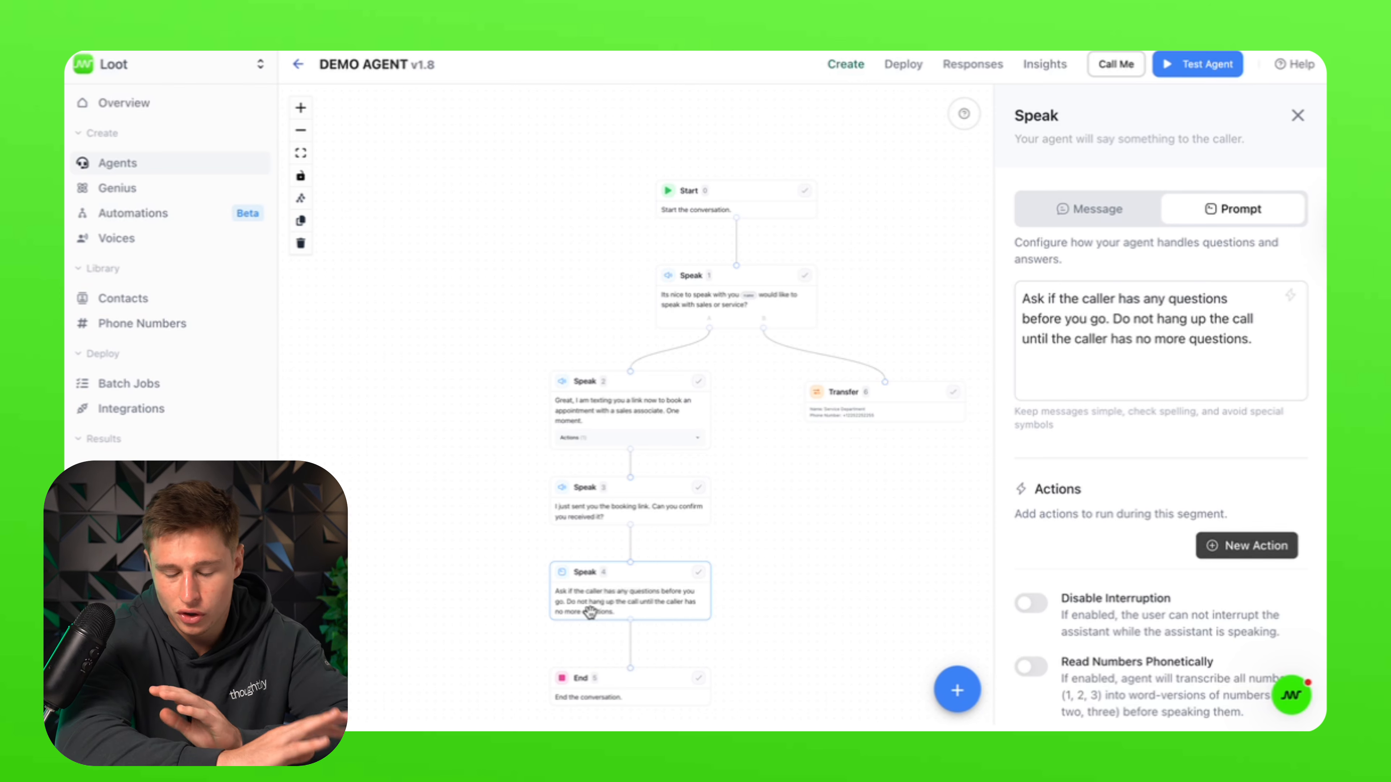
Step: Check the End node's closing message and the sales-or-service question step
{"action": "left_click", "coordinate": [675, 687]}
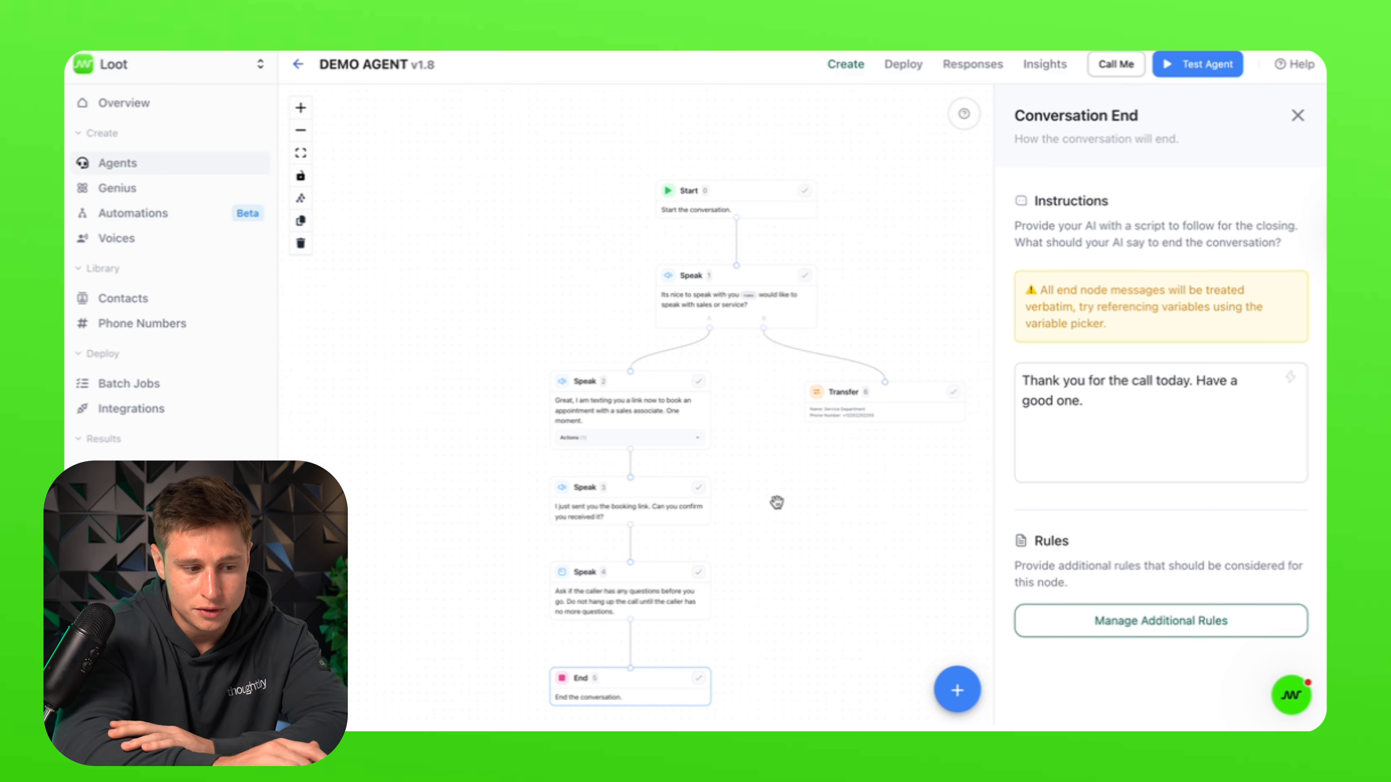
{"action": "left_click", "coordinate": [791, 269]}
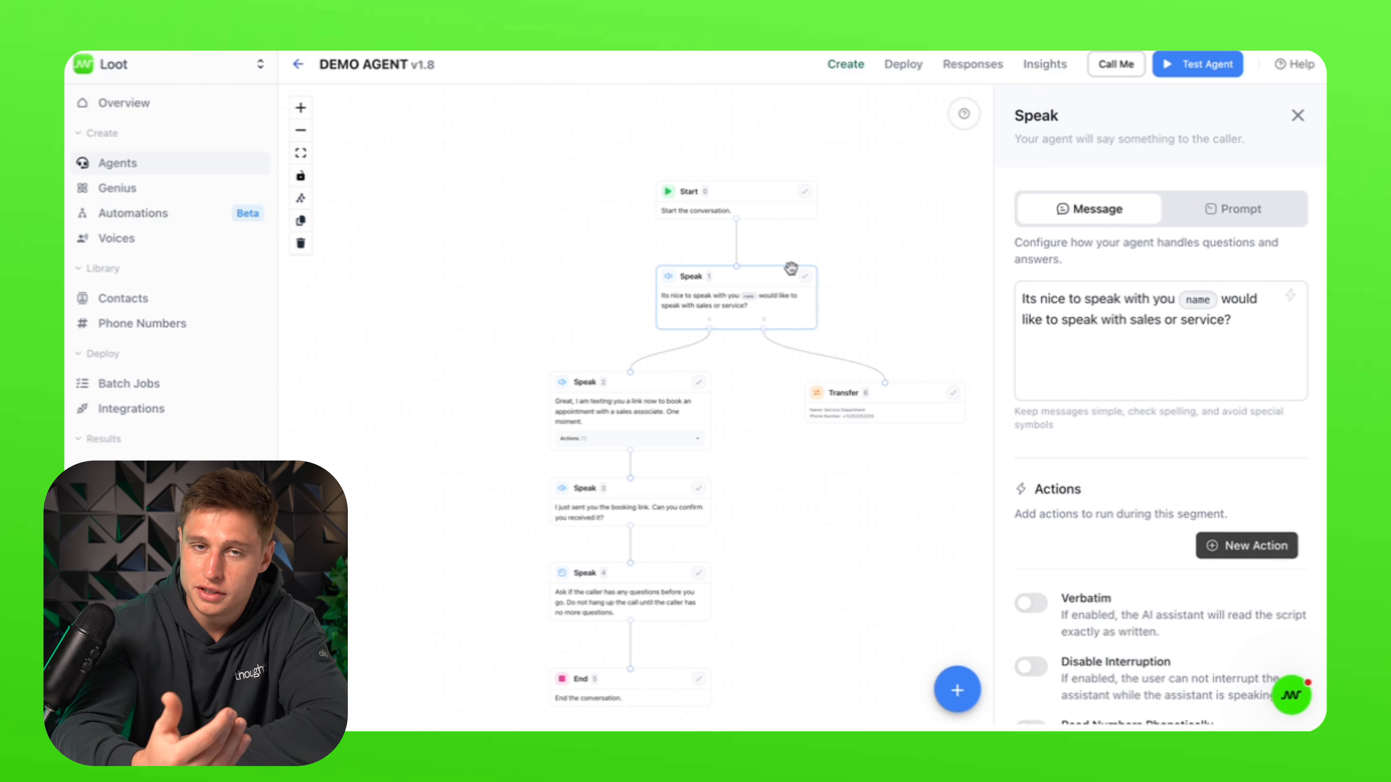
{"action": "scroll", "coordinate": [1141, 708], "scroll_direction": "down", "scroll_amount": 5}
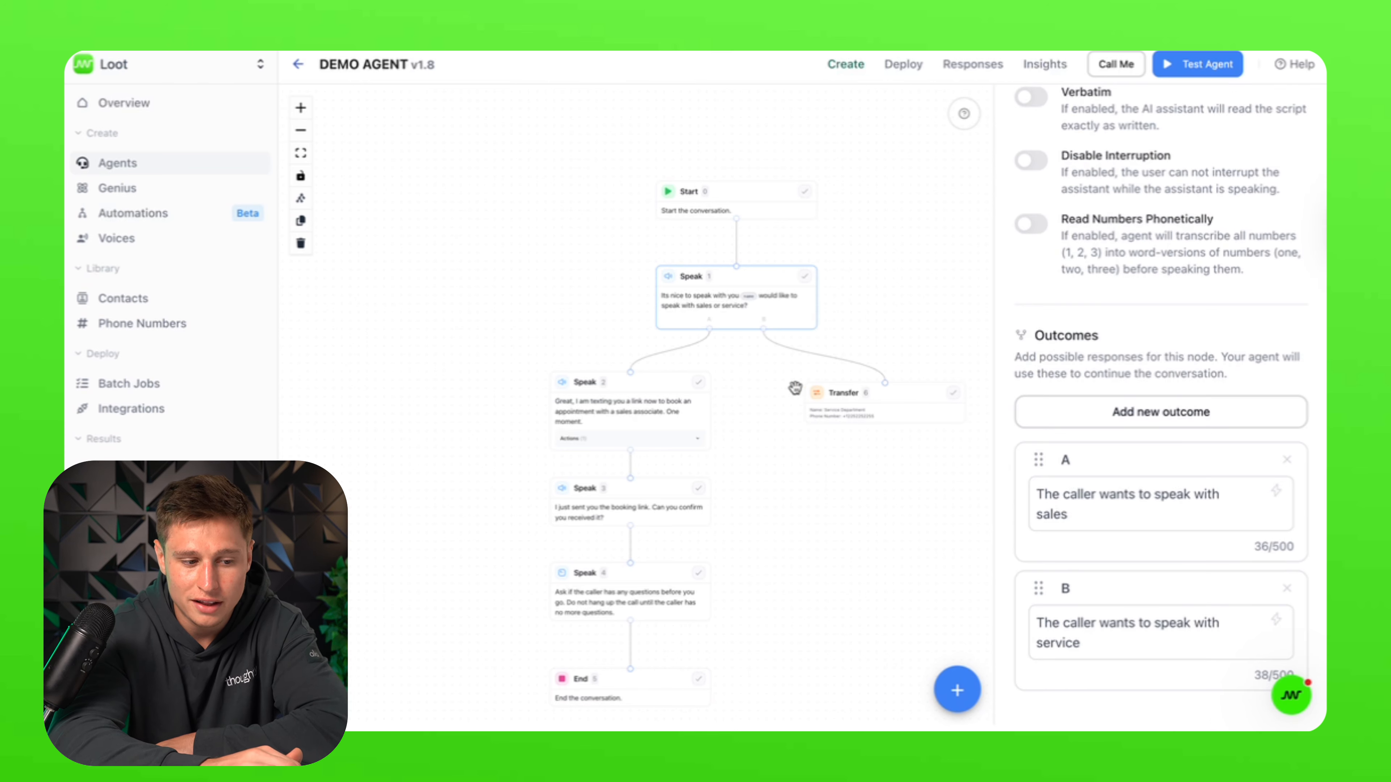
Step: Inspect the Service Department transfer's phone number and pre-transfer message
{"action": "left_click", "coordinate": [849, 400]}
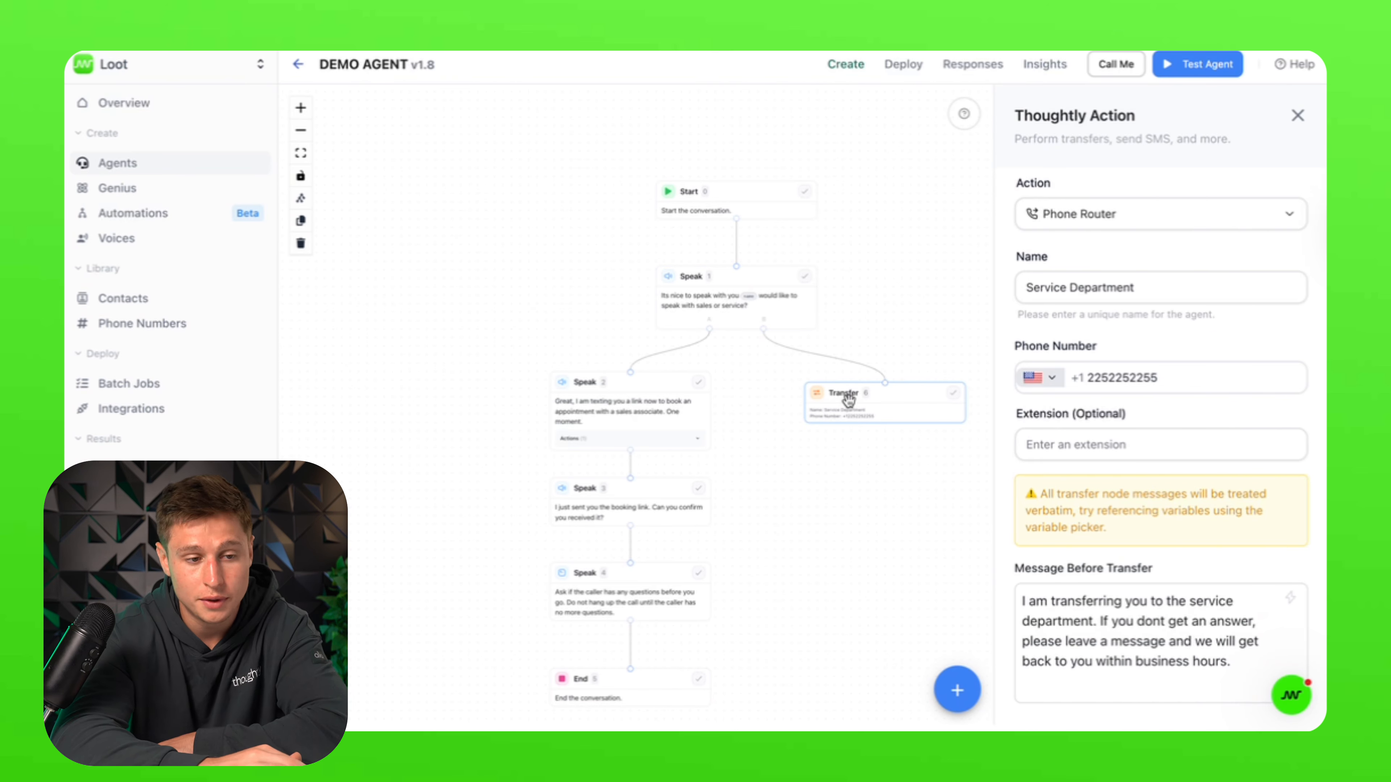
{"action": "left_click", "coordinate": [1249, 661]}
{"action": "left_click_drag", "start_coordinate": [1068, 563], "coordinate": [1047, 566]}
{"action": "left_click", "coordinate": [1211, 571]}
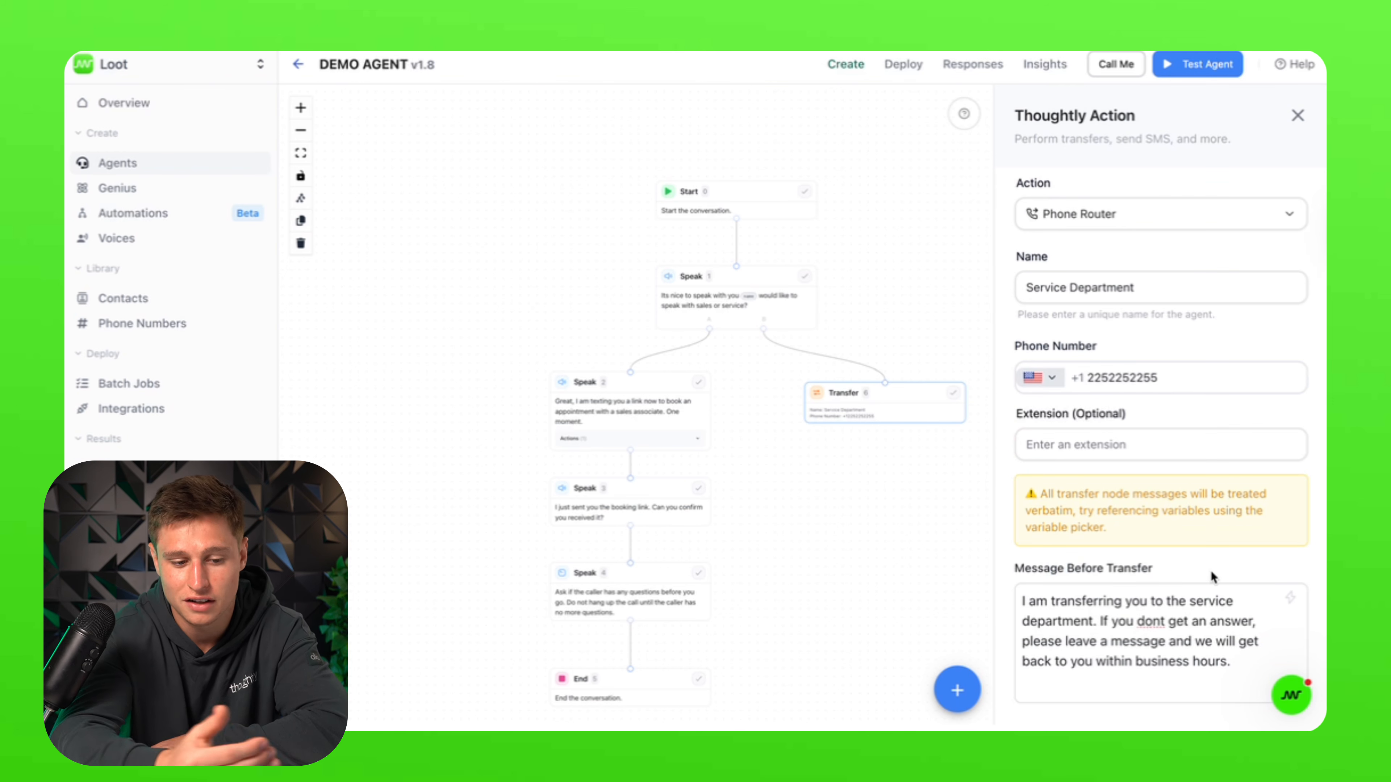